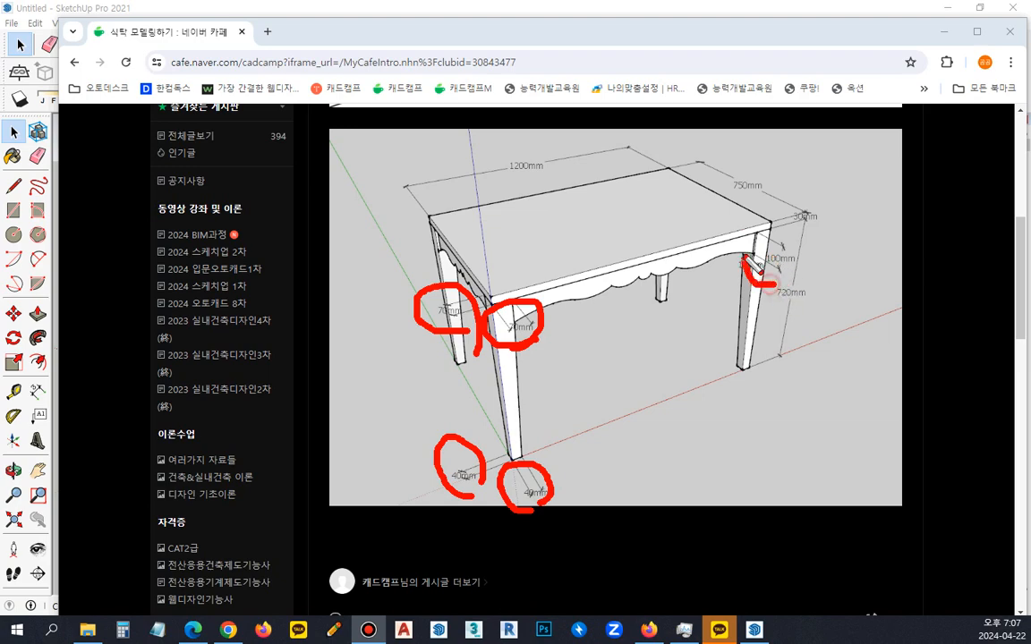
Switch from the reference page to SketchUp and draw a 70 x 70 mm square on the ground from the origin.
key("Escape")
left_click_drag(538, 39, 0, 43)
middle_click_drag(346, 362, 305, 389)
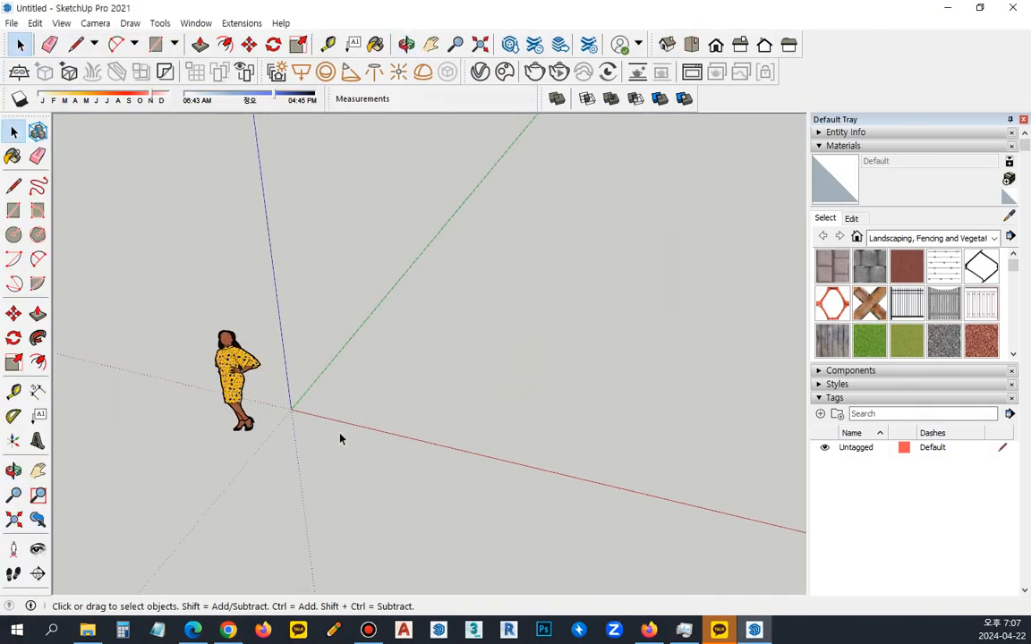
scroll(305, 389, "up", 2)
key("r")
left_click(276, 402)
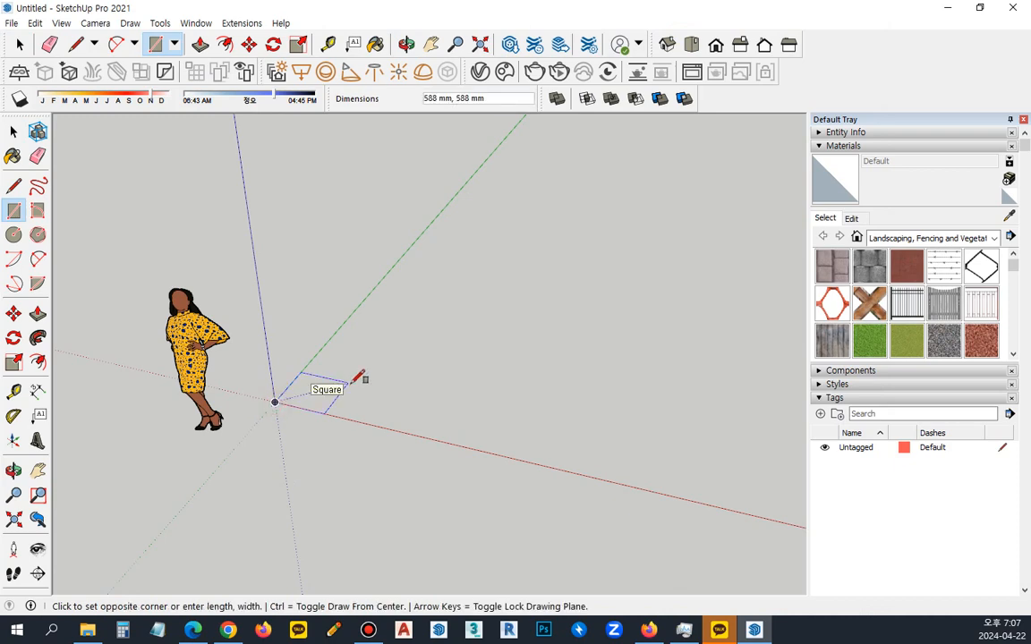
type("70,70")
key("Return")
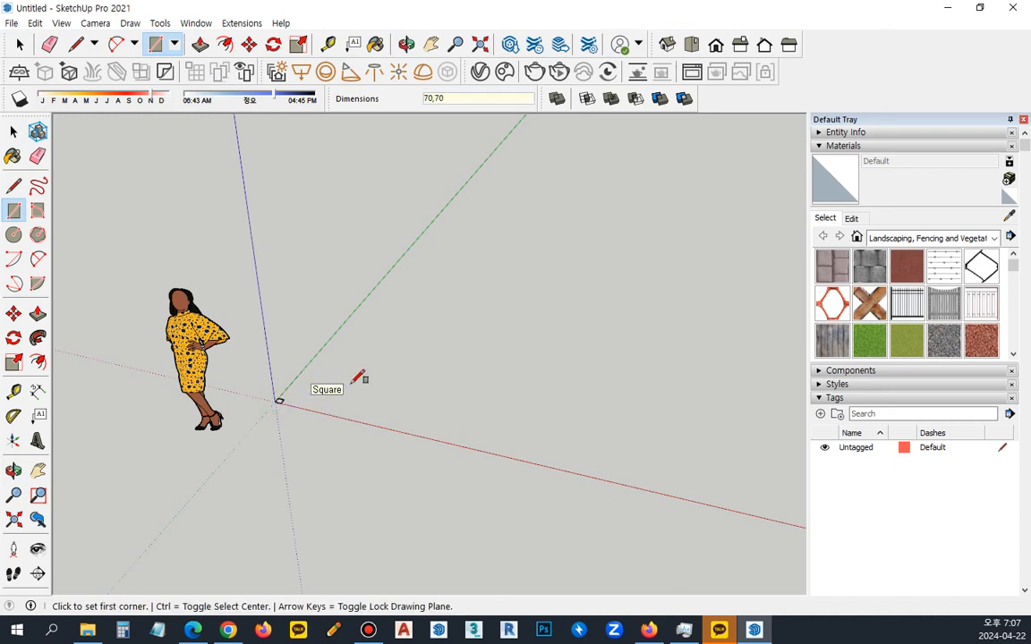
Push/Pull the square at the origin up 720 mm to form a table leg.
scroll(272, 380, "up", 3)
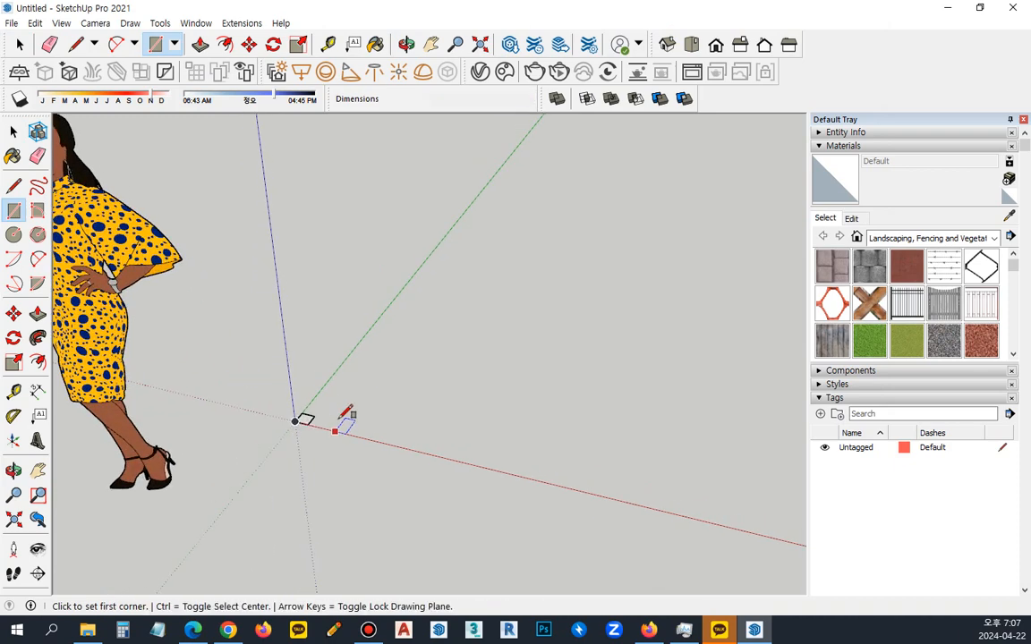
key("p")
left_click(303, 421)
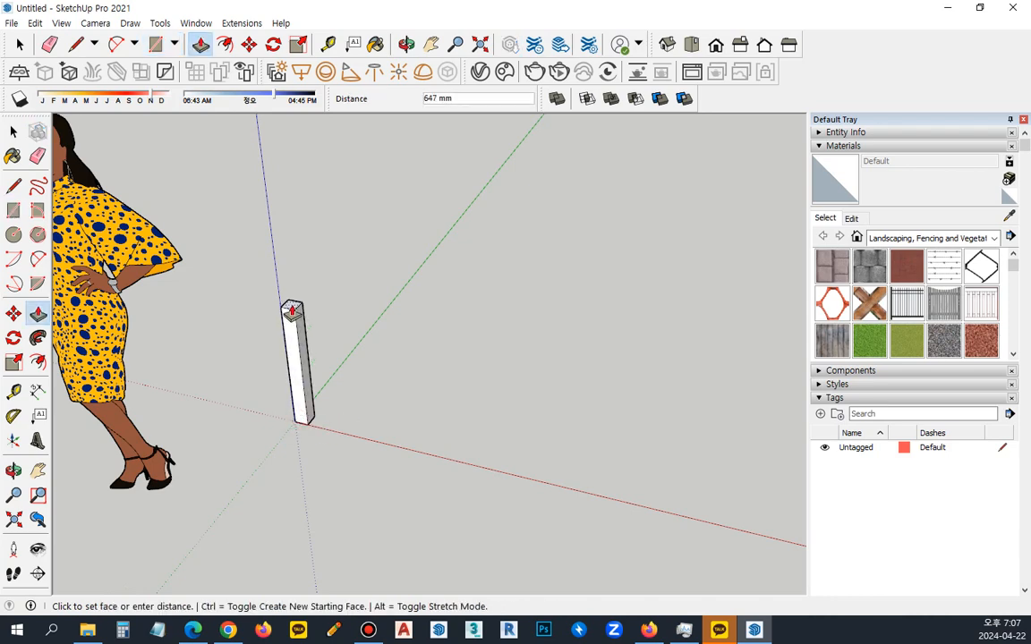
type("720")
key("Return")
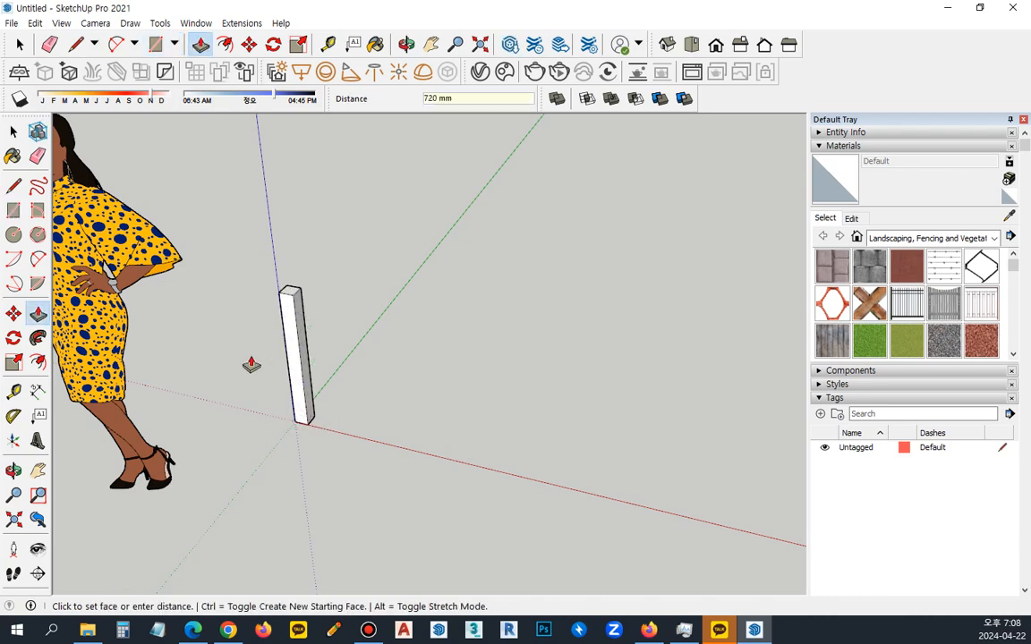
Copy the two outer top edges of the leg 100 mm down its faces.
scroll(249, 363, "up", 2)
key("o")
left_click_drag(454, 330, 65, 298)
left_click(38, 313)
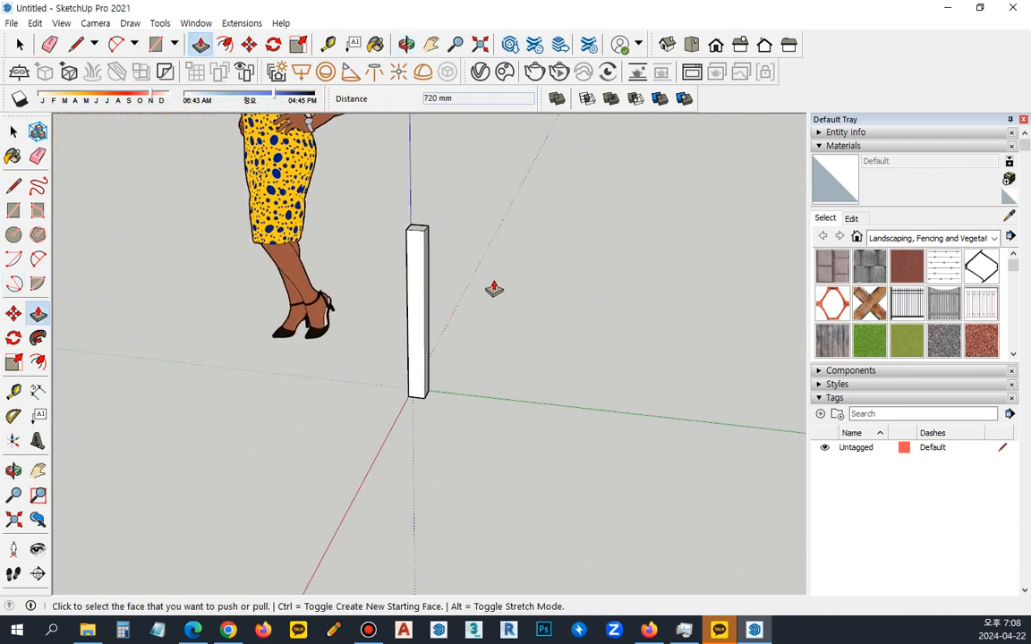
middle_click_drag(495, 287, 414, 235)
scroll(416, 233, "up", 3)
scroll(416, 233, "up", 2)
key("space")
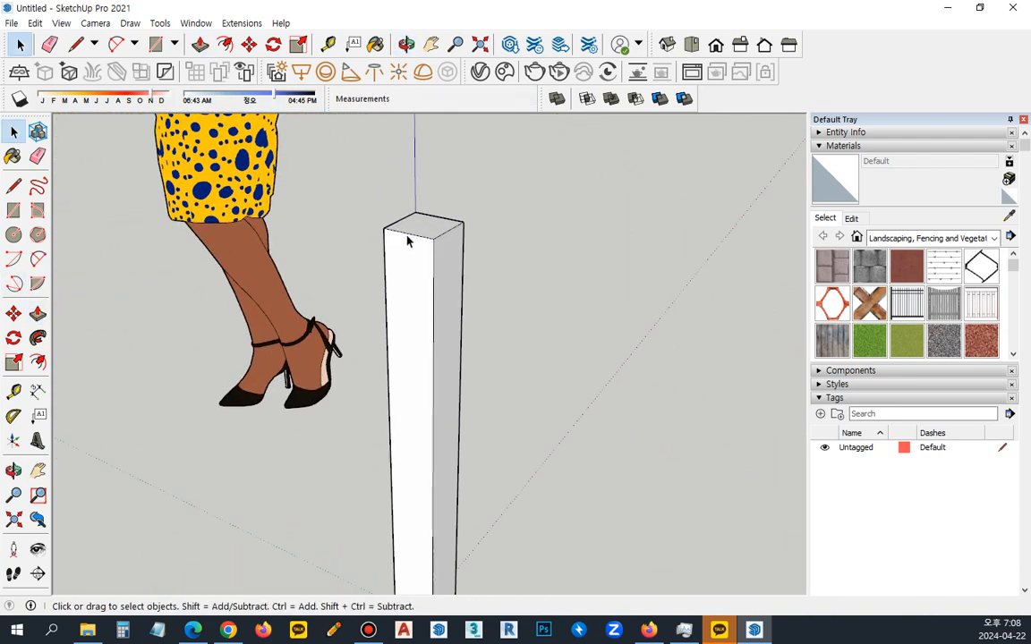
left_click(407, 235, "ctrl")
left_click(444, 238, "ctrl")
key("m")
left_click(438, 237)
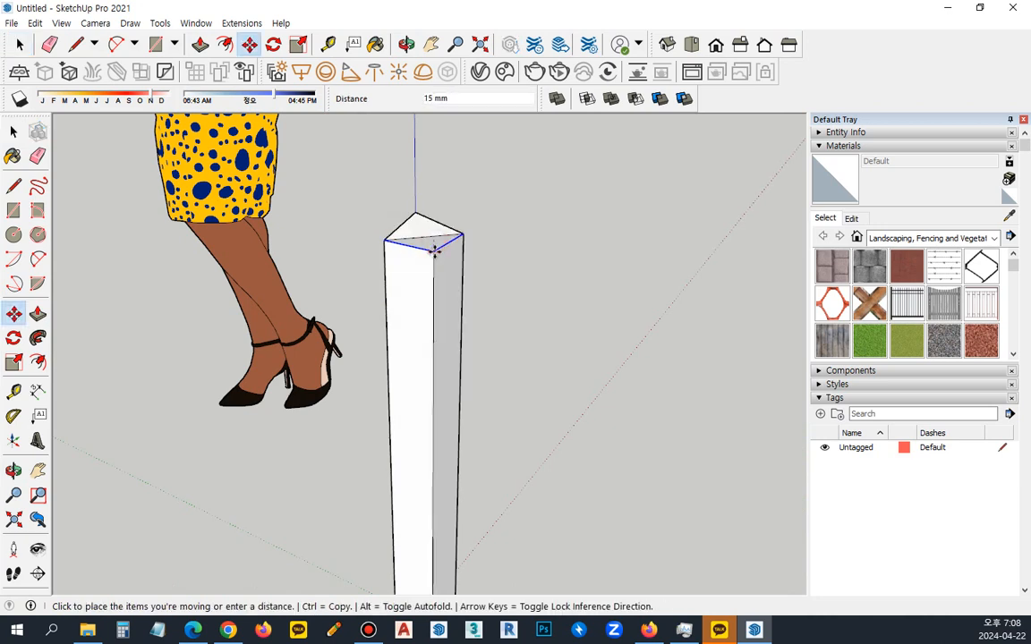
key("ctrl")
type("100")
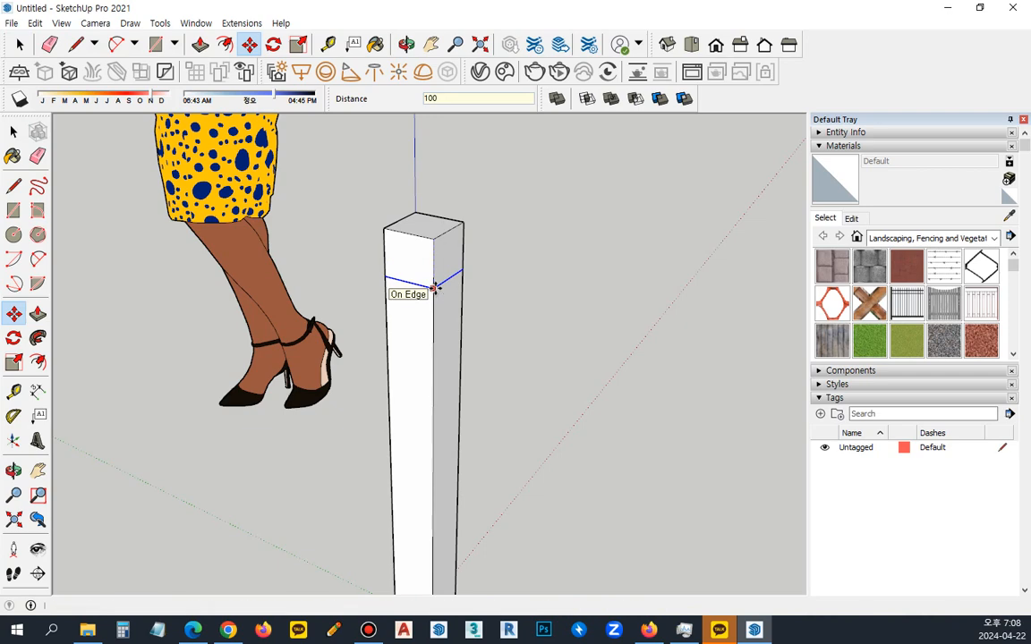
key("Return")
key("space")
left_click(555, 366)
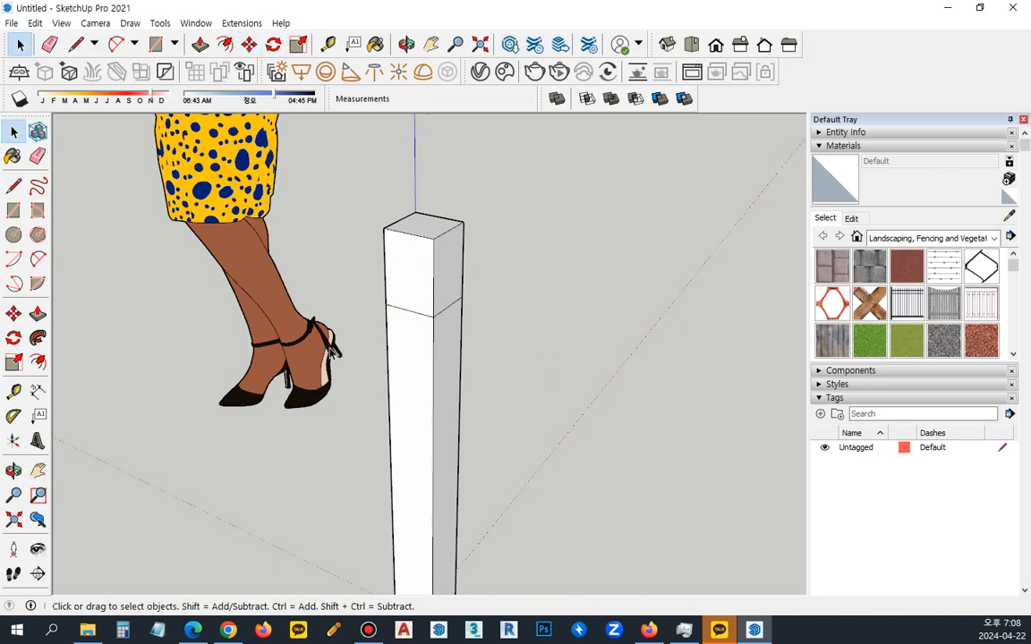
Delete the entire table leg from the model.
mouse_move(253, 398)
middle_mouse_down()
mouse_move(193, 362)
mouse_move(483, 405)
mouse_move(722, 406)
mouse_move(331, 402)
mouse_move(220, 367)
middle_mouse_up()
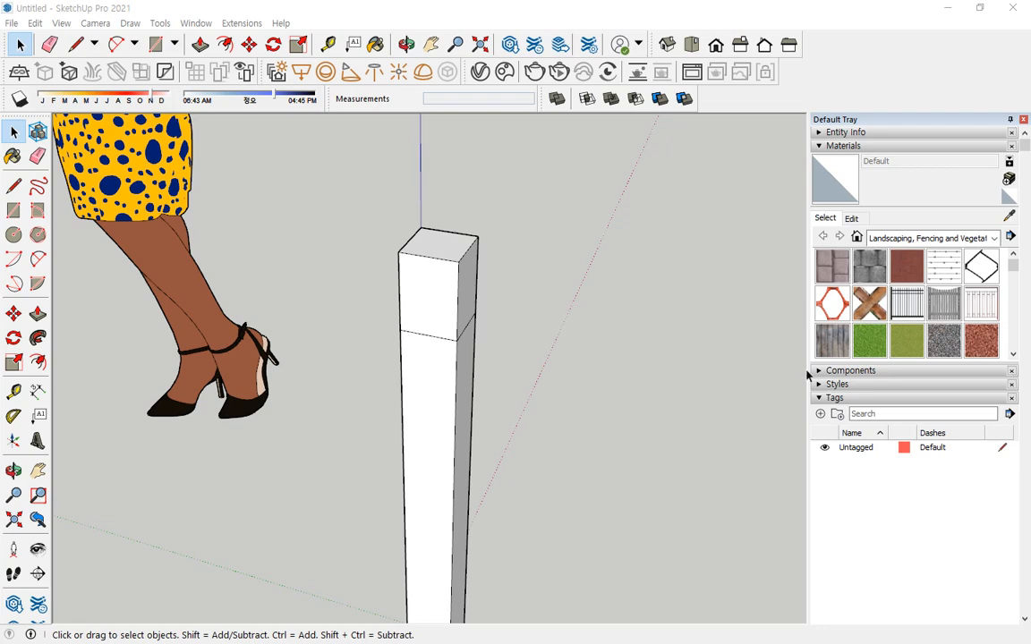
scroll(614, 350, "down", 4)
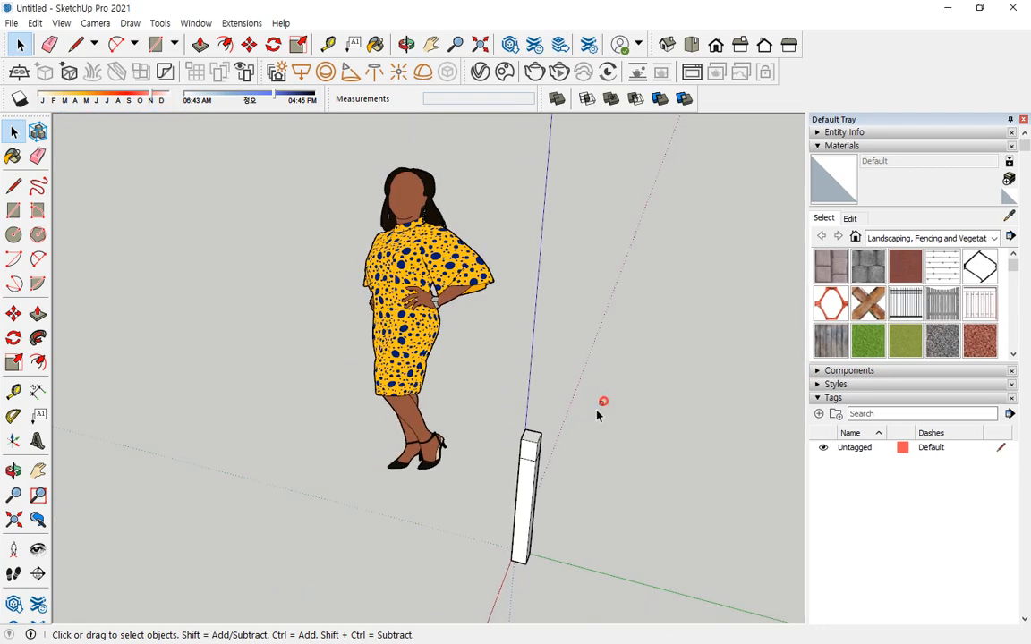
left_click(528, 487)
key("Delete")
Draw a 70 x 70 mm square on the ground with its corner at the origin.
middle_click_drag(432, 545, 479, 476)
scroll(416, 472, "up", 2)
key("r")
left_click(432, 456)
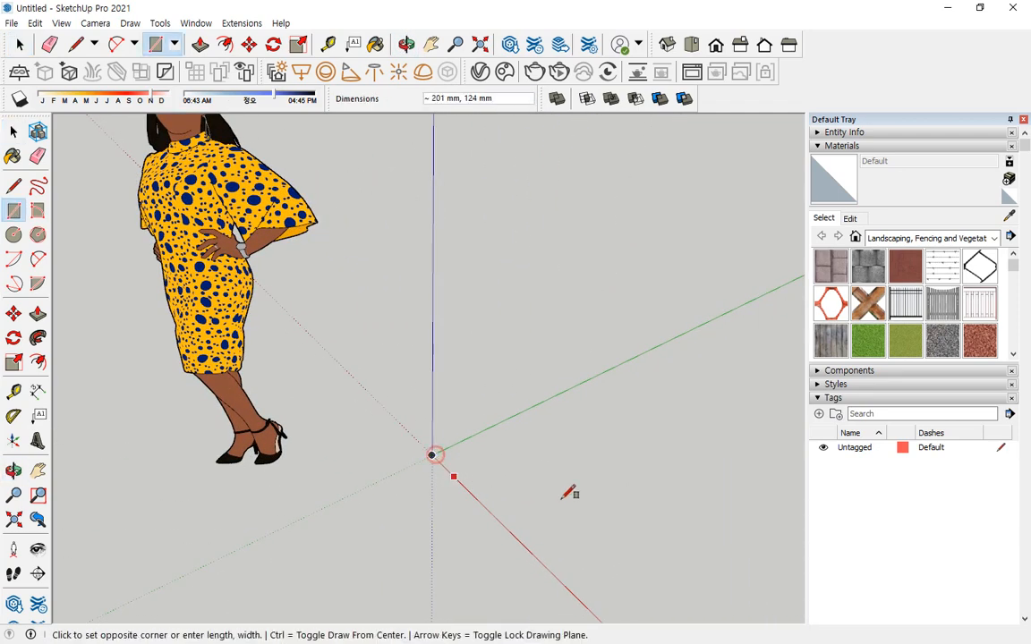
type("70,70")
key("Return")
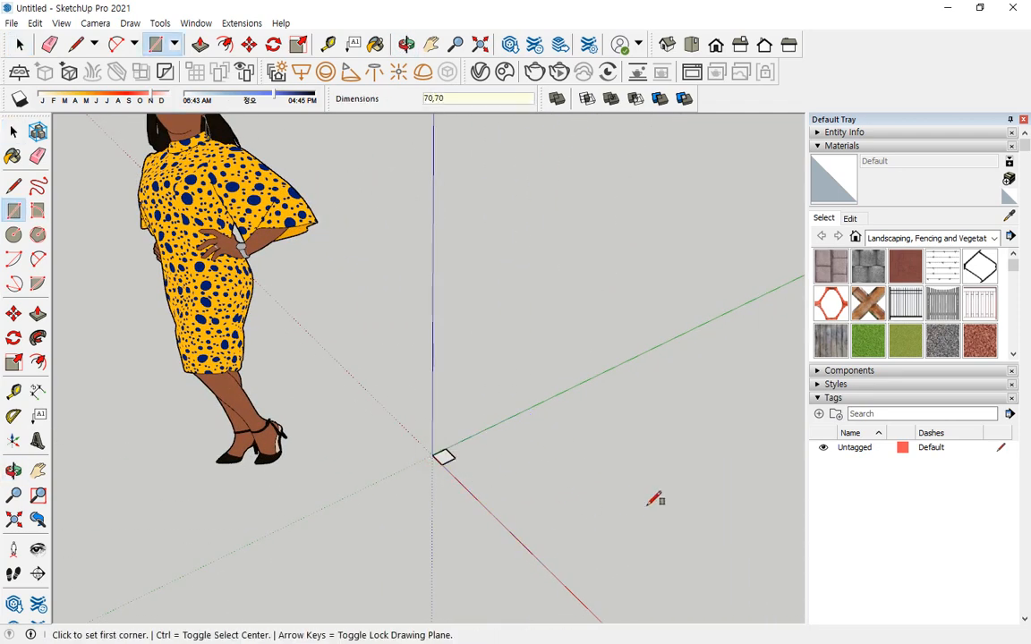
Extrude the square upward 720 mm with Push/Pull to make the table leg.
key("p")
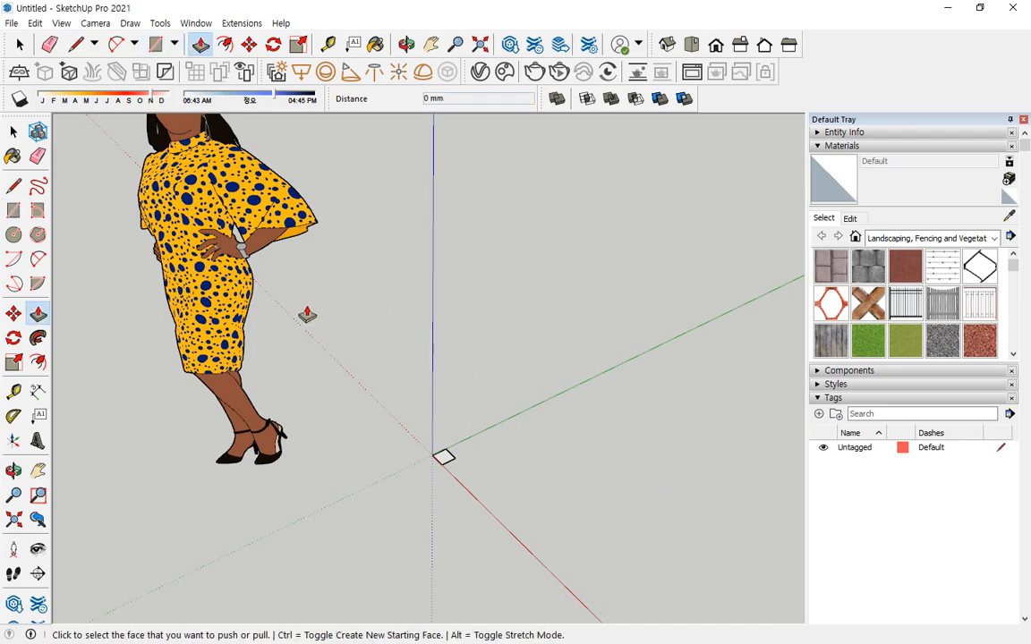
left_click(445, 458)
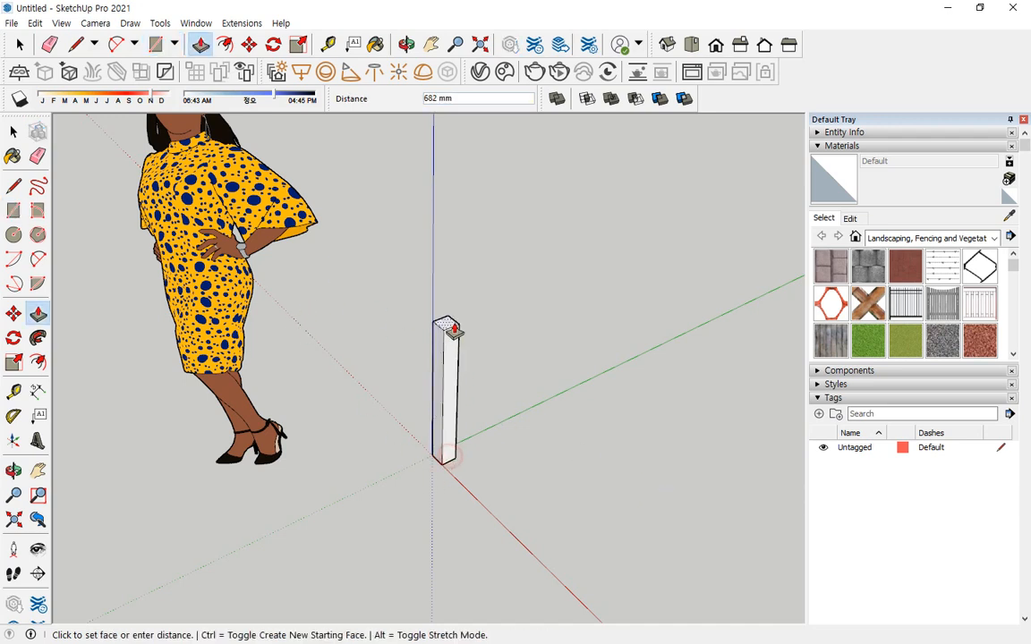
type("720")
key("Return")
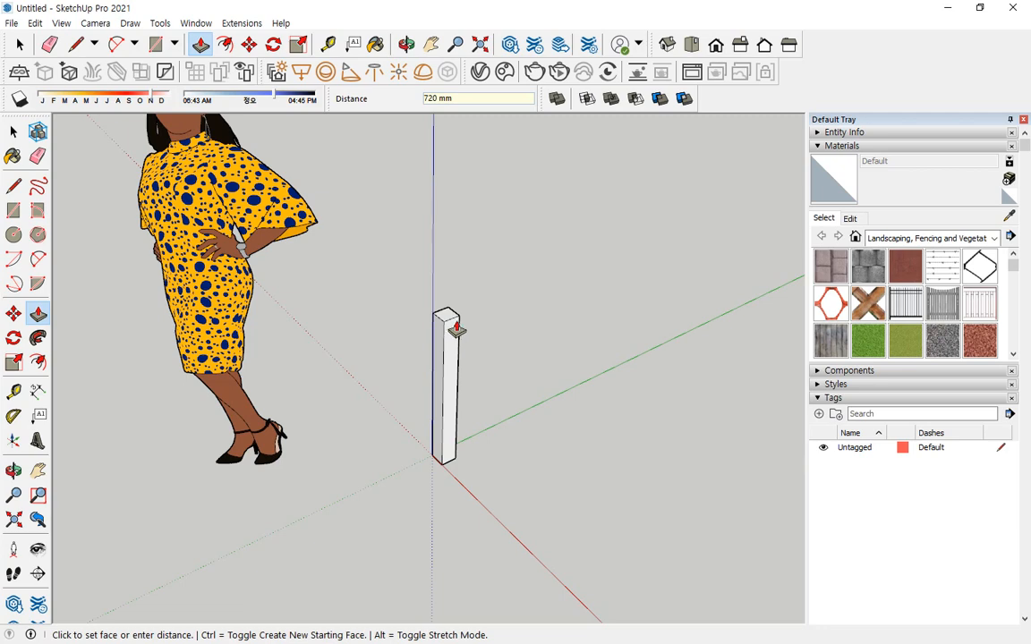
Copy the leg's two top edges facing away from the origin 100 mm down and clear the selection.
middle_click_drag(483, 273, 152, 239)
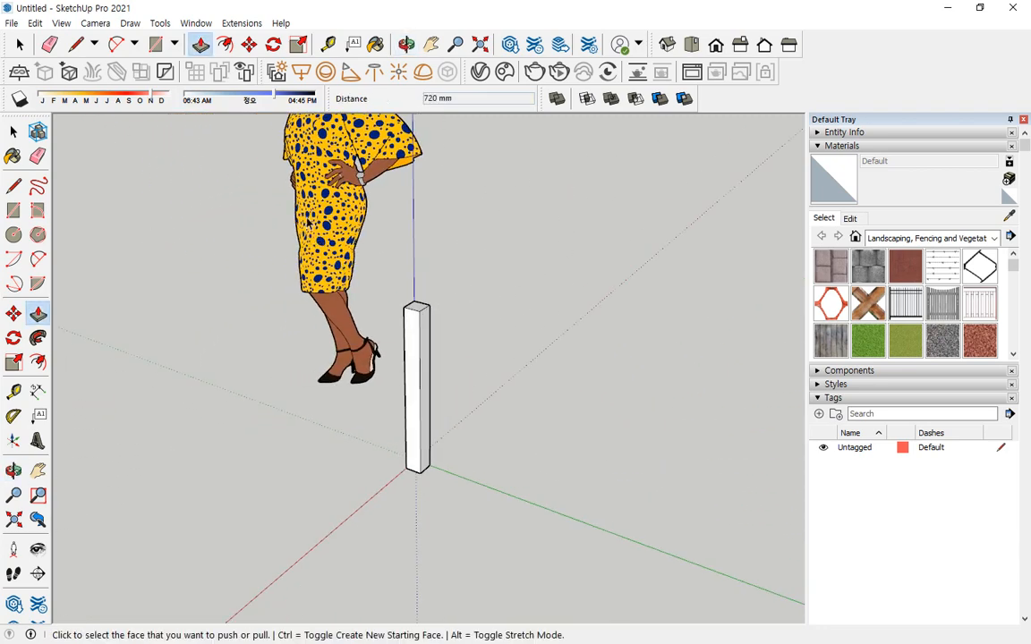
key("space")
scroll(405, 273, "up", 4)
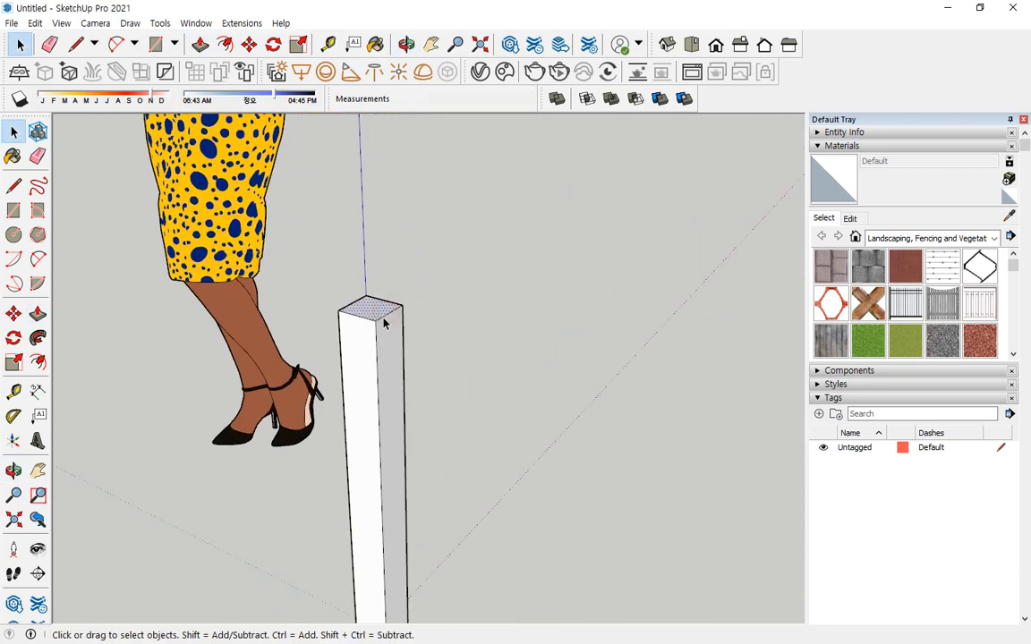
left_click(391, 314)
key("m")
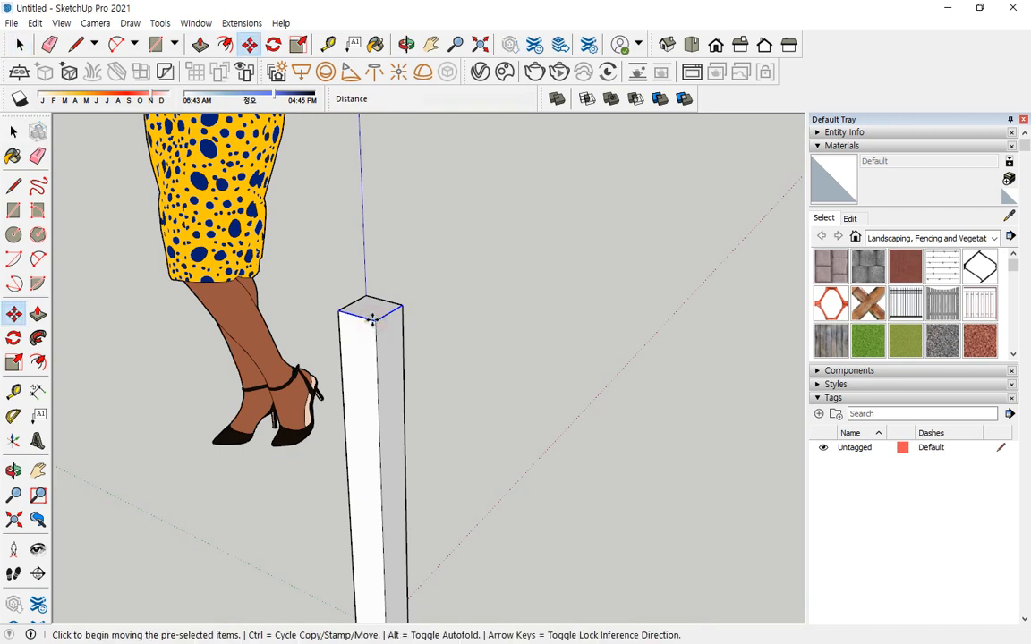
key("ctrl")
left_click(383, 314)
type("100")
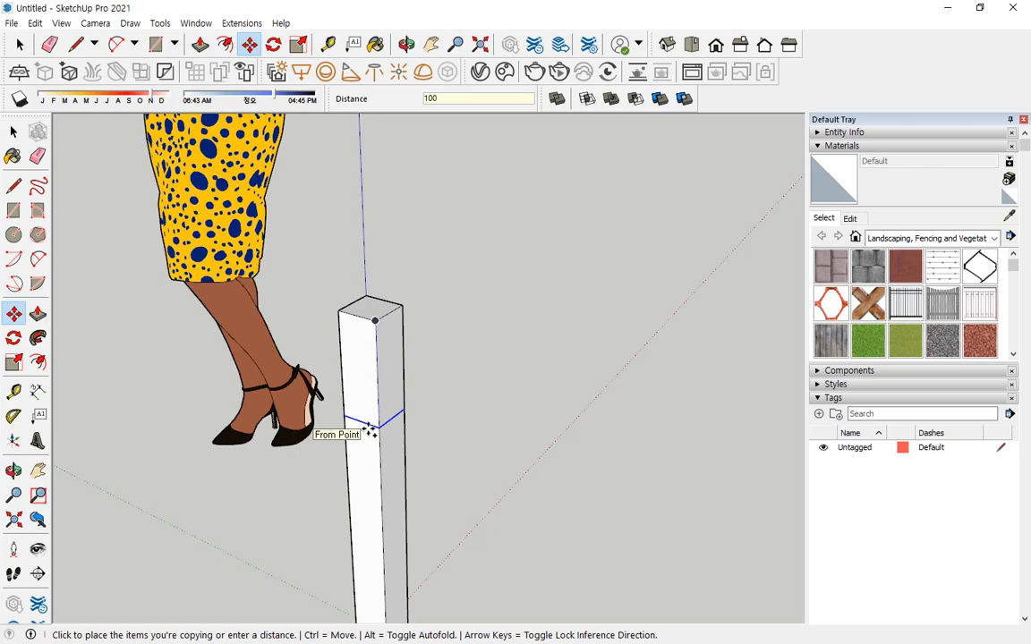
key("Return")
key("space")
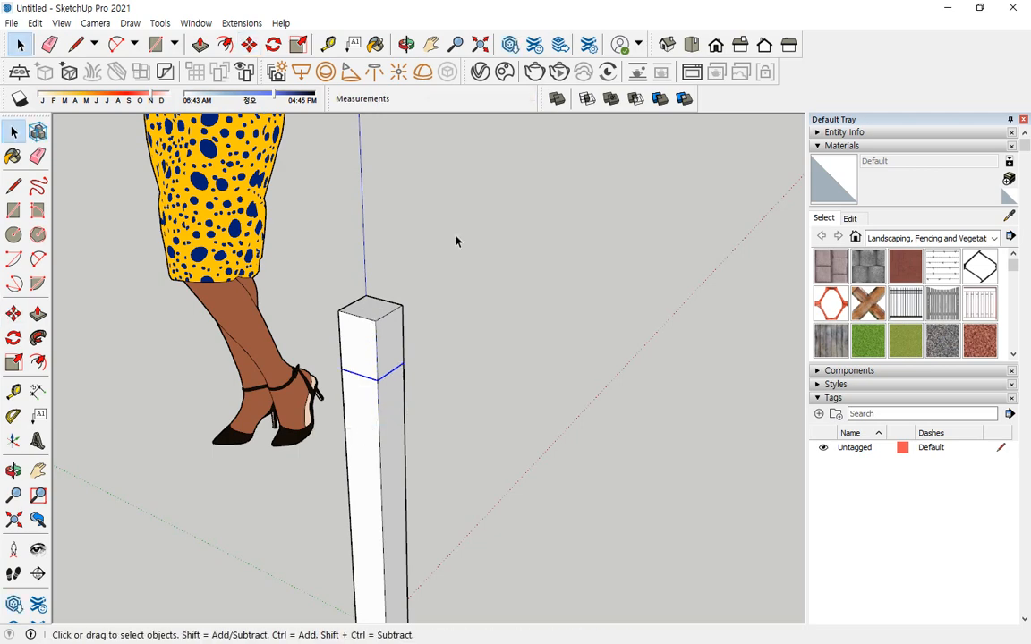
left_click(492, 238)
Move the leg's bottom edge that crosses the red axis 30 mm along that axis toward the origin, following the reference drawing.
middle_click_drag(443, 384, 417, 371)
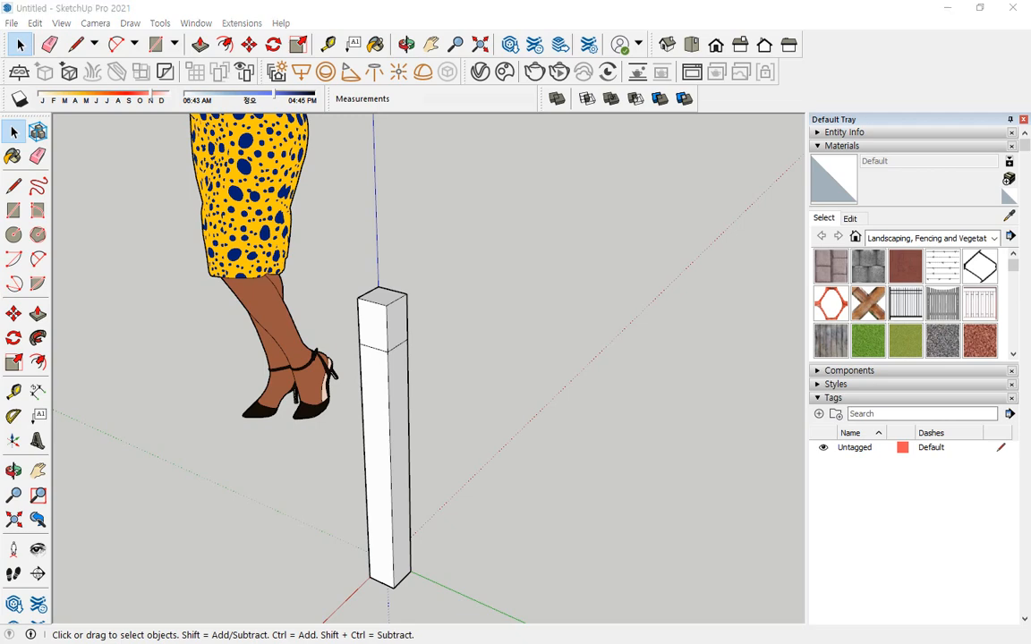
left_click_drag(0, 79, 474, 79)
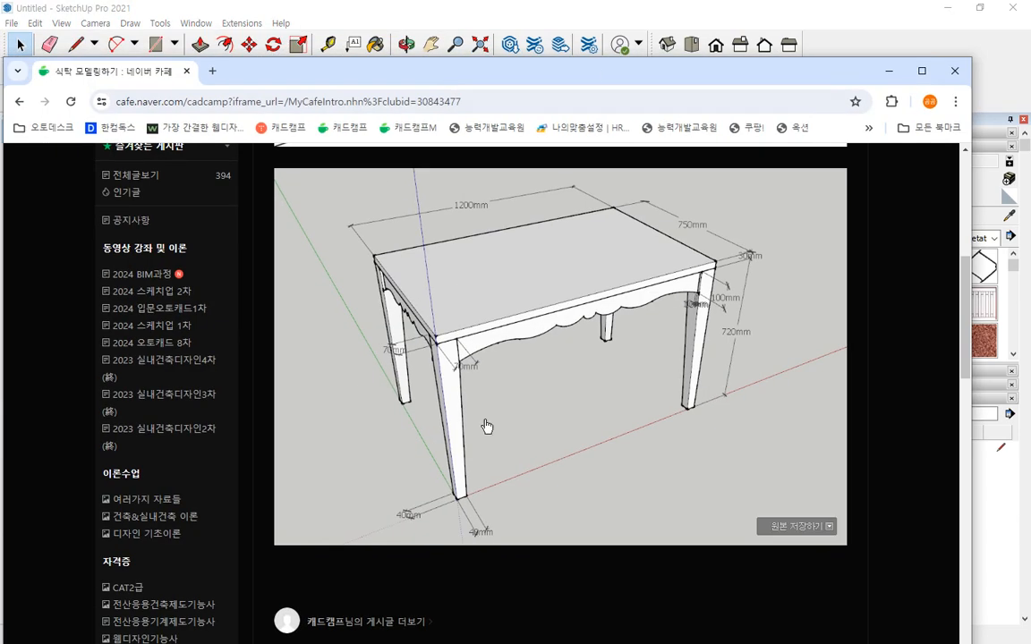
left_click_drag(602, 68, 0, 116)
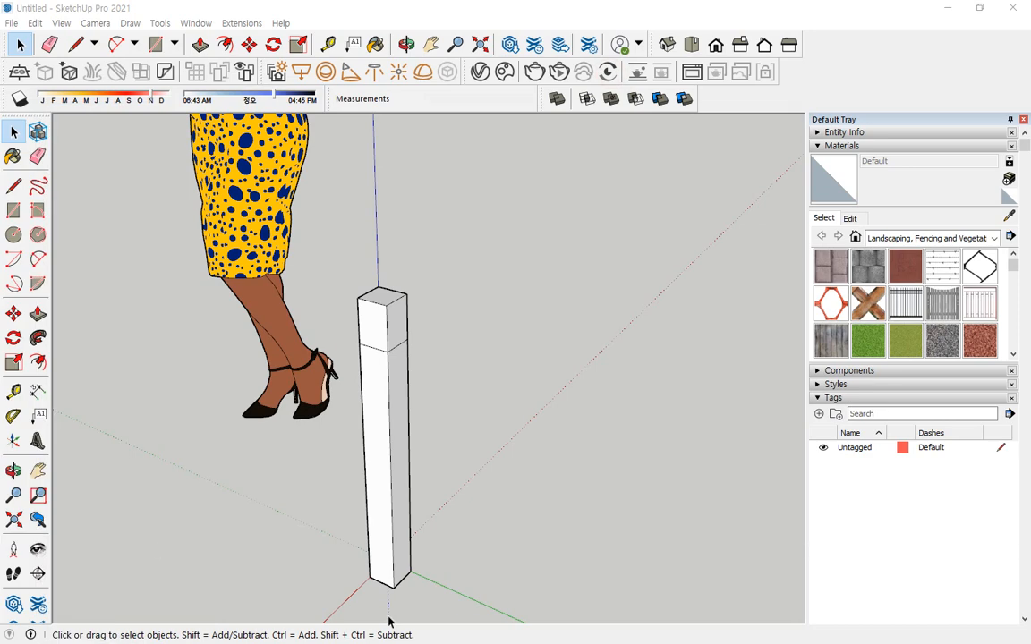
middle_click_drag(268, 391, 212, 215, "shift")
scroll(302, 344, "up", 8)
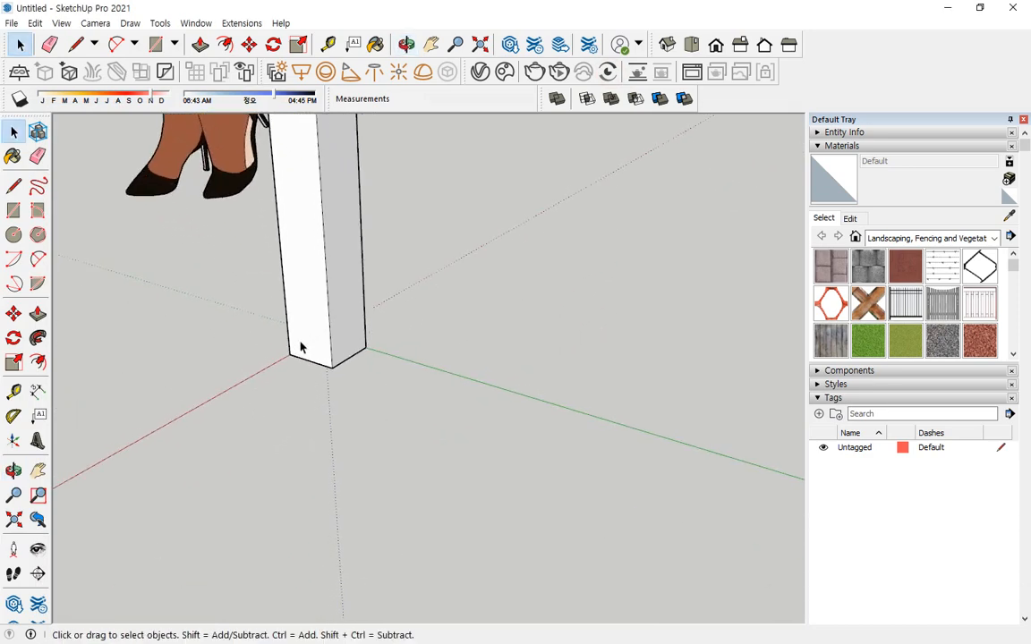
left_click_drag(340, 401, 343, 399)
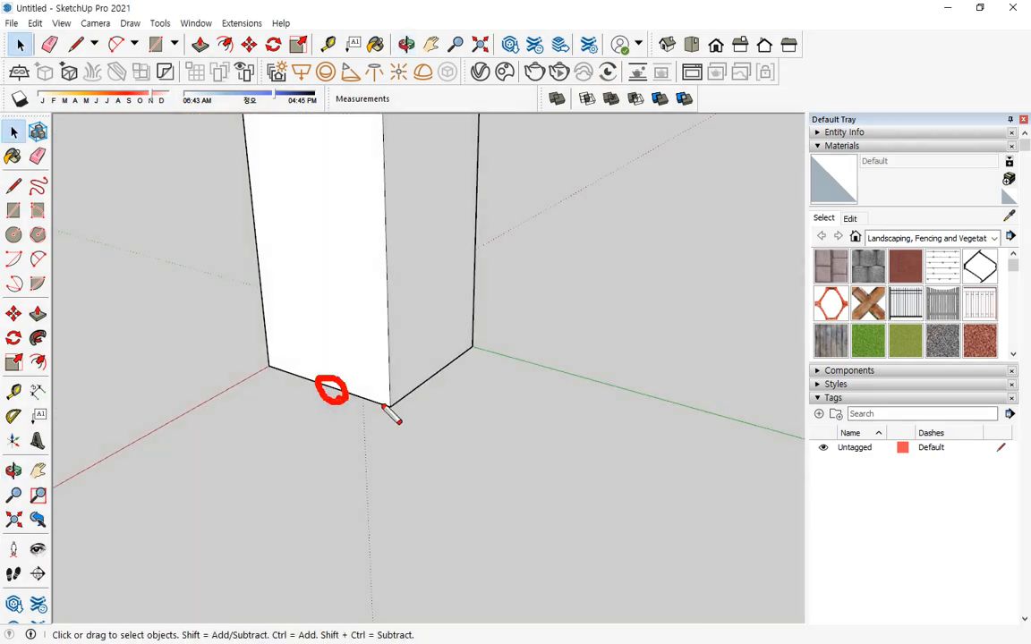
mouse_move(405, 412)
left_mouse_down()
mouse_move(449, 391)
mouse_move(453, 365)
mouse_move(462, 394)
left_mouse_up()
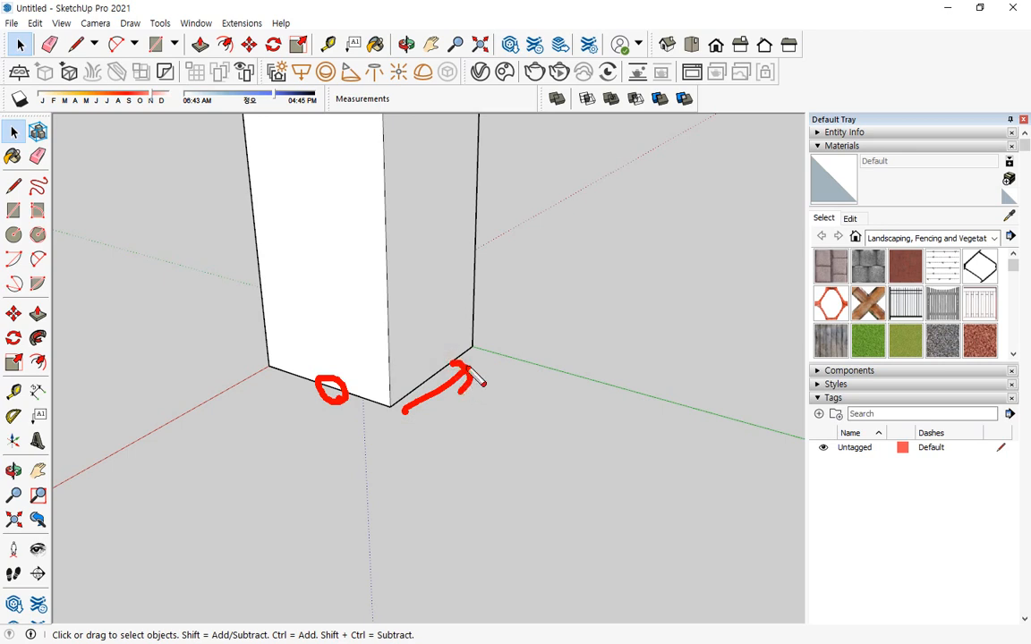
key("e")
mouse_move(475, 346)
left_mouse_down()
mouse_move(394, 400)
mouse_move(340, 395)
mouse_move(340, 414)
left_mouse_up()
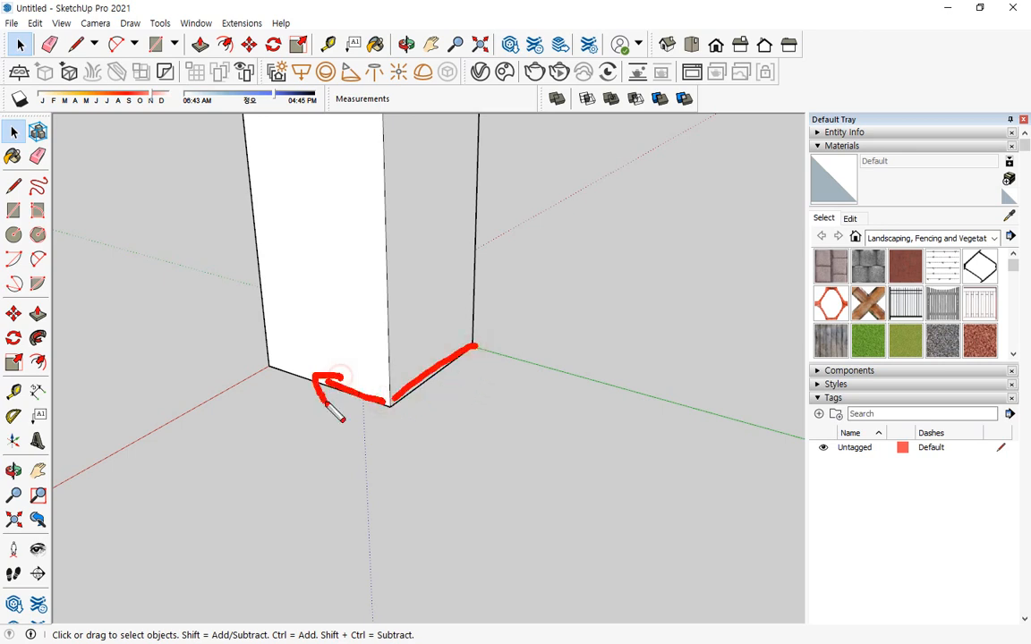
key("Escape")
left_click(333, 390)
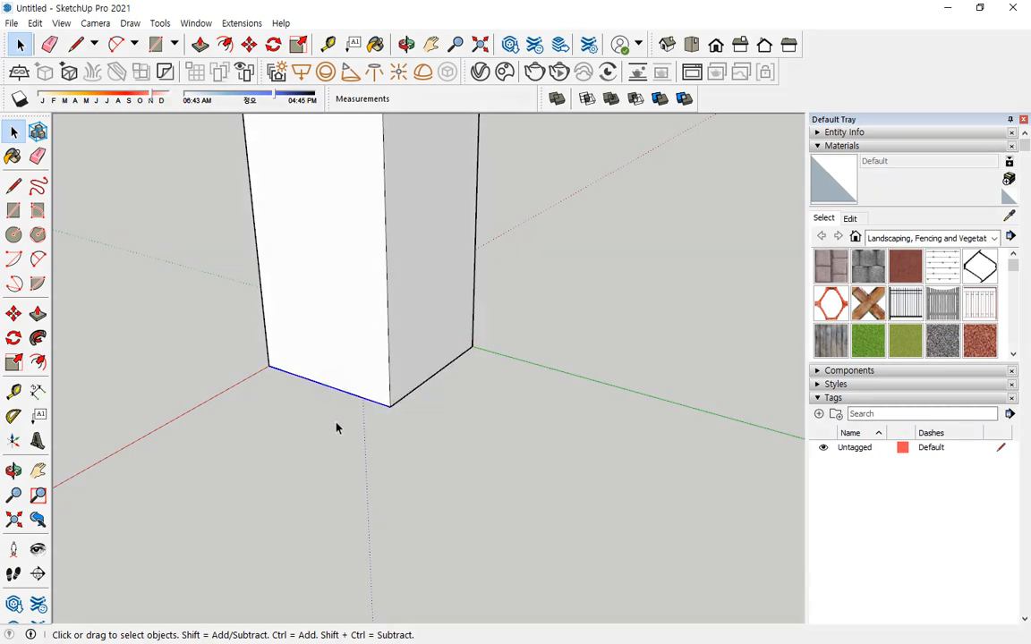
key("m")
left_click(391, 407)
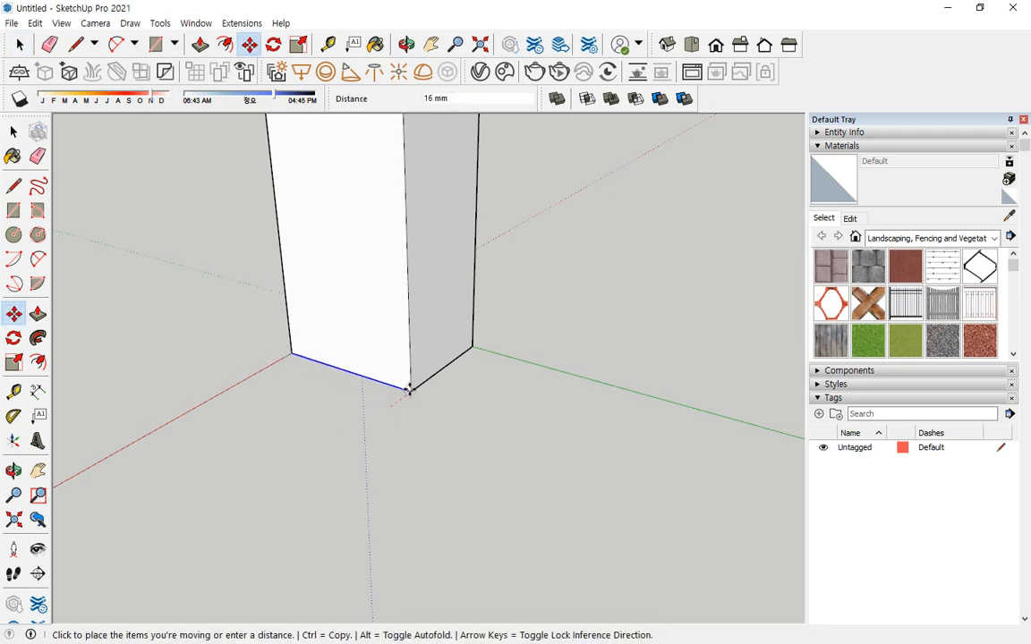
type("20")
key("Return")
key("space")
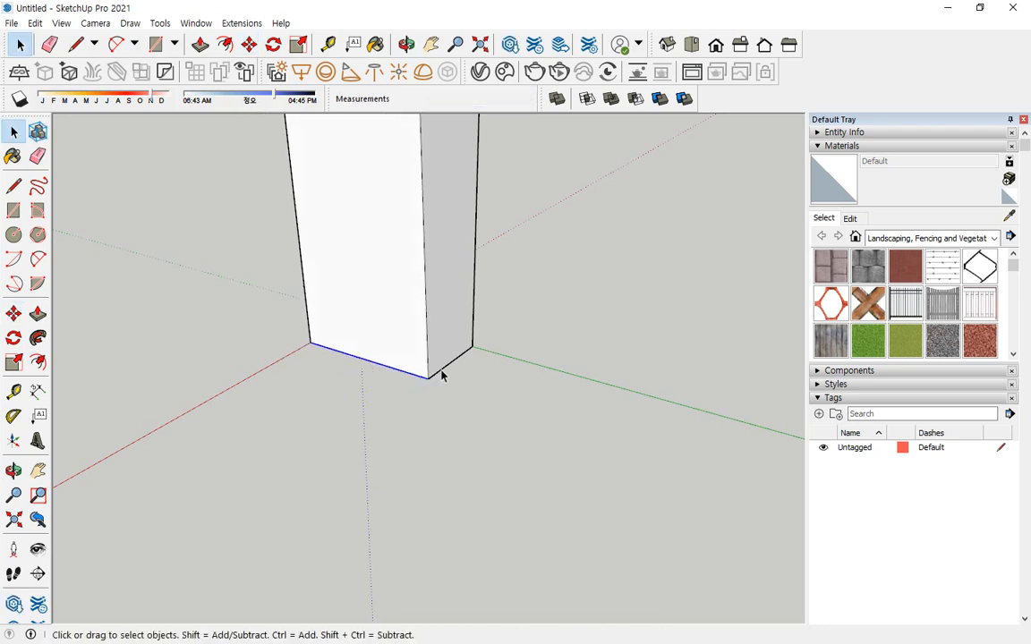
Move the leg's bottom edge that meets the green axis 30 mm along that axis toward the origin.
key("m")
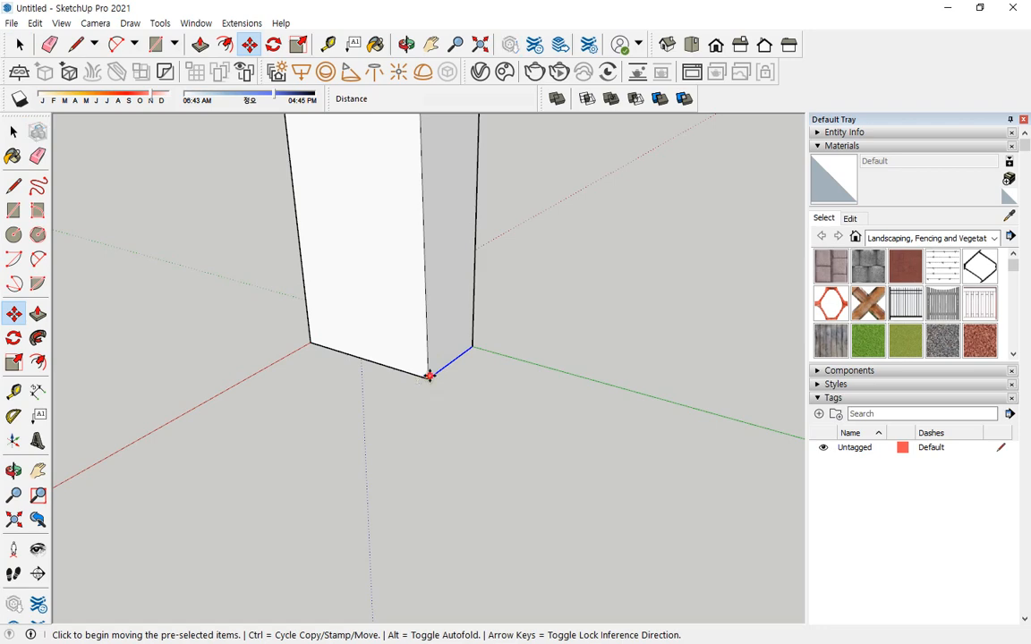
left_click(428, 377)
type("30")
key("Return")
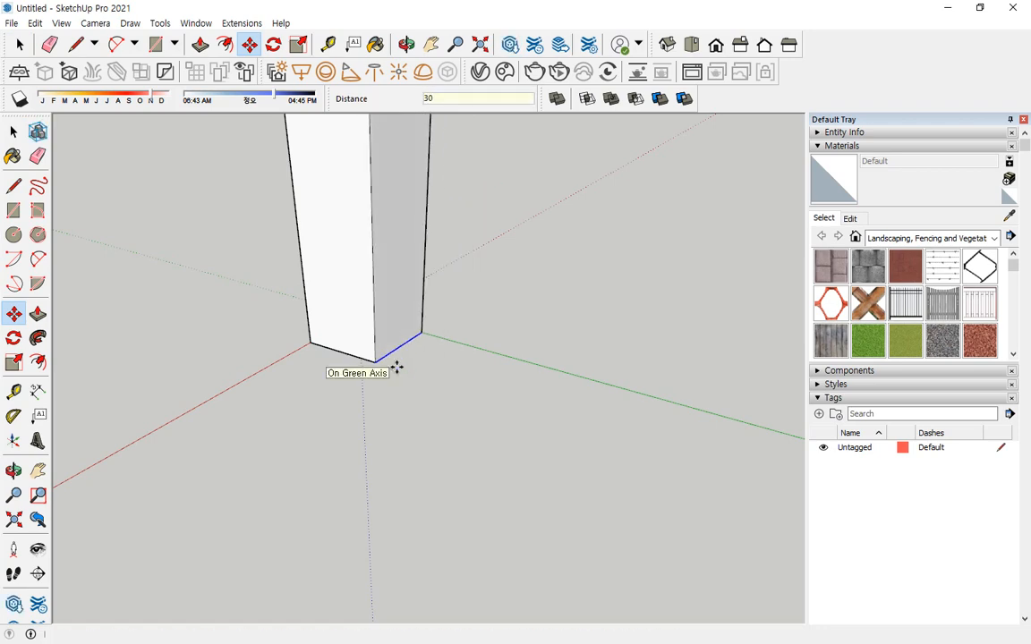
Select all of the tapered leg's connected geometry and make it a group.
key("space")
scroll(329, 419, "down", 5)
middle_click_drag(314, 391, 365, 315)
scroll(365, 315, "up", 2)
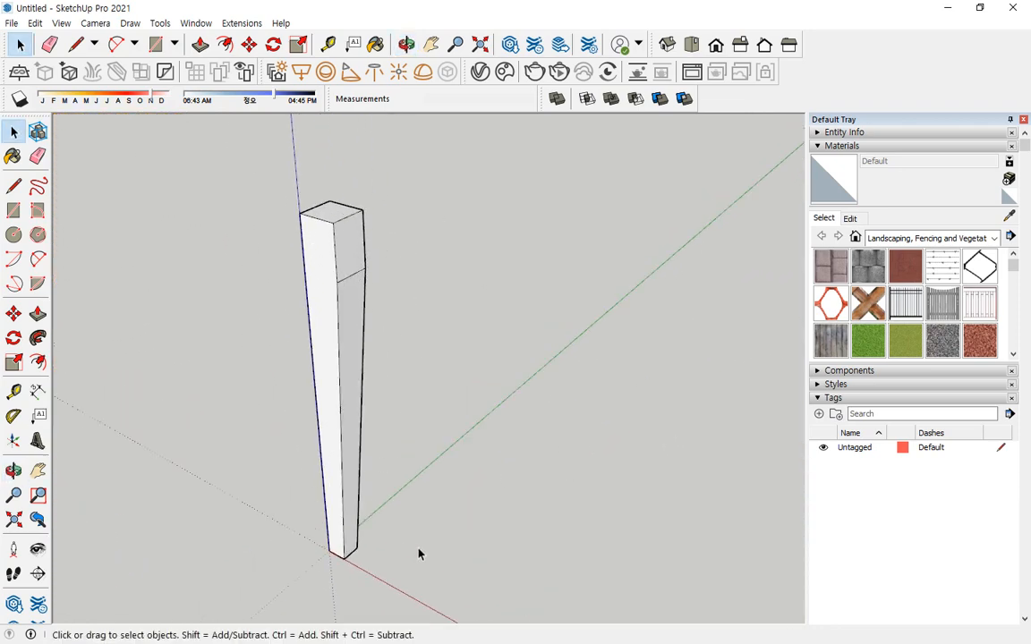
middle_click_drag(400, 536, 390, 320)
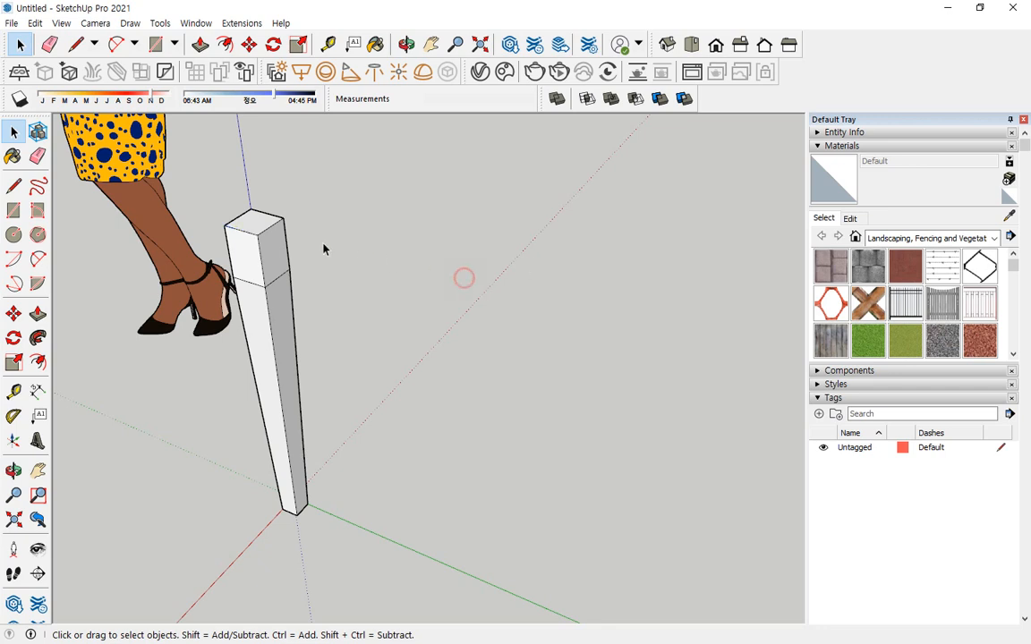
triple_click(274, 240)
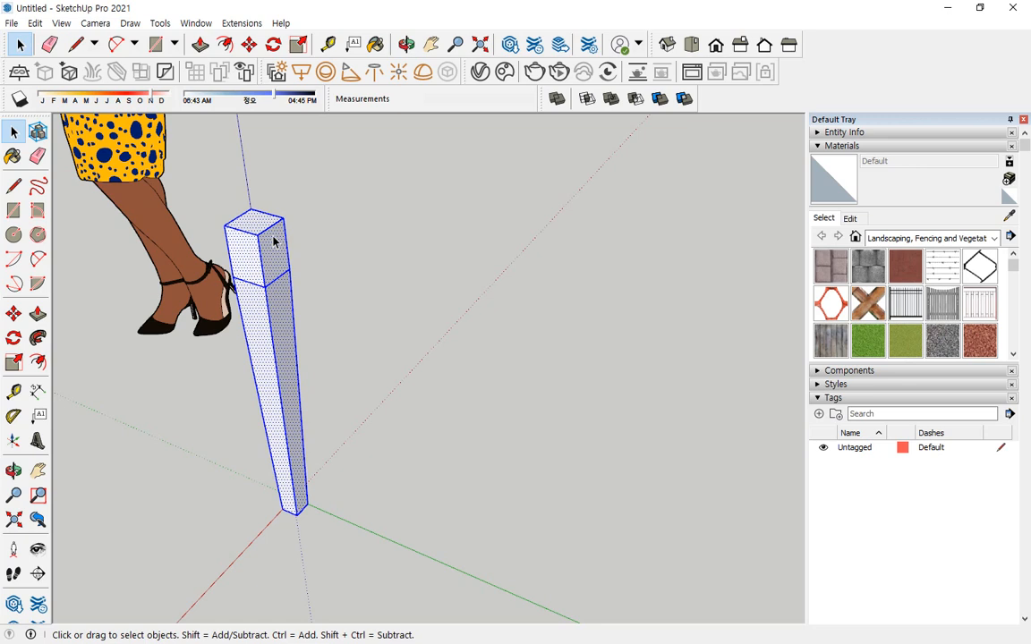
right_click(274, 240)
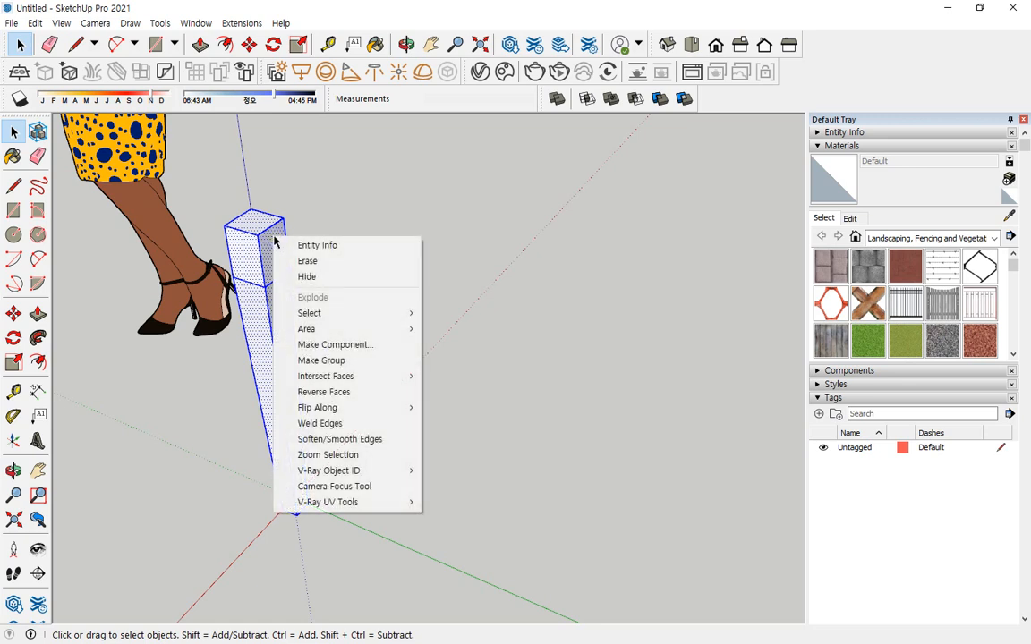
left_click(340, 361)
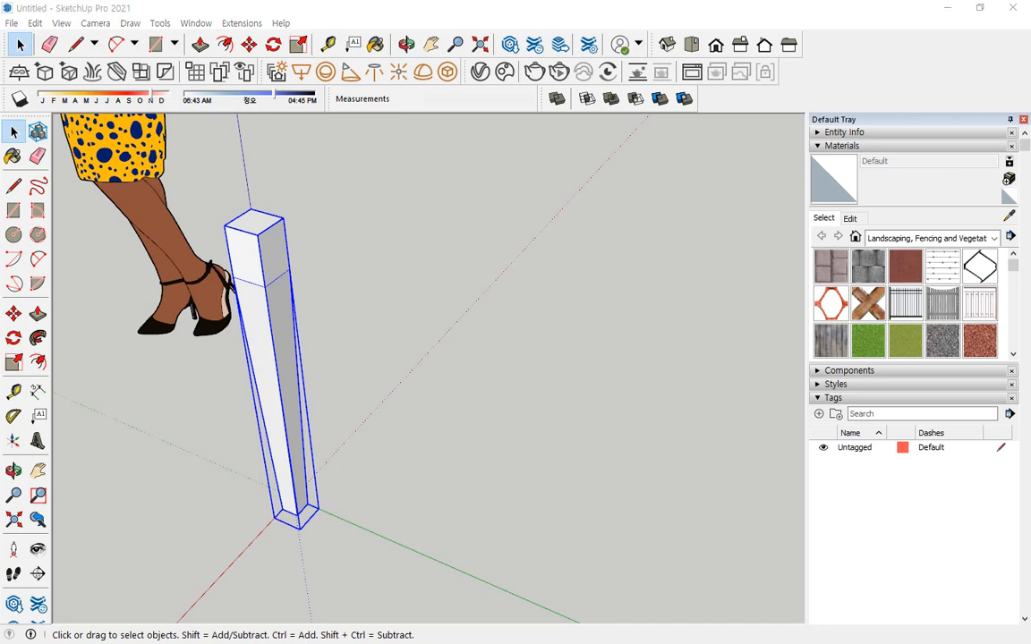
Check the tabletop's length, width and thickness in the reference drawing in the browser, then return to SketchUp.
left_click_drag(0, 124, 305, 116)
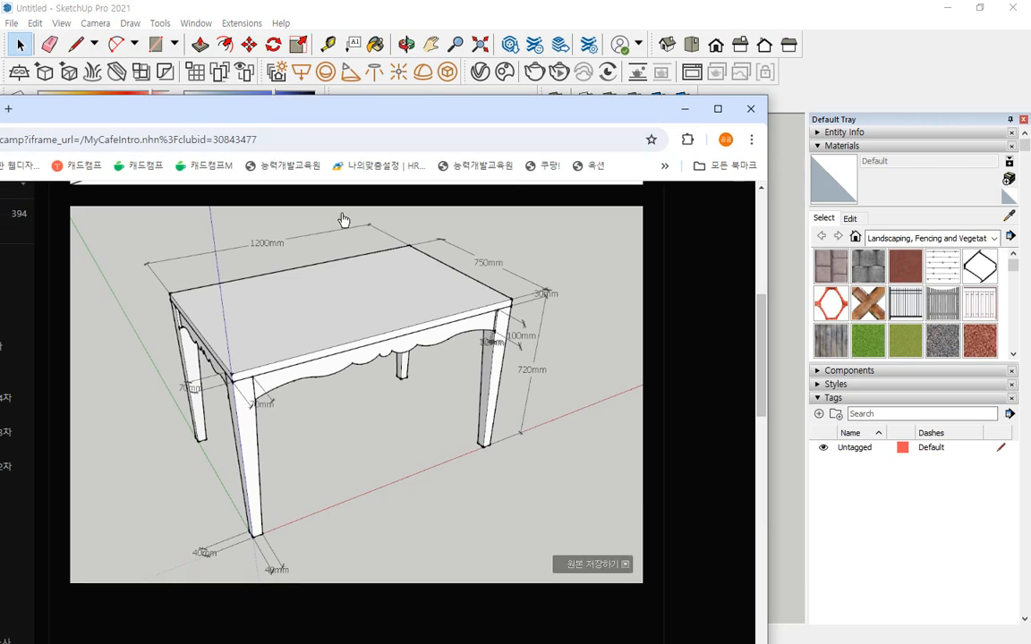
key("ctrl+2")
left_click_drag(237, 376, 475, 319)
mouse_move(286, 260)
left_mouse_down()
mouse_move(224, 243)
mouse_move(283, 285)
left_mouse_up()
mouse_move(515, 258)
left_mouse_down()
mouse_move(437, 244)
mouse_move(506, 298)
left_mouse_up()
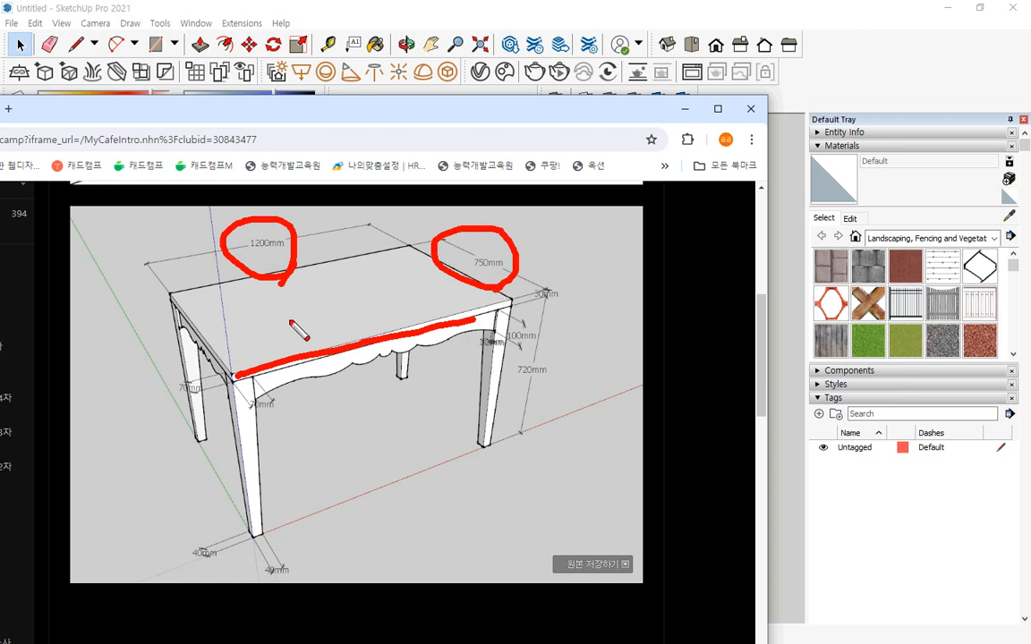
key("e")
mouse_move(245, 370)
left_mouse_down()
mouse_move(489, 295)
mouse_move(421, 260)
left_mouse_up()
mouse_move(556, 280)
left_mouse_down()
mouse_move(530, 300)
mouse_move(543, 313)
left_mouse_up()
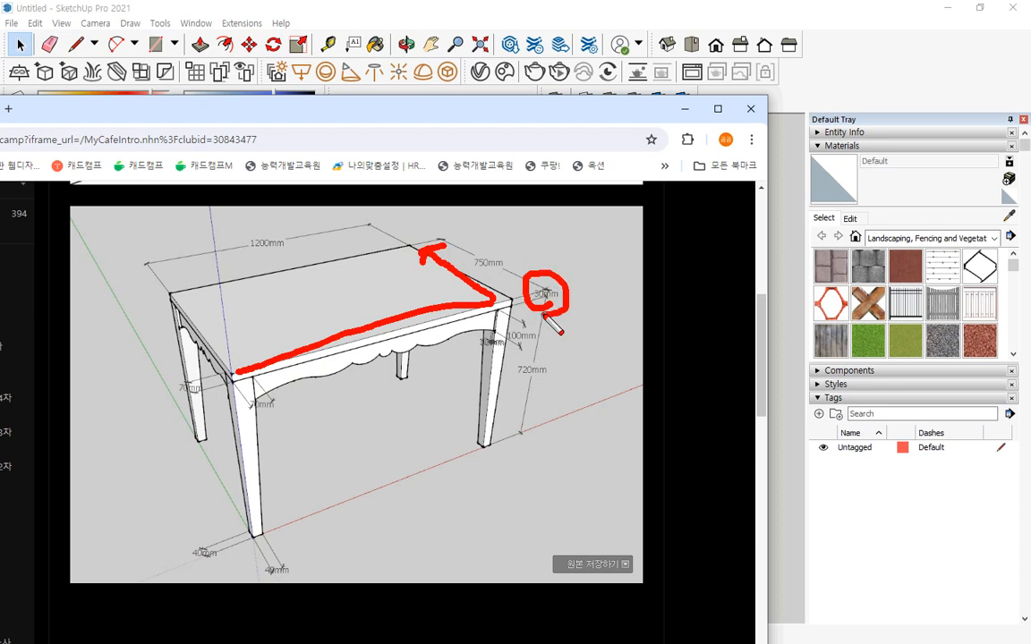
key("Escape")
key("alt+Tab")
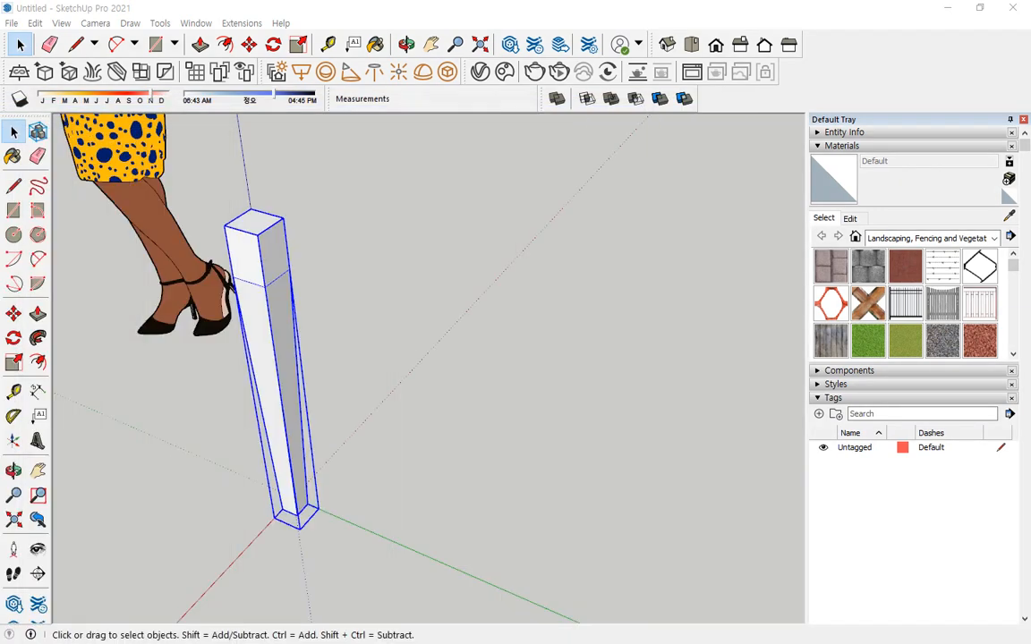
Draw a 1200 × 750 mm rectangle for the tabletop, starting from the leg's top corner on the blue axis.
left_click(401, 346)
middle_click_drag(174, 419, 660, 472)
middle_click_drag(551, 398, 333, 404)
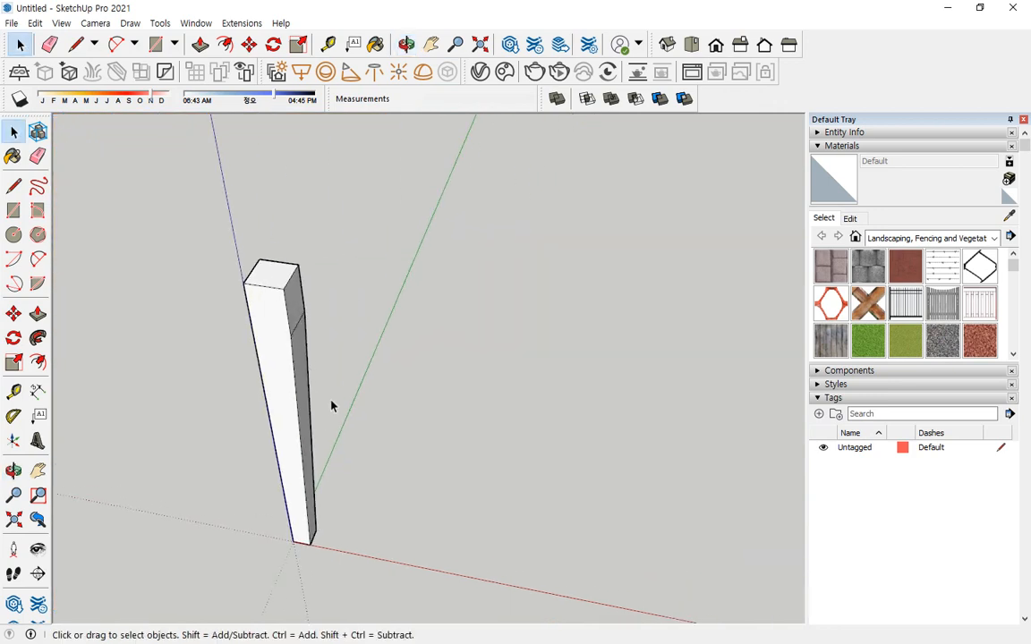
key("r")
left_click(242, 283)
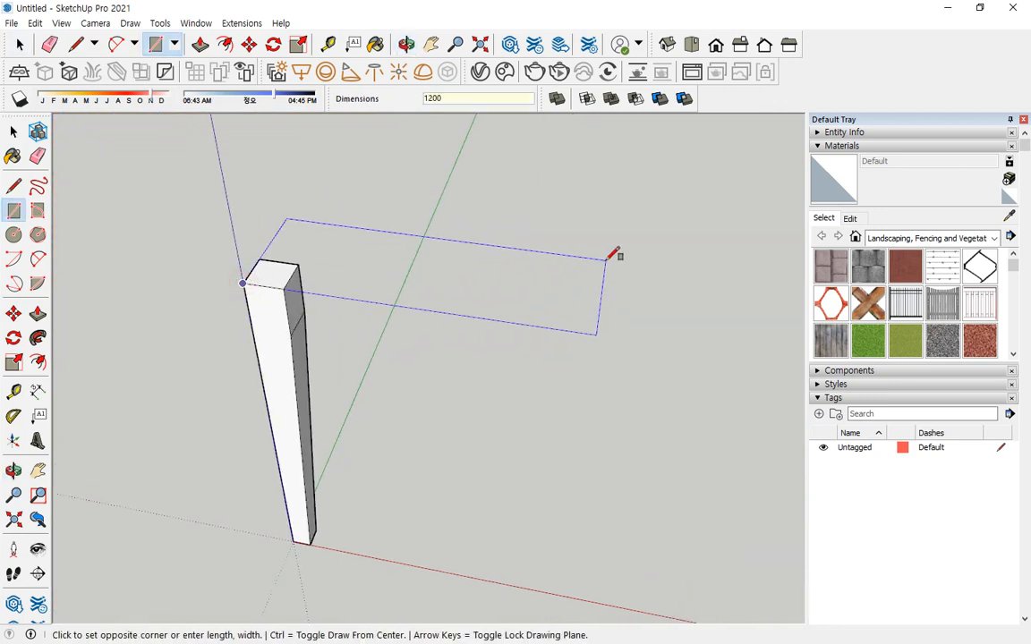
type("1200,750")
key("Return")
scroll(613, 255, "down", 3)
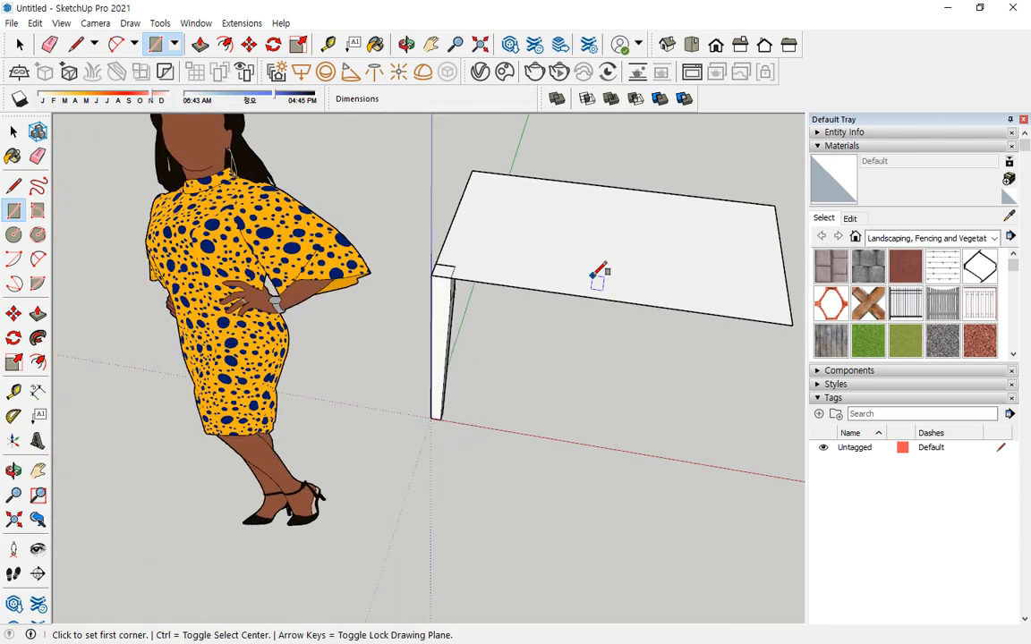
Extrude the tabletop rectangle upward 30 mm with Push/Pull.
middle_click_drag(598, 276, 463, 295)
scroll(483, 282, "up", 2)
key("space")
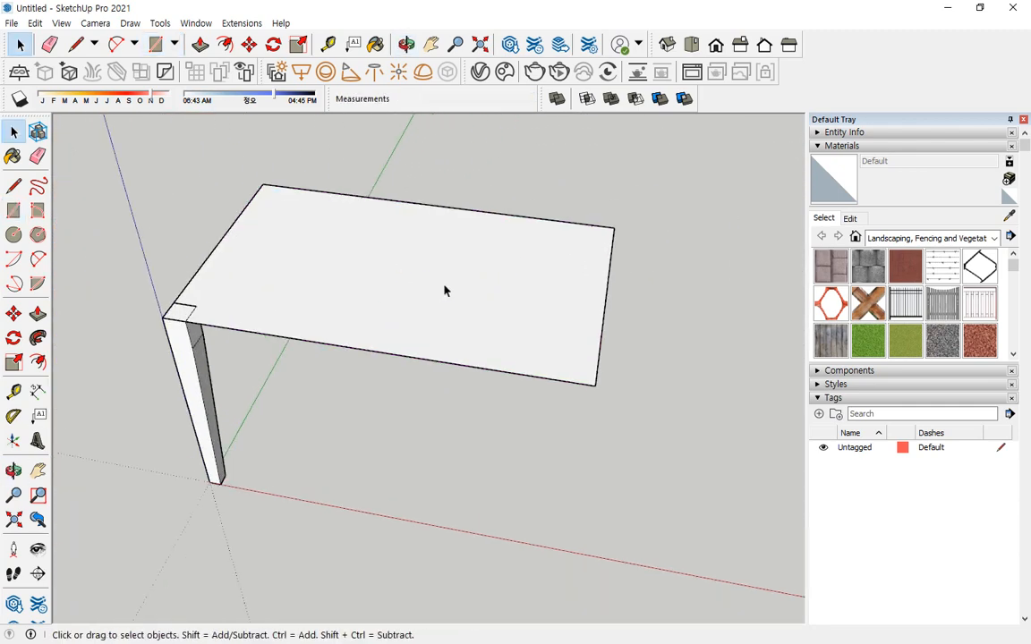
left_click(38, 313)
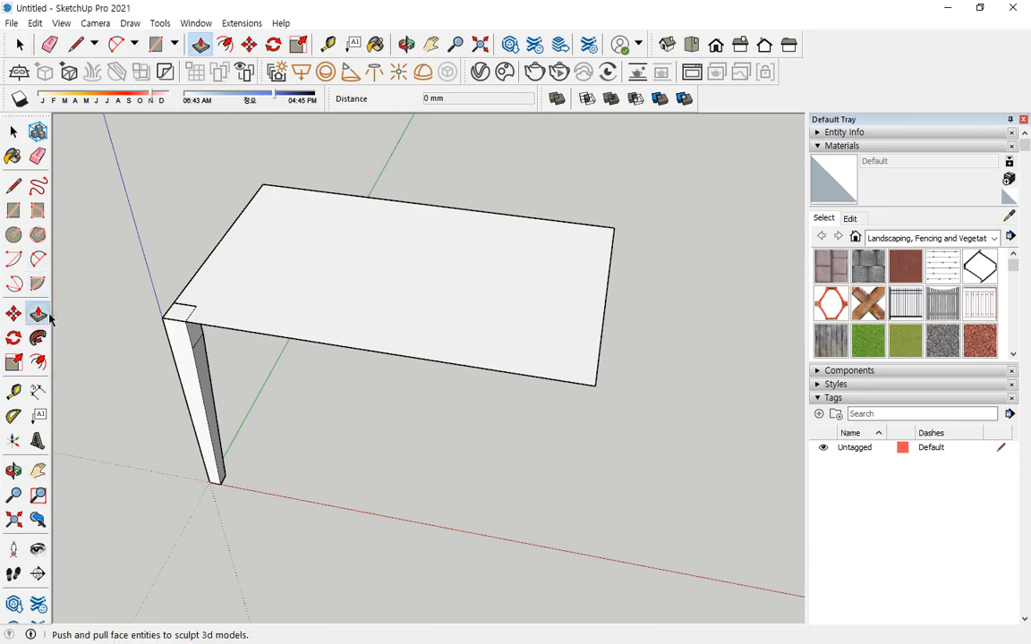
left_click(315, 312)
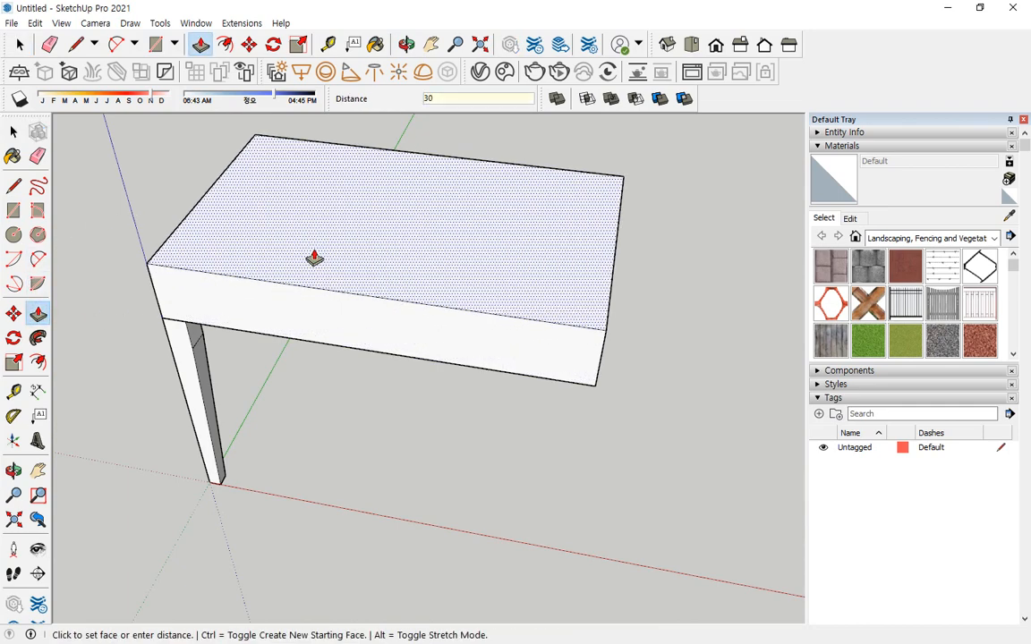
key("Return")
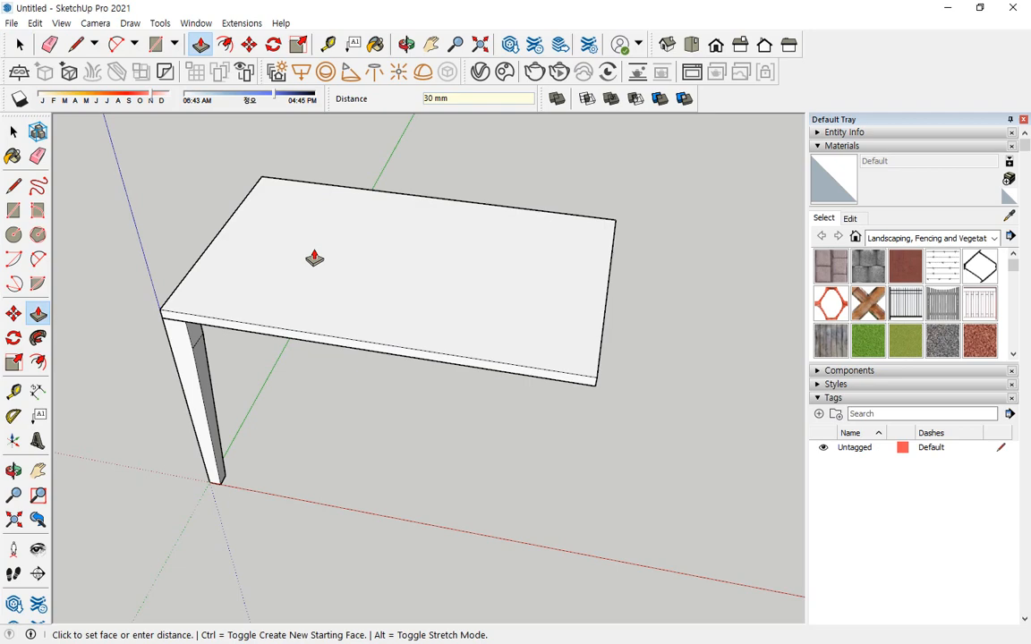
middle_click_drag(314, 257, 265, 201)
key("space")
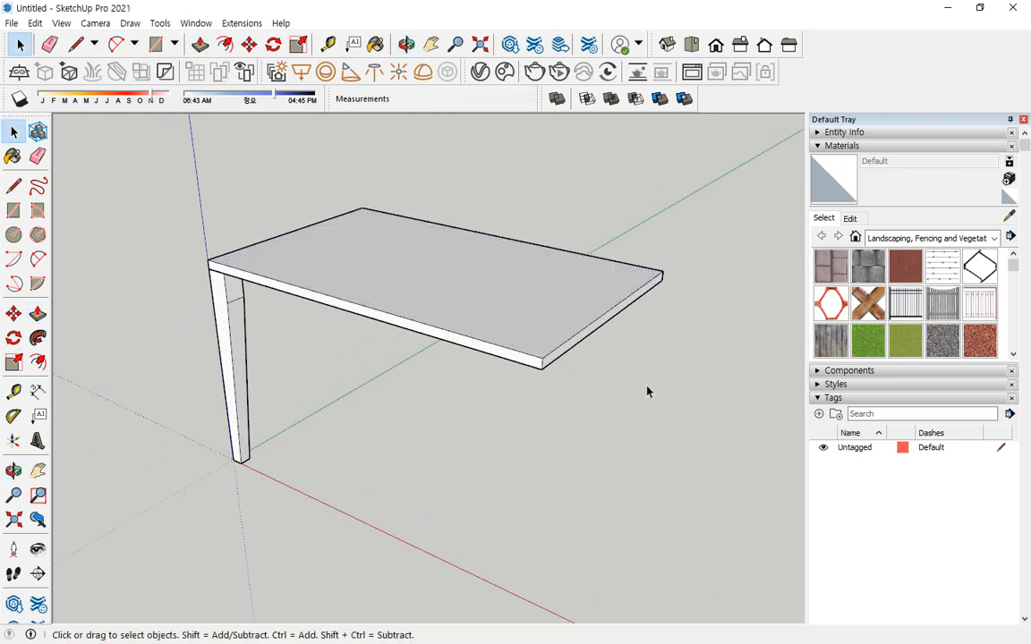
Select the tabletop's connected geometry and make it a group.
triple_click(450, 263)
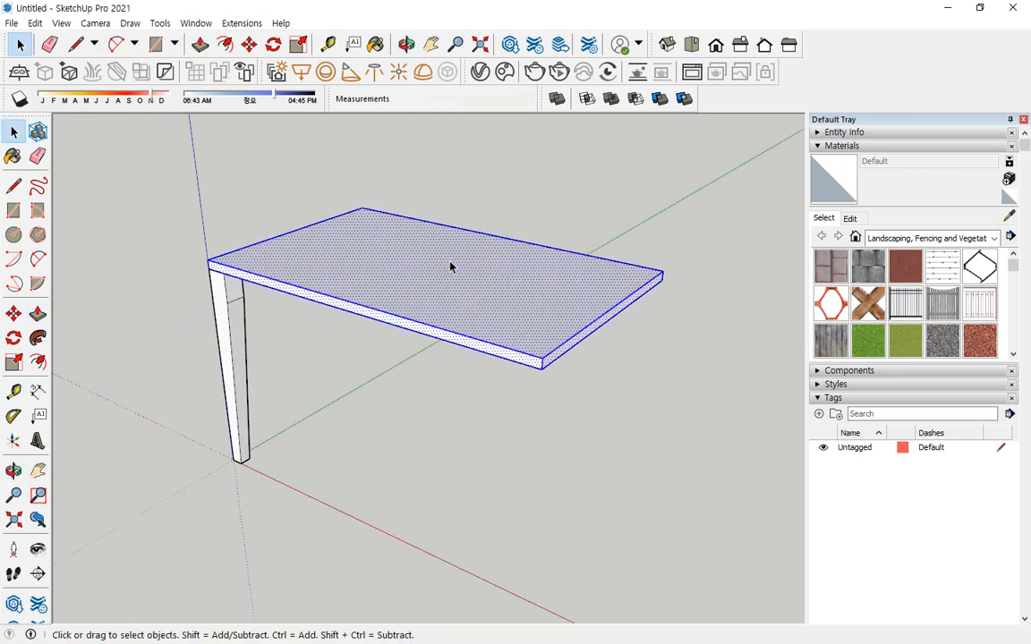
right_click(450, 266)
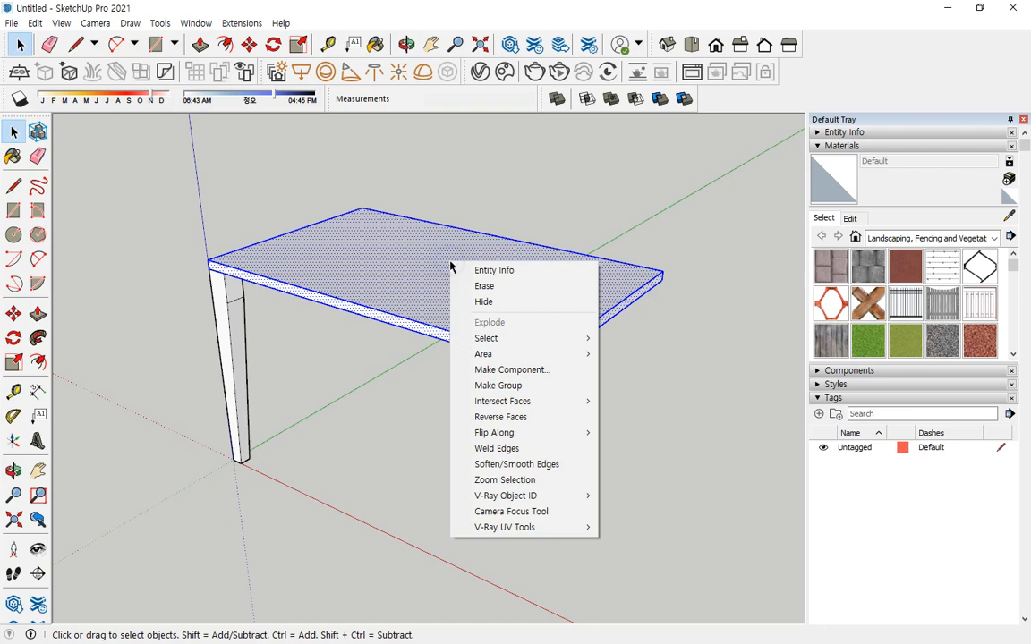
left_click(490, 386)
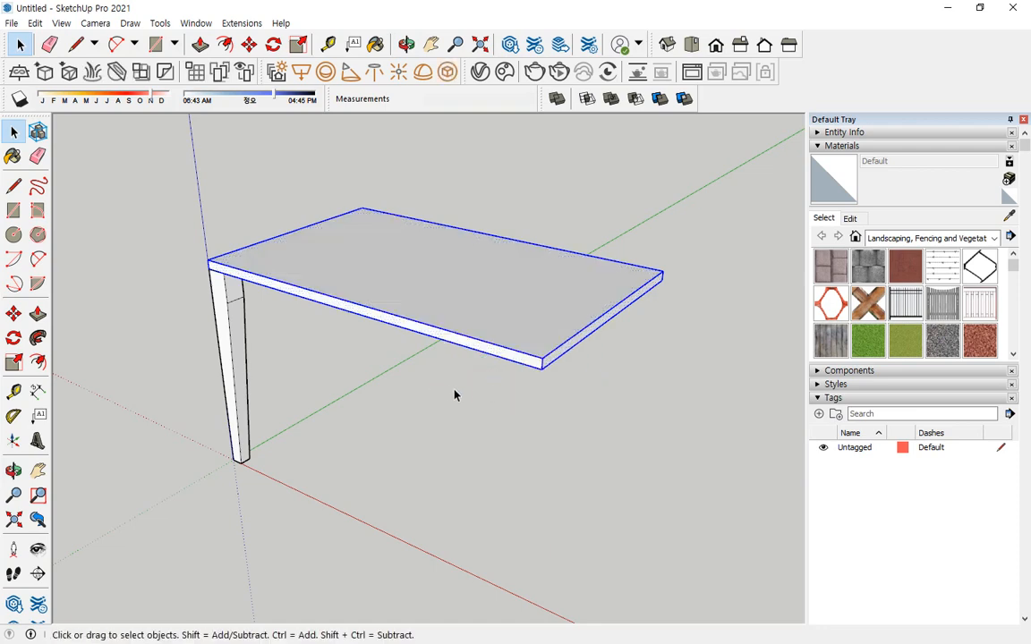
Copy the leg group 1130 mm along the red axis so its top corner meets the tabletop's far front corner.
middle_click_drag(453, 394, 448, 334)
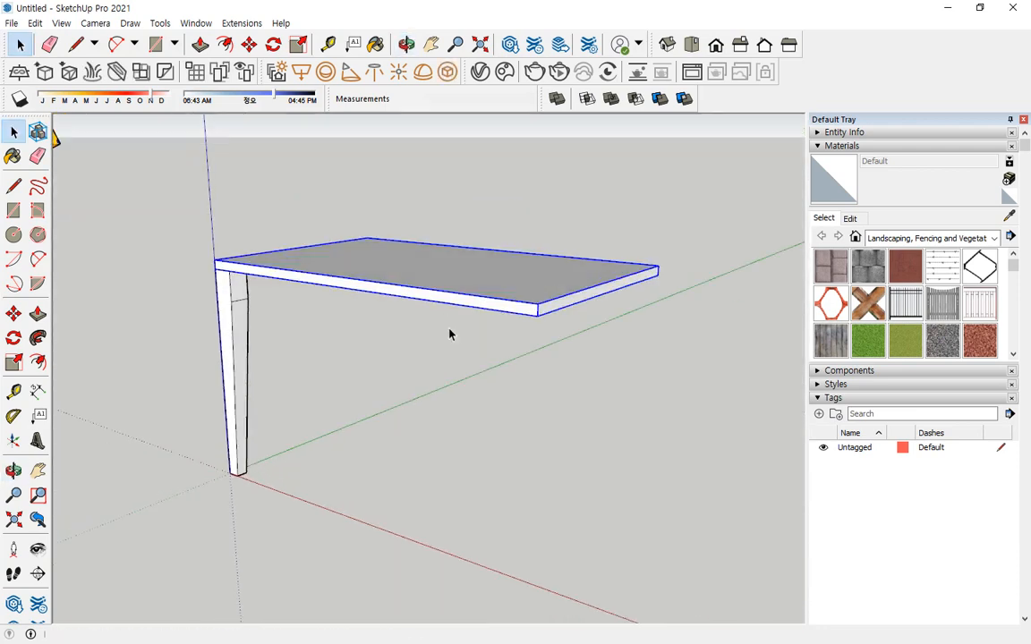
left_click(240, 322)
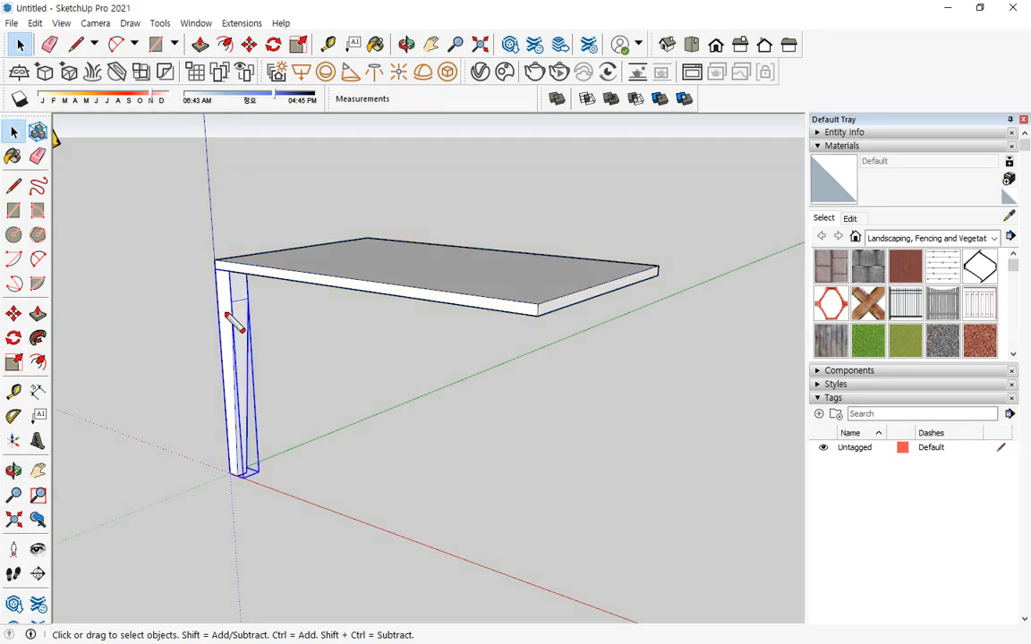
mouse_move(236, 293)
left_mouse_down()
mouse_move(521, 333)
mouse_move(507, 355)
mouse_move(626, 315)
mouse_move(630, 350)
left_mouse_up()
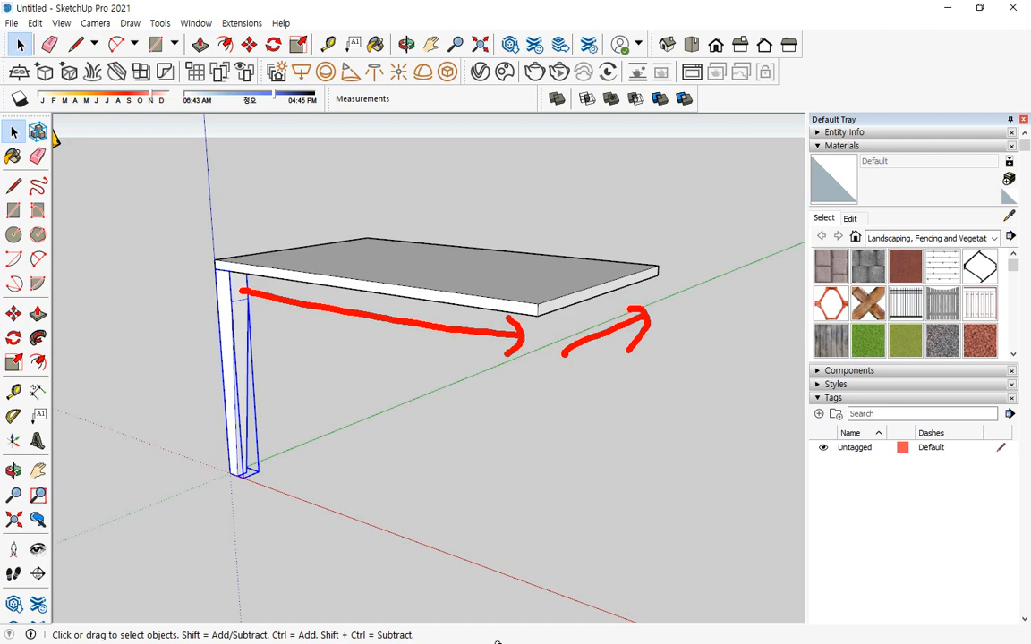
key("Escape")
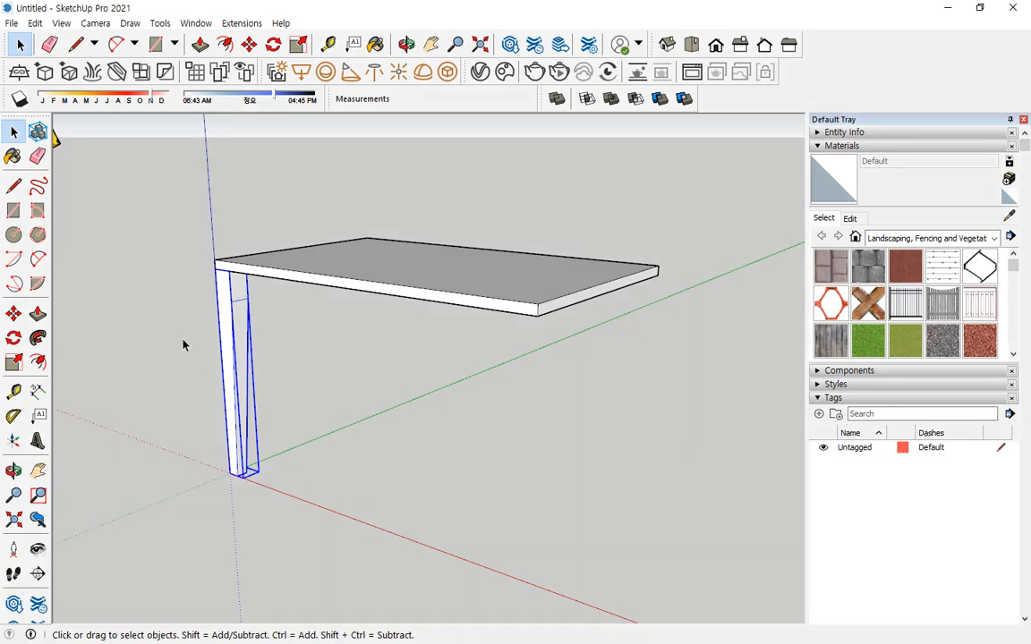
middle_click_drag(232, 297, 254, 315)
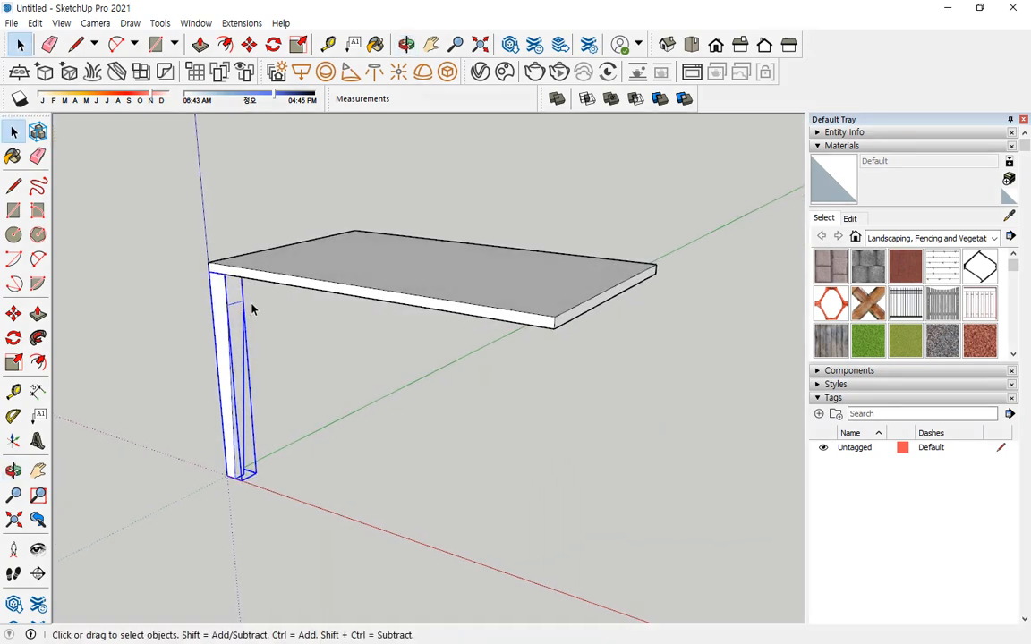
key("m")
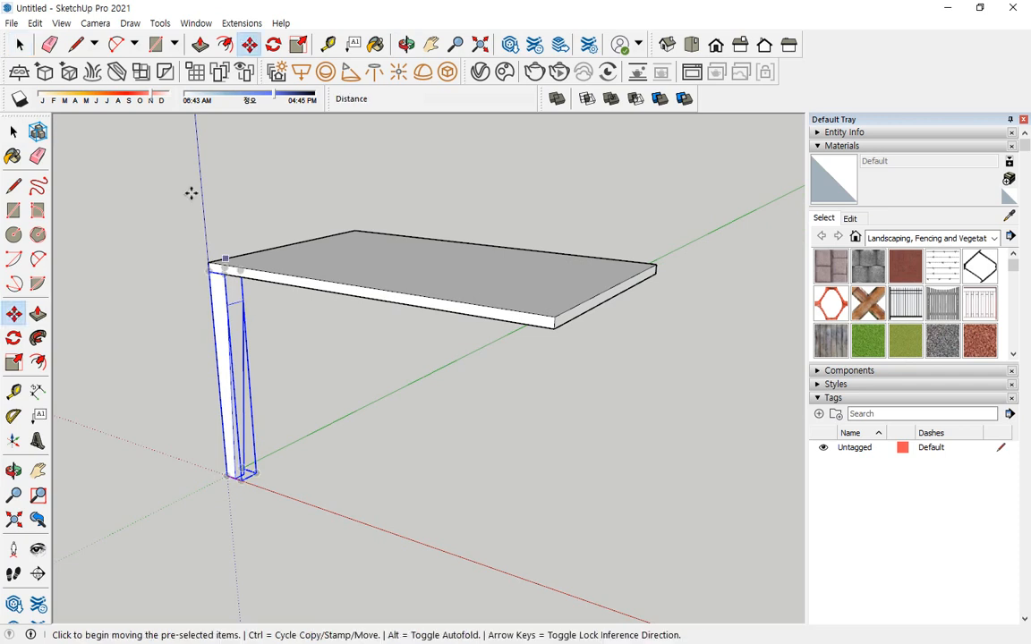
key("ctrl")
left_click(226, 276)
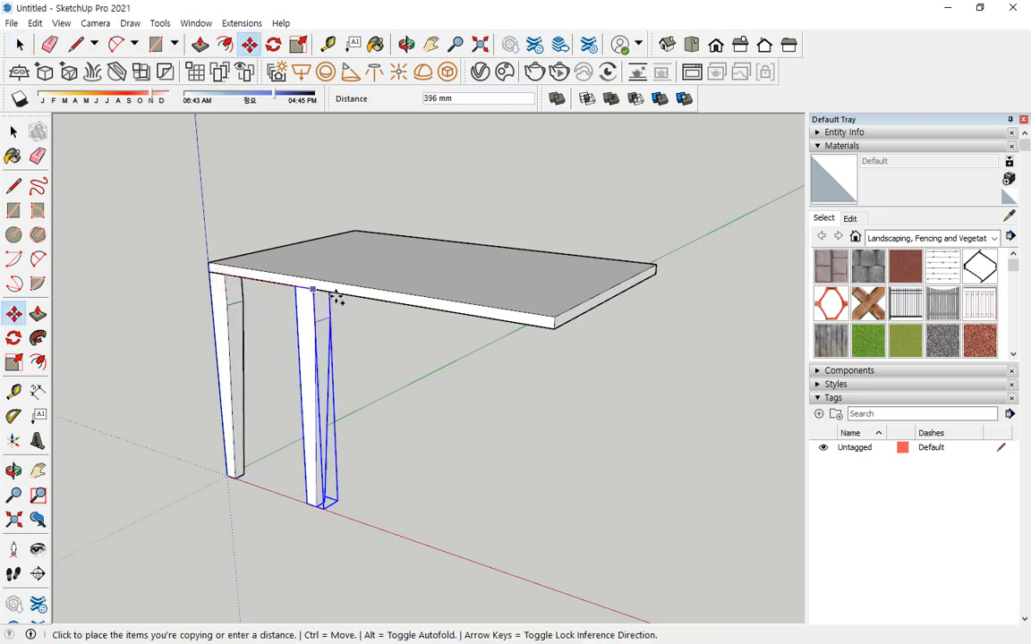
left_click(555, 328)
key("space")
Examine the taper direction of the copied leg against the original leg and the tabletop edges from several angles.
middle_click_drag(634, 368, 342, 349)
mouse_move(519, 303)
left_mouse_down()
mouse_move(473, 272)
mouse_move(490, 271)
left_mouse_up()
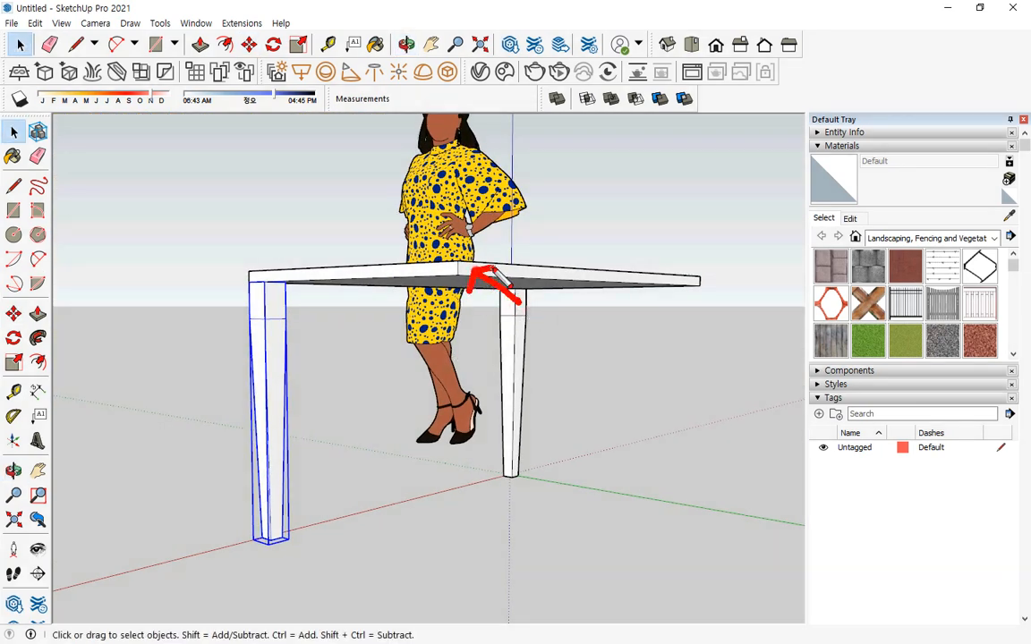
mouse_move(265, 280)
left_mouse_down()
mouse_move(227, 242)
mouse_move(252, 239)
left_mouse_up()
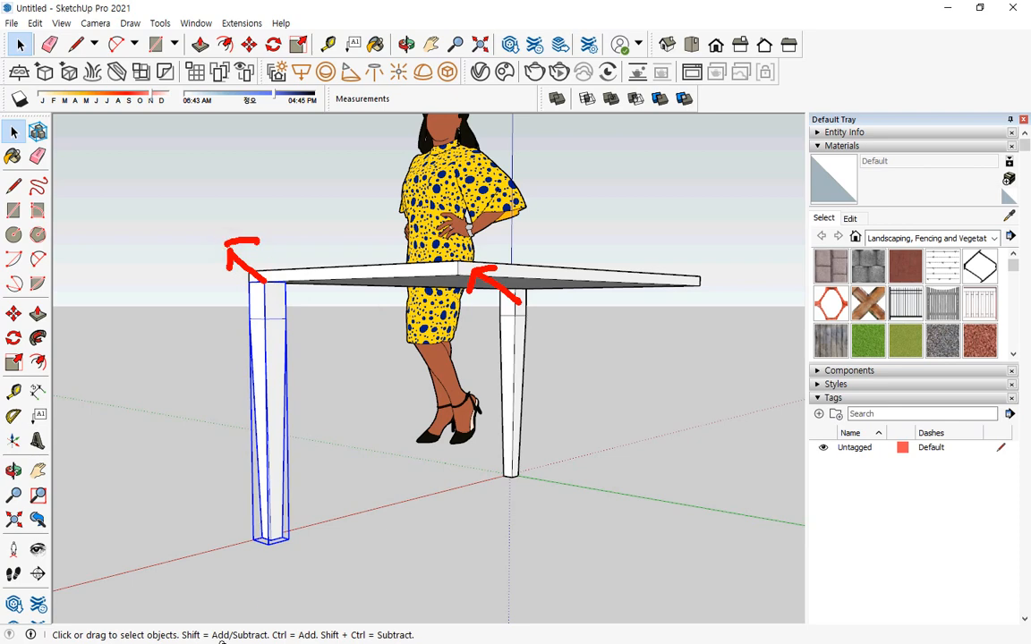
mouse_move(268, 398)
left_mouse_down()
mouse_move(282, 443)
mouse_move(283, 414)
mouse_move(340, 368)
mouse_move(344, 401)
left_mouse_up()
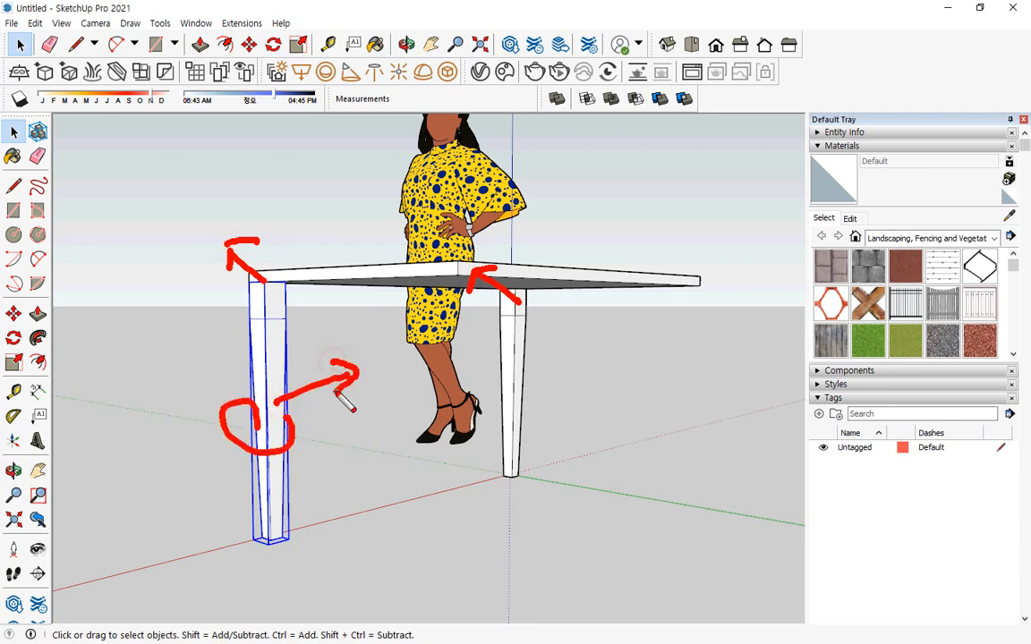
key("Escape")
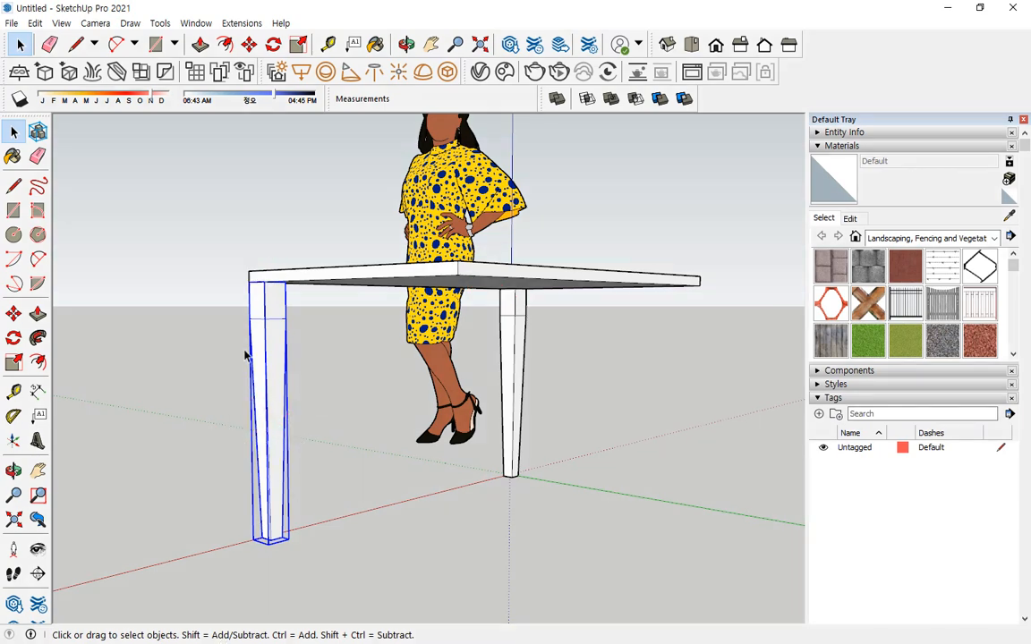
mouse_move(245, 355)
middle_mouse_down()
mouse_move(384, 383)
mouse_move(749, 412)
middle_mouse_up()
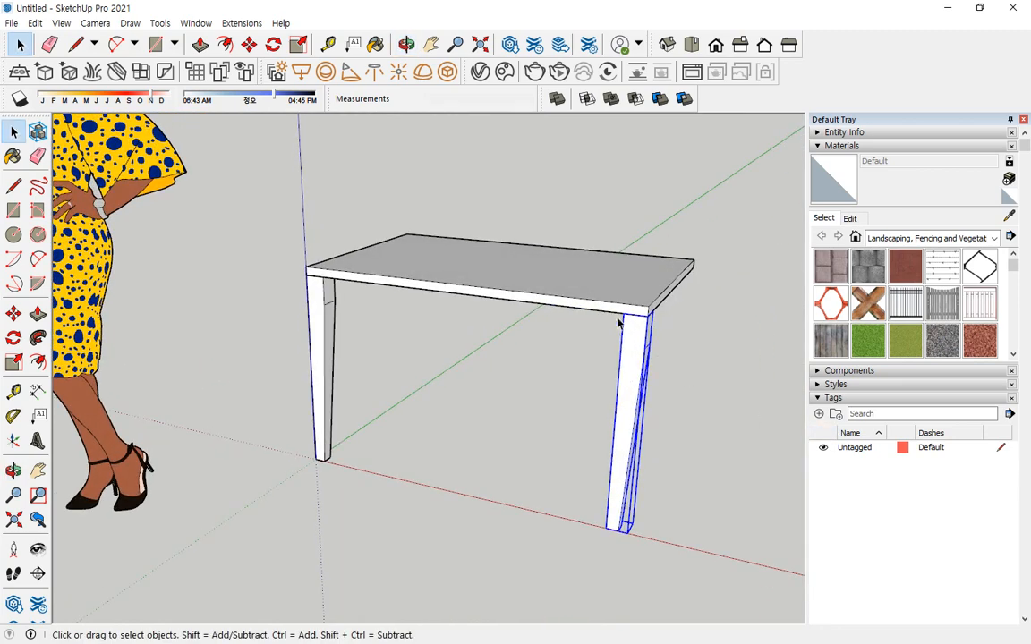
scroll(627, 315, "up", 2)
middle_click_drag(631, 310, 455, 334)
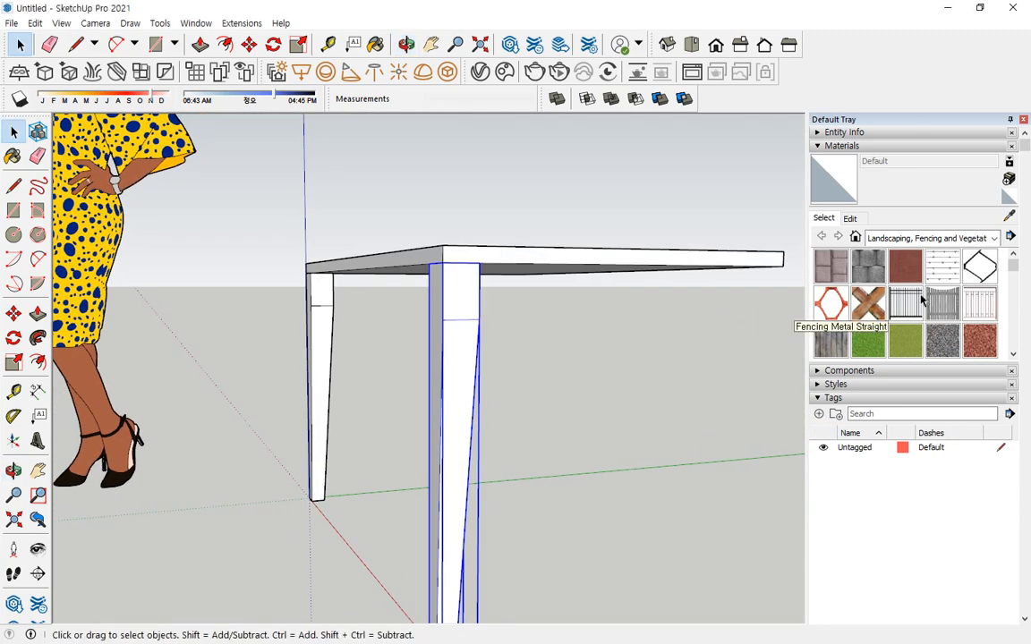
middle_click_drag(523, 257, 632, 302)
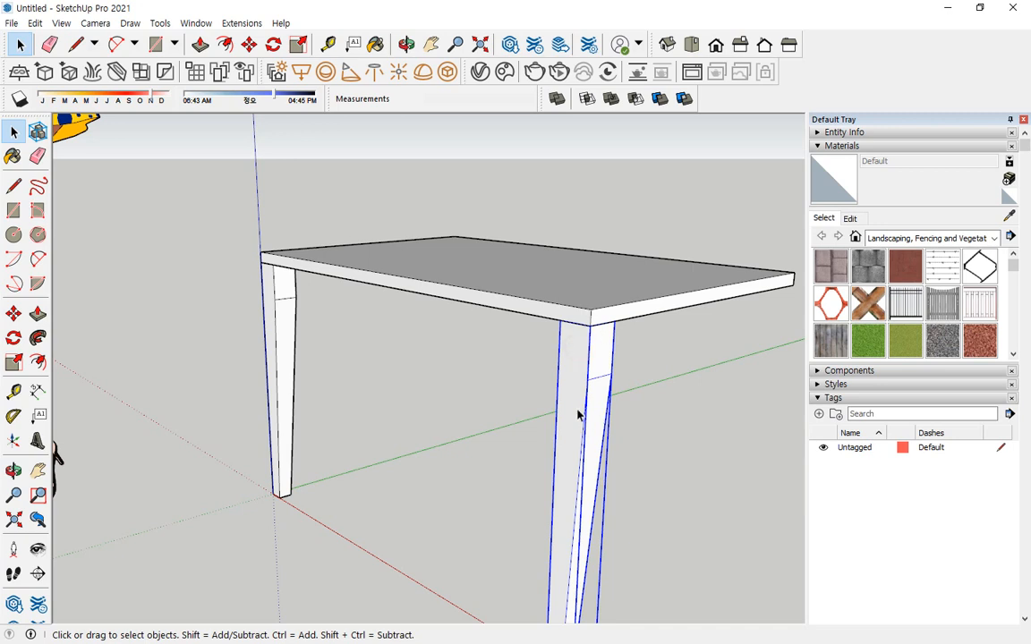
Try to mirror the copied leg along the red axis with a Scale factor of -1.
left_click(13, 363)
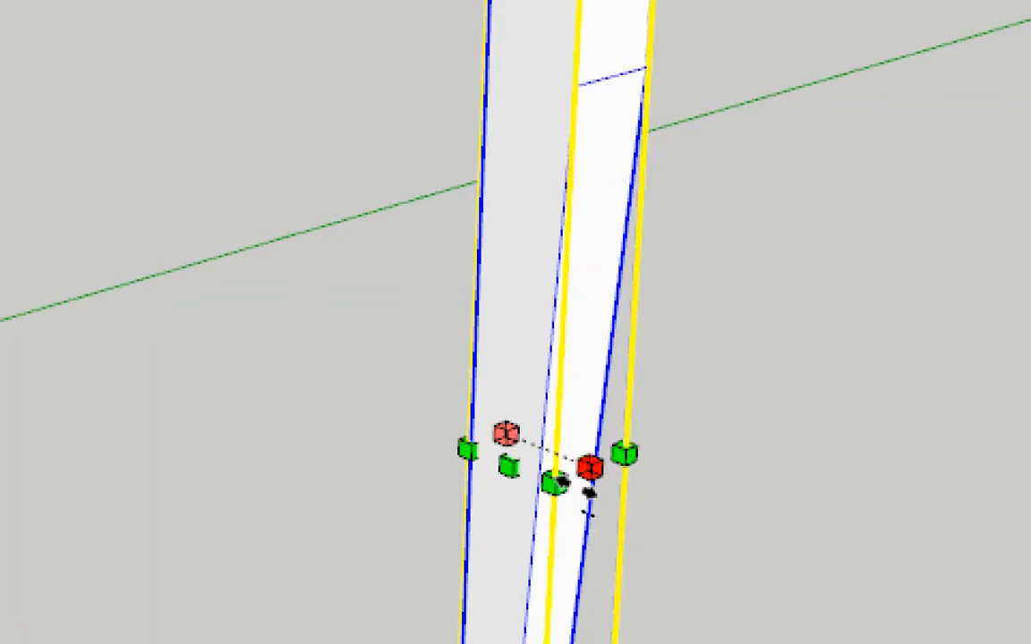
left_click_drag(587, 466, 604, 472)
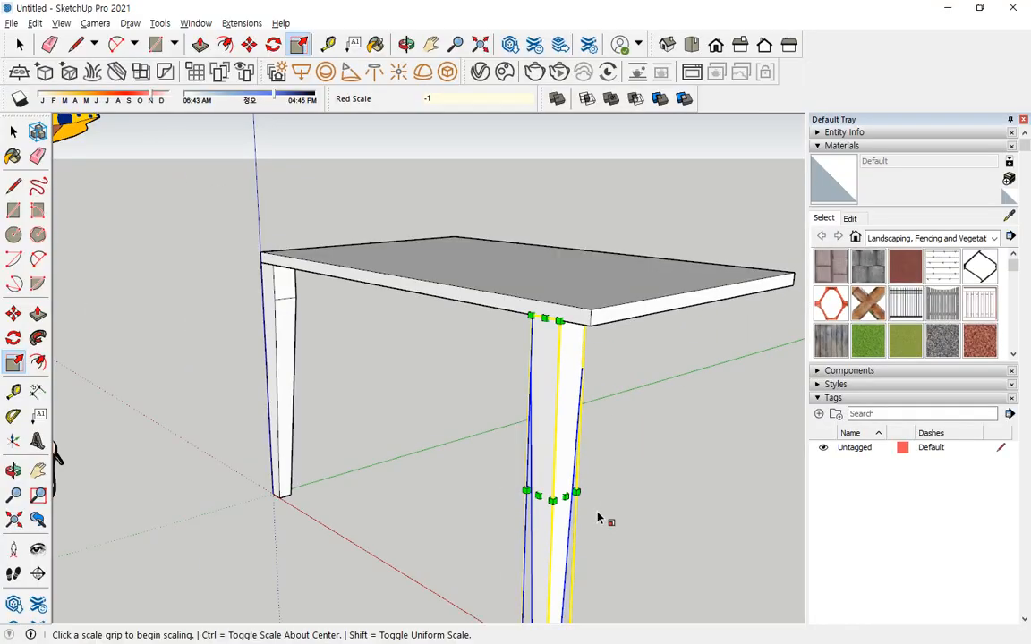
mouse_move(577, 495)
middle_mouse_down()
mouse_move(603, 379)
mouse_move(39, 168)
mouse_move(475, 334)
mouse_move(257, 367)
mouse_move(261, 378)
mouse_move(775, 479)
mouse_move(518, 368)
mouse_move(717, 431)
mouse_move(674, 428)
mouse_move(639, 371)
mouse_move(520, 415)
mouse_move(501, 463)
mouse_move(576, 391)
mouse_move(453, 411)
middle_mouse_up()
key("ctrl+z")
Flip the copied leg along the group's red axis and deselect it.
mouse_move(354, 414)
left_mouse_down()
mouse_move(682, 465)
mouse_move(711, 483)
mouse_move(695, 488)
left_mouse_up()
left_click_drag(430, 403, 388, 445)
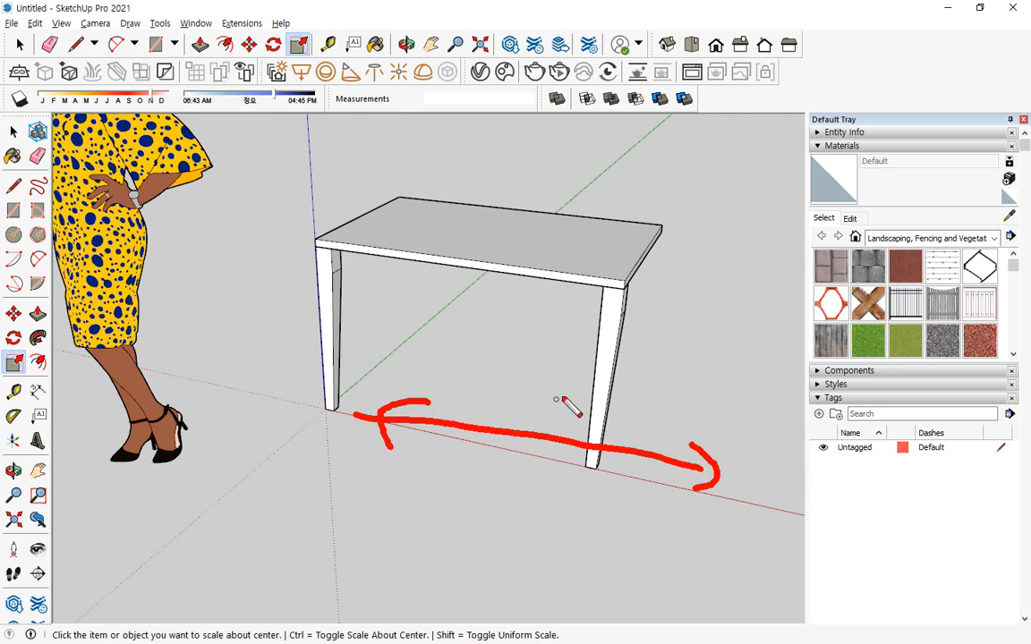
key("space")
right_click(609, 312)
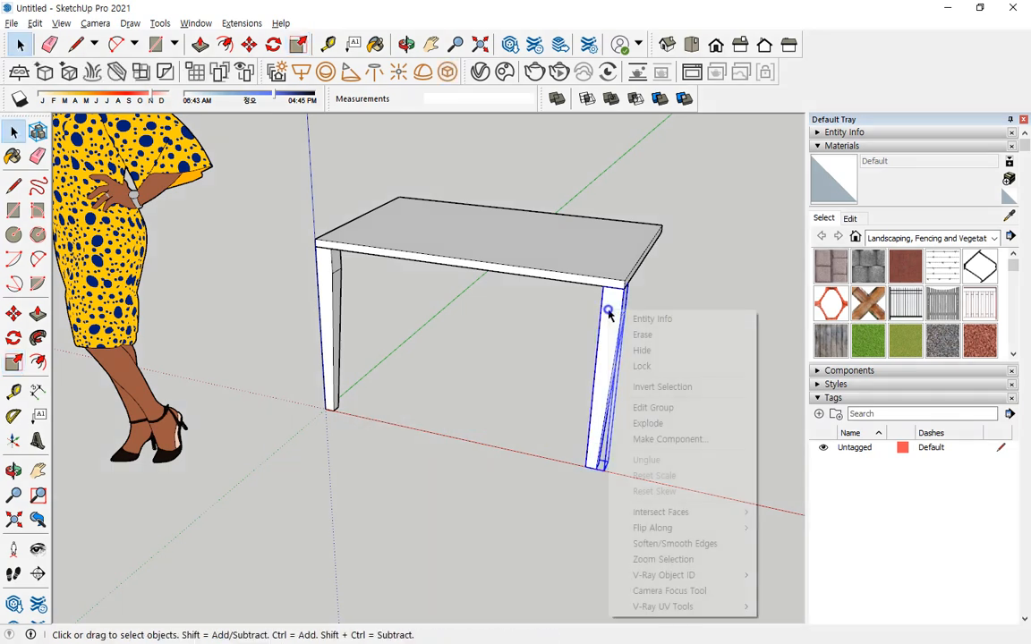
key("Escape")
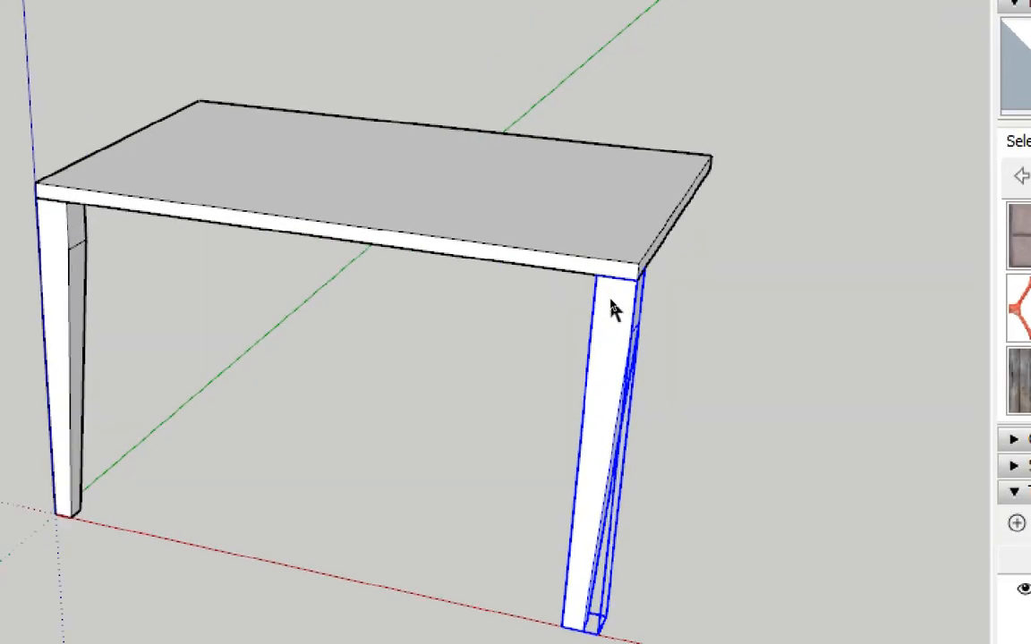
right_click(615, 291)
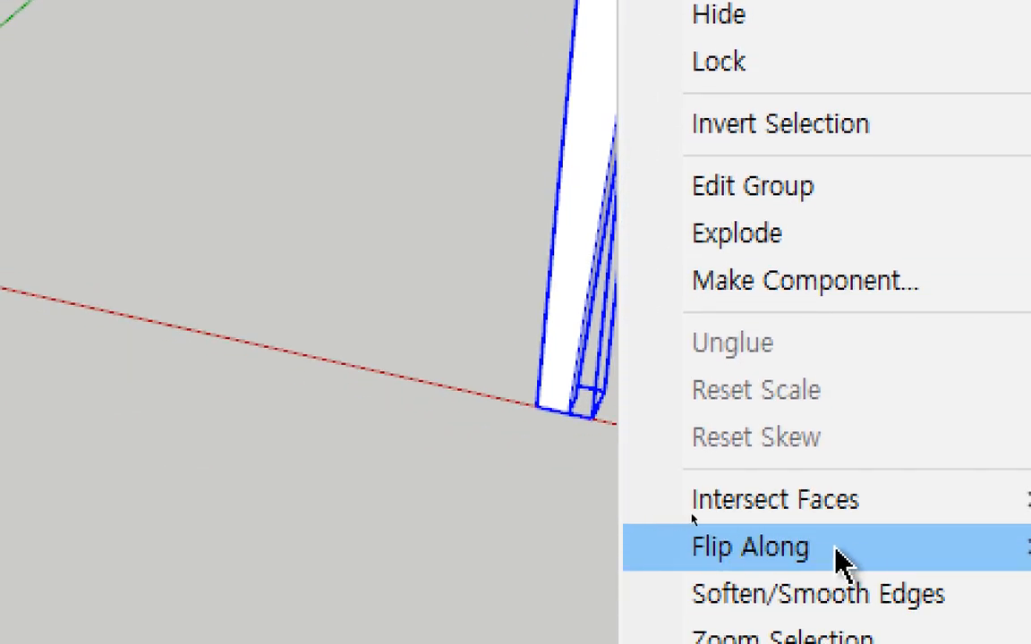
mouse_move(997, 559)
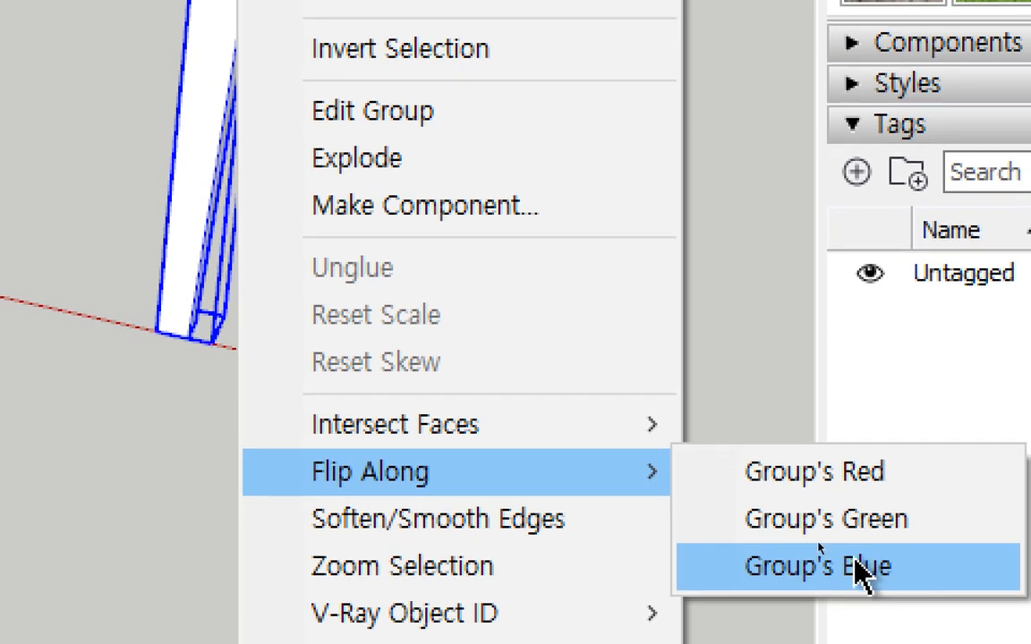
left_click(841, 497)
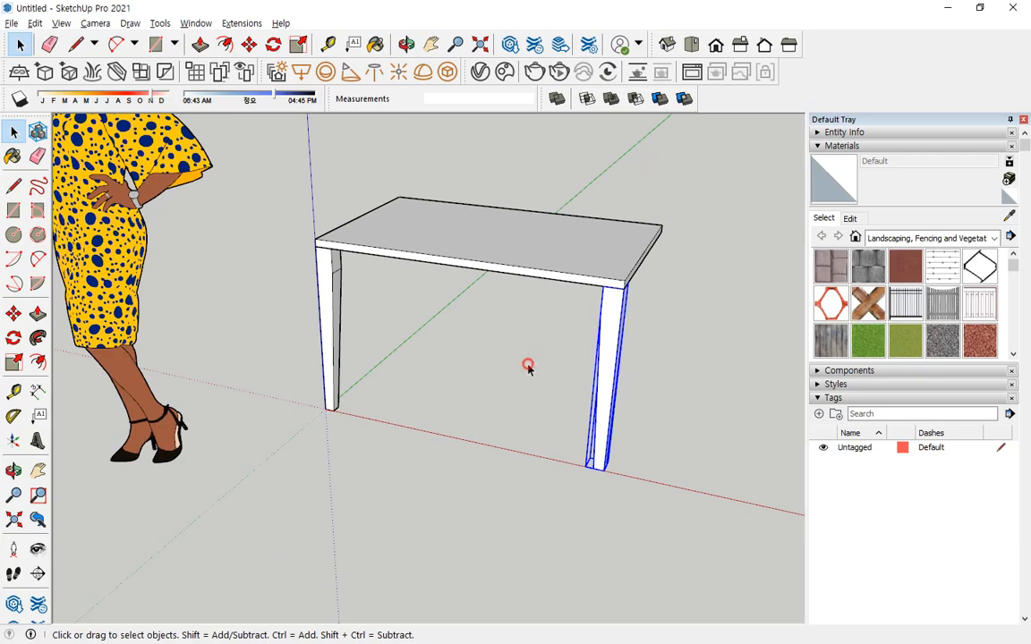
left_click(528, 368)
Select both legs and copy them along the green axis to the corners on the tabletop's opposite long edge.
middle_click_drag(592, 347, 457, 336)
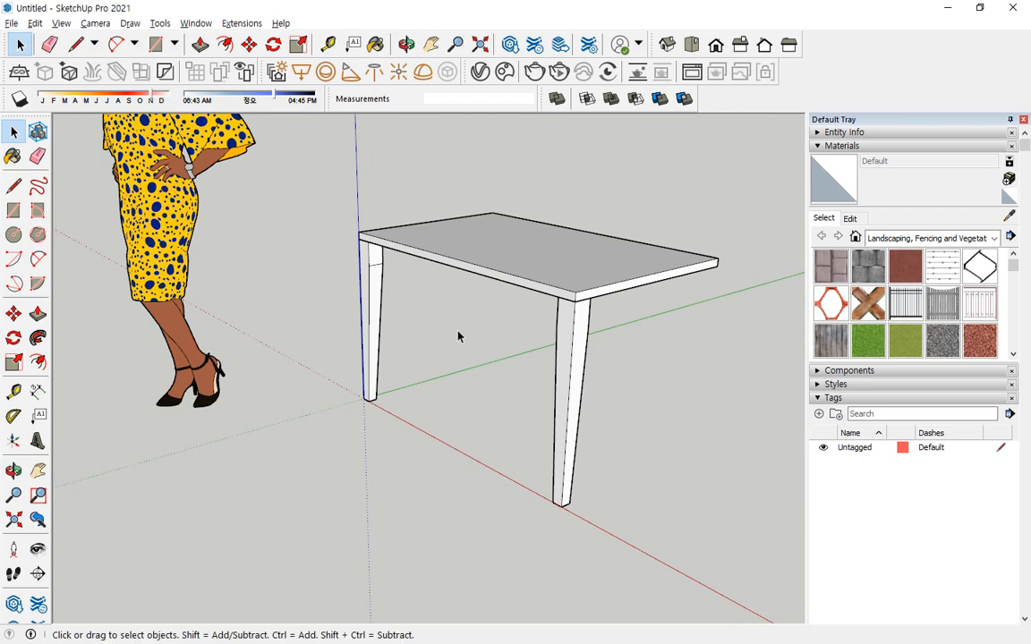
left_click(613, 436)
left_click_drag(367, 340, 366, 341)
left_click_drag(598, 328, 699, 295)
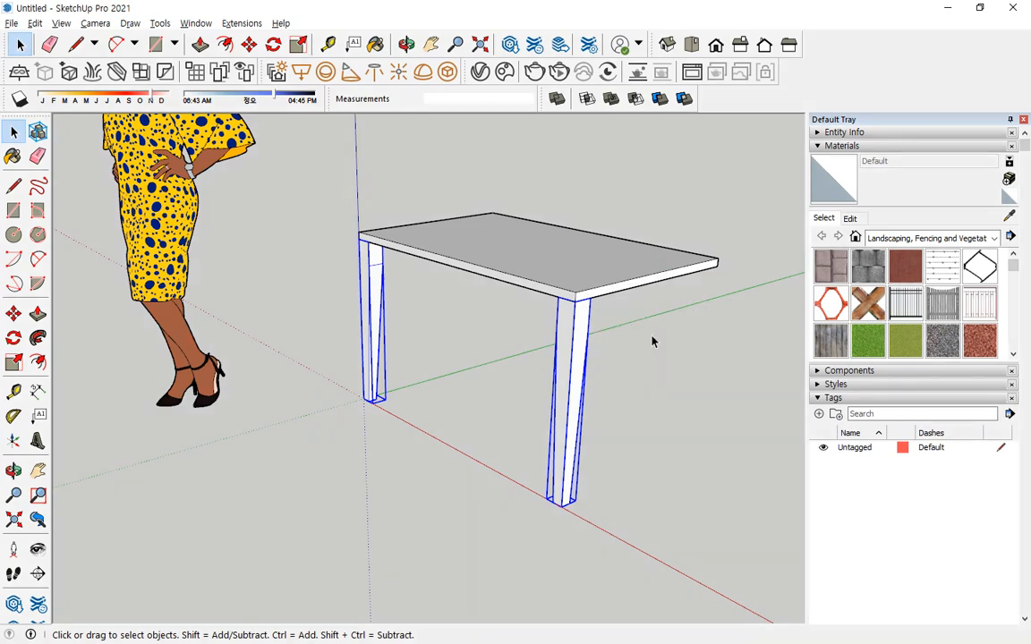
mouse_move(651, 341)
middle_mouse_down()
mouse_move(520, 286)
mouse_move(213, 269)
middle_mouse_up()
key("m")
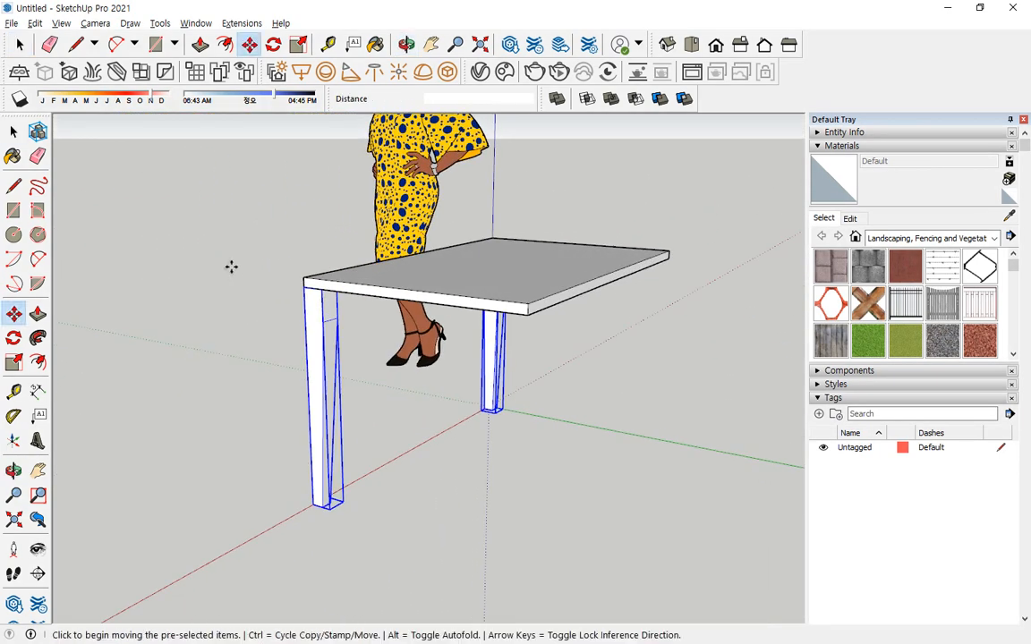
left_click(321, 288)
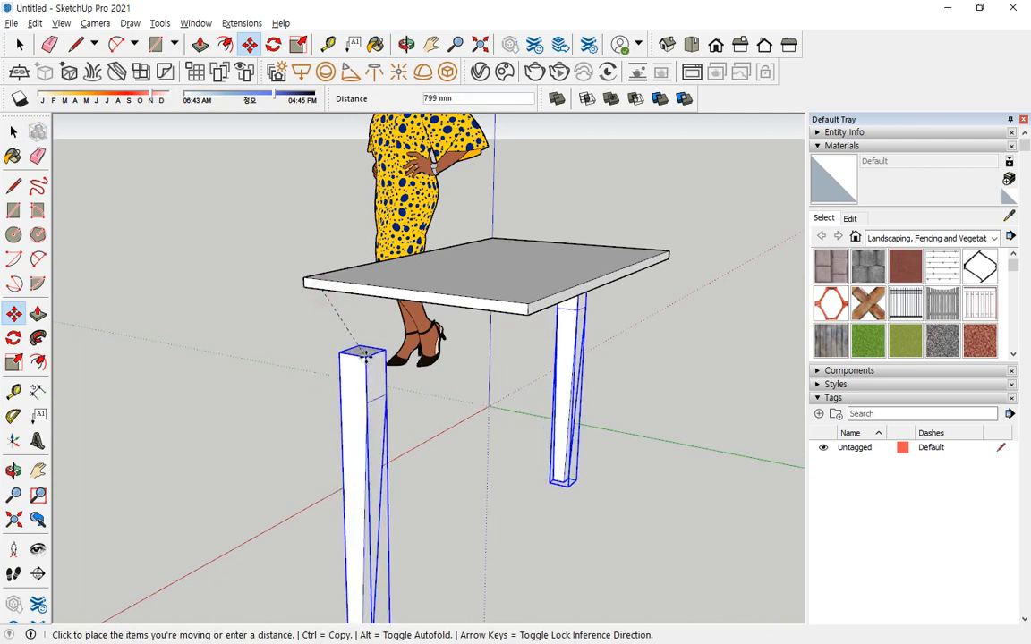
key("ctrl")
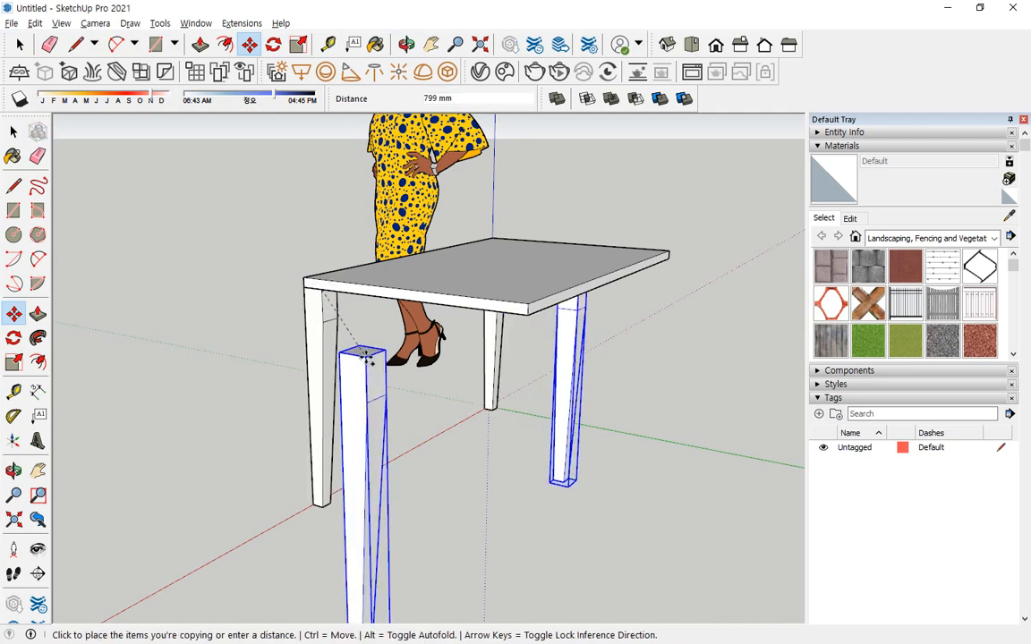
left_click(528, 315)
key("space")
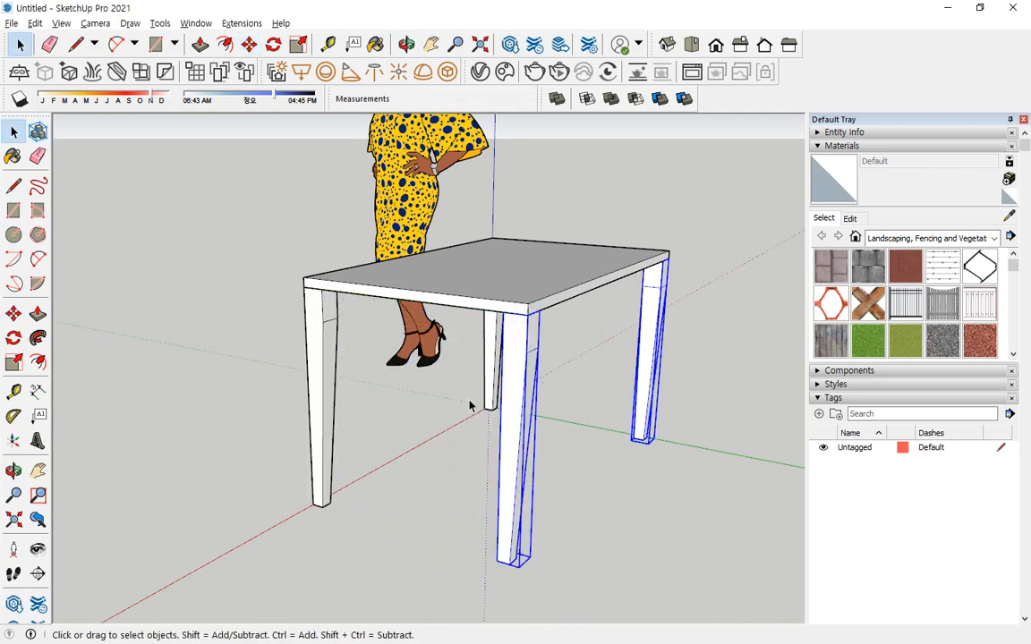
Flip the two copied legs along the green direction and deselect them.
mouse_move(550, 349)
left_mouse_down()
mouse_move(626, 362)
mouse_move(613, 369)
left_mouse_up()
mouse_move(478, 361)
left_mouse_down()
mouse_move(409, 351)
mouse_move(429, 363)
left_mouse_up()
mouse_move(606, 439)
middle_mouse_down()
mouse_move(552, 433)
mouse_move(548, 420)
middle_mouse_up()
mouse_move(534, 411)
left_mouse_down()
mouse_move(773, 474)
mouse_move(761, 513)
left_mouse_up()
right_click(464, 361)
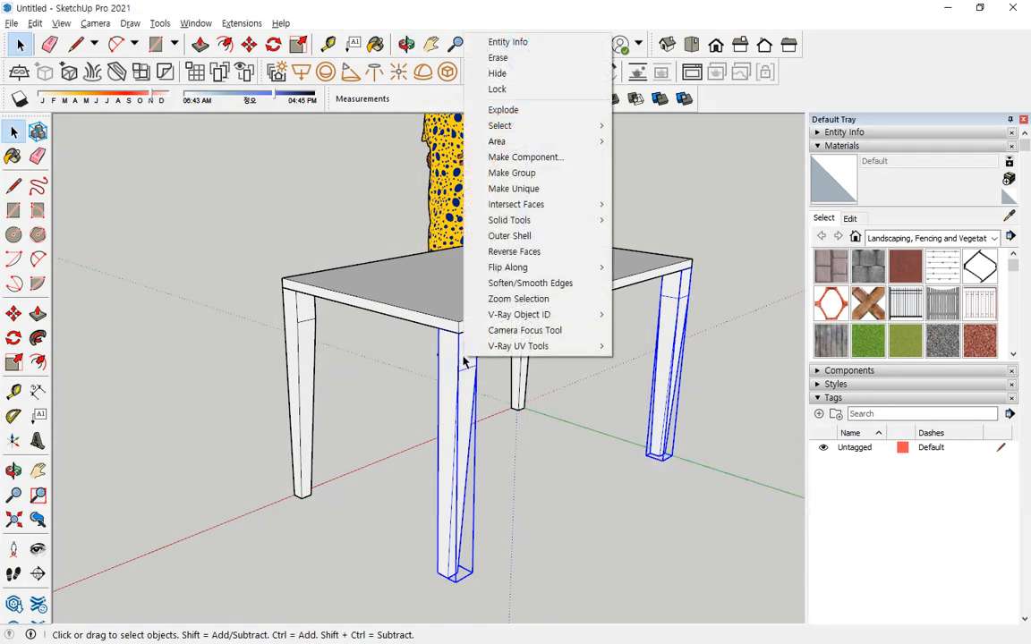
mouse_move(547, 273)
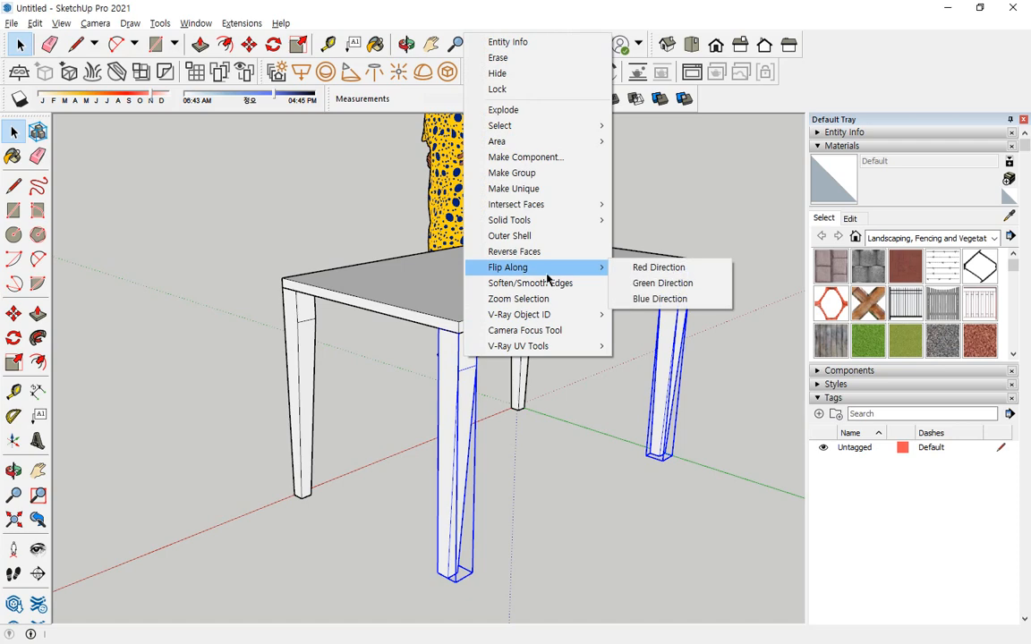
left_click(691, 283)
left_click(547, 421)
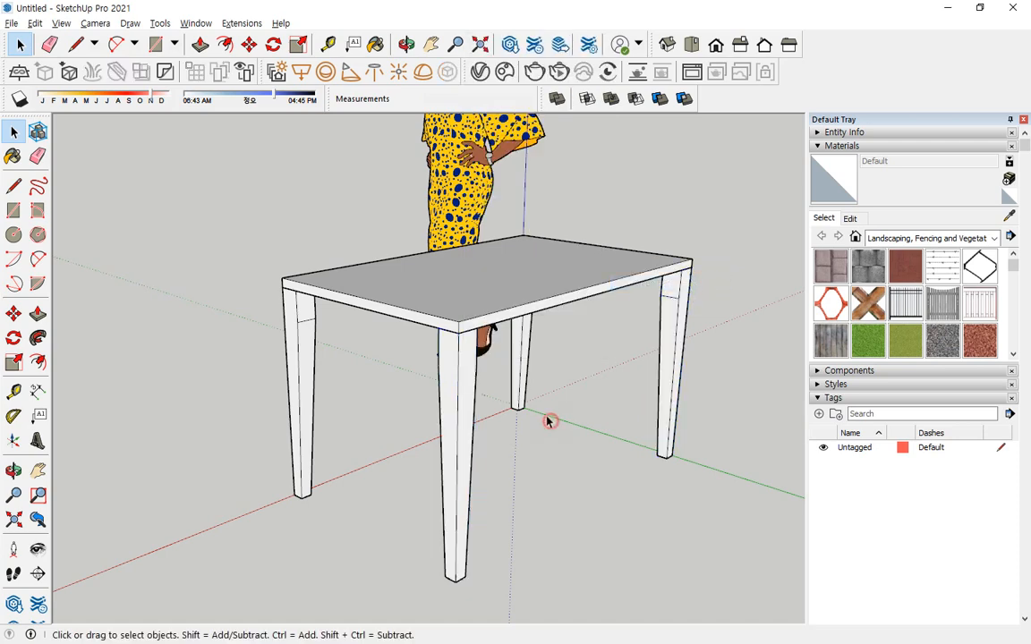
Draw a 1060 × 100 mm vertical apron rectangle under the tabletop between the two legs on the red axis.
middle_click_drag(548, 420, 483, 332)
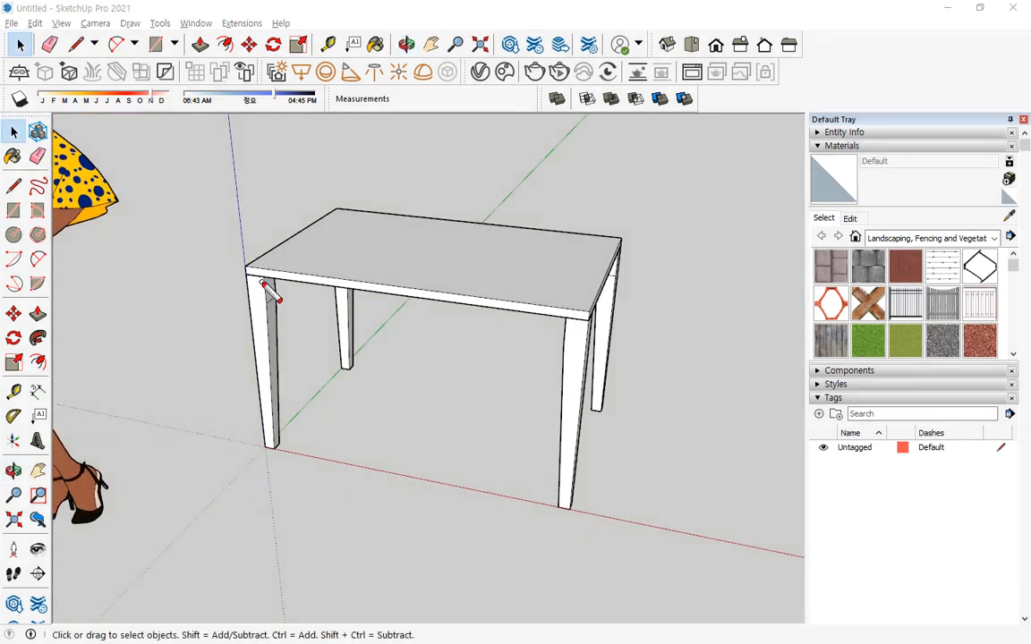
mouse_move(261, 276)
left_mouse_down()
mouse_move(261, 295)
mouse_move(281, 308)
mouse_move(555, 329)
mouse_move(562, 315)
mouse_move(278, 294)
left_mouse_up()
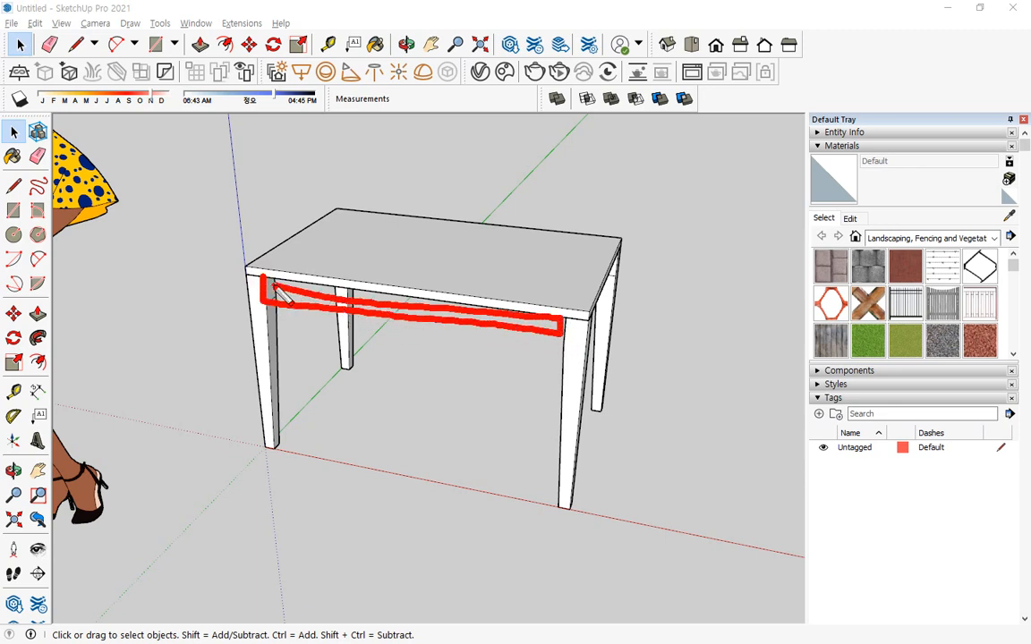
key("Escape")
scroll(468, 309, "up", 1)
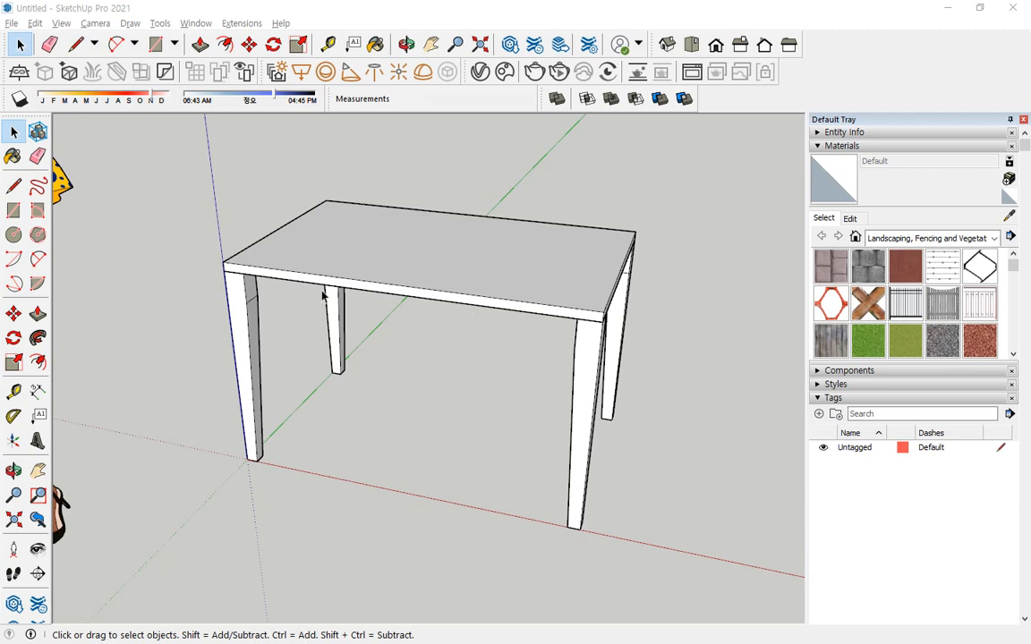
left_click(393, 383)
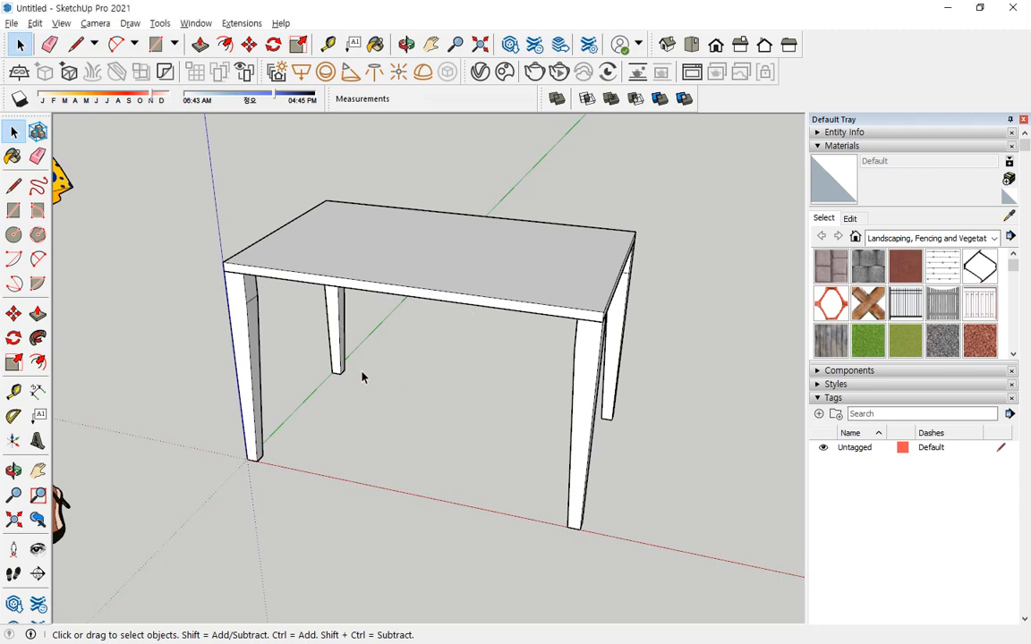
key("r")
left_click(243, 273)
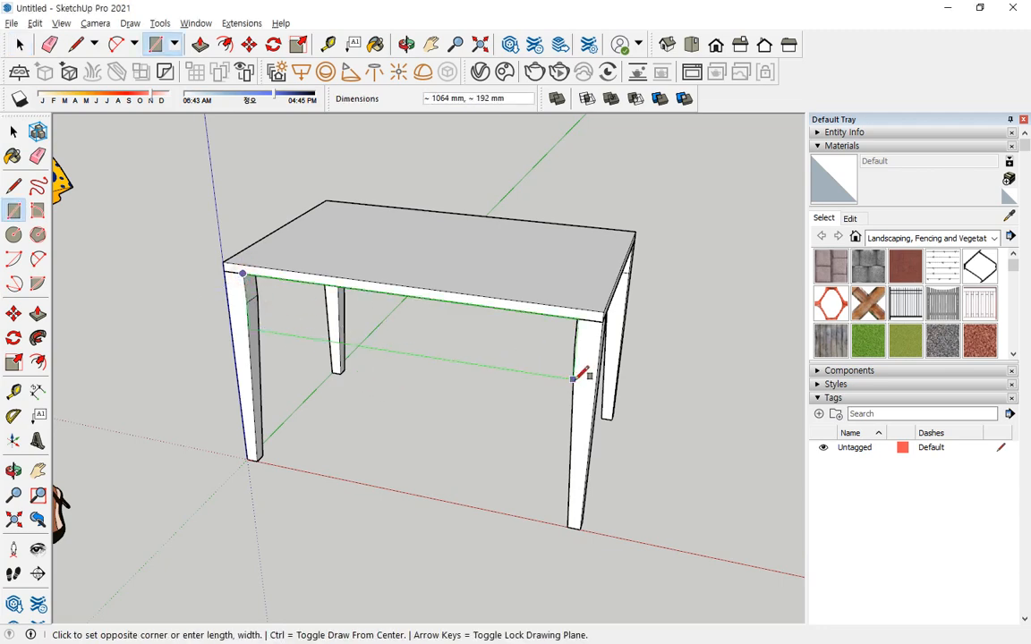
middle_click_drag(573, 379, 724, 367)
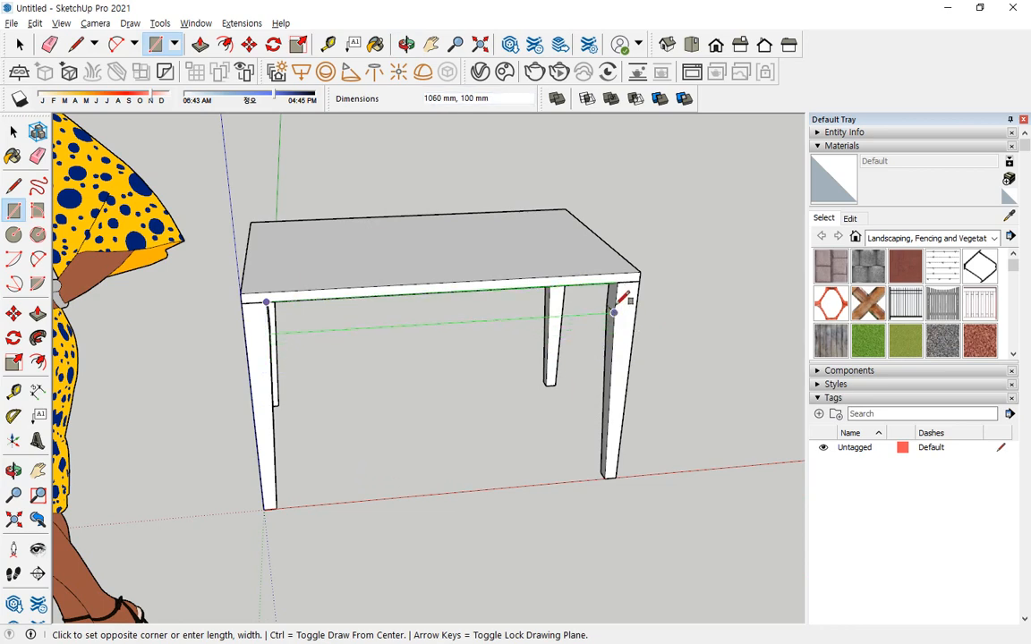
left_click(613, 311)
middle_click_drag(605, 314, 217, 347)
scroll(338, 280, "up", 3)
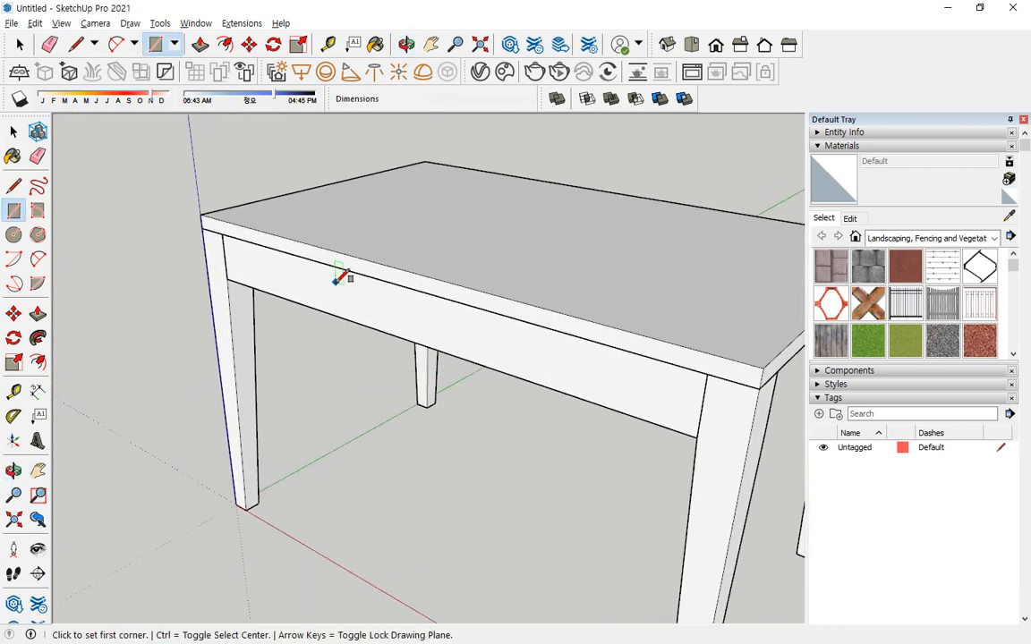
middle_click_drag(342, 278, 334, 214)
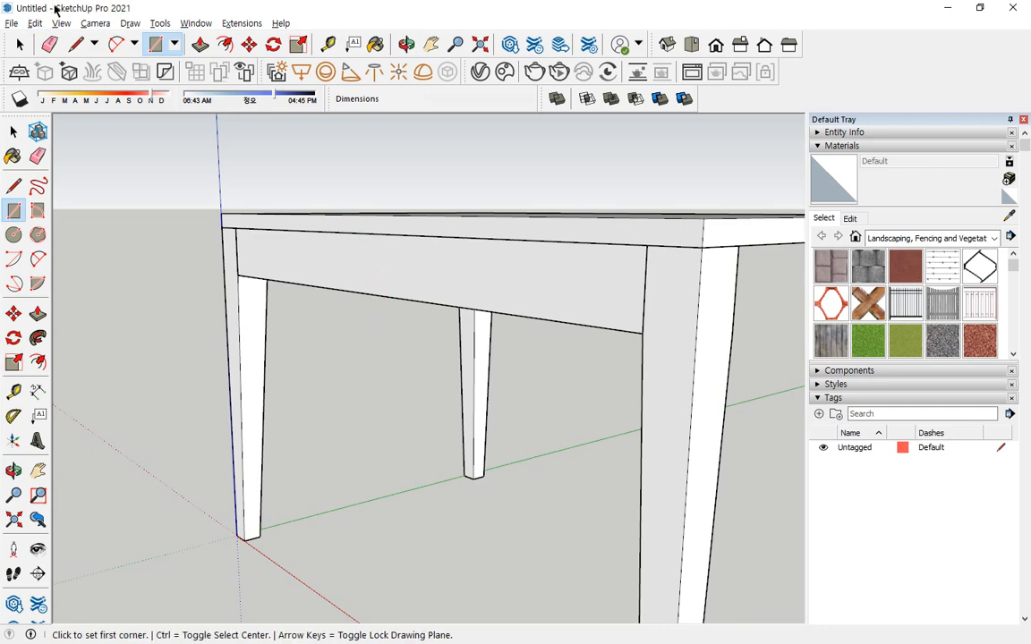
left_click(12, 24)
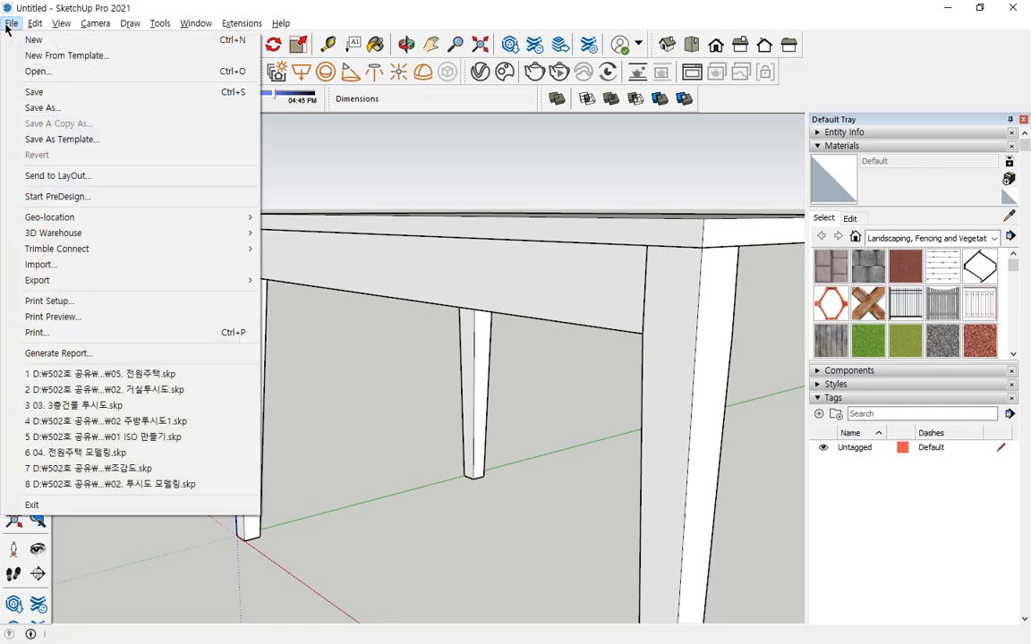
left_click(6, 26)
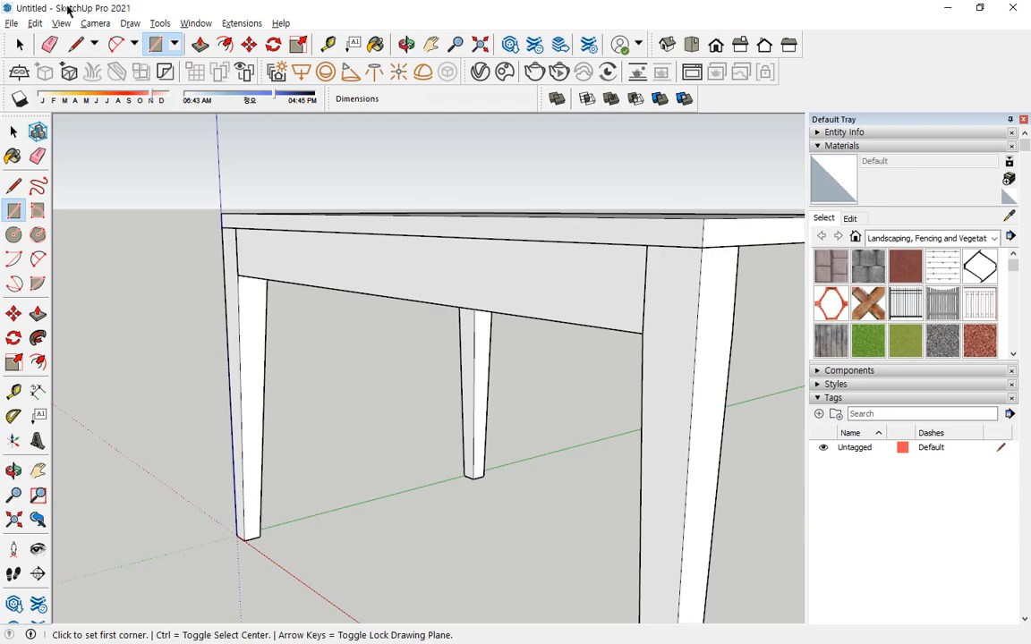
left_click(12, 24)
left_click(10, 25)
left_click(16, 36)
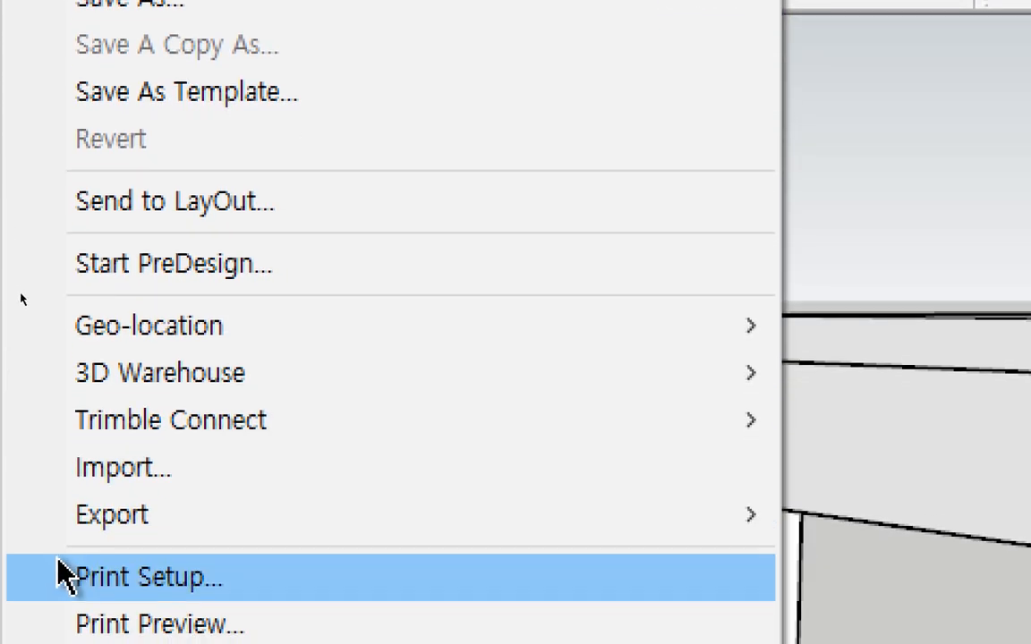
Import the JPEG image img.jpg from the Downloads folder for use as a texture.
mouse_move(212, 522)
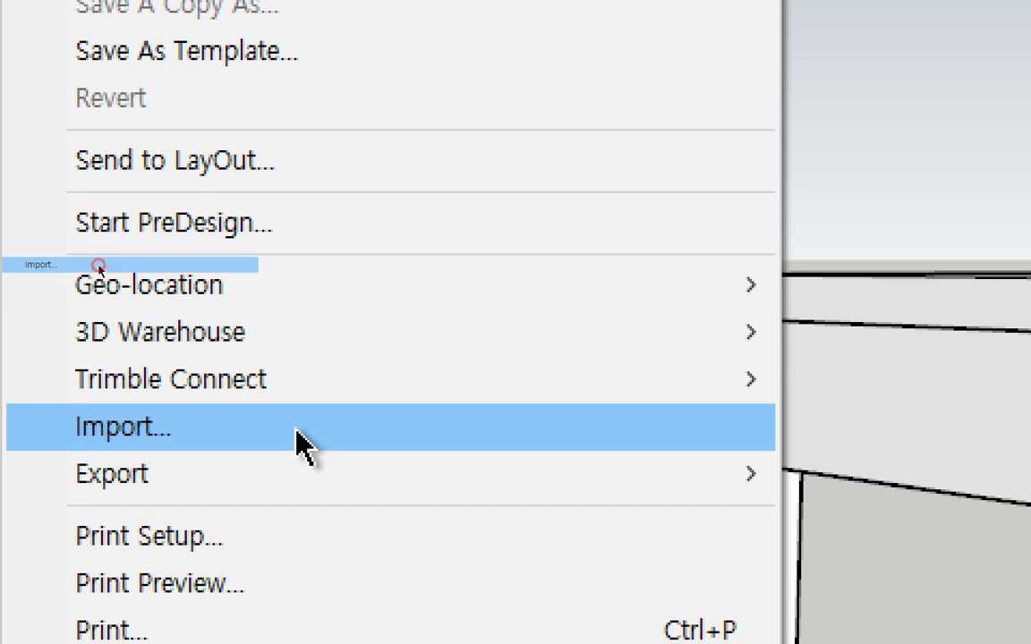
left_click(301, 441)
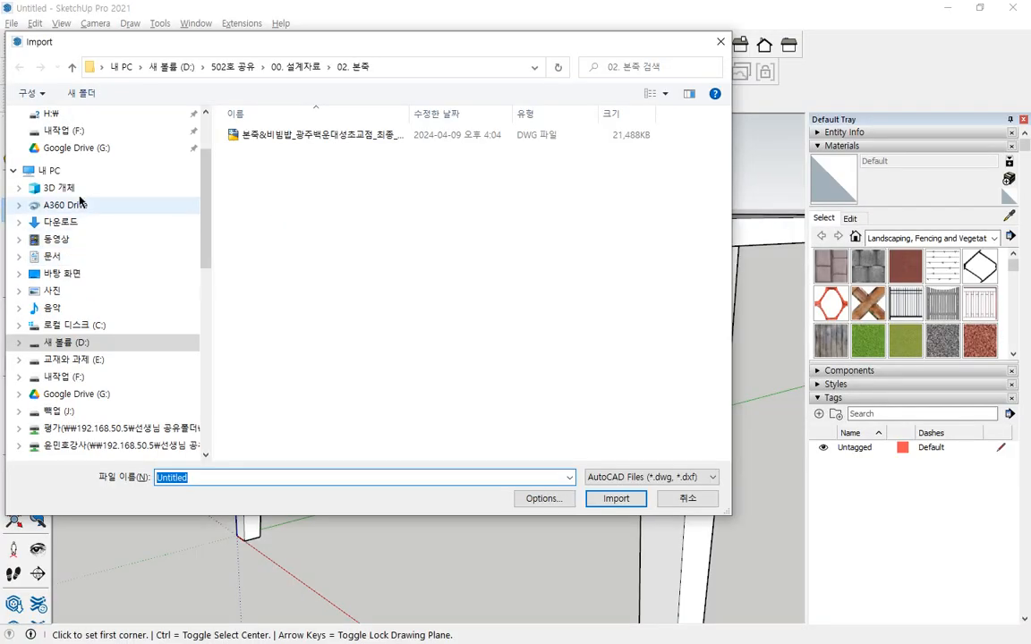
scroll(146, 174, "up", 3)
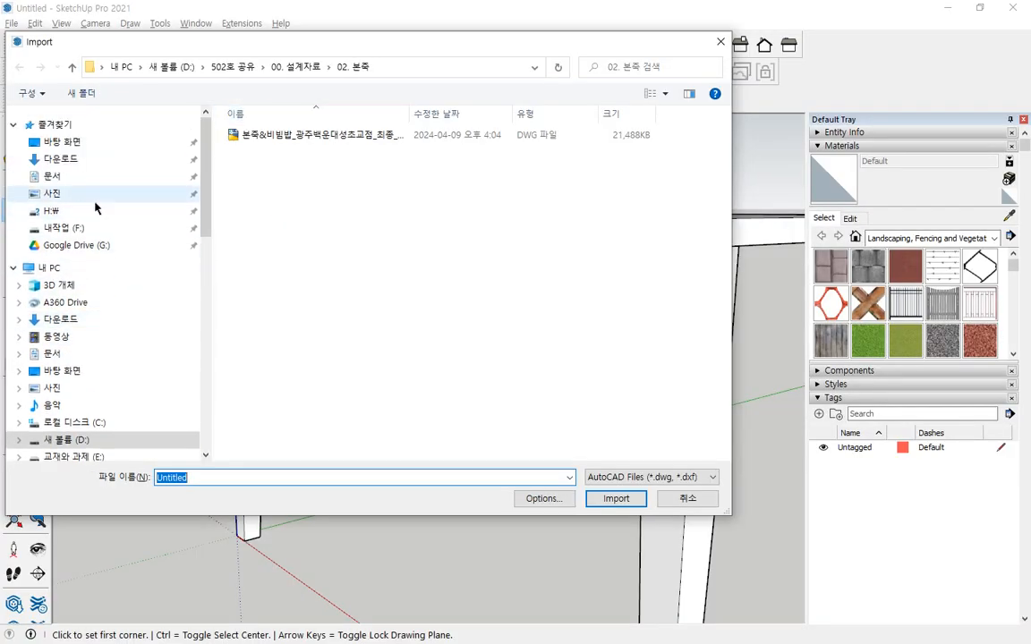
left_click(65, 160)
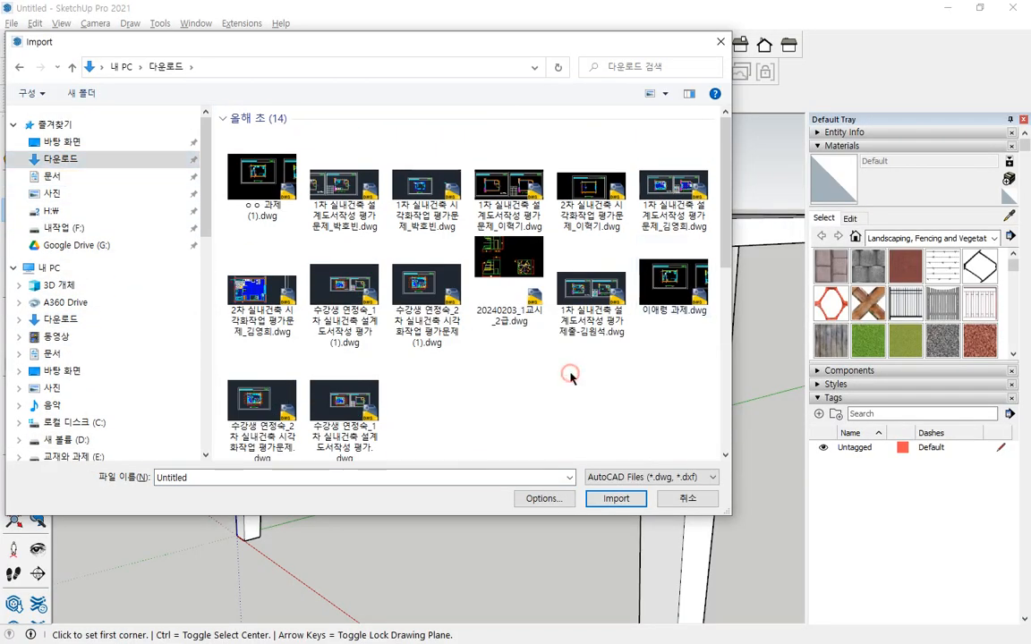
scroll(573, 394, "down", 5)
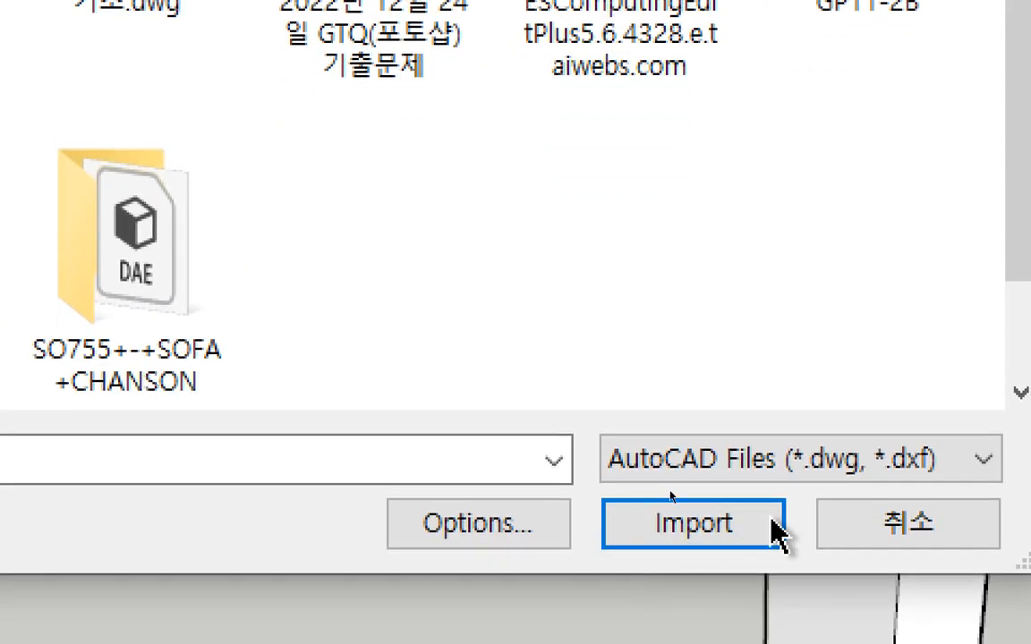
left_click(982, 465)
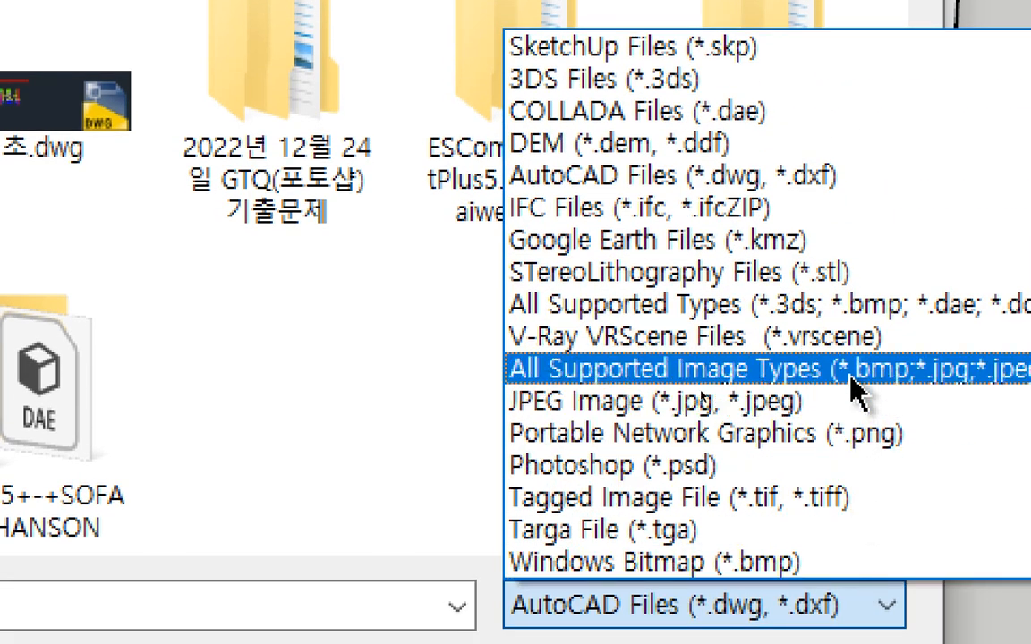
left_click(803, 410)
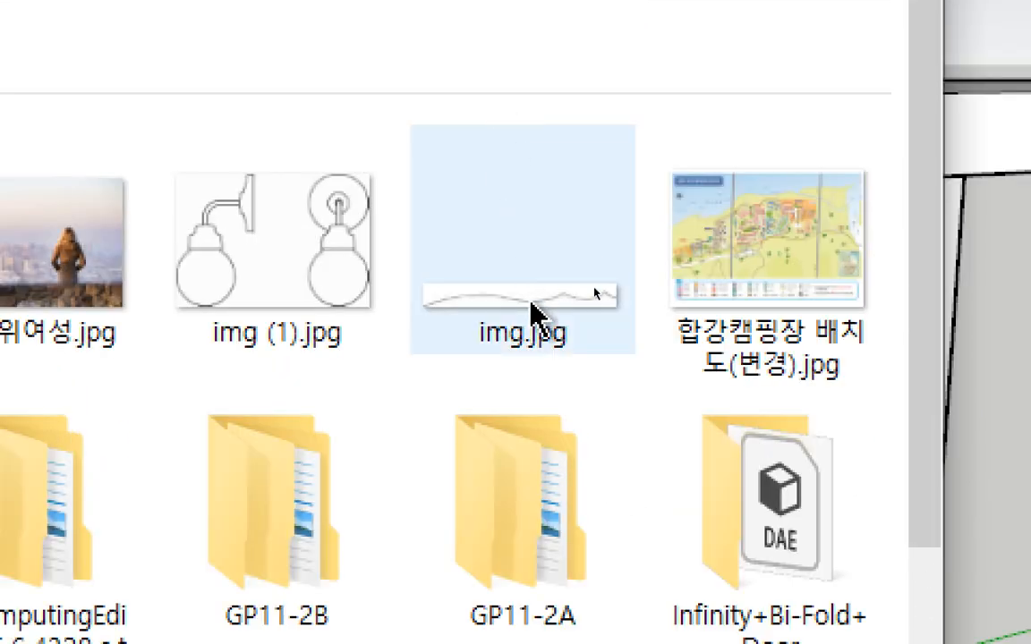
left_click(514, 47)
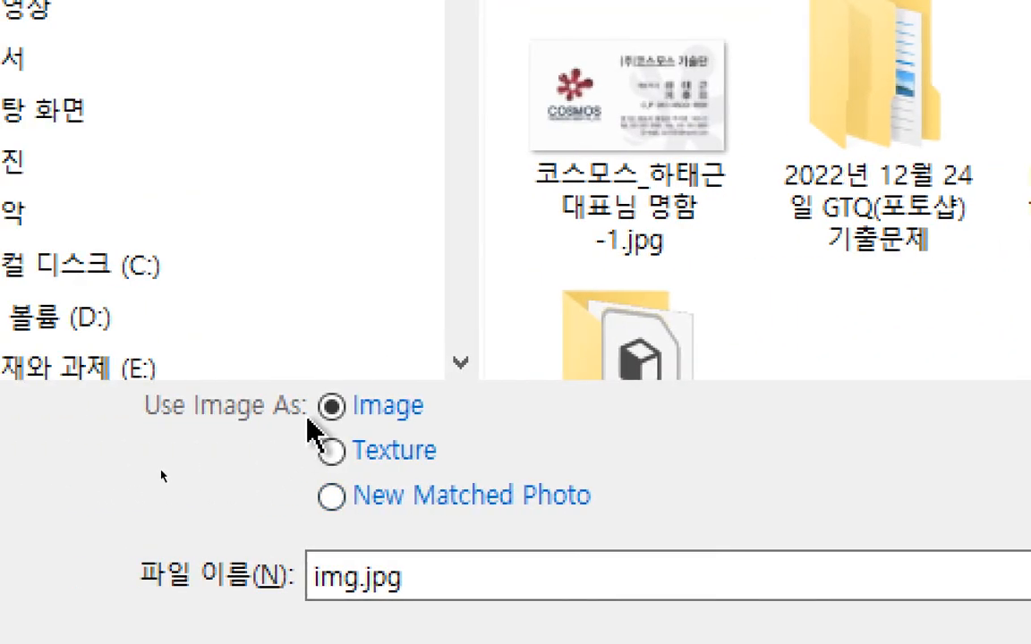
left_click(390, 451)
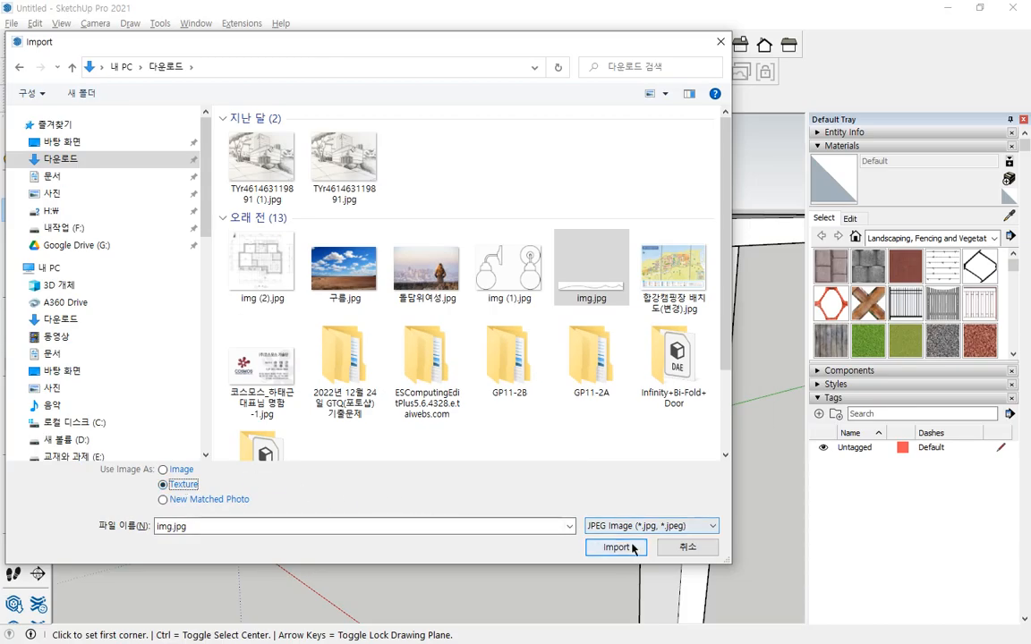
left_click(616, 548)
Place the image texture on the apron face from its lower corner beside the leg, scaled to the apron's 100 mm height.
middle_click_drag(357, 253, 534, 307)
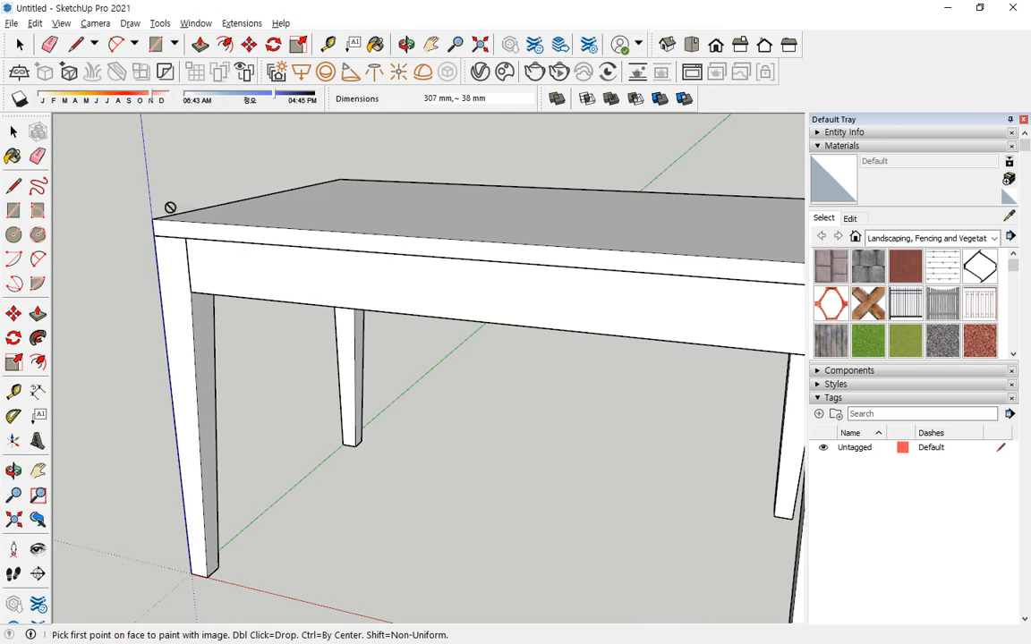
left_click(190, 291)
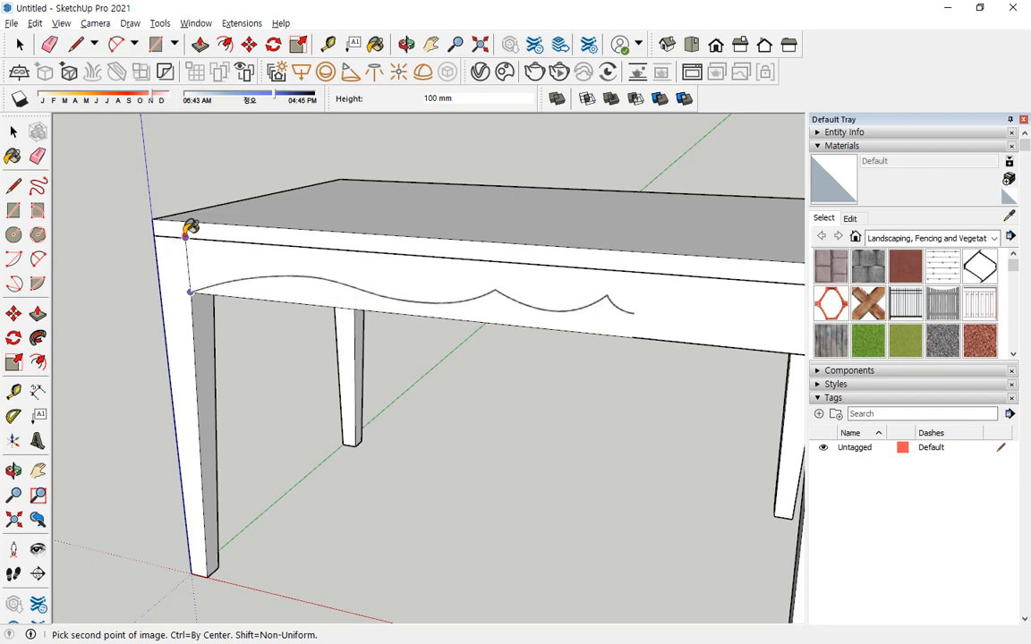
left_click(190, 228)
mouse_move(610, 351)
middle_mouse_down()
mouse_move(681, 361)
mouse_move(613, 351)
middle_mouse_up()
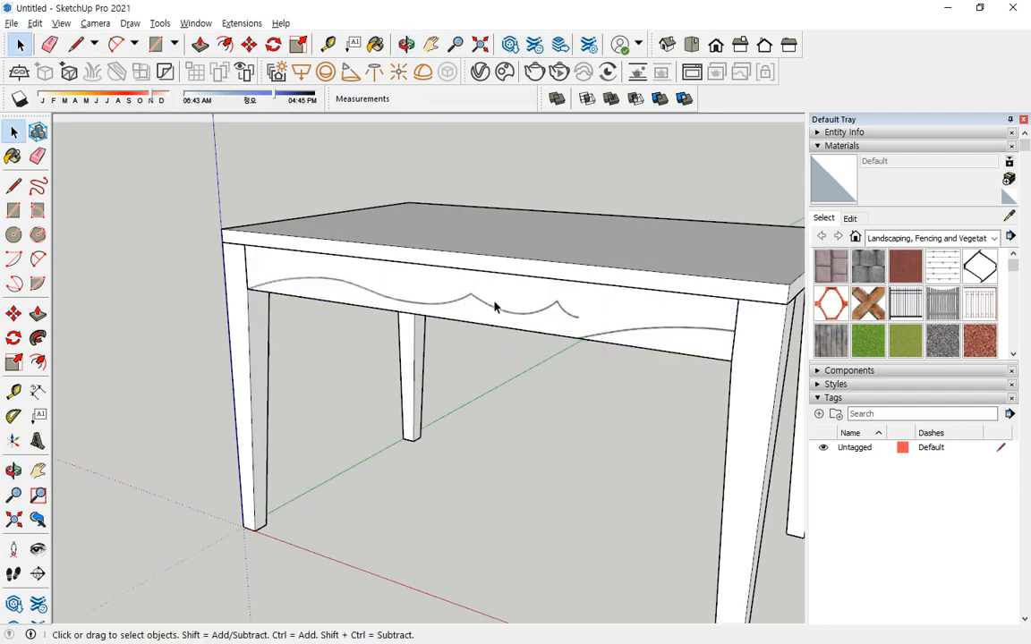
scroll(494, 299, "up", 2)
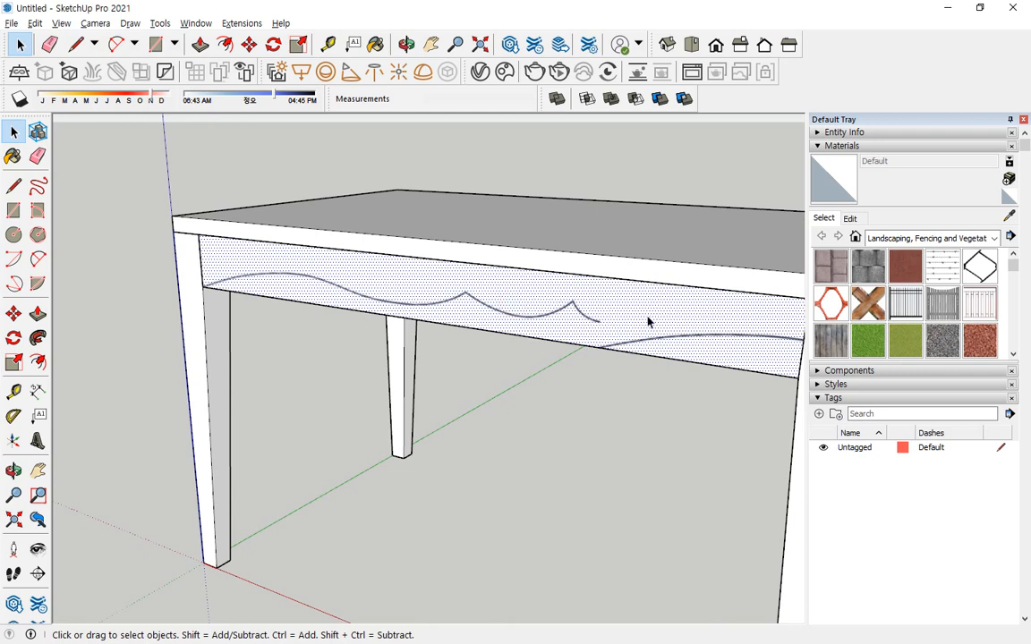
left_click(561, 375)
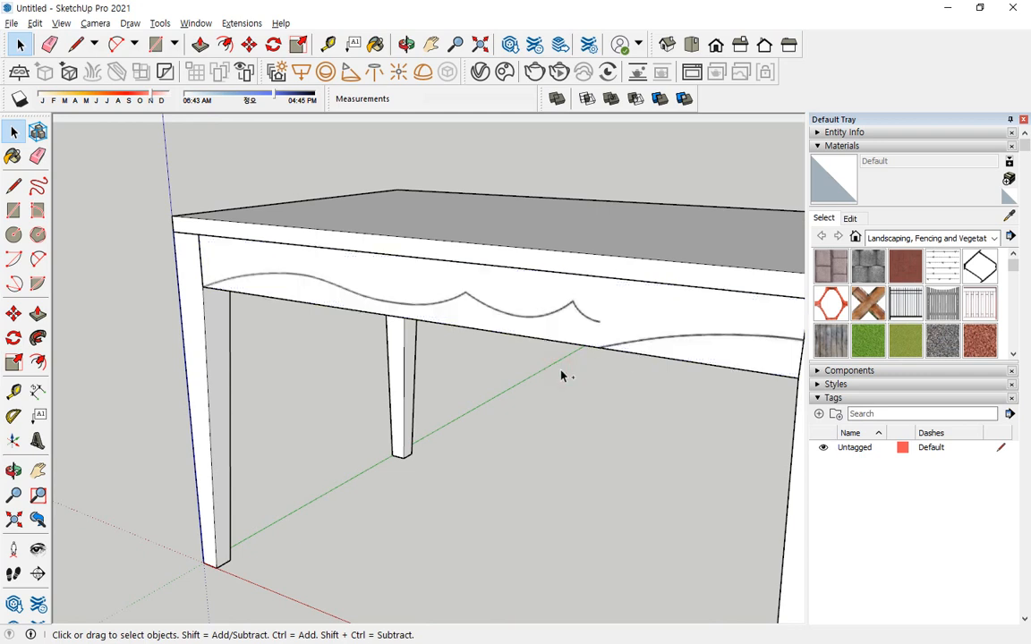
left_click(607, 161)
mouse_move(608, 161)
middle_mouse_down()
mouse_move(564, 265)
mouse_move(201, 253)
middle_mouse_up()
mouse_move(126, 275)
left_mouse_down()
mouse_move(224, 256)
mouse_move(490, 299)
mouse_move(494, 261)
mouse_move(499, 320)
mouse_move(664, 319)
mouse_move(625, 342)
mouse_move(603, 290)
mouse_move(555, 265)
mouse_move(501, 326)
left_mouse_up()
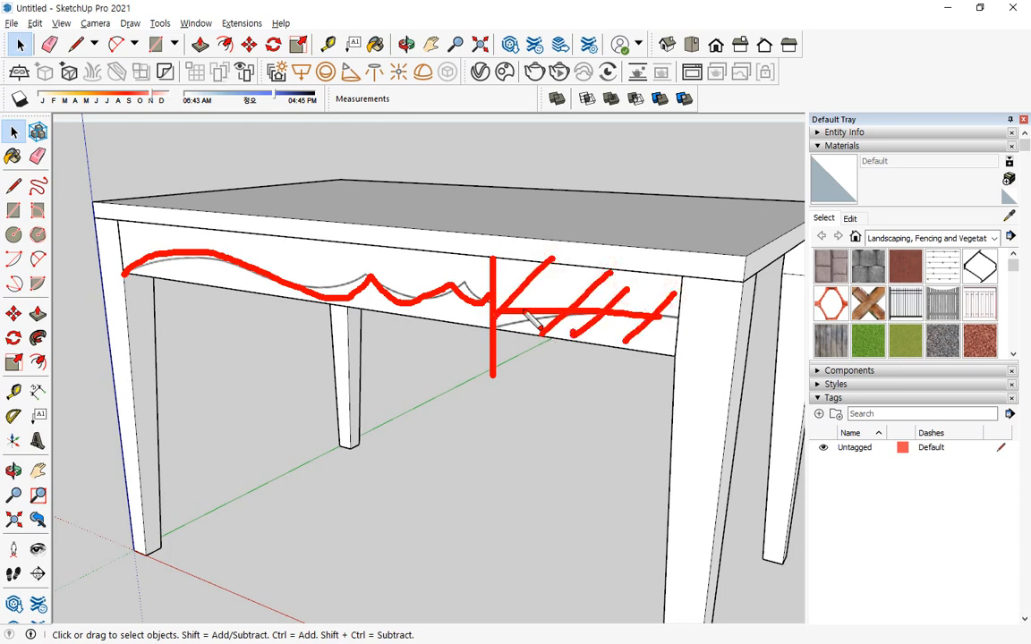
key("Escape")
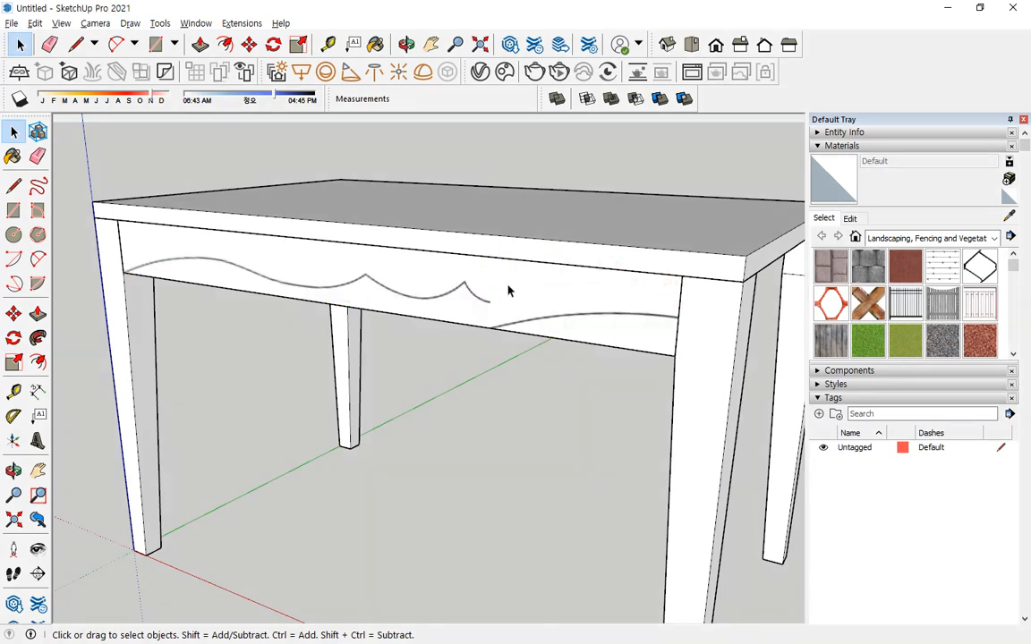
Draw a 100 mm vertical line across the apron face from its top edge to its bottom edge.
key("l")
left_click(538, 263)
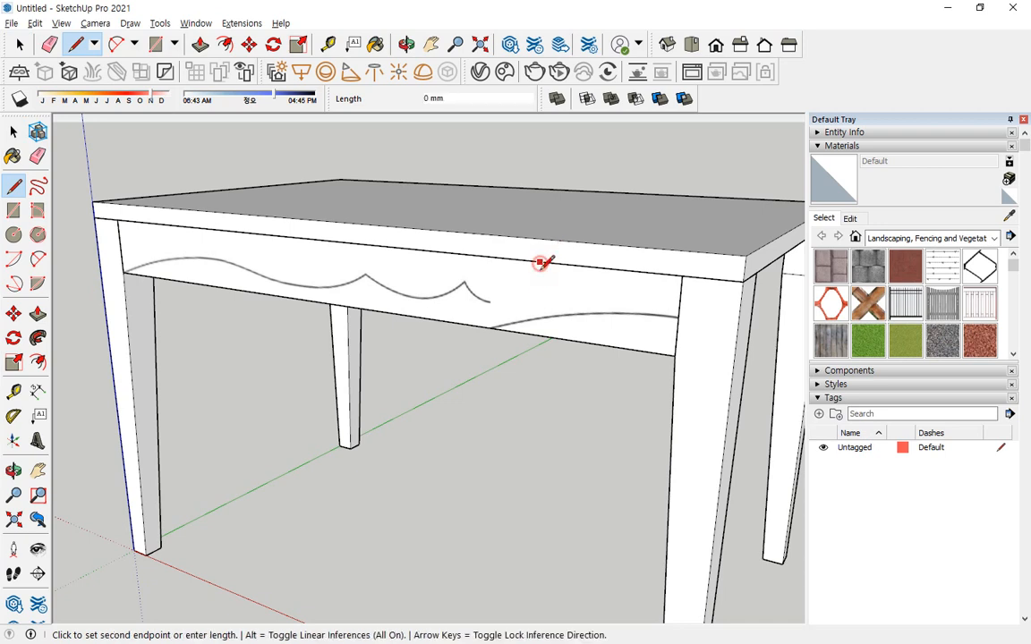
left_click(538, 332)
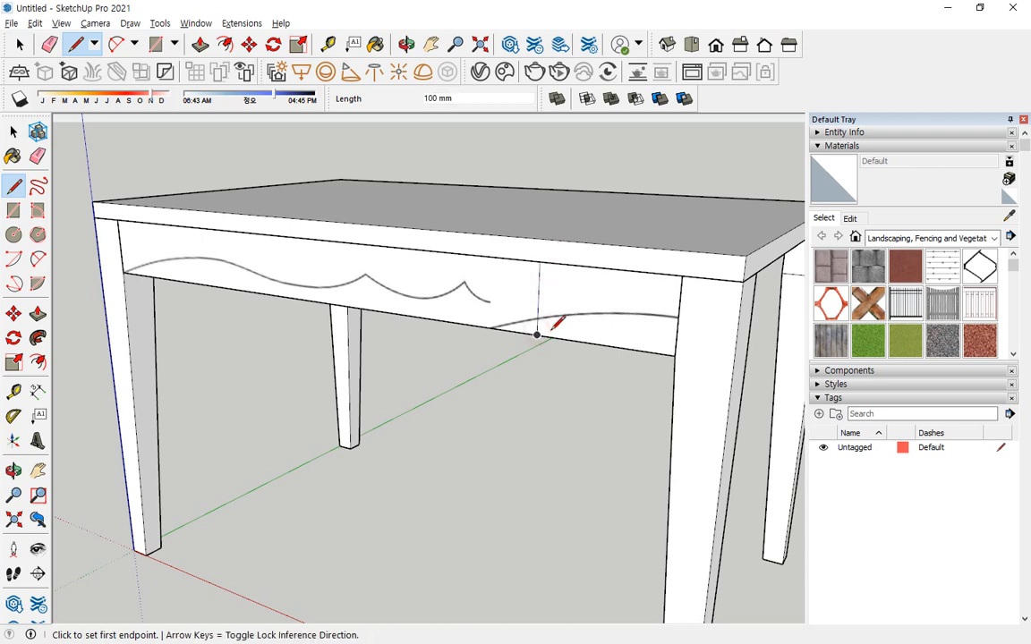
key("space")
Move the vertical line about 73 mm along the red axis to where the curve image starts repeating.
left_click(540, 331)
key("m")
scroll(541, 336, "up", 5)
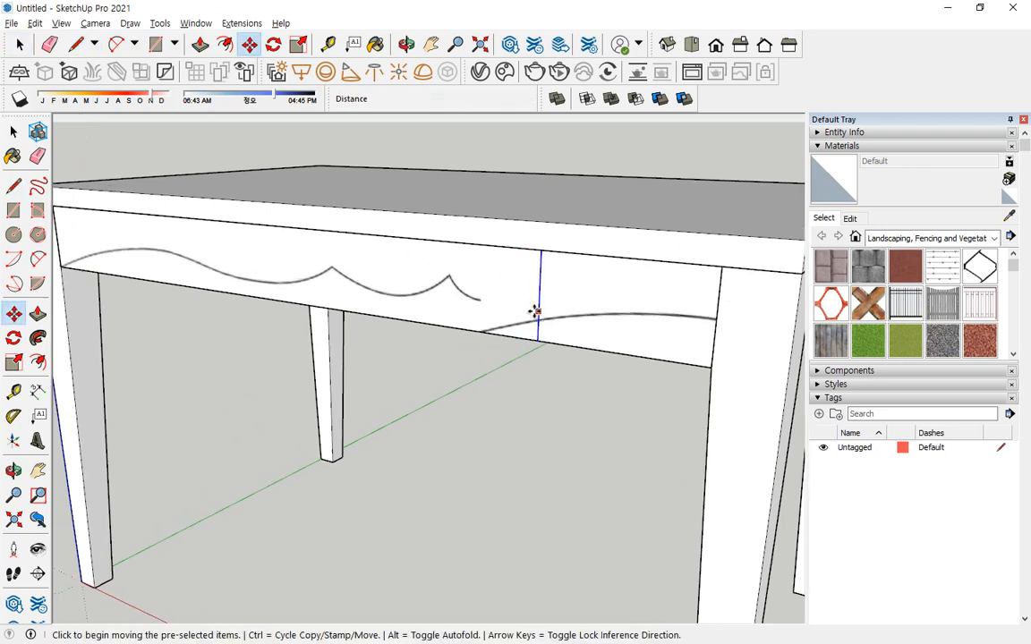
left_click(541, 374)
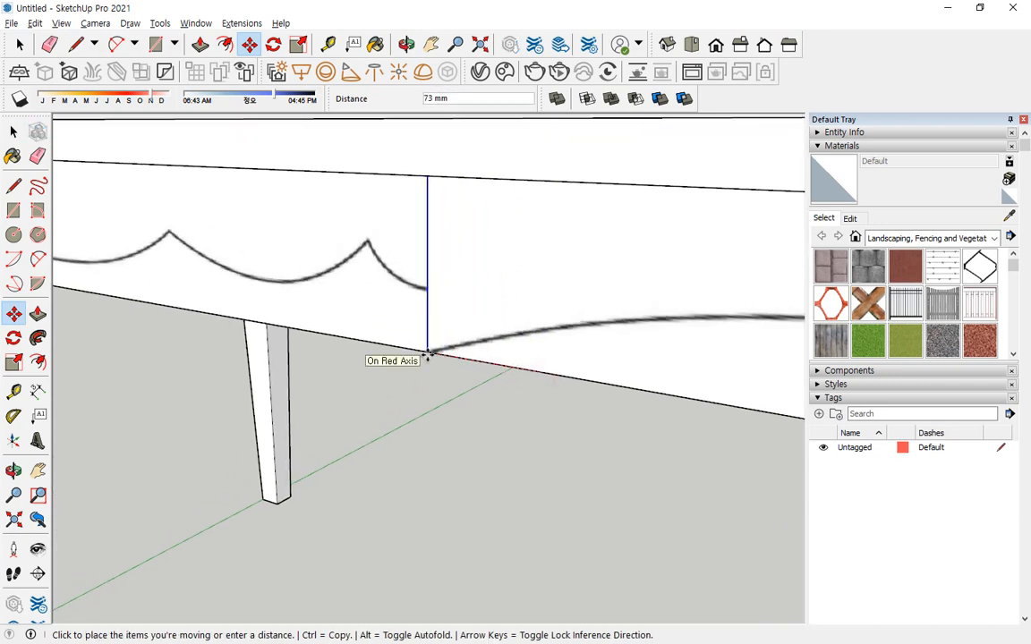
left_click(428, 355)
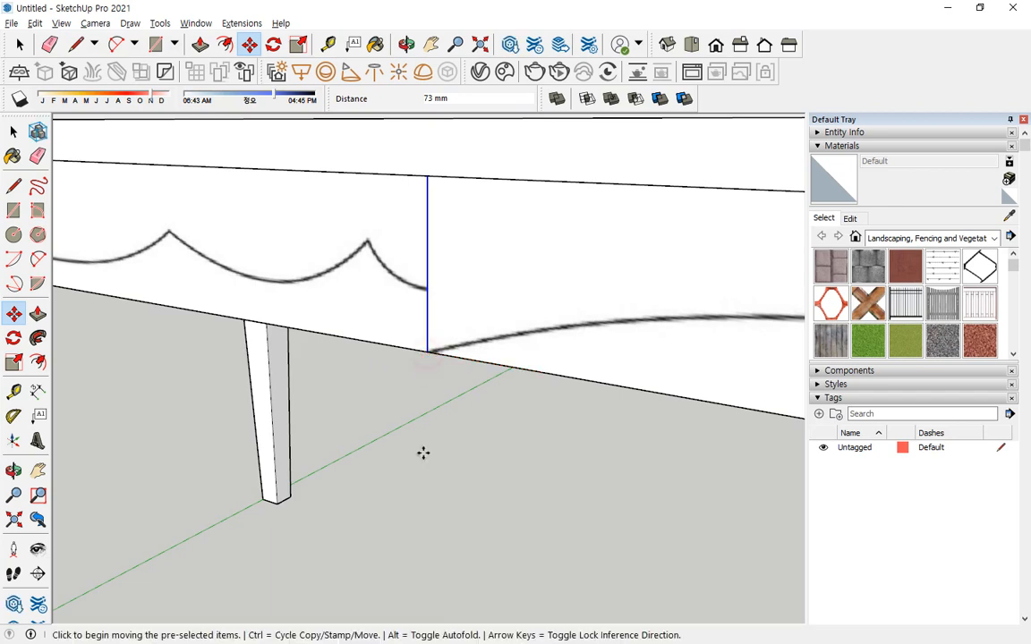
Delete the part of the apron beyond the vertical line, including its face and bounding edges.
scroll(428, 451, "down", 3)
key("space")
left_click(455, 449)
left_click(568, 363)
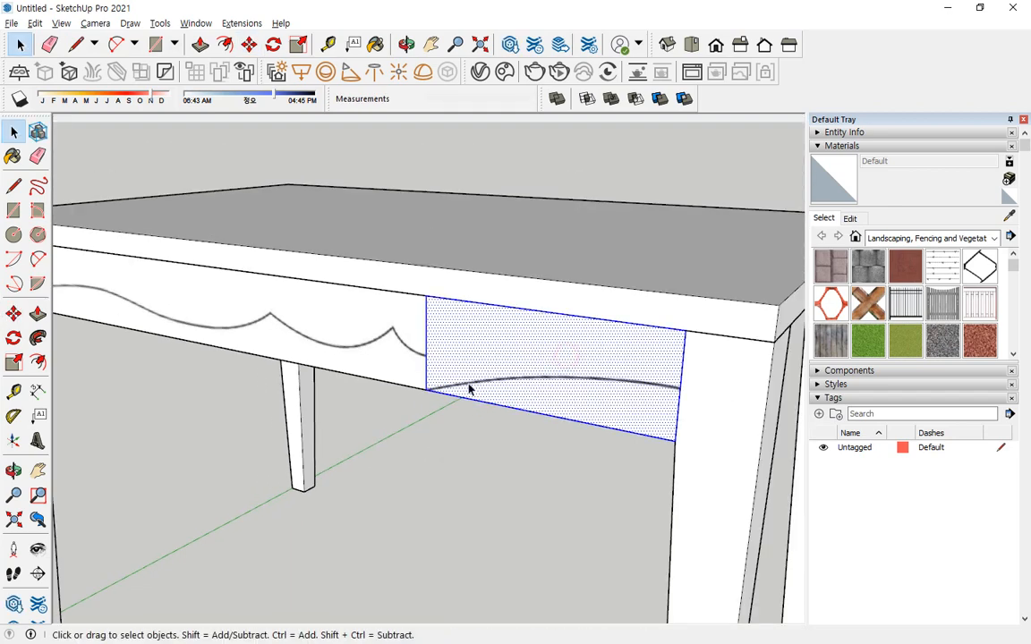
key("Delete")
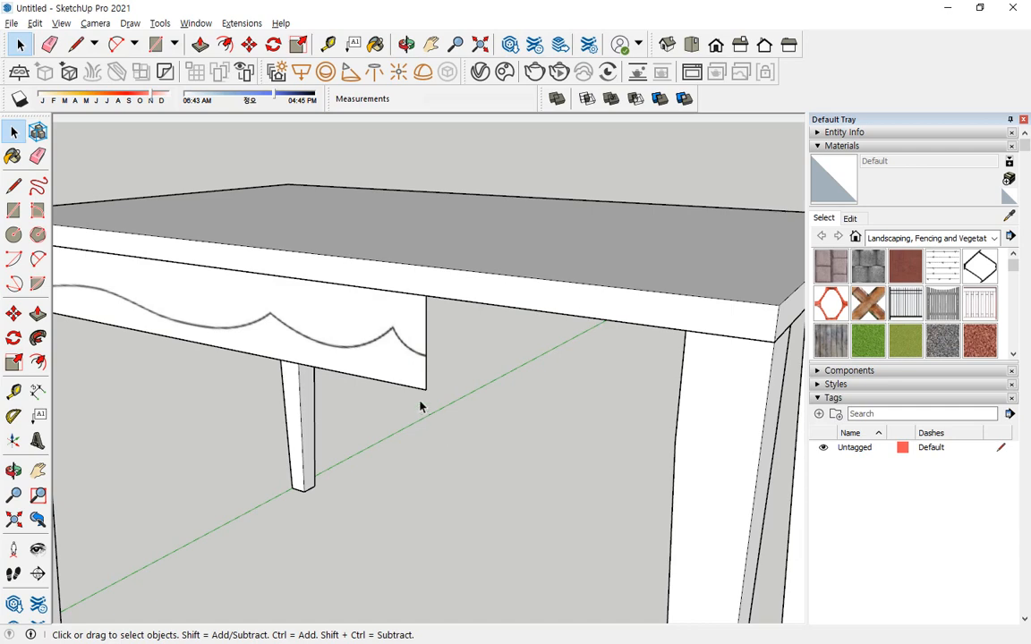
Try to trace the short end curve on the apron with a 2 Point Arc of about 12 mm bulge.
middle_click_drag(418, 405, 440, 384)
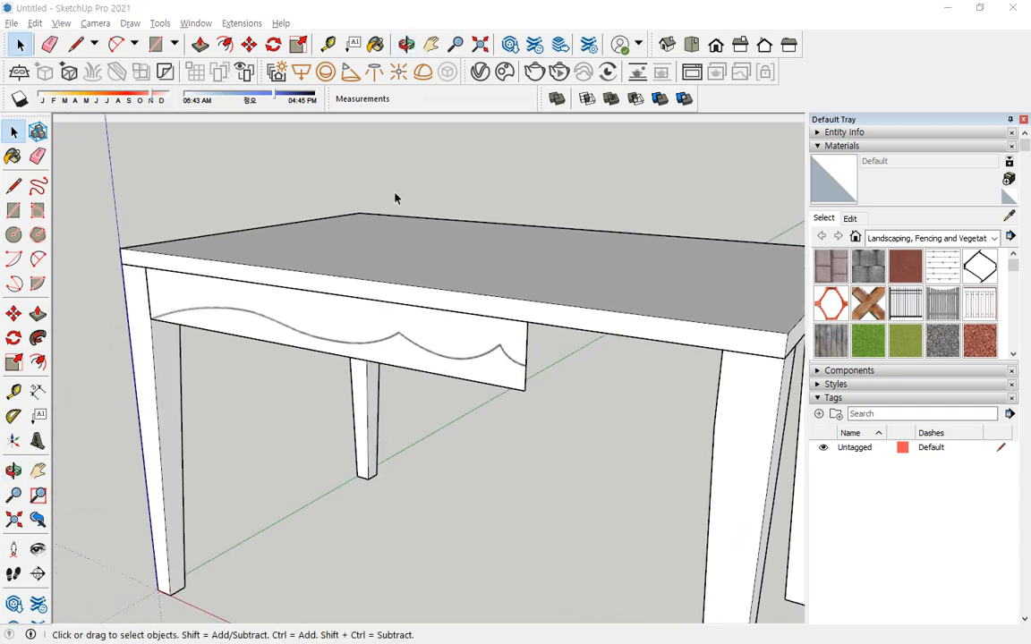
middle_click_drag(394, 198, 484, 288)
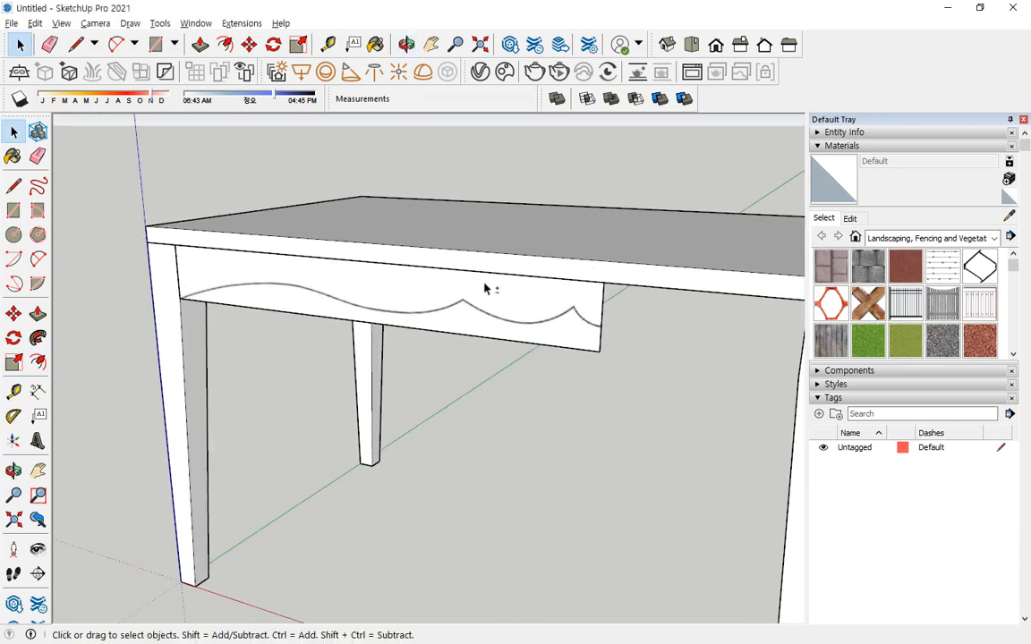
left_click(36, 259)
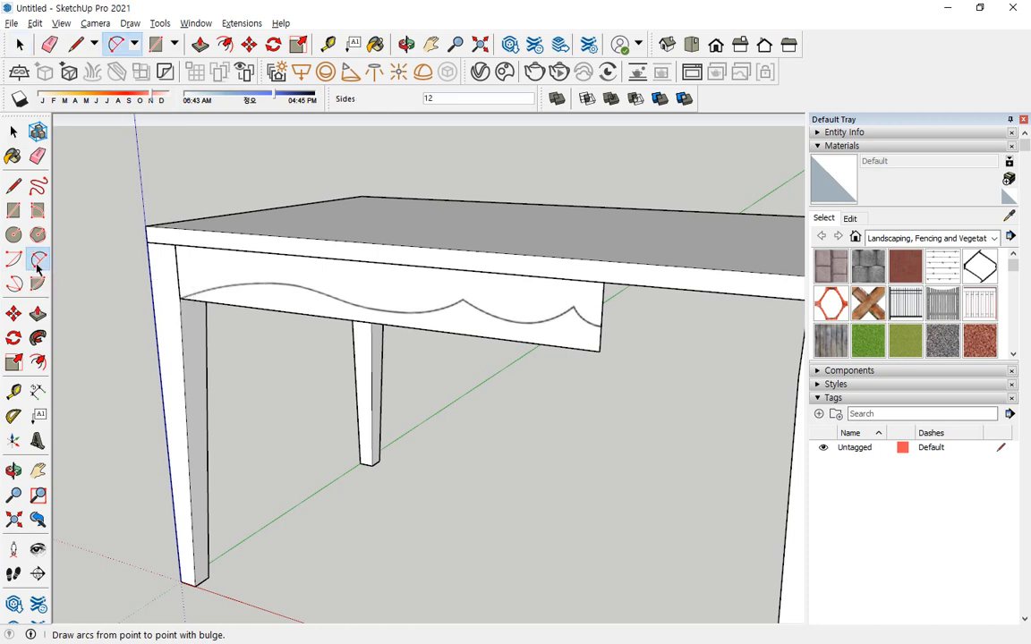
mouse_move(615, 335)
left_mouse_down()
mouse_move(552, 317)
mouse_move(161, 277)
left_mouse_up()
scroll(609, 329, "up", 3)
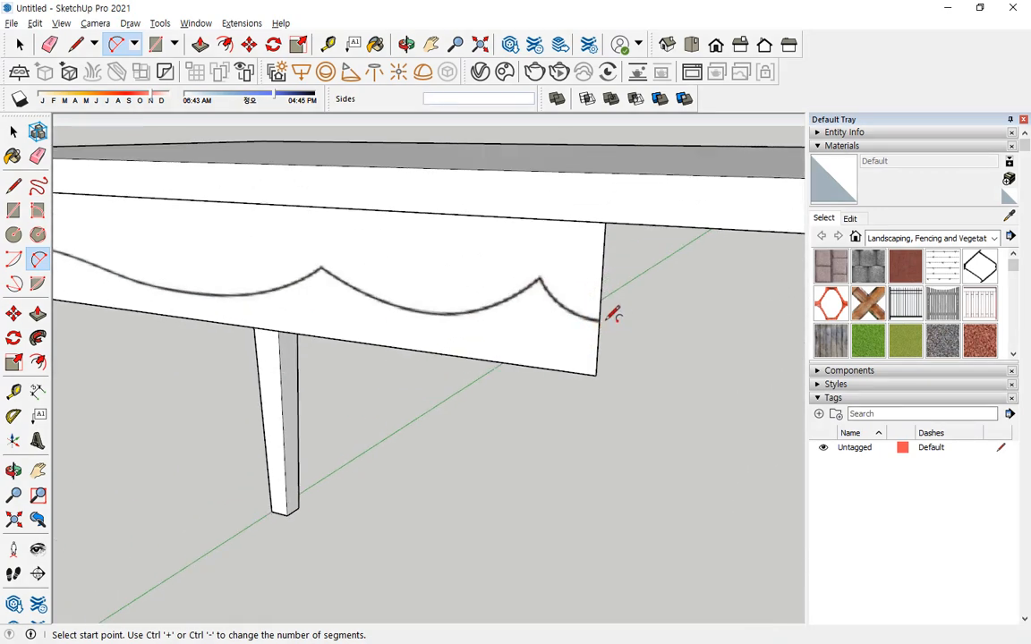
scroll(581, 295, "up", 3)
scroll(268, 269, "down", 4)
middle_click_drag(276, 271, 398, 295, "shift")
left_click(37, 258)
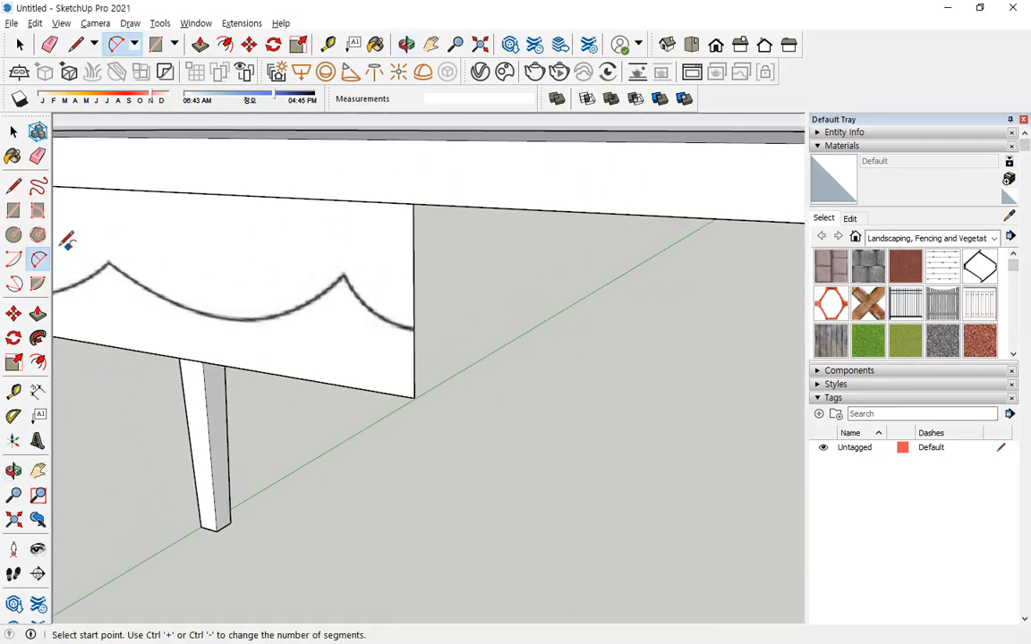
left_click(413, 330)
left_click(346, 273)
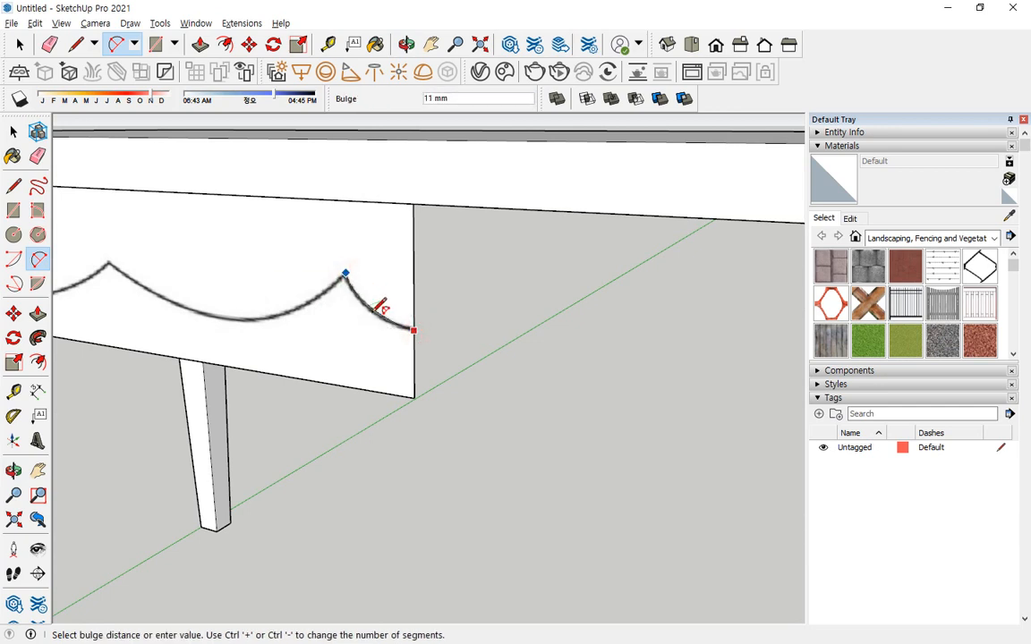
left_click(379, 307)
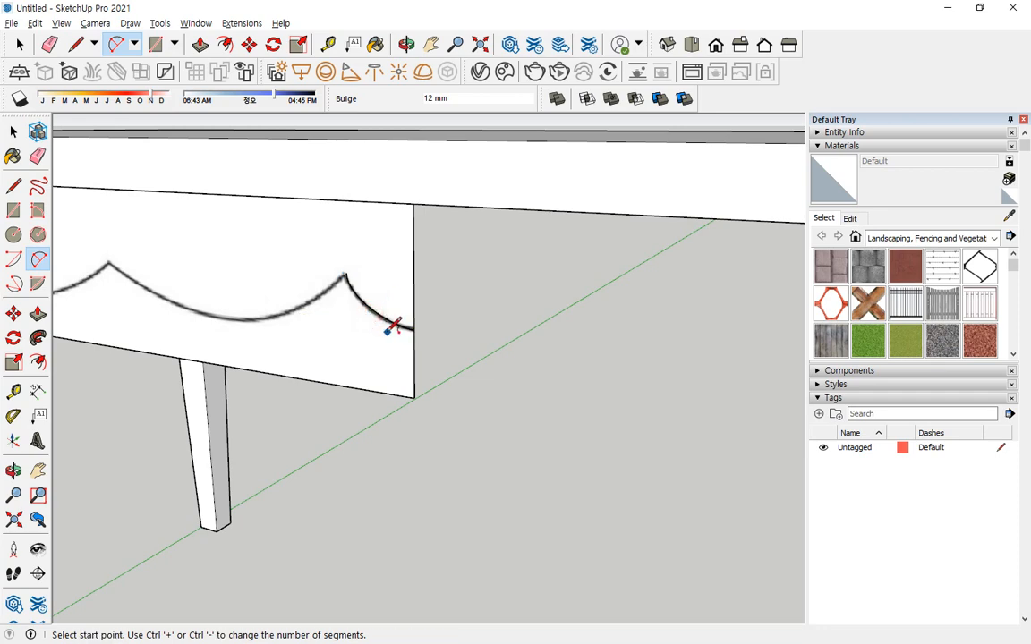
Check from several angles whether the traced arc lies on the apron face, and delete the arc.
middle_click_drag(391, 328, 150, 404)
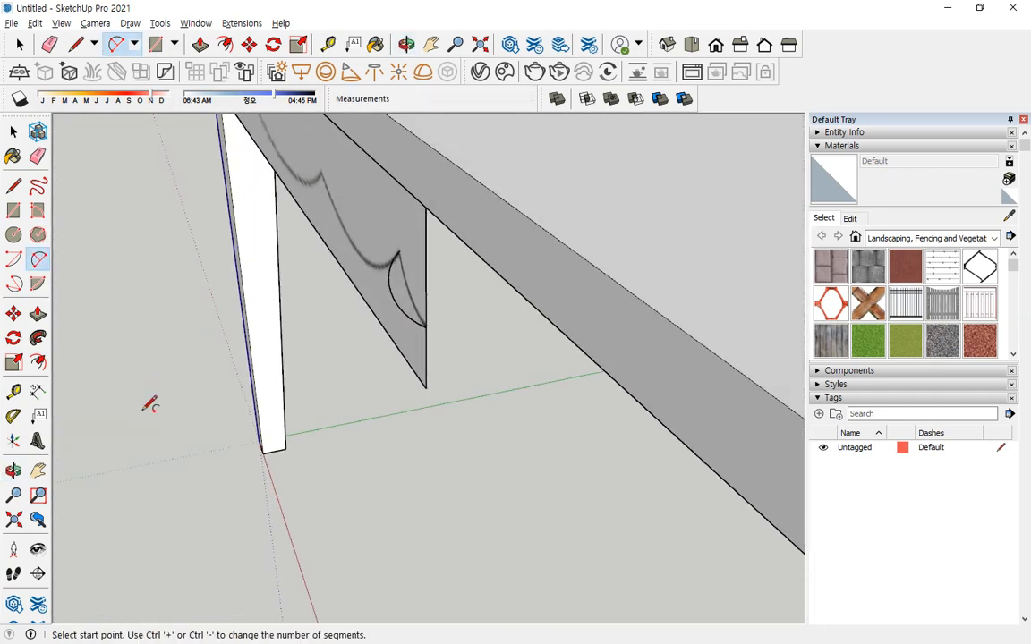
middle_click_drag(248, 284, 572, 371)
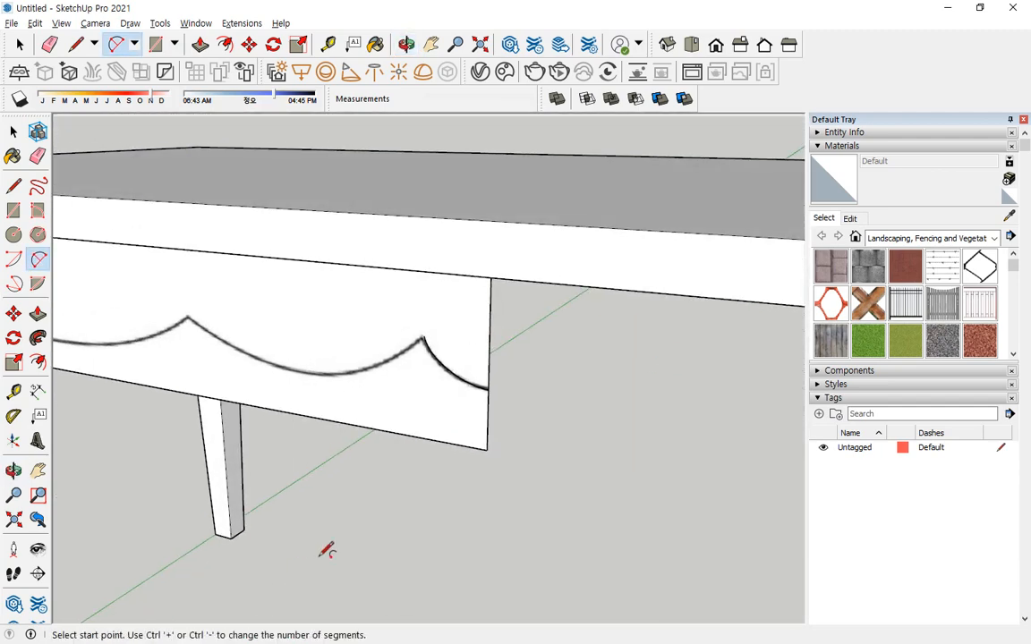
middle_click_drag(327, 550, 471, 176)
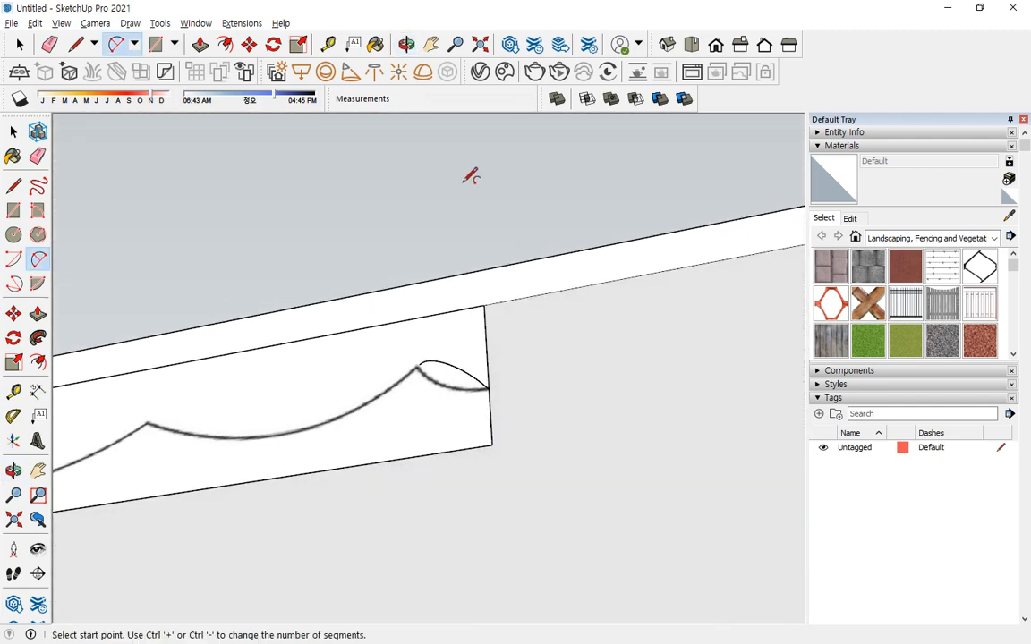
key("space")
left_click(454, 367)
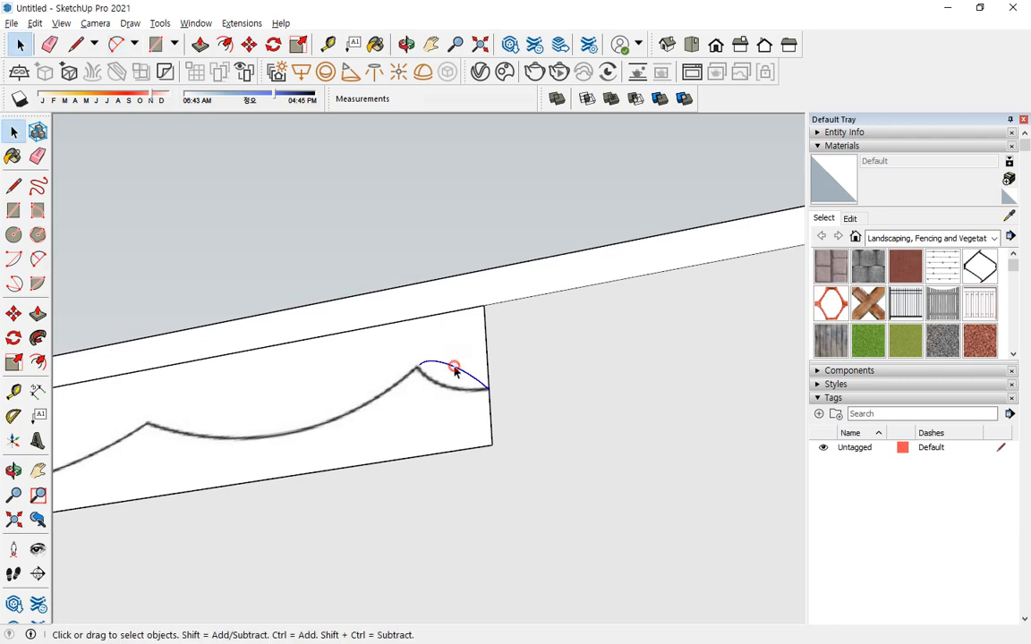
key("Delete")
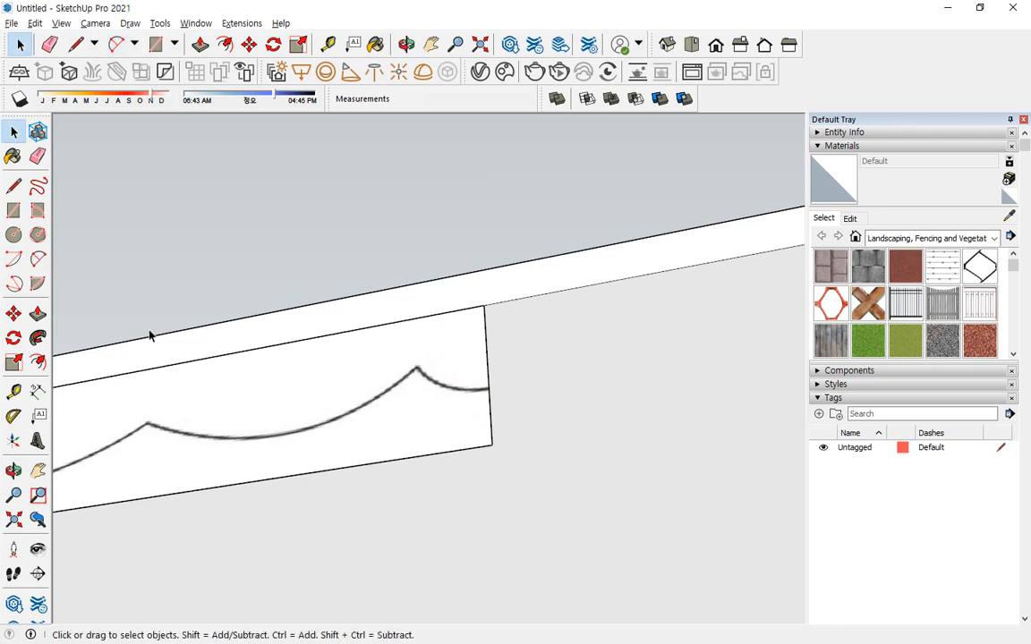
Trace the short end curve from its peak to the apron's vertical edge with a 2 Point Arc of about 7 mm bulge.
left_click(36, 259)
scroll(499, 388, "up", 2)
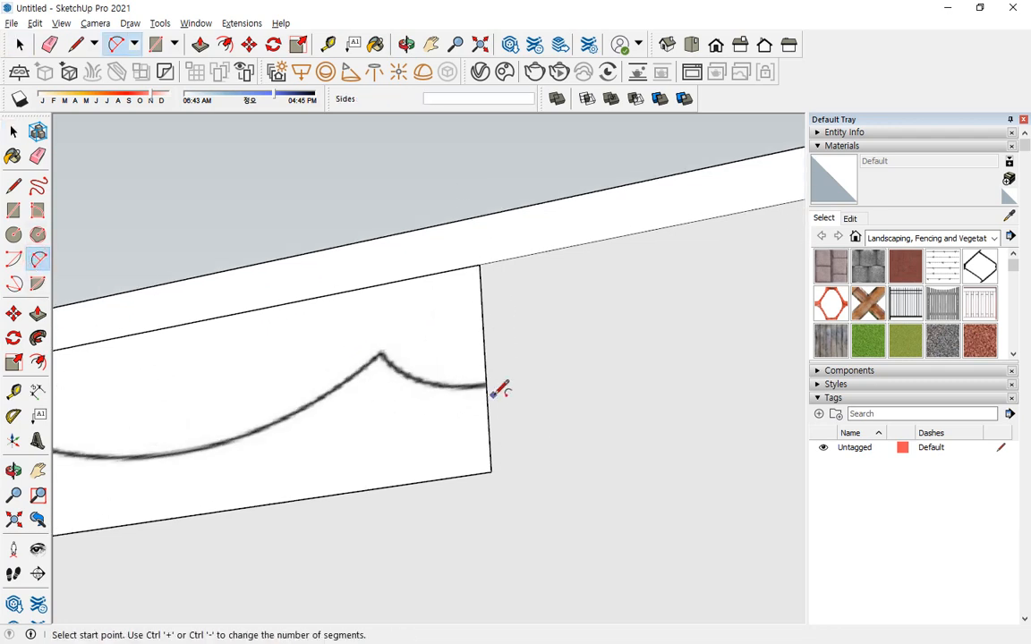
left_click(365, 349)
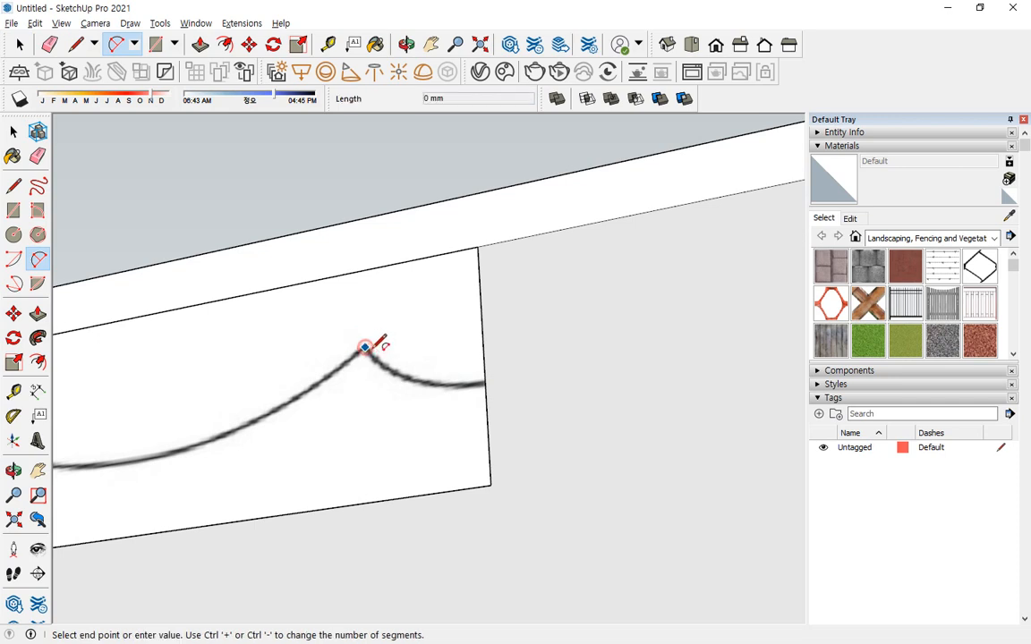
left_click(484, 382)
key("o")
left_click_drag(428, 367, 393, 502)
middle_click_drag(392, 502, 386, 547)
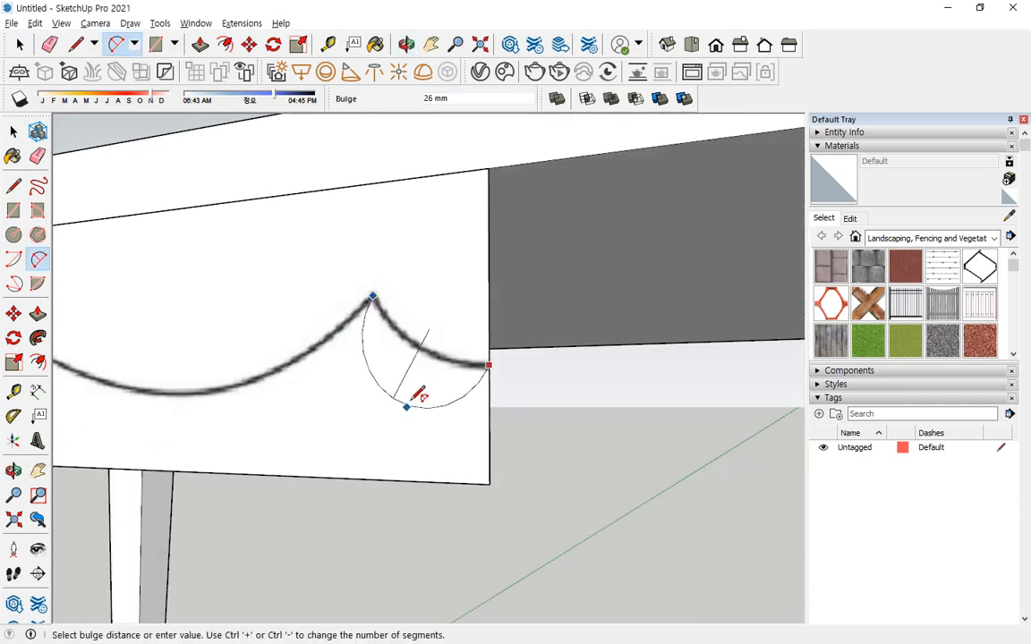
left_click(433, 349)
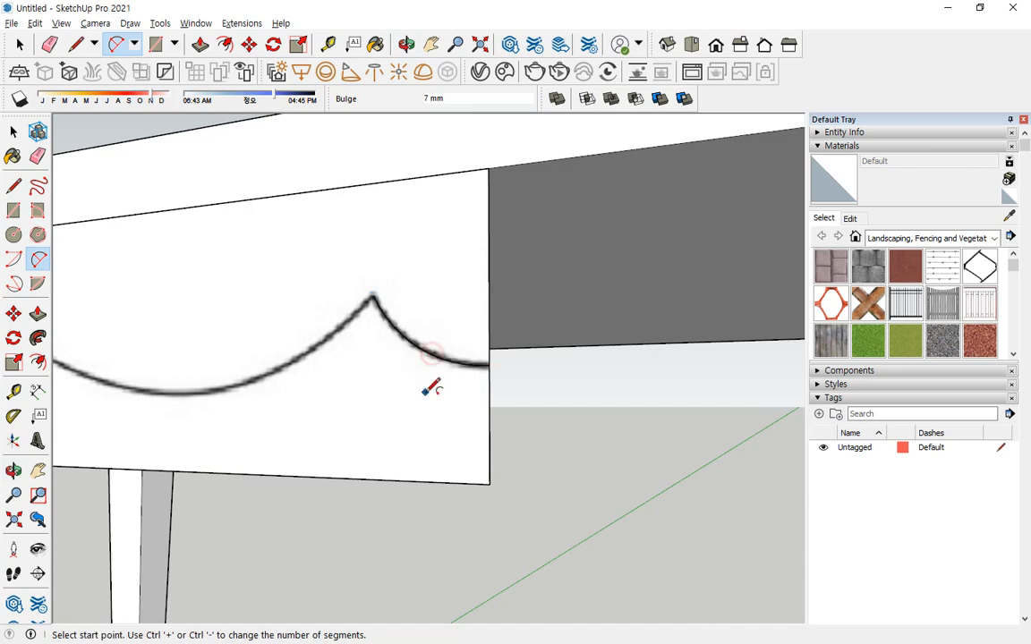
Trace the adjoining scallop between the two peaks with two connected 2 Point Arcs, the second tangent and about 92 mm long.
middle_click_drag(428, 384, 732, 302)
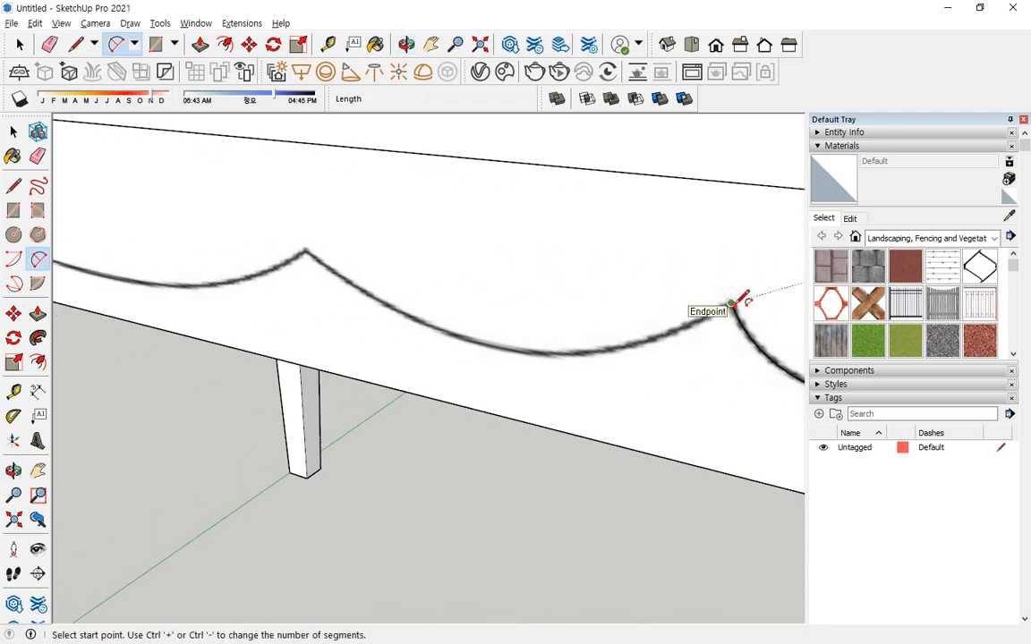
left_click(732, 303)
left_click(489, 344)
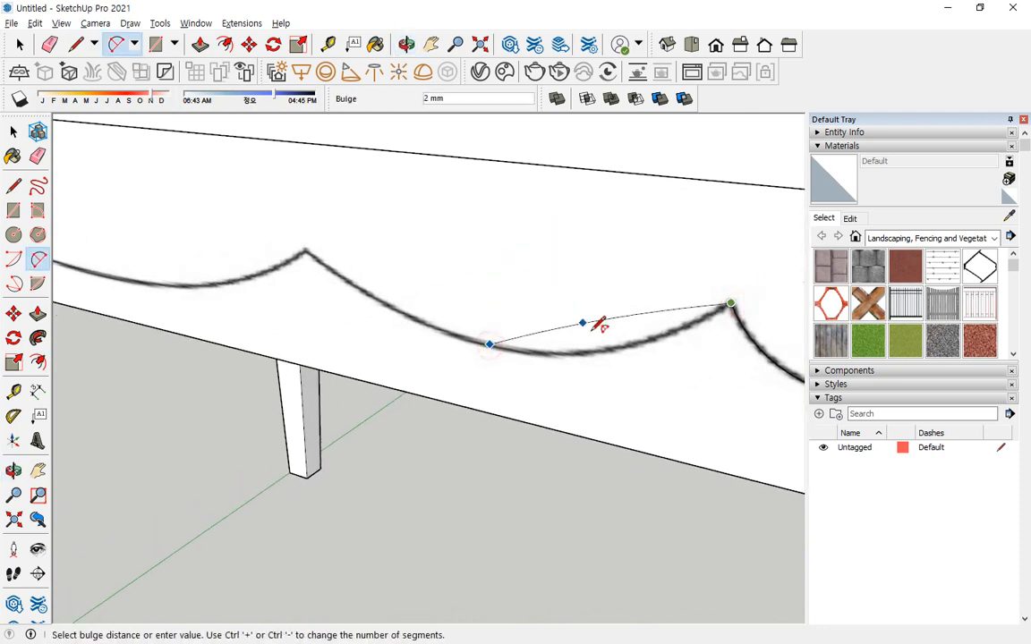
left_click(615, 343)
middle_click_drag(615, 343, 470, 337)
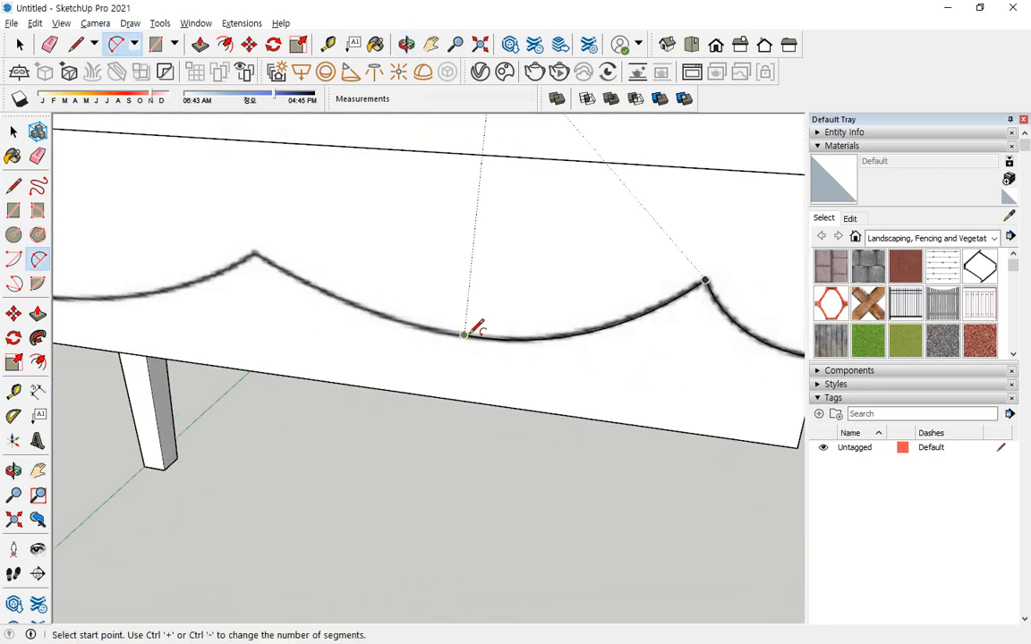
left_click(464, 334)
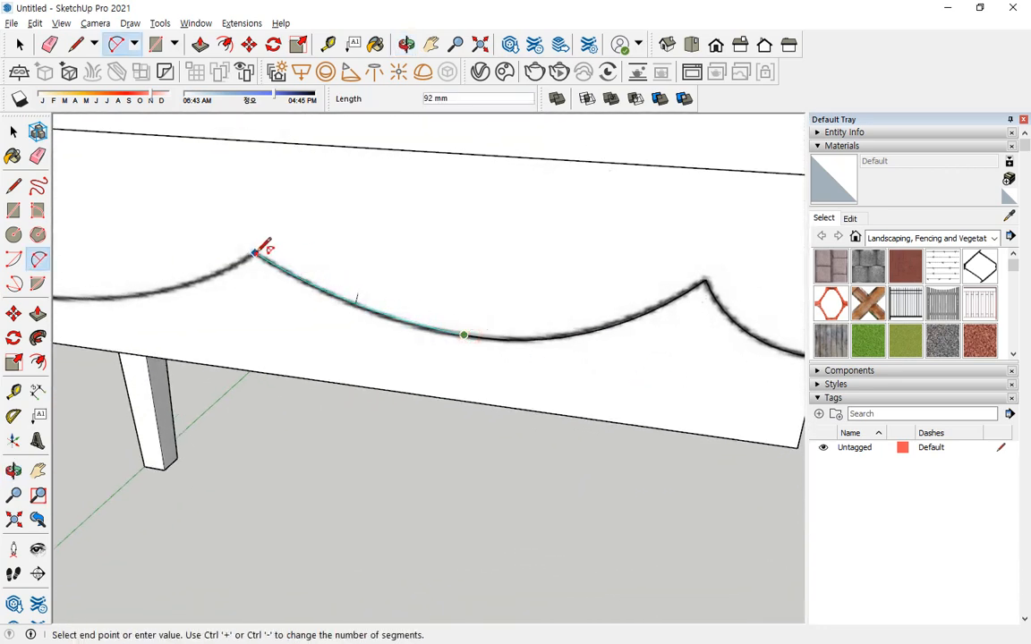
double_click(255, 253)
Continue tracing from the second peak toward the leg with an arc about 133 mm long and a tangent arc about 113 mm long.
middle_click_drag(311, 340, 577, 283)
left_click(670, 238)
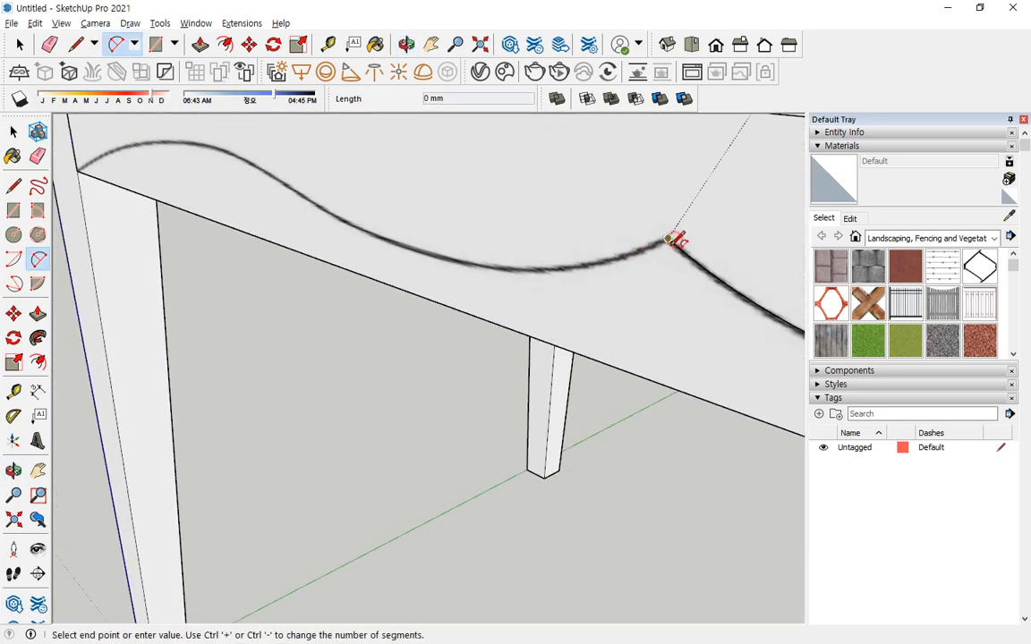
left_click(423, 250)
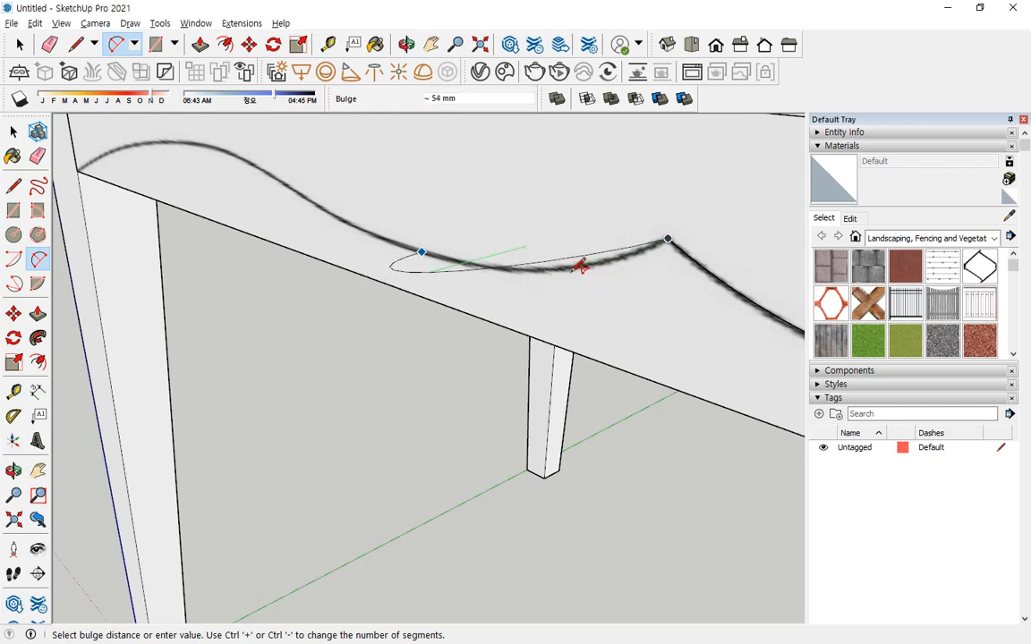
middle_click_drag(581, 266, 552, 299)
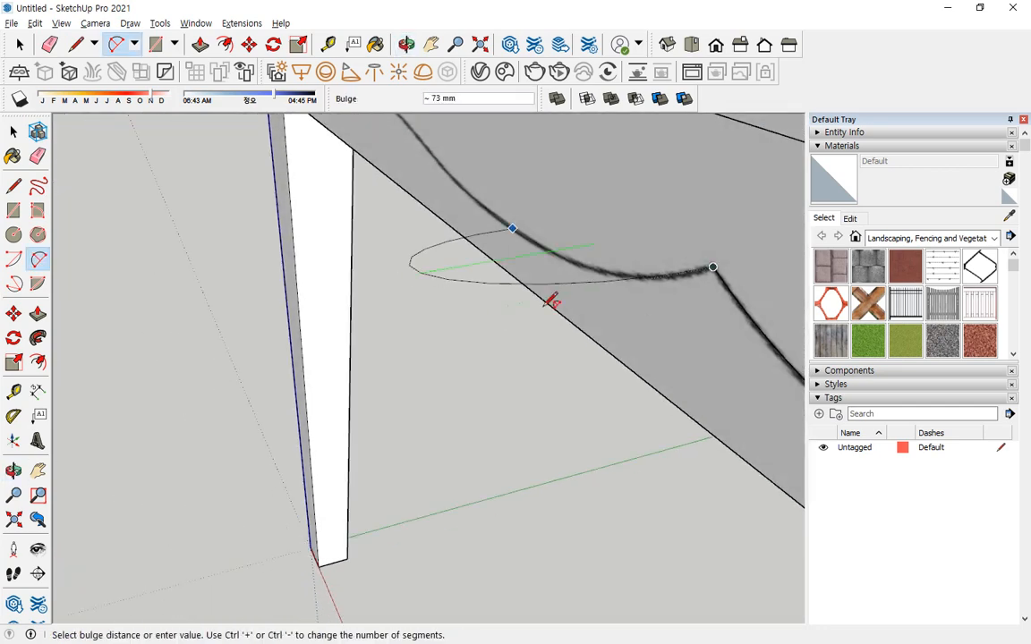
left_click(663, 286)
mouse_move(663, 285)
middle_mouse_down()
mouse_move(646, 330)
mouse_move(260, 207)
mouse_move(502, 279)
mouse_move(661, 293)
middle_mouse_up()
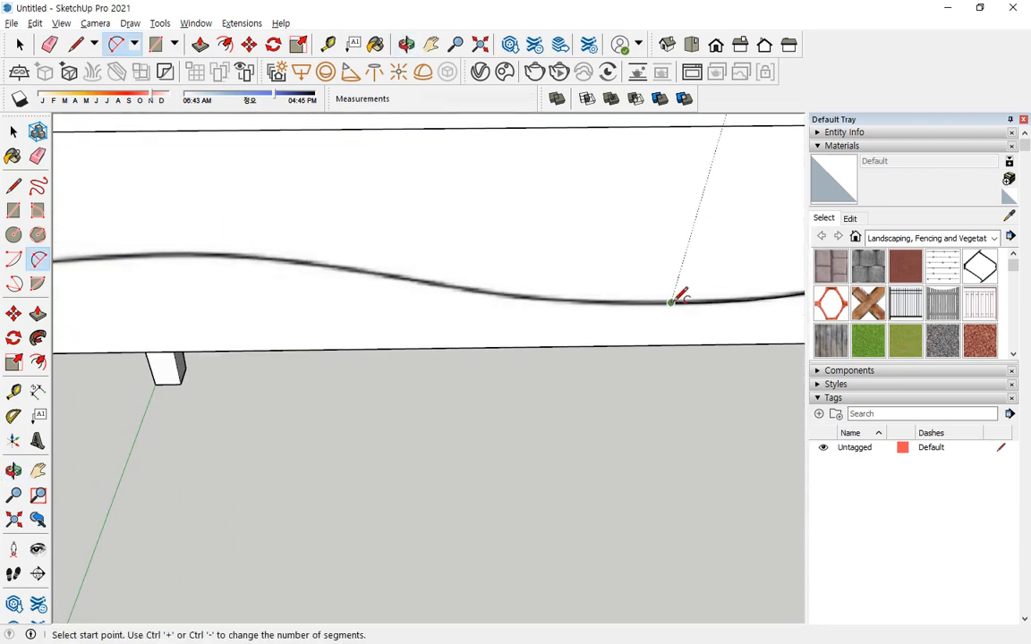
left_click(673, 302)
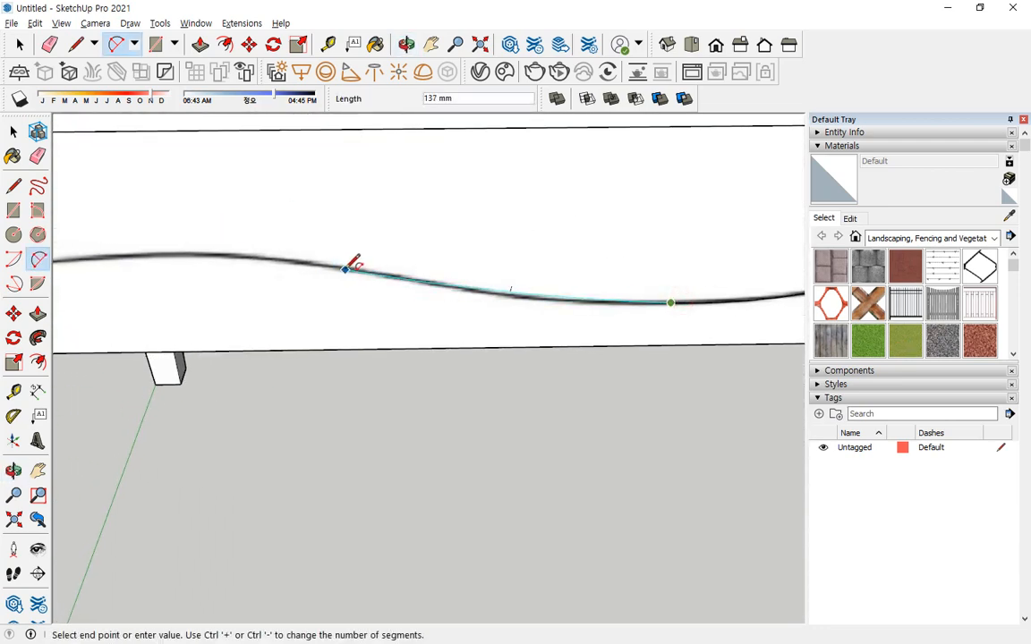
double_click(403, 277)
Trace the remaining hump with two connected arcs, ending at the apron's lower corner on the leg with a tangent arc about 174 mm long.
scroll(288, 258, "down", 1)
middle_click_drag(288, 258, 508, 256)
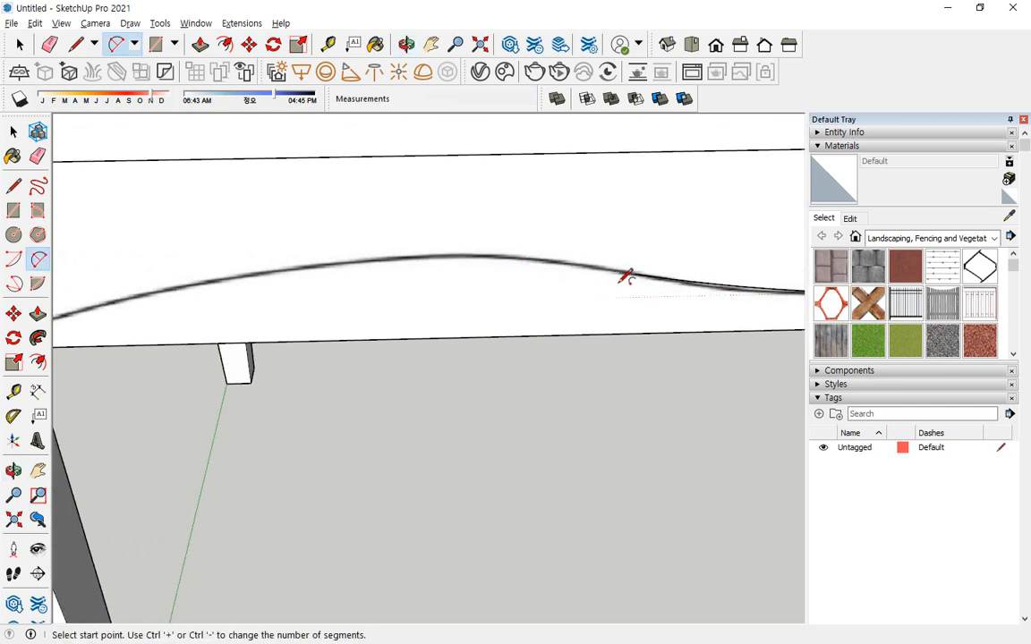
left_click(634, 272)
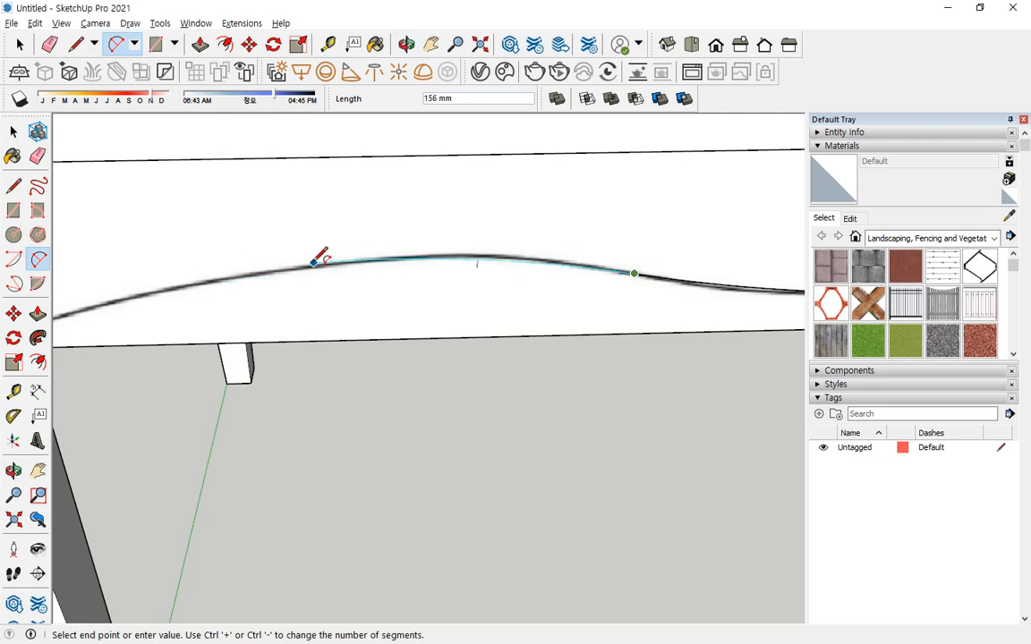
scroll(288, 261, "up", 1)
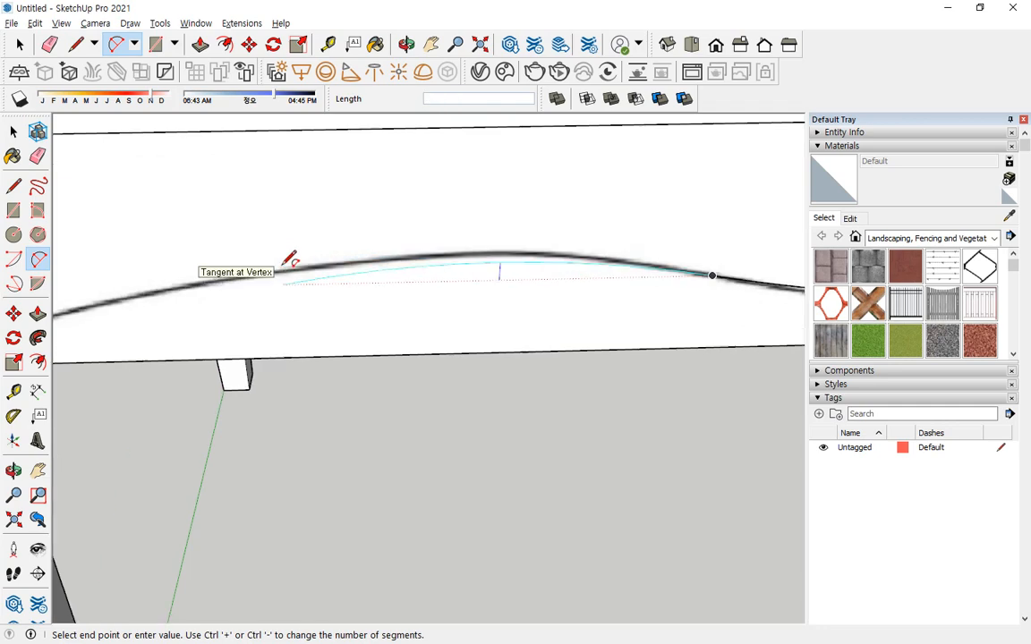
left_click(302, 268)
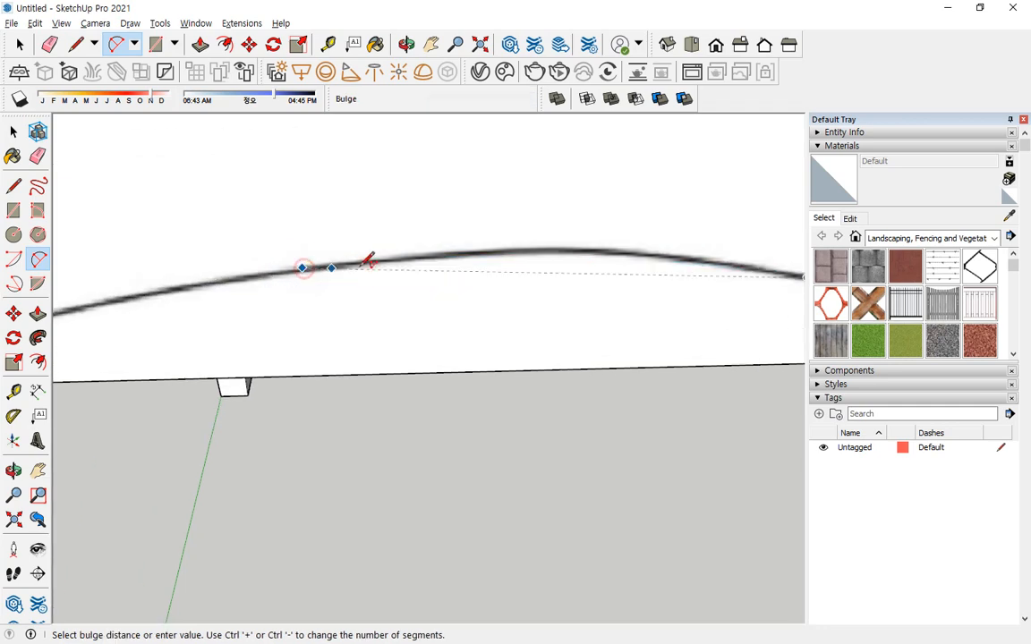
left_click(587, 237)
middle_click_drag(587, 237, 609, 221)
left_click(669, 210)
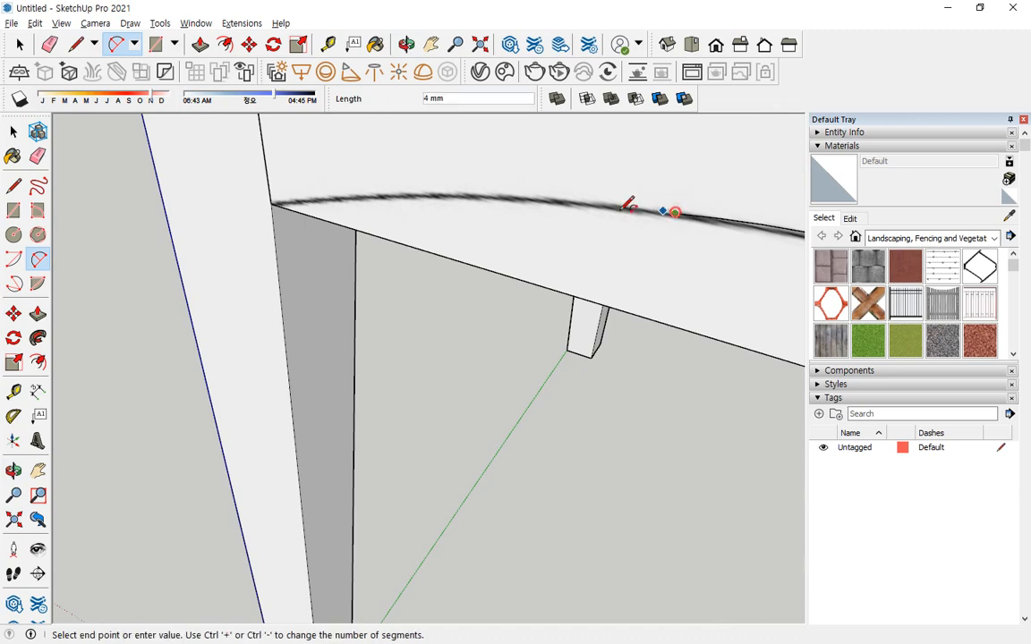
left_click(273, 204)
left_click(274, 204)
scroll(453, 282, "down", 7)
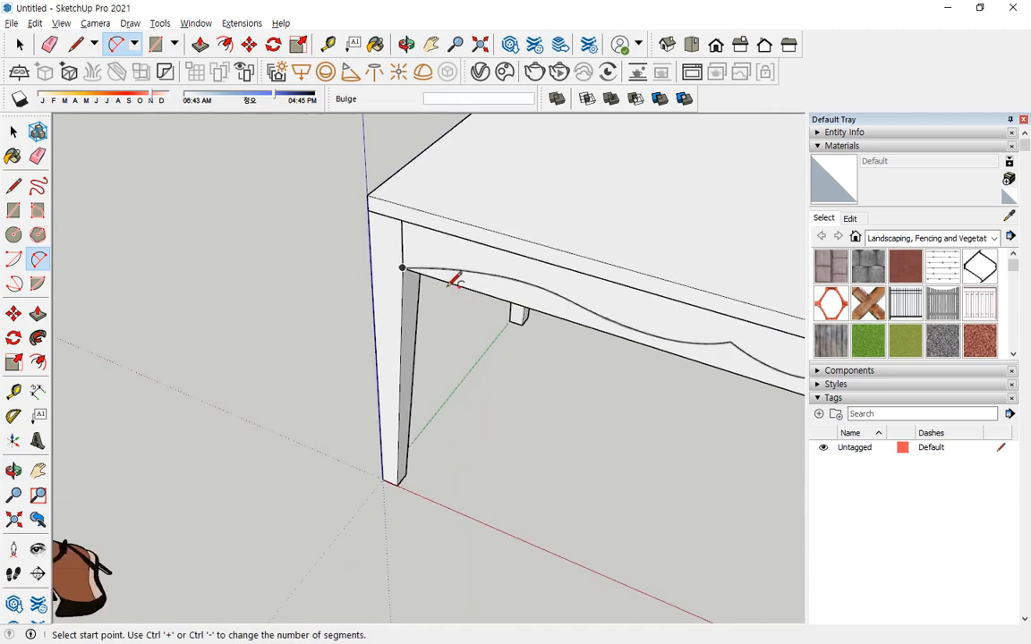
Erase the apron's straight lower edge and the short vertical edge below the traced curve.
mouse_move(454, 283)
middle_mouse_down()
mouse_move(394, 262)
mouse_move(377, 274)
middle_mouse_up()
key("space")
key("e")
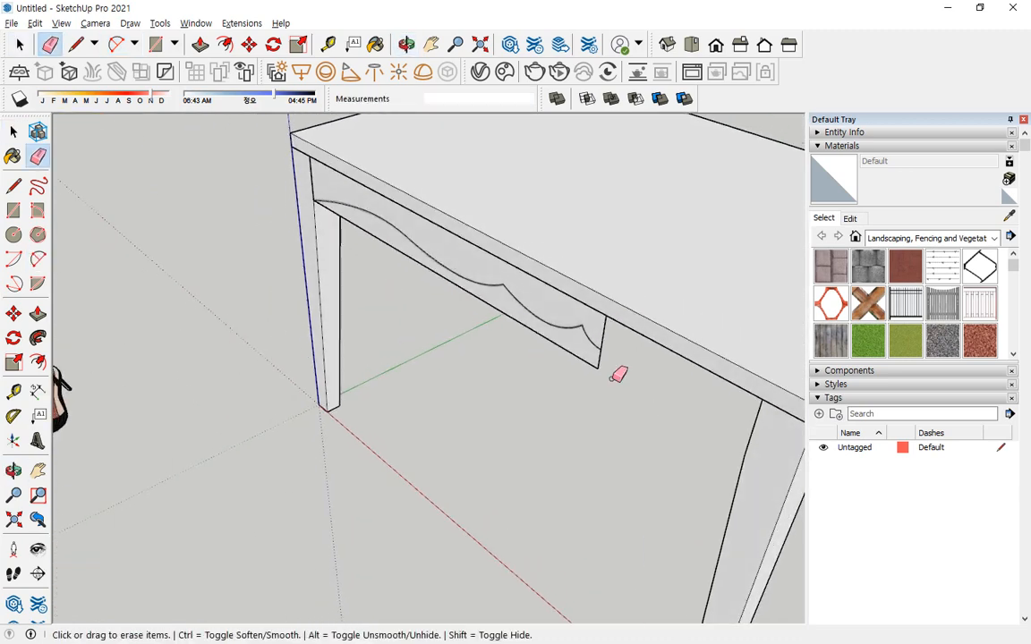
left_click_drag(609, 366, 589, 360)
middle_click_drag(598, 331, 748, 264)
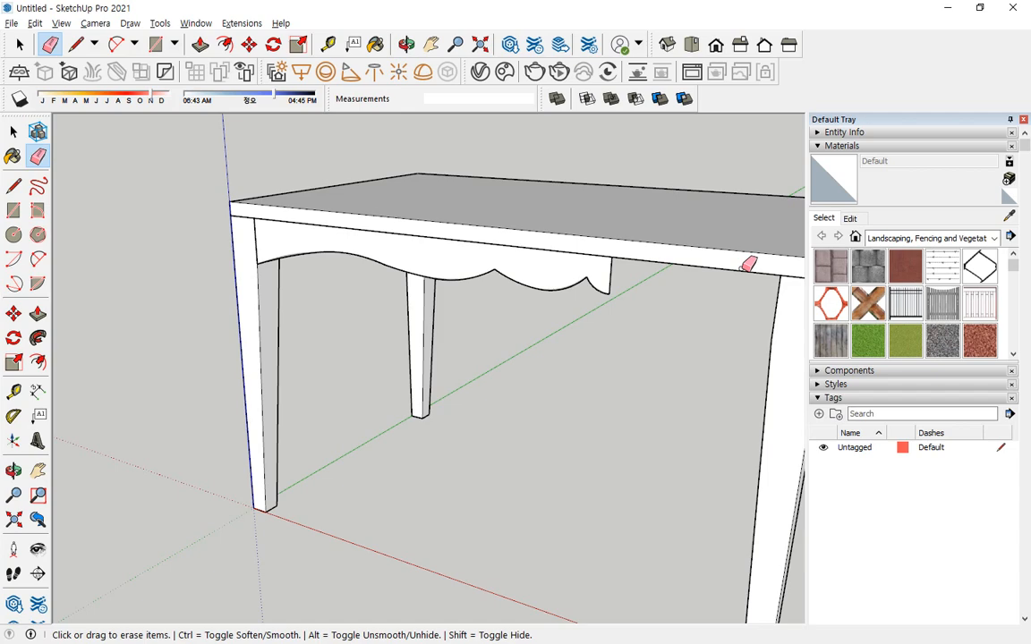
key("ctrl")
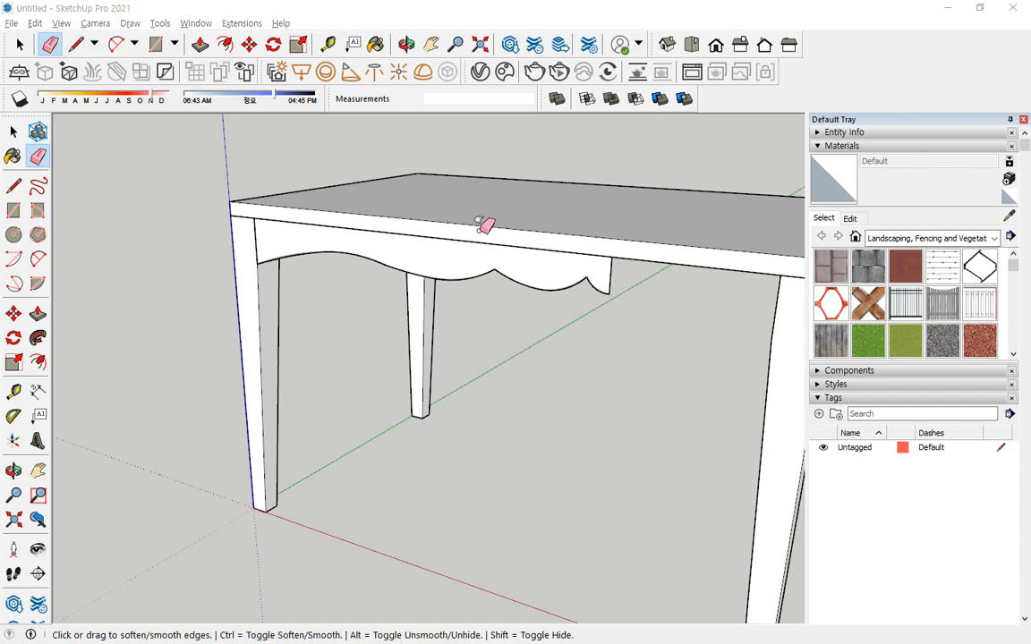
Copy the curved apron face with its edges about 887 mm along the red axis.
left_click(13, 132)
double_click(467, 260)
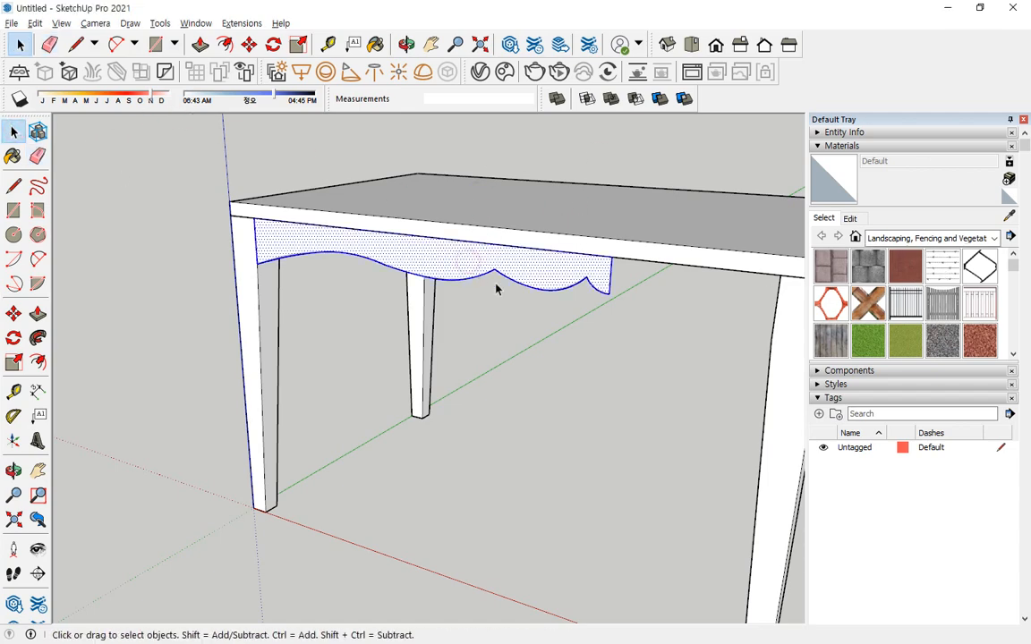
middle_click_drag(498, 285, 367, 279)
key("m")
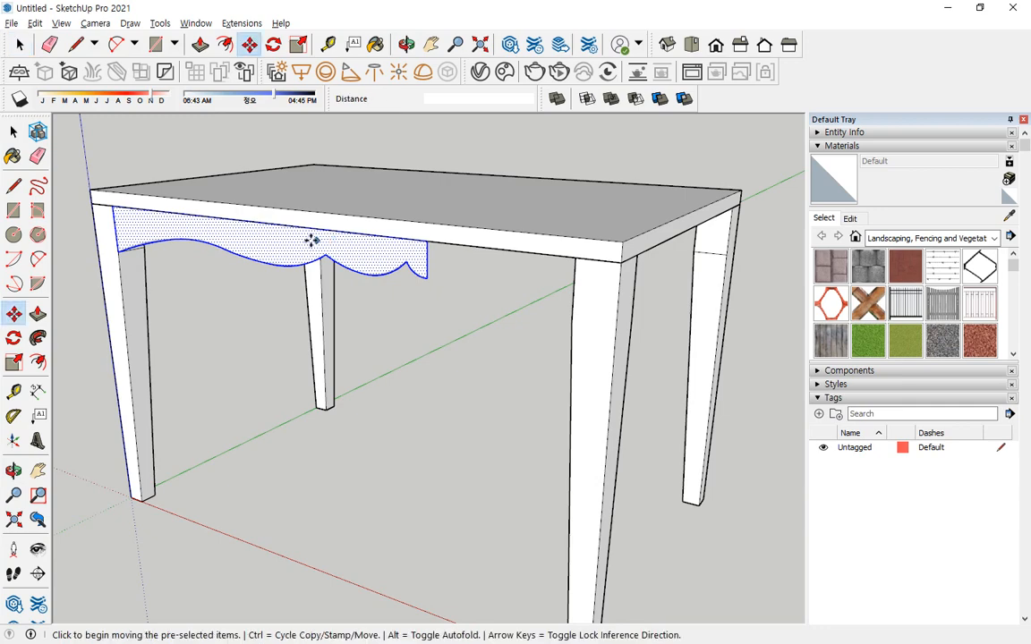
key("ctrl")
left_click(111, 208)
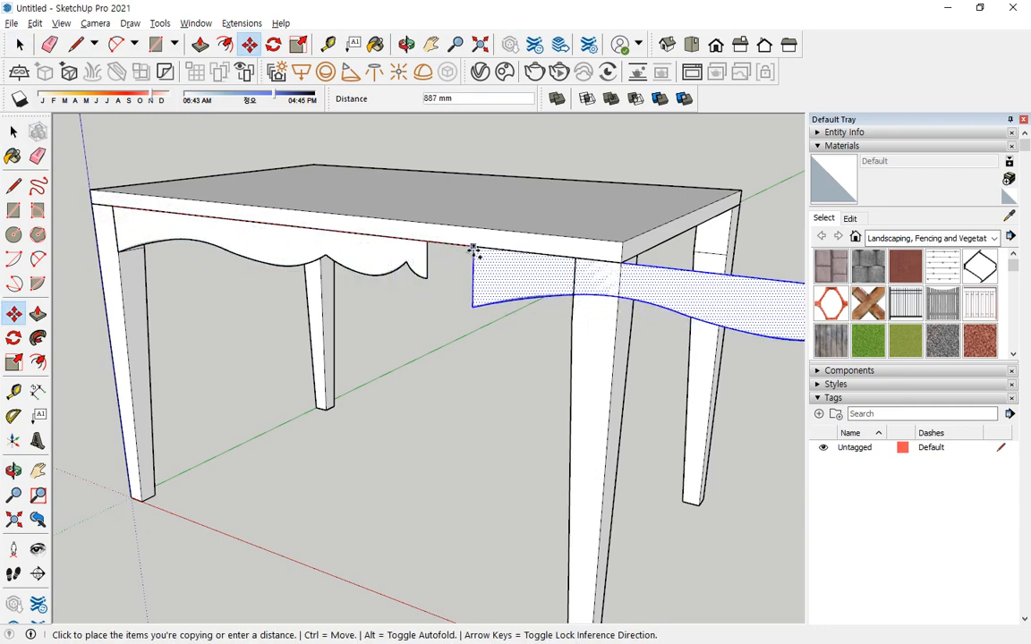
left_click(475, 254)
key("space")
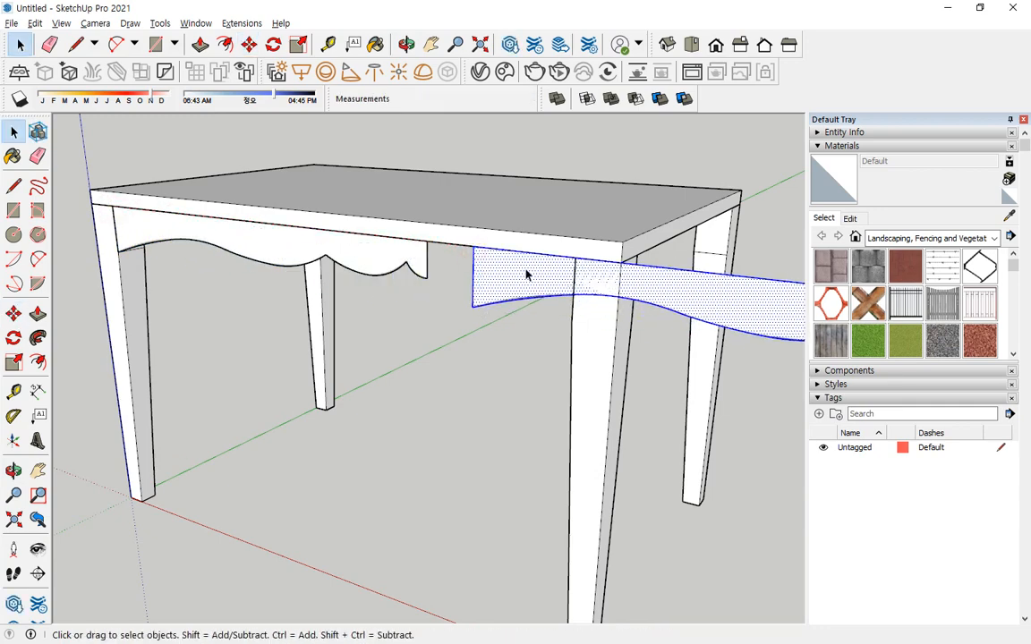
Flip the copied apron along the red direction and move it against the free end of the original half.
right_click(526, 271)
mouse_move(658, 441)
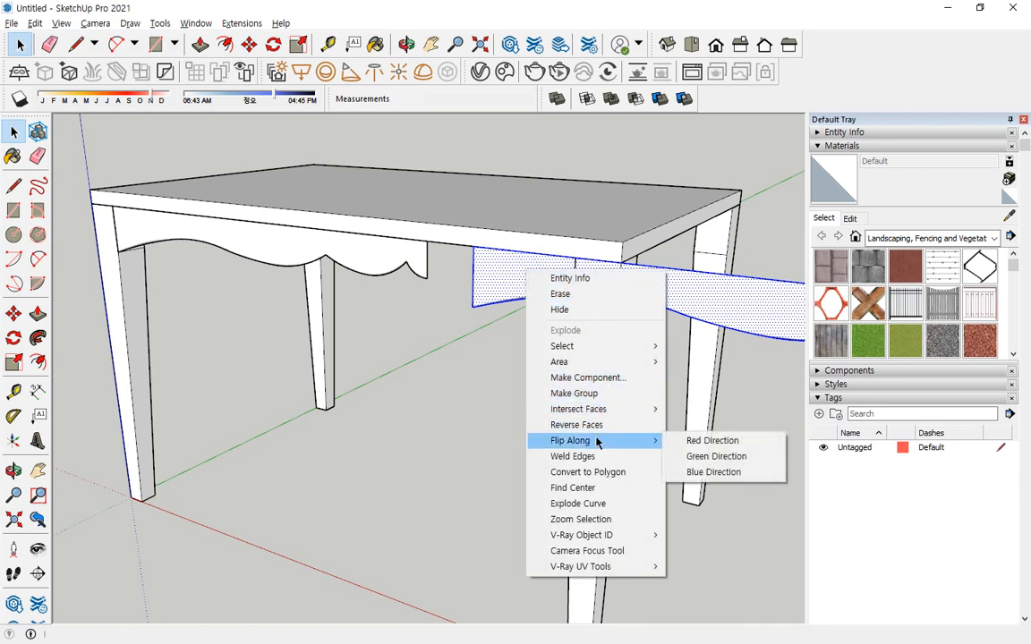
left_click(674, 444)
key("m")
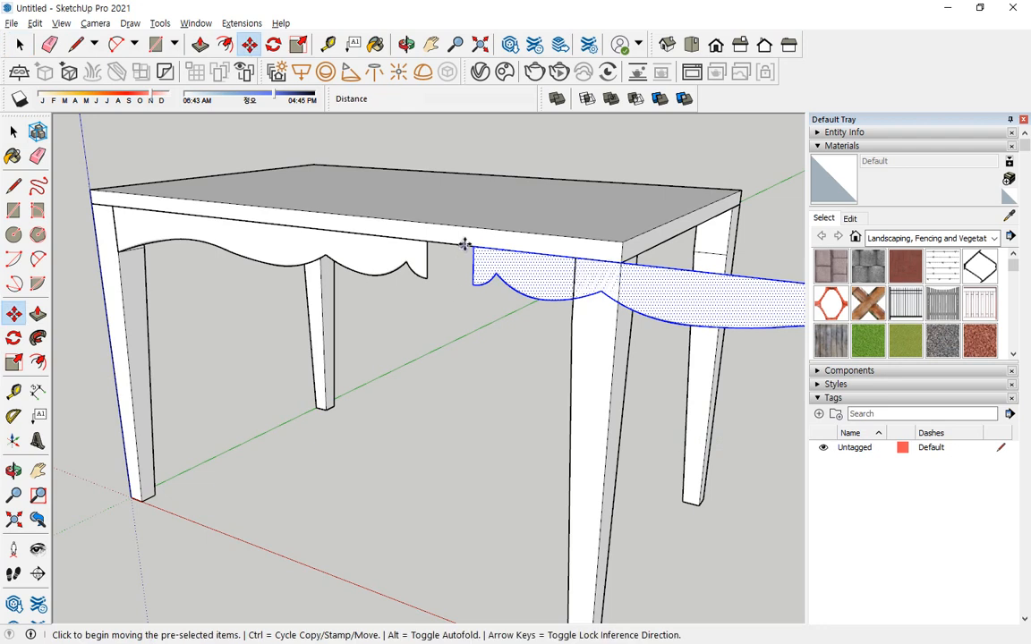
left_click(474, 243)
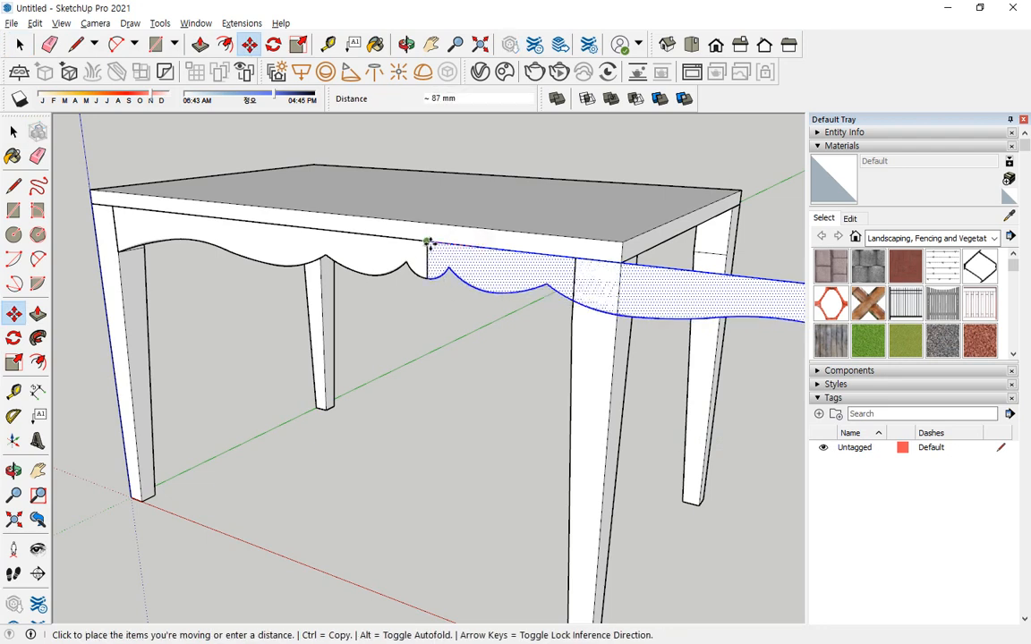
left_click(430, 243)
Erase the shared vertical edge between the two apron halves to merge them into one face.
key("space")
left_click(452, 338)
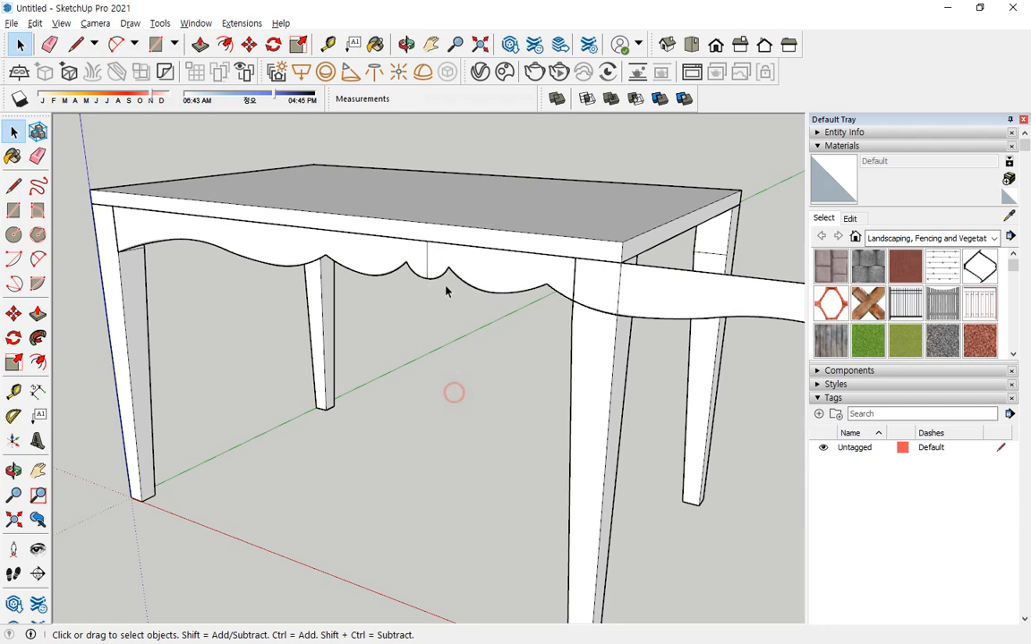
key("e")
middle_click_drag(432, 396, 439, 358)
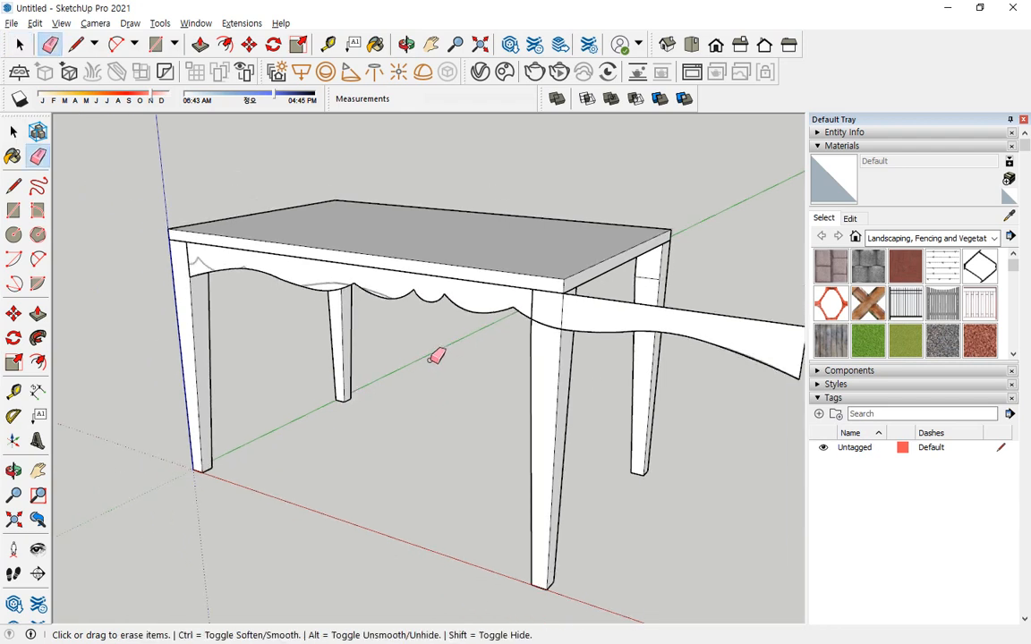
Scale the merged apron along its length so that its far end meets the inner edge of the other front leg.
key("space")
left_click(481, 296)
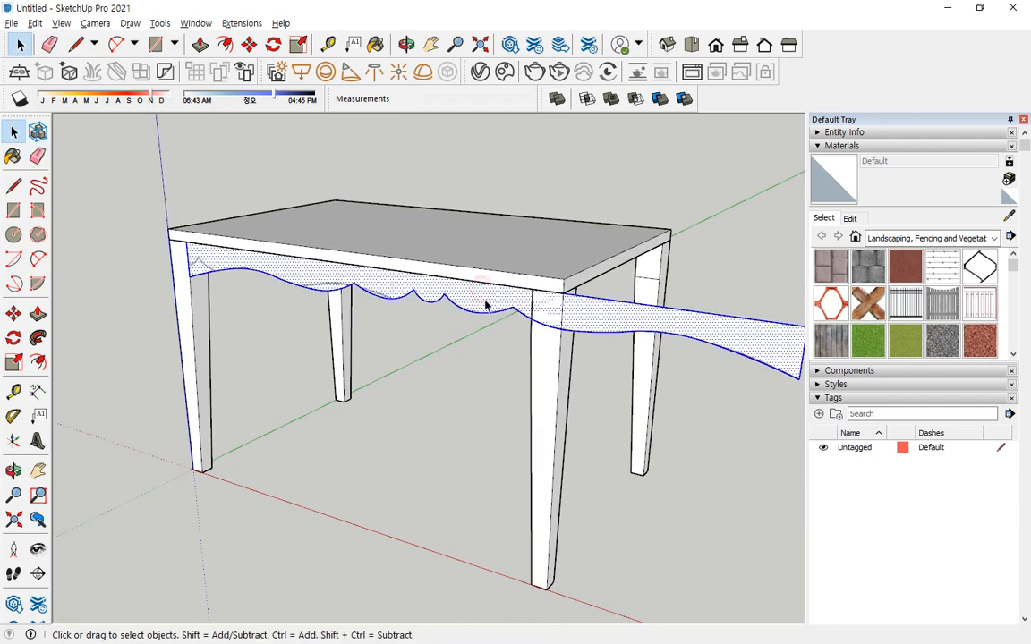
middle_click_drag(483, 301, 515, 324)
key("s")
left_click_drag(779, 361, 522, 313)
key("space")
left_click(311, 334)
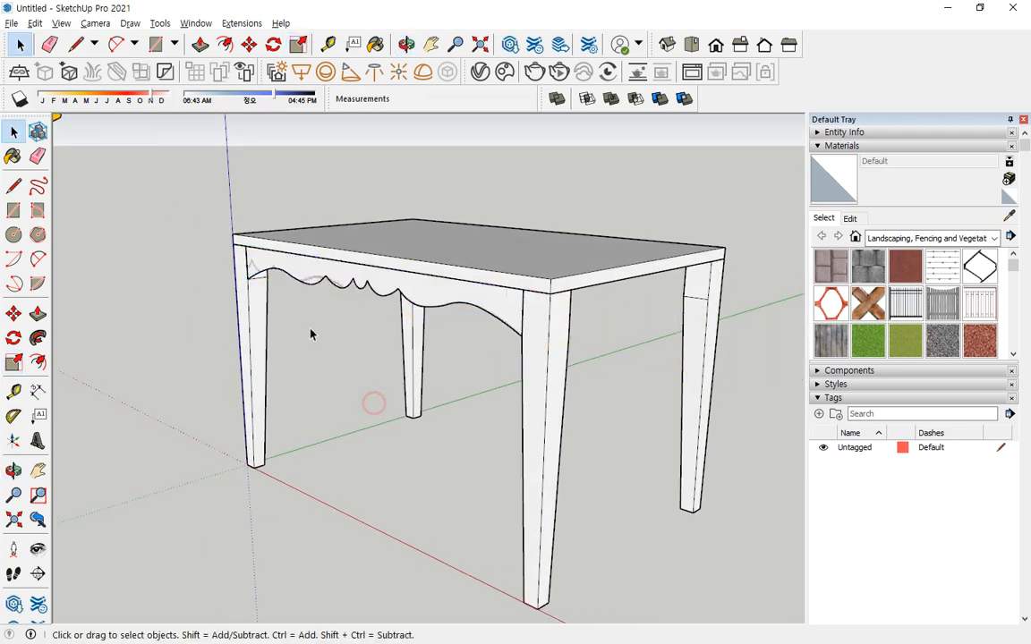
middle_click_drag(310, 334, 467, 363)
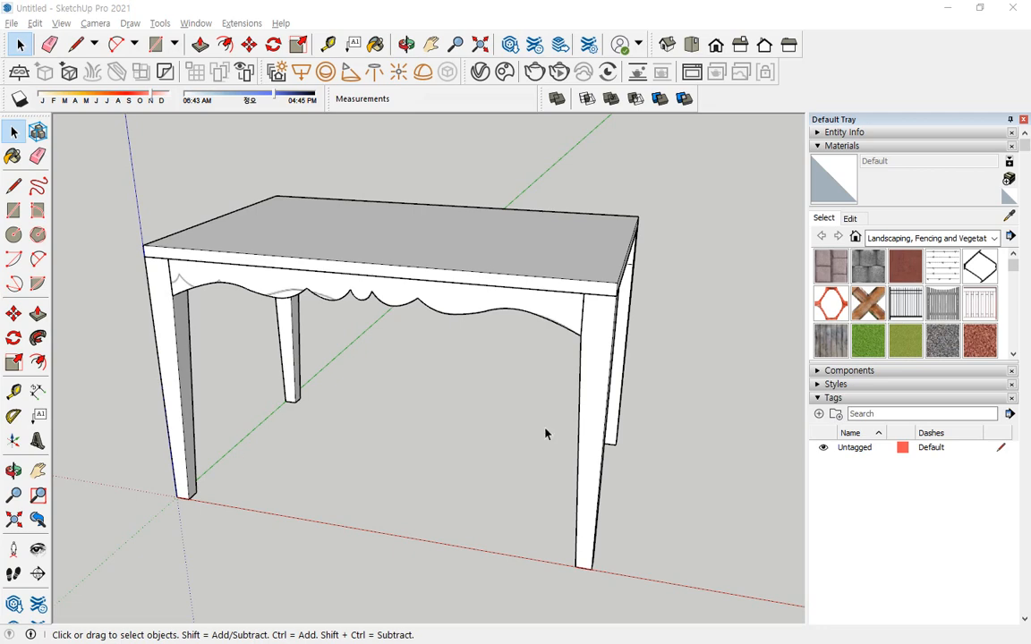
middle_click_drag(501, 372, 117, 287)
scroll(463, 306, "up", 5)
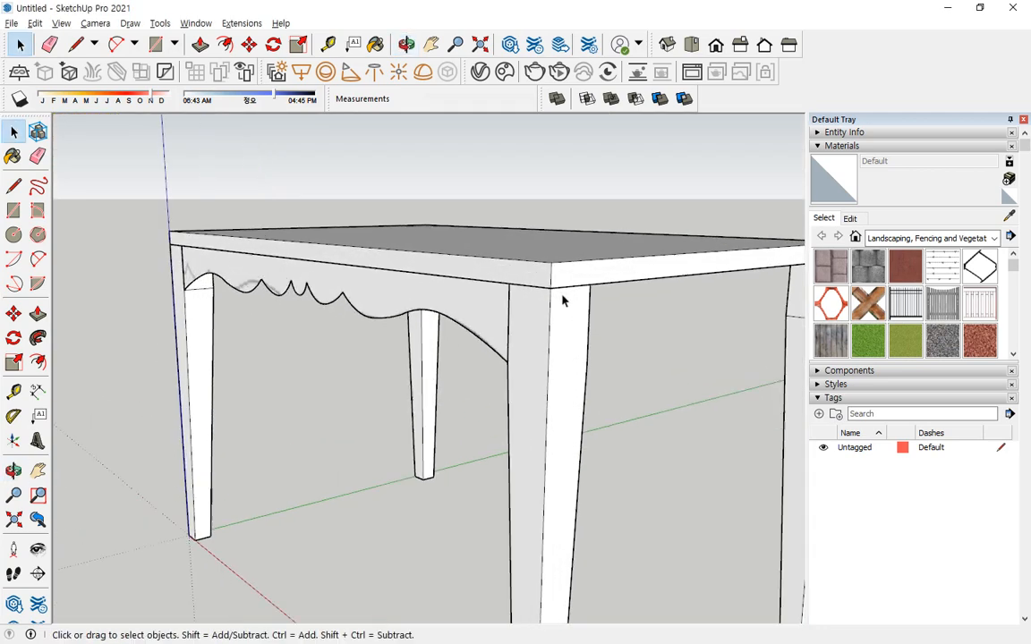
Push/Pull the merged curved apron face to a thickness of 10 mm.
key("p")
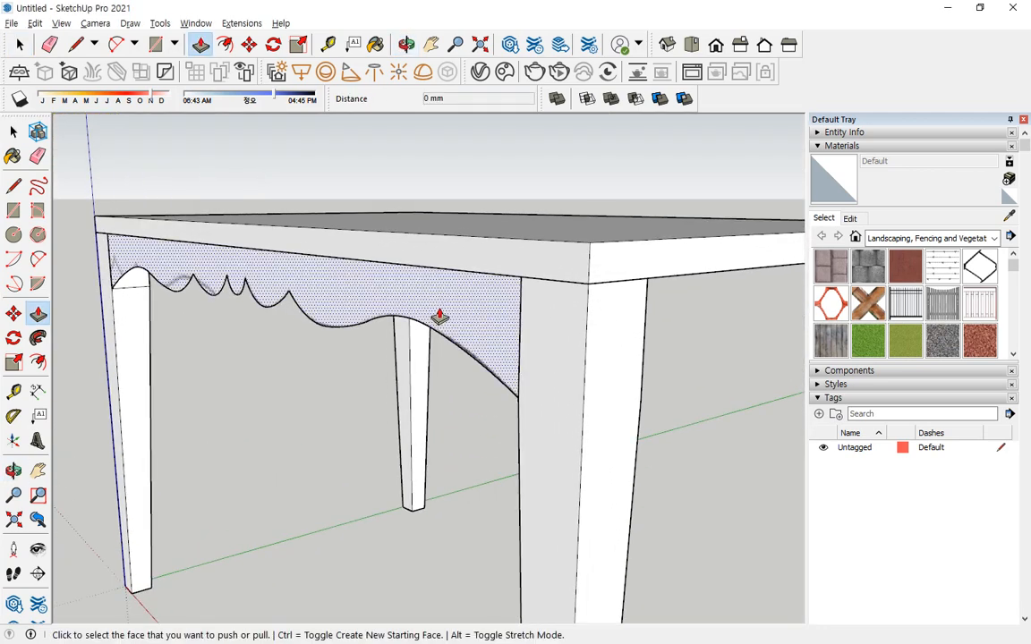
left_click(439, 318)
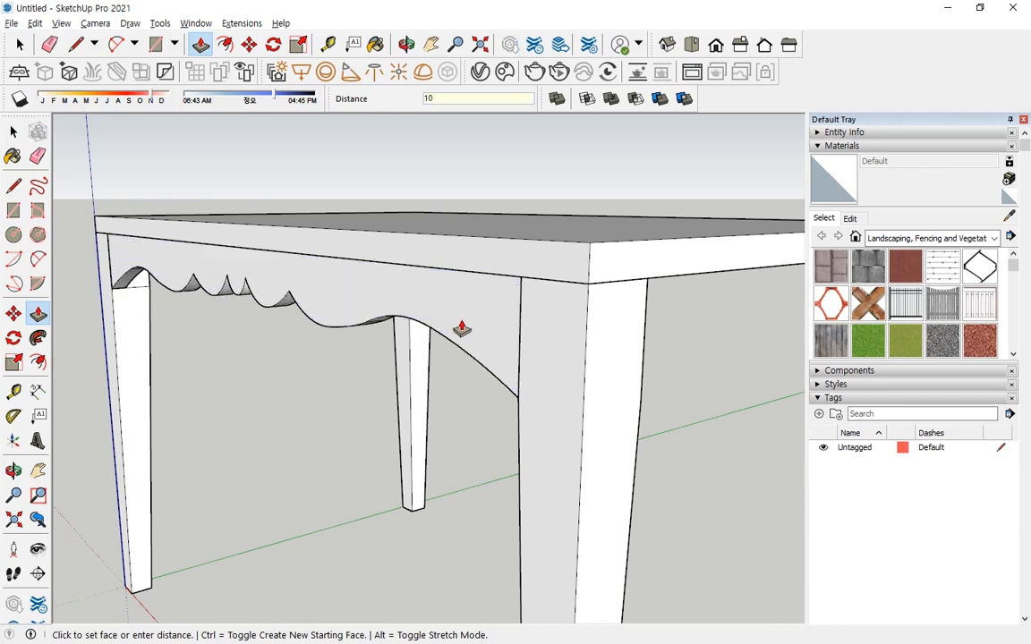
key("Return")
middle_click_drag(459, 329, 503, 287)
Select the whole extruded apron and make it a group.
key("space")
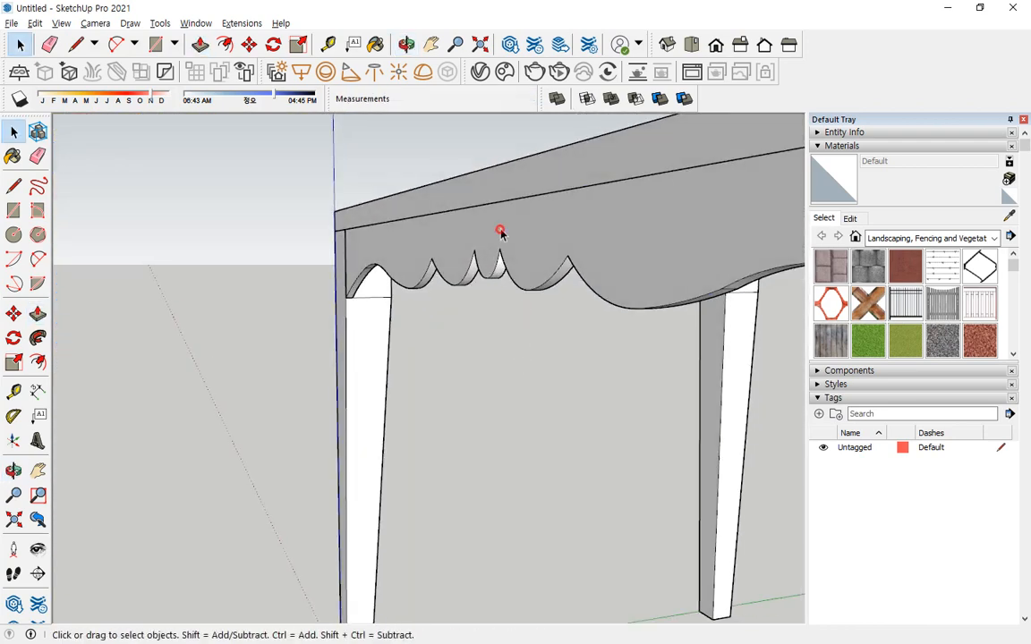
left_click(500, 231)
mouse_move(500, 234)
middle_mouse_down()
mouse_move(520, 225)
mouse_move(437, 218)
middle_mouse_up()
right_click(437, 216)
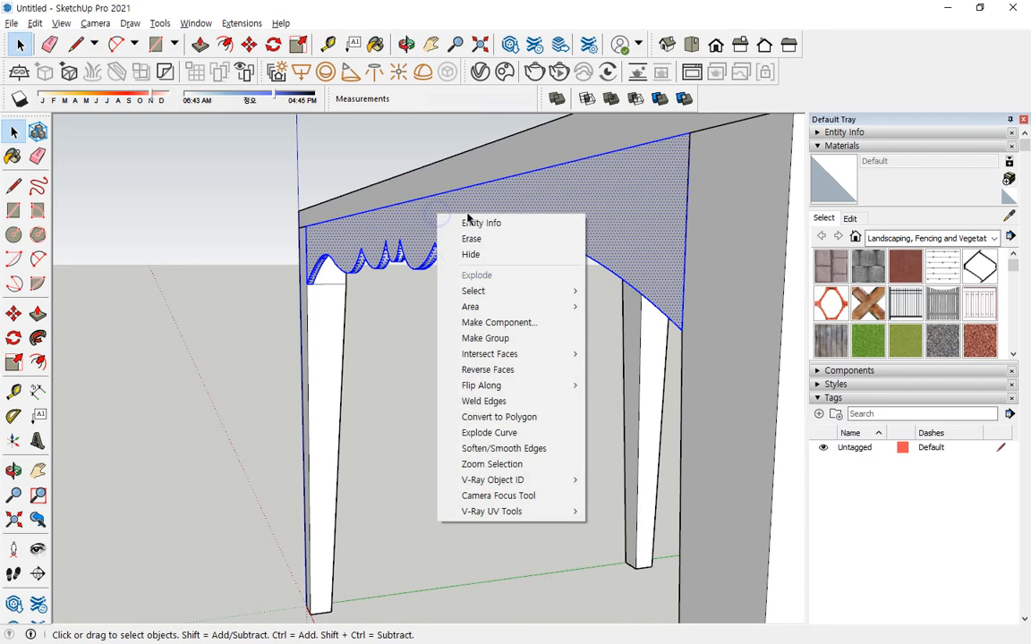
left_click(475, 339)
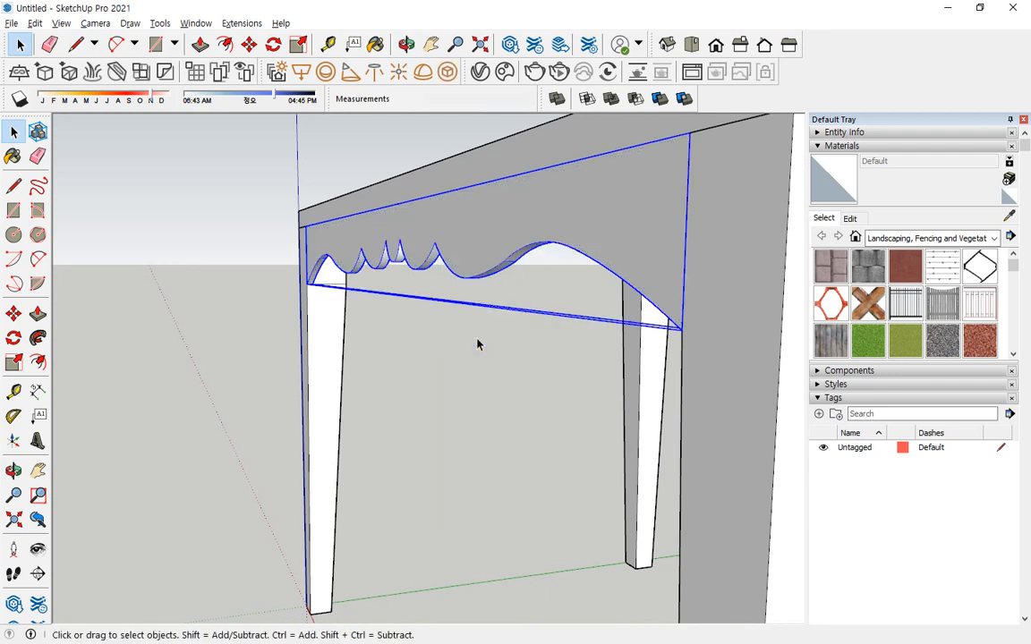
Move the apron group inward along the green axis from the outer faces of the front legs.
key("m")
scroll(302, 230, "up", 3)
scroll(302, 230, "up", 2)
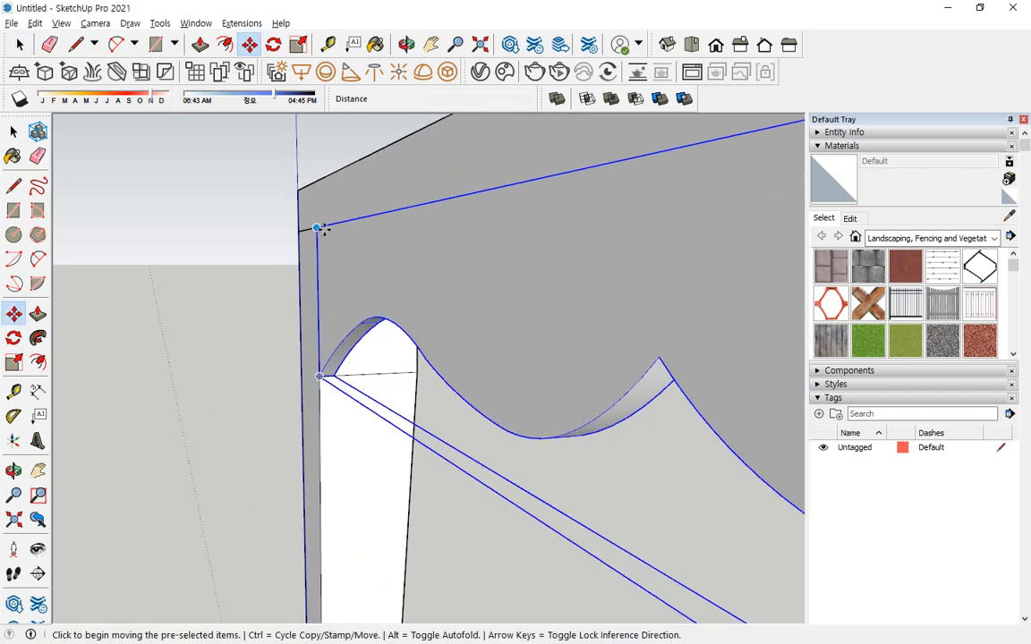
left_click(302, 230)
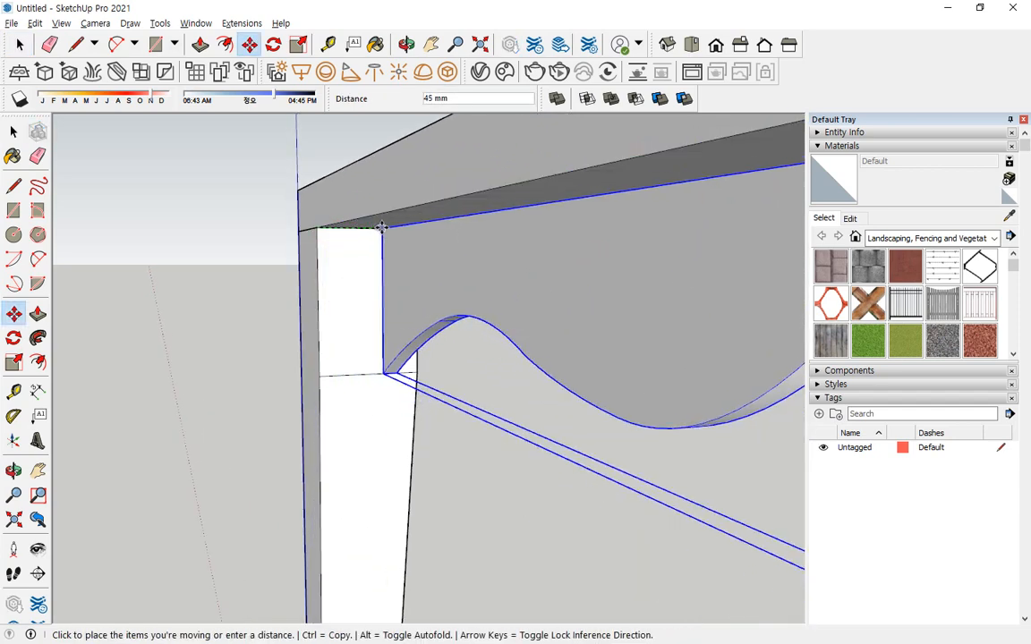
left_click(380, 225)
middle_click_drag(391, 257, 353, 239)
Copy the apron group across the table to the outer top corner of the opposite leg.
key("ctrl")
left_click(350, 230)
scroll(376, 240, "down", 4)
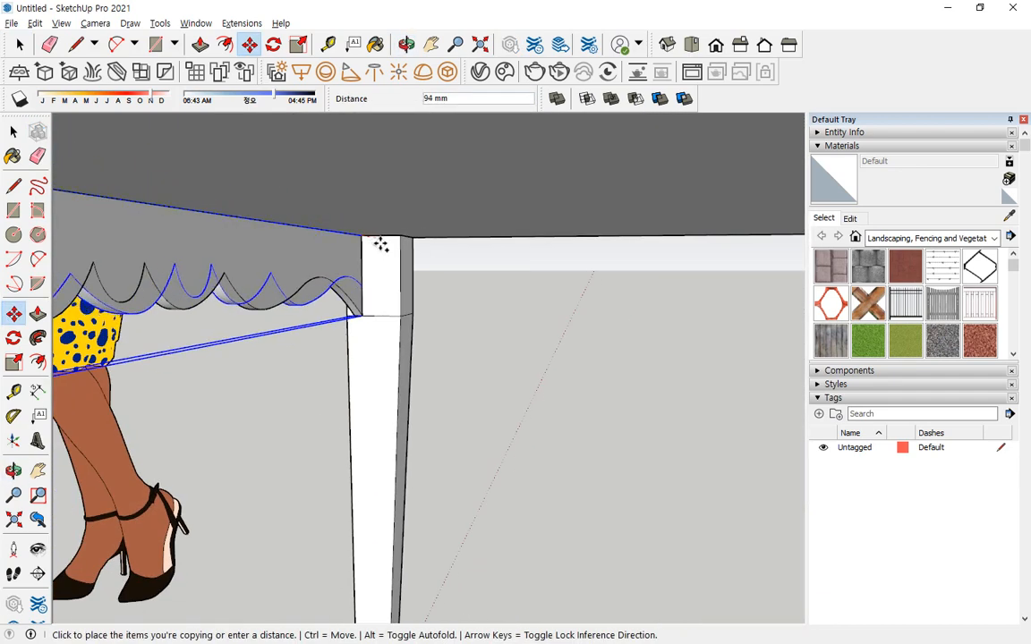
middle_click_drag(526, 269, 380, 293, "shift")
scroll(466, 270, "up", 1)
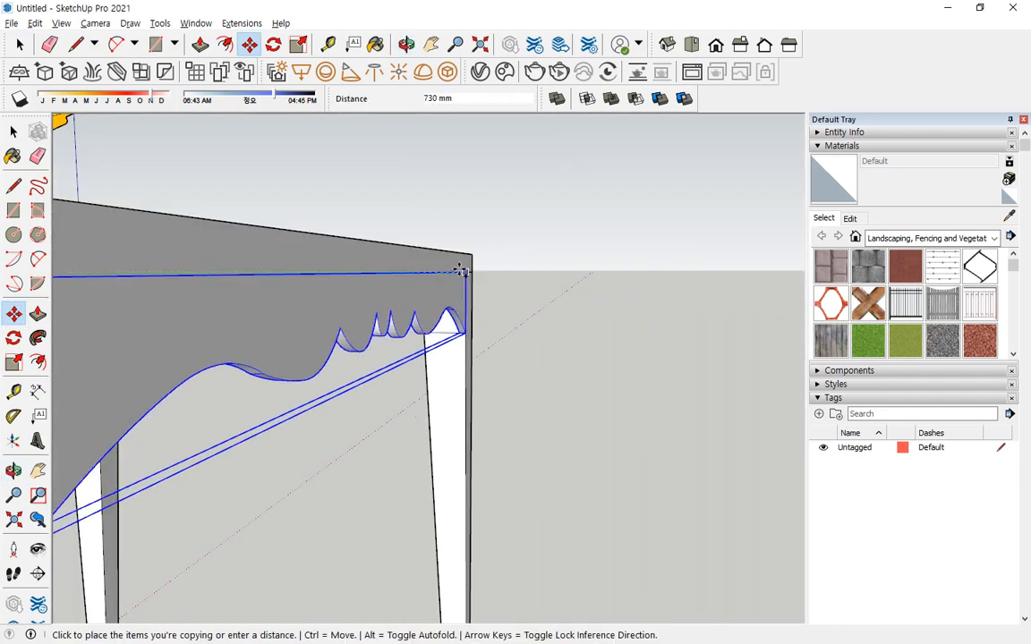
left_click(460, 271)
Move the copied apron inward along the green axis from the outer face of the opposite leg.
scroll(460, 271, "up", 4)
left_click(476, 275)
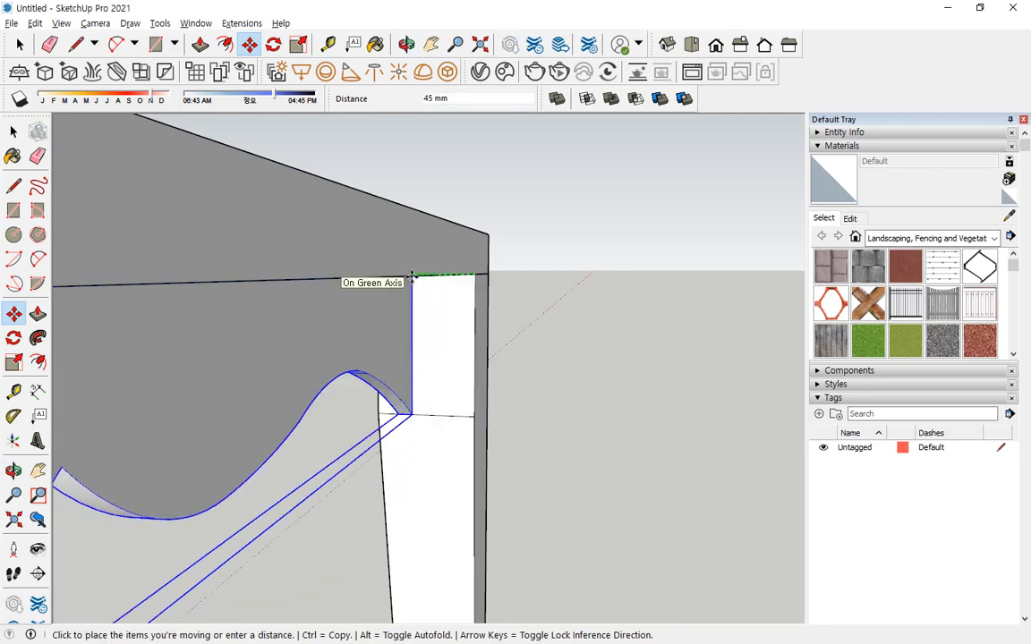
middle_click_drag(389, 296, 374, 253)
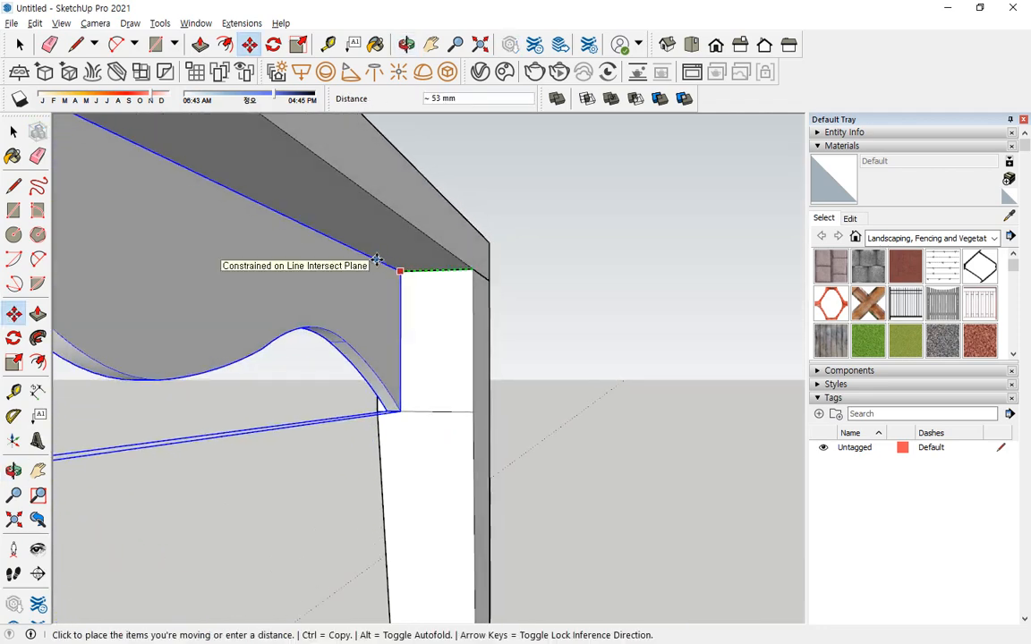
key("Escape")
key("space")
left_click(550, 326)
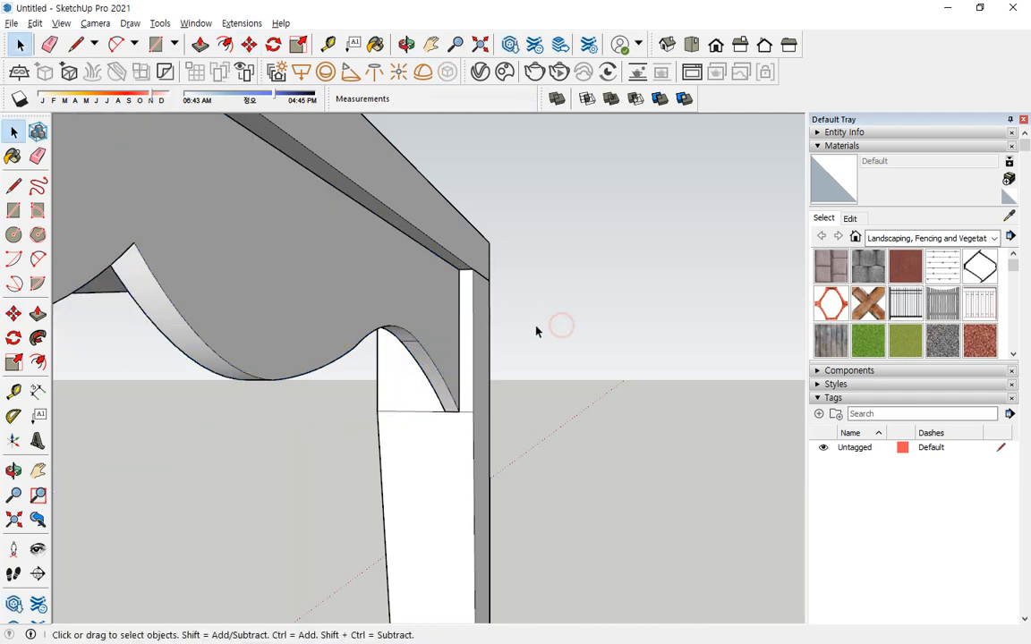
Inspect both long aprons beneath the tabletop from several sides.
scroll(497, 326, "down", 5)
mouse_move(494, 324)
middle_mouse_down()
mouse_move(278, 283)
mouse_move(428, 276)
mouse_move(451, 281)
mouse_move(362, 298)
mouse_move(201, 287)
mouse_move(260, 301)
middle_mouse_up()
left_click_drag(293, 315, 275, 311)
mouse_move(394, 349)
left_mouse_down()
mouse_move(340, 280)
mouse_move(301, 293)
left_mouse_up()
key("Escape")
middle_click_drag(423, 405, 308, 322)
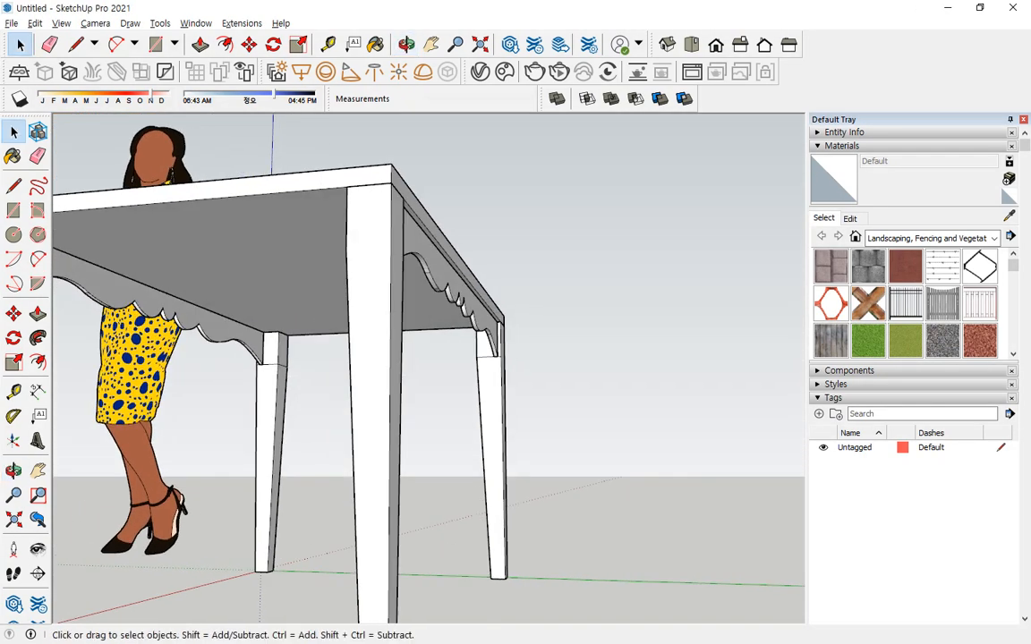
mouse_move(447, 351)
middle_mouse_down()
mouse_move(501, 295)
mouse_move(456, 340)
middle_mouse_up()
Rotate a copy of both long aprons by 90 degrees about the centre of the tabletop.
left_click(312, 327)
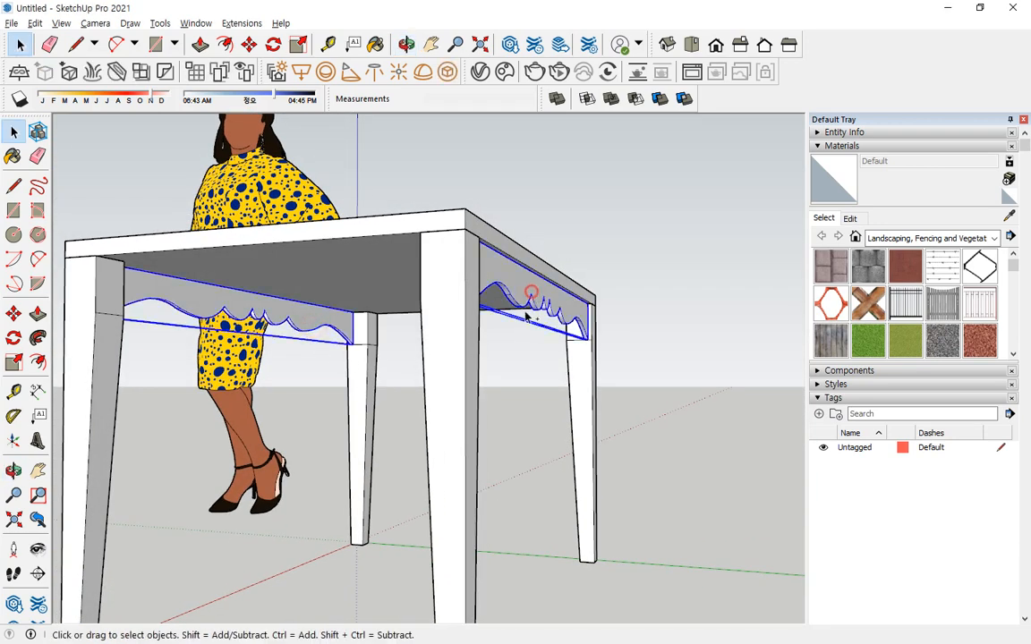
middle_click_drag(367, 418, 331, 474)
left_click(13, 338)
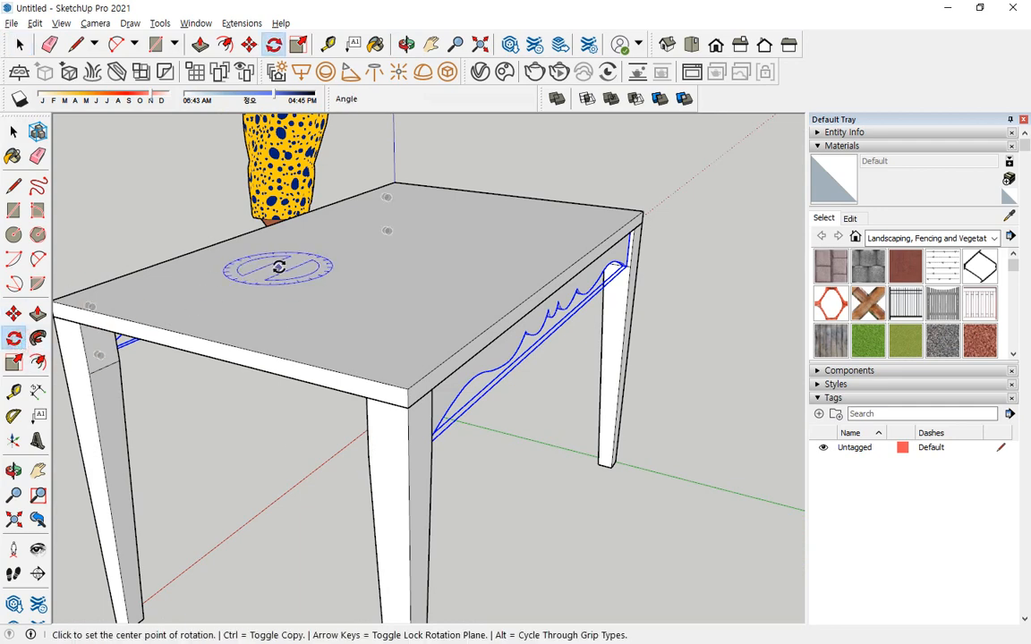
middle_click_drag(277, 269, 311, 350)
left_click(382, 300)
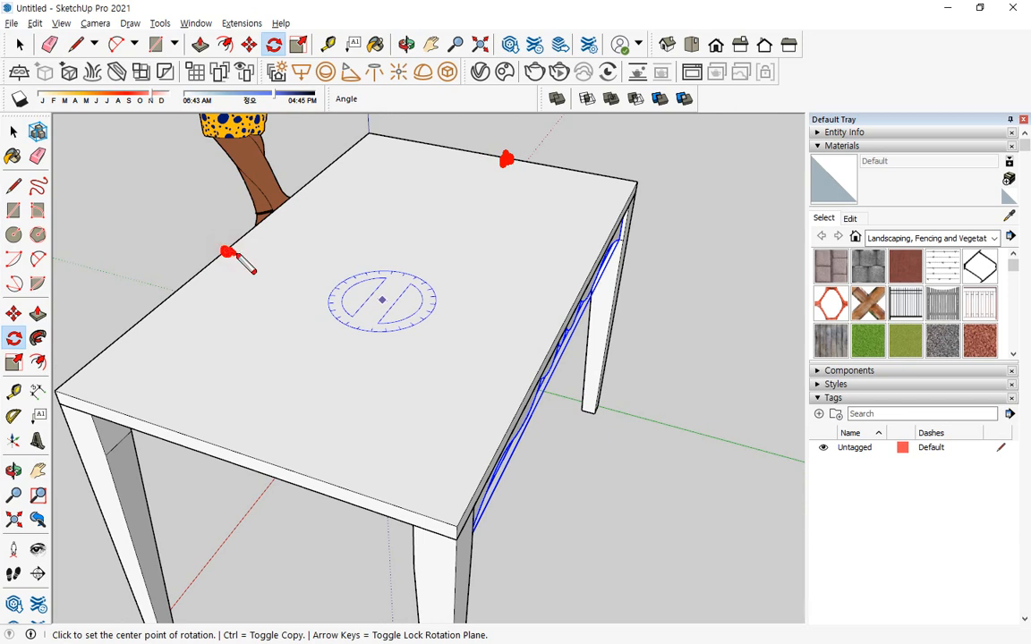
left_click_drag(230, 253, 407, 313)
left_click_drag(505, 161, 376, 302)
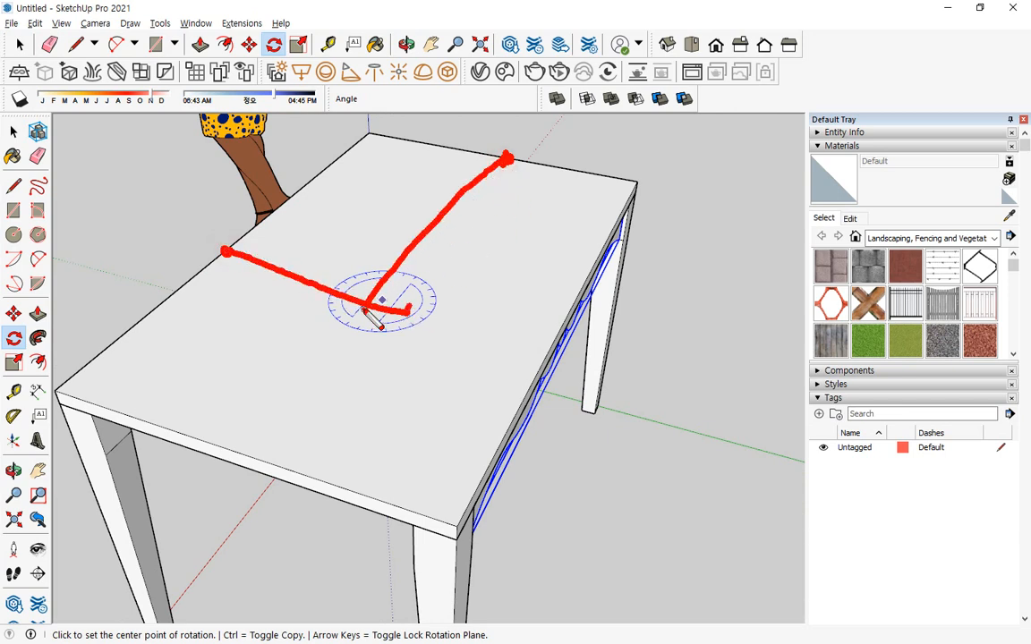
key("Escape")
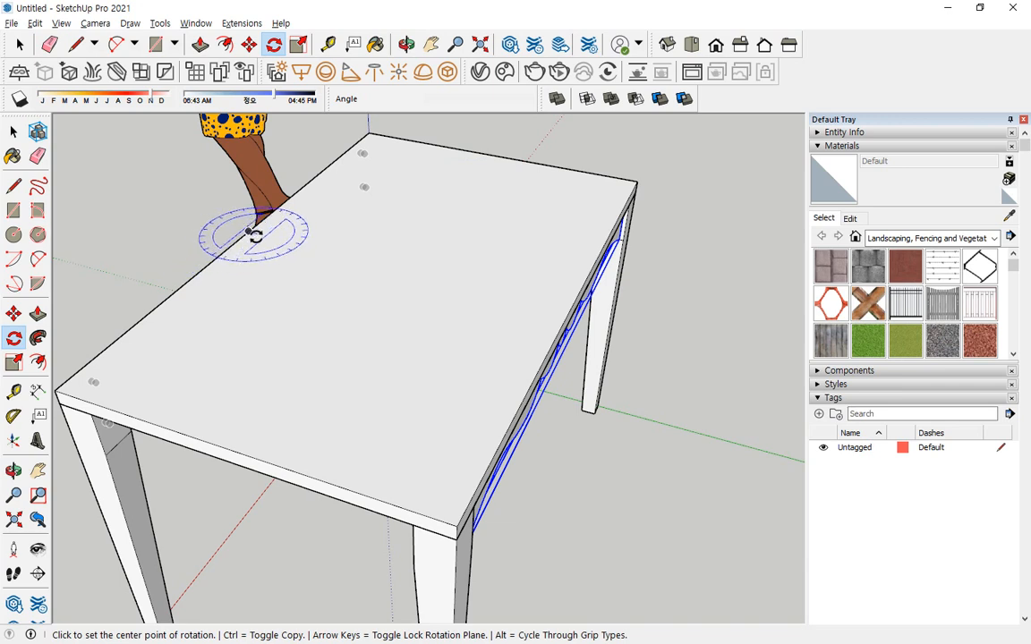
left_click(399, 268)
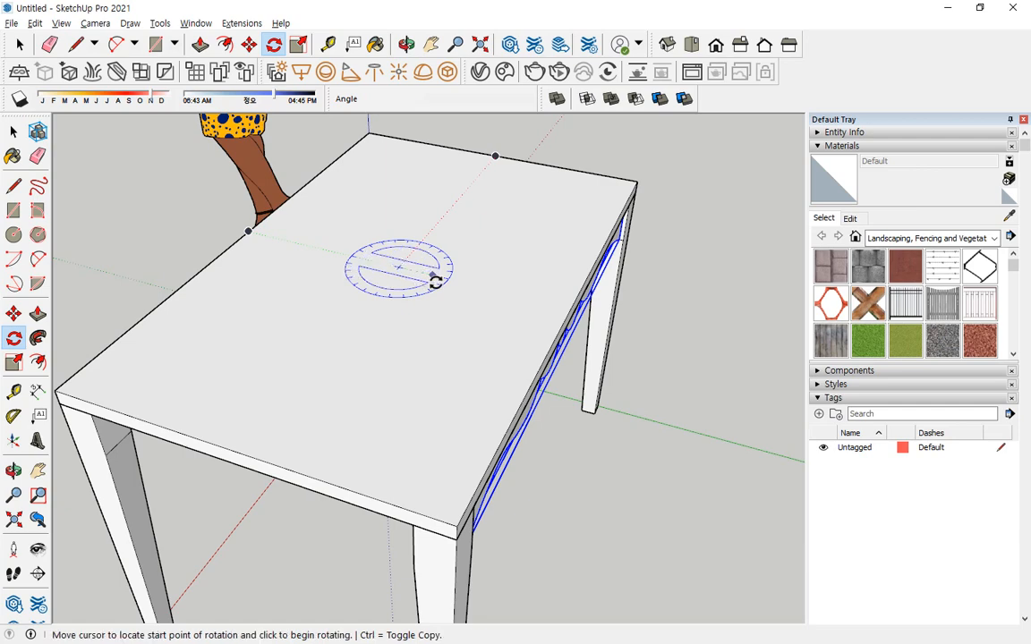
left_click(482, 289)
middle_click_drag(496, 245, 452, 170)
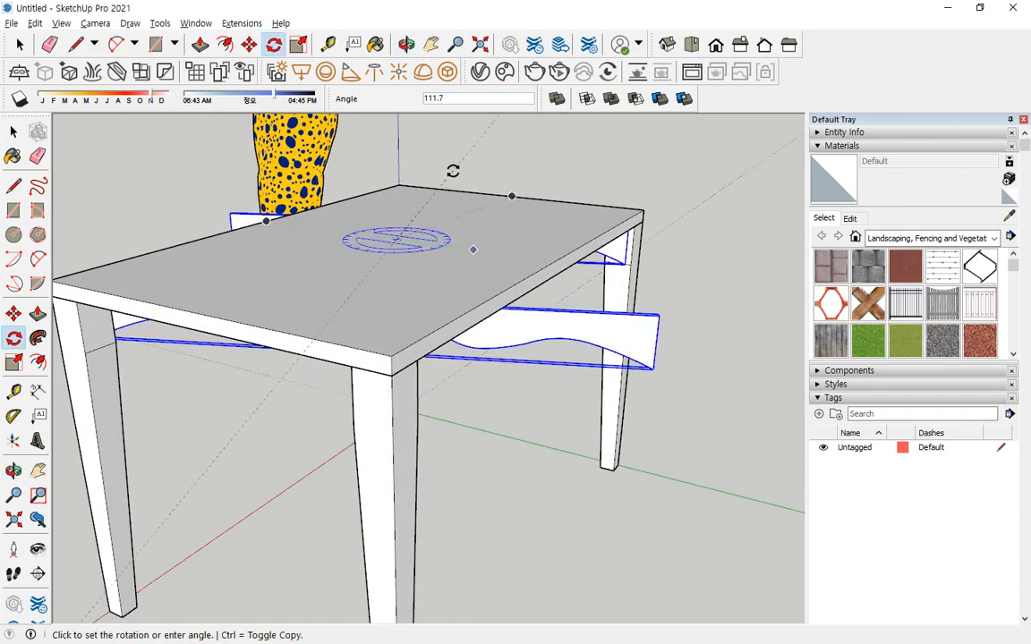
key("ctrl")
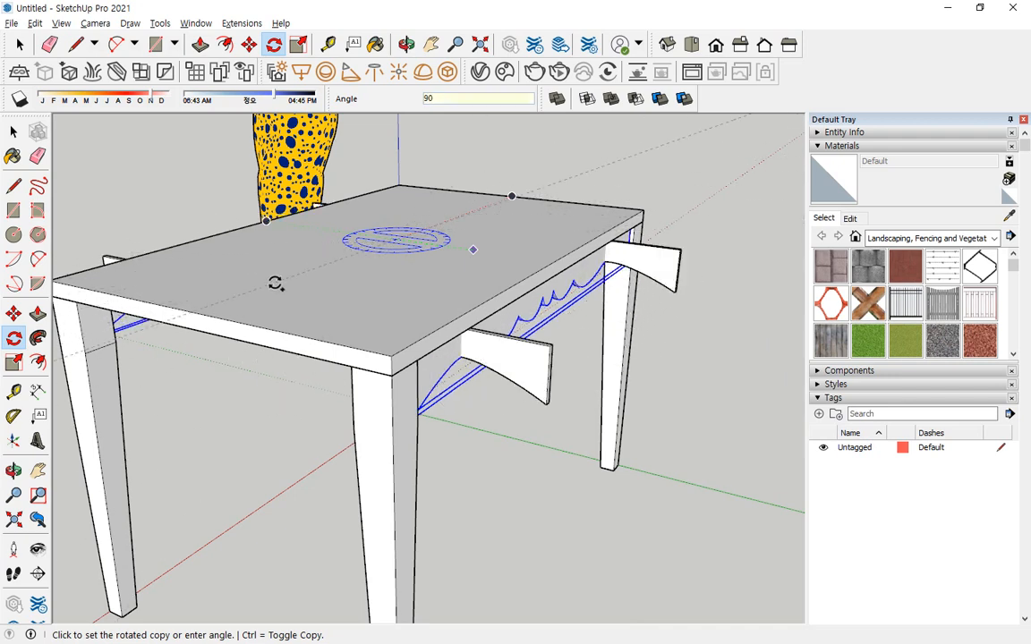
key("Return")
Move the two rotated aprons together so their end corner meets the inner edge of a leg on the short side.
mouse_move(339, 350)
middle_mouse_down()
mouse_move(664, 340)
mouse_move(276, 367)
mouse_move(322, 346)
middle_mouse_up()
key("space")
key("m")
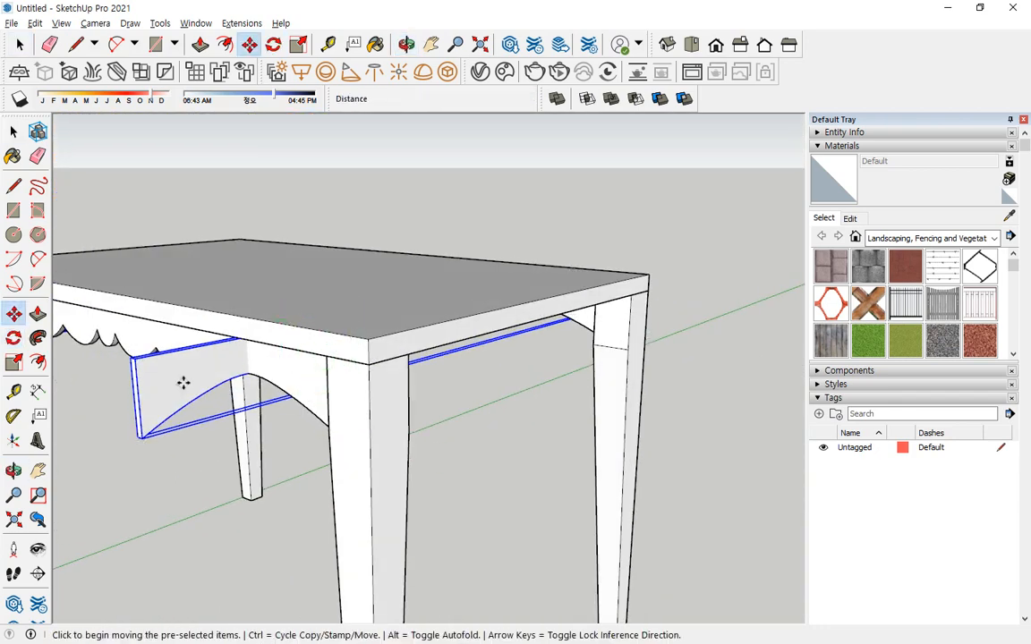
left_click(130, 333)
middle_click_drag(388, 391, 268, 331)
left_click(273, 320)
scroll(322, 334, "down", 2)
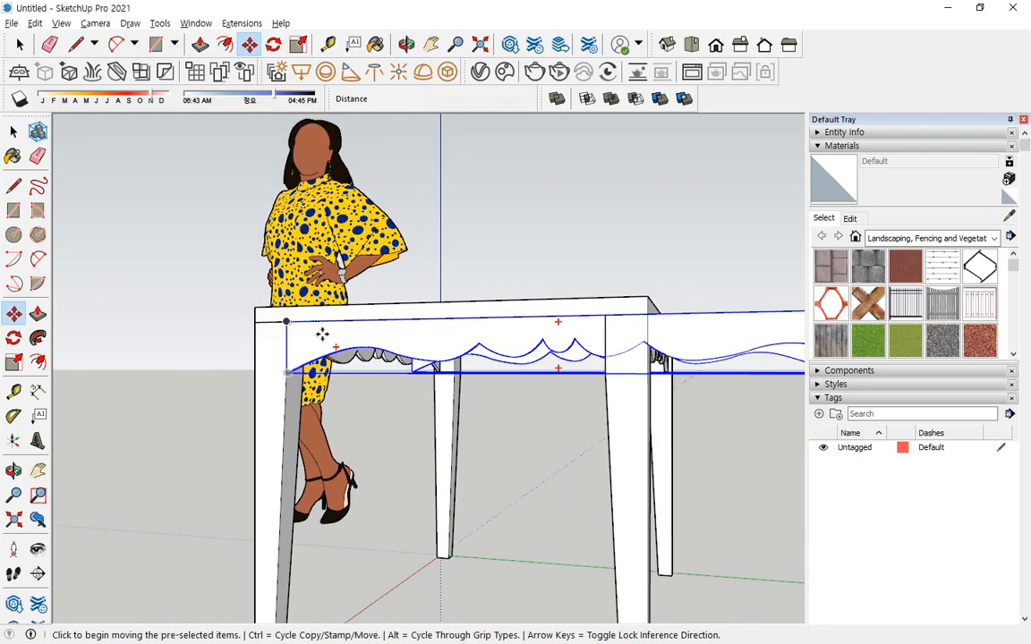
Scale the two rotated aprons along the green axis to about 0.58 so they fit between the short-side legs.
middle_click_drag(428, 327, 299, 443)
middle_click_drag(498, 475, 444, 429, "shift")
key("s")
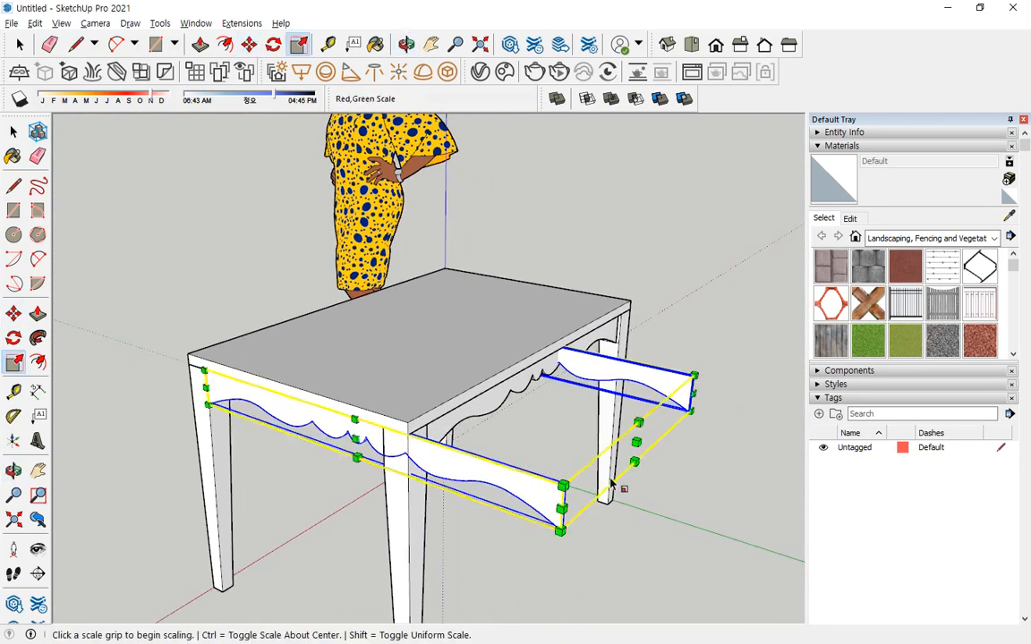
left_click(637, 442)
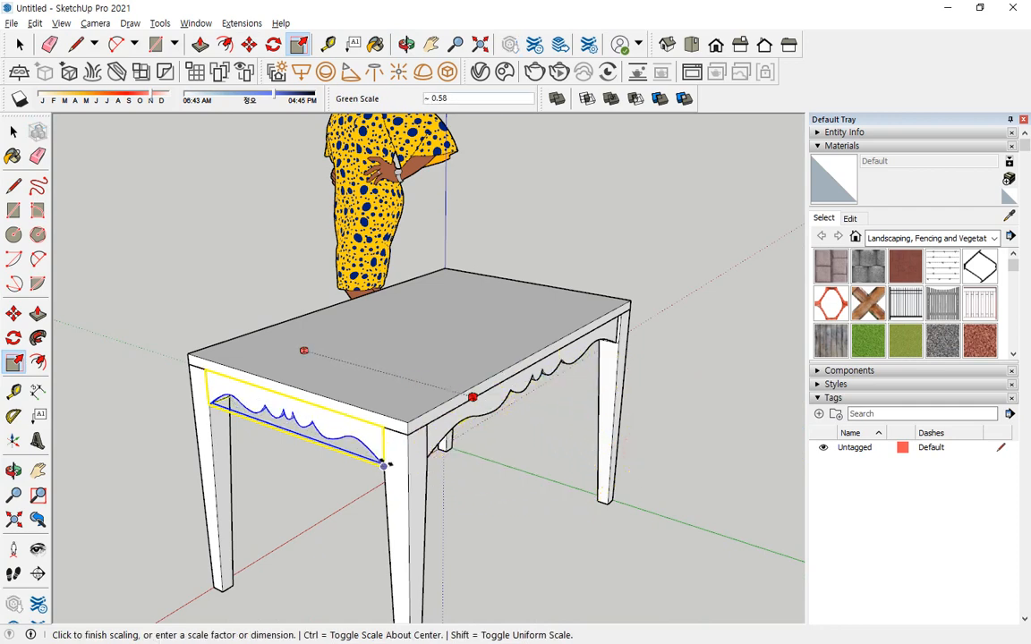
left_click(385, 465)
key("space")
Move the short apron at the origin end 470 mm so its top corner meets the inner edge of the leg there.
middle_click_drag(536, 475, 98, 405)
left_click(355, 425)
middle_click_drag(355, 425, 251, 399)
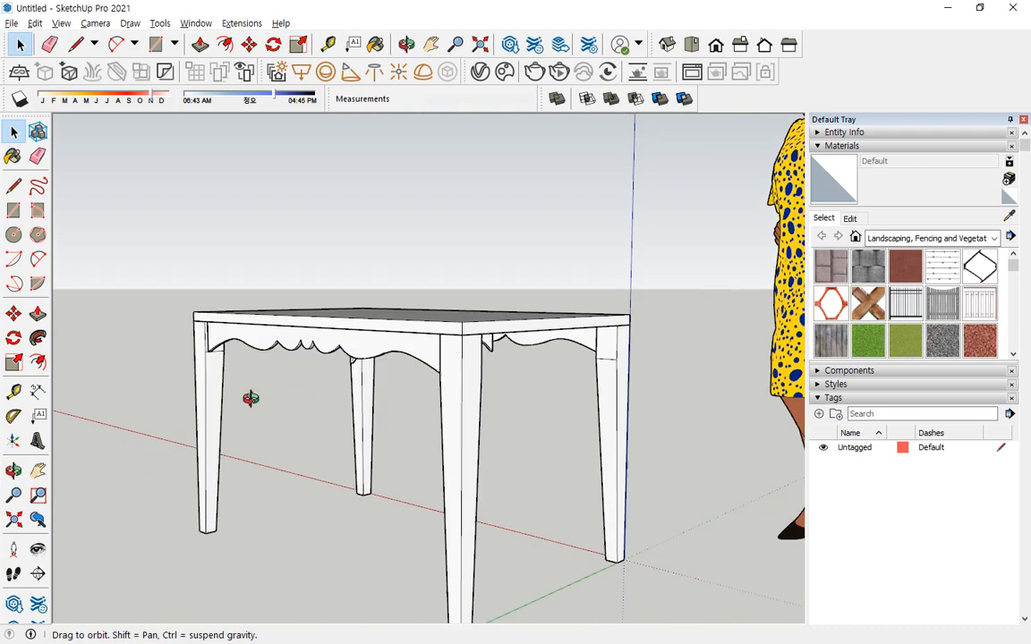
scroll(269, 376, "up", 3)
left_click(439, 313)
scroll(508, 338, "up", 4)
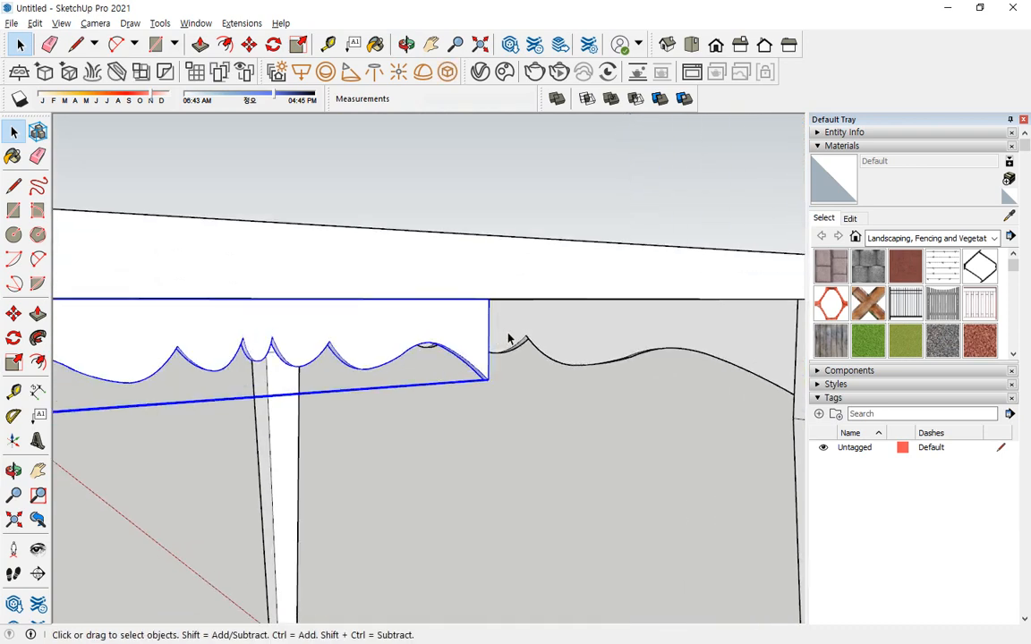
key("m")
left_click(488, 294)
middle_click_drag(704, 306, 465, 318)
left_click(512, 323)
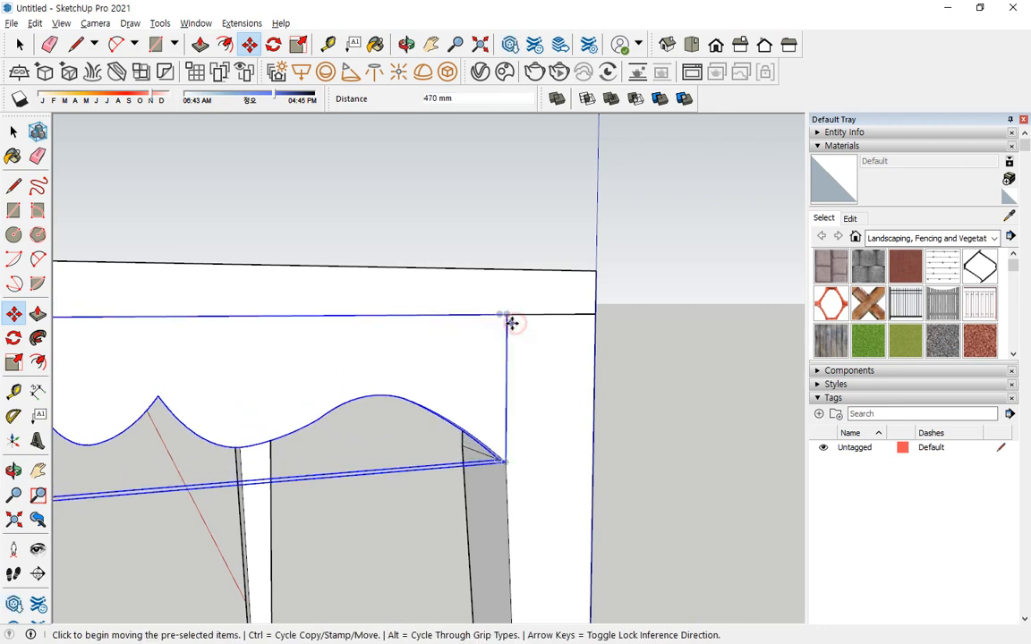
Inset the short apron at the origin end by 10 mm along the red axis.
left_click(507, 316)
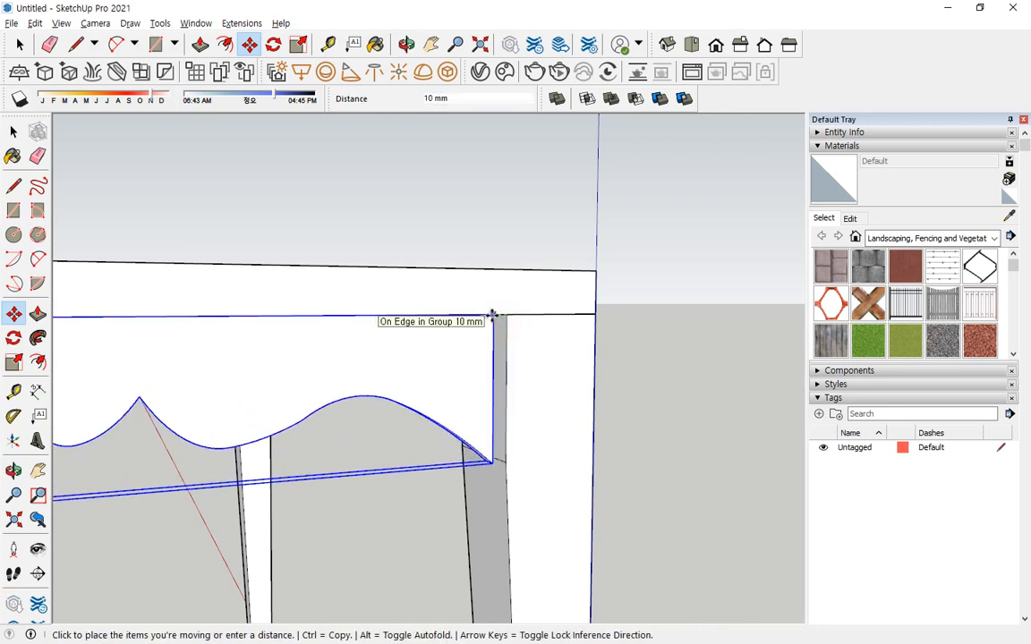
type("10")
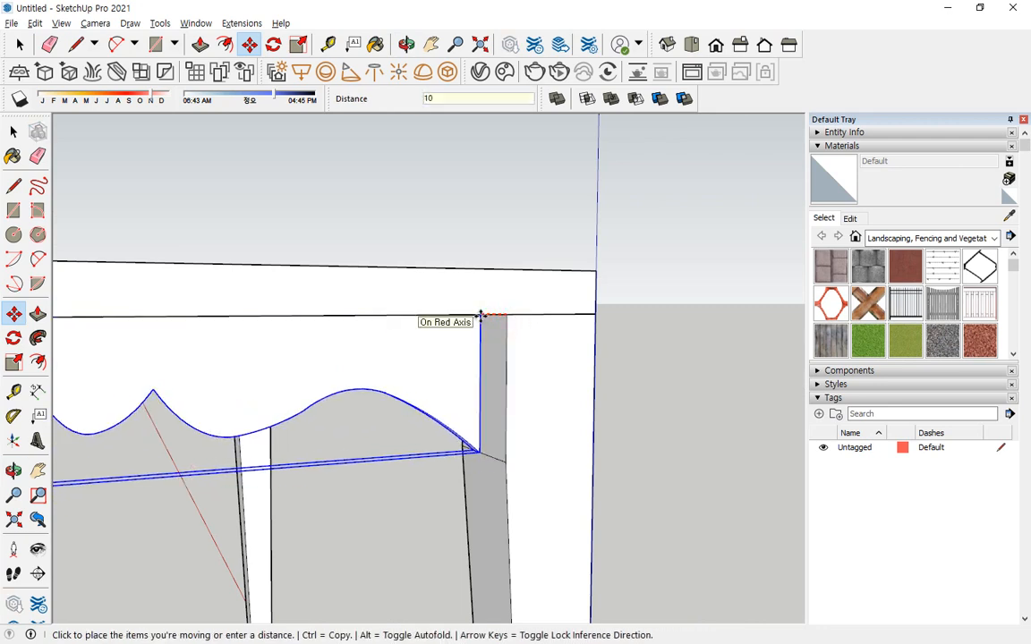
key("Return")
Move the short apron at the far end of the table inward along the red axis from the legs' outer faces.
scroll(351, 432, "down", 5)
middle_click_drag(352, 432, 552, 460)
key("space")
left_click(230, 467)
scroll(214, 467, "up", 5)
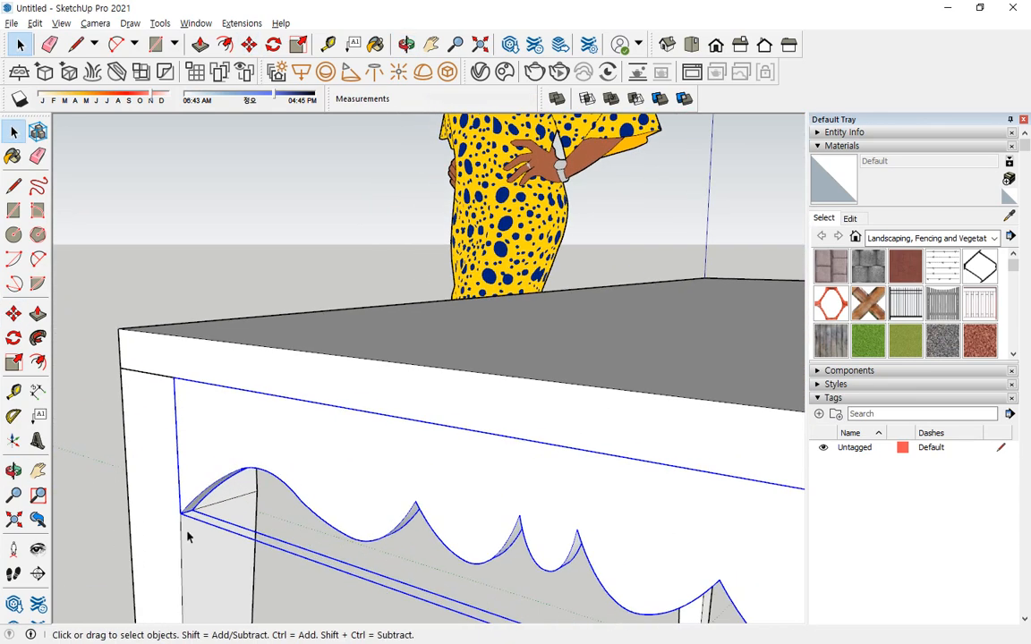
scroll(188, 537, "up", 1)
key("m")
left_click(183, 508)
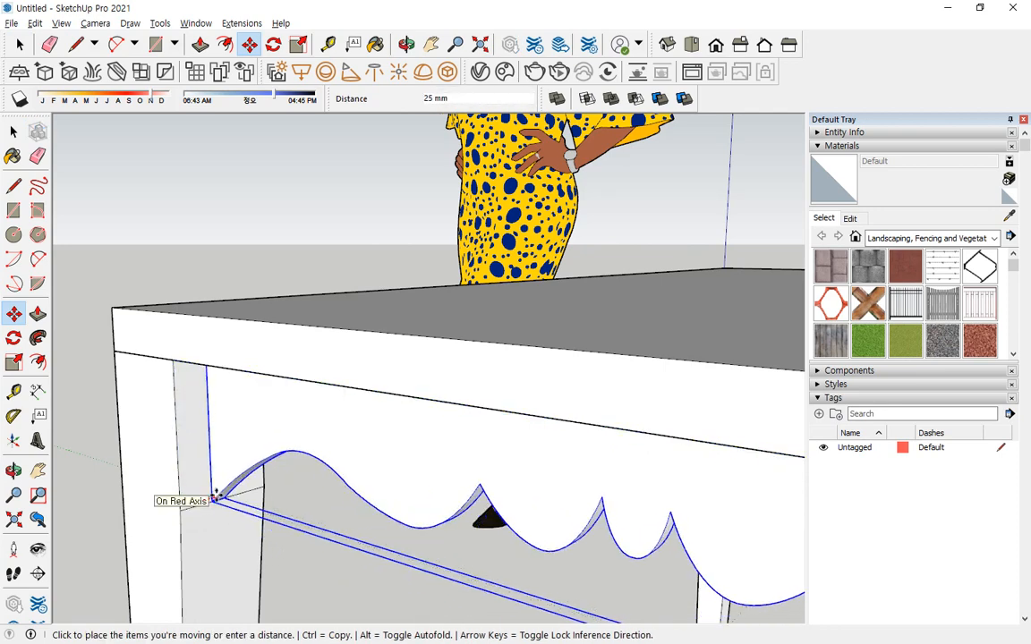
left_click(209, 497)
middle_click_drag(209, 496, 249, 524)
scroll(249, 523, "down", 5)
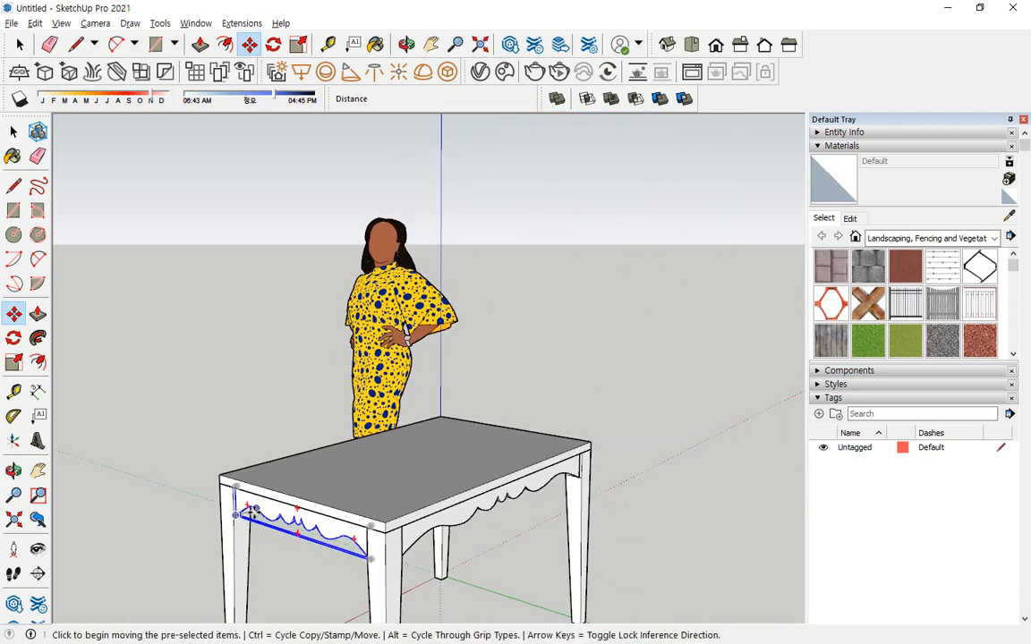
key("space")
middle_click_drag(596, 508, 555, 426)
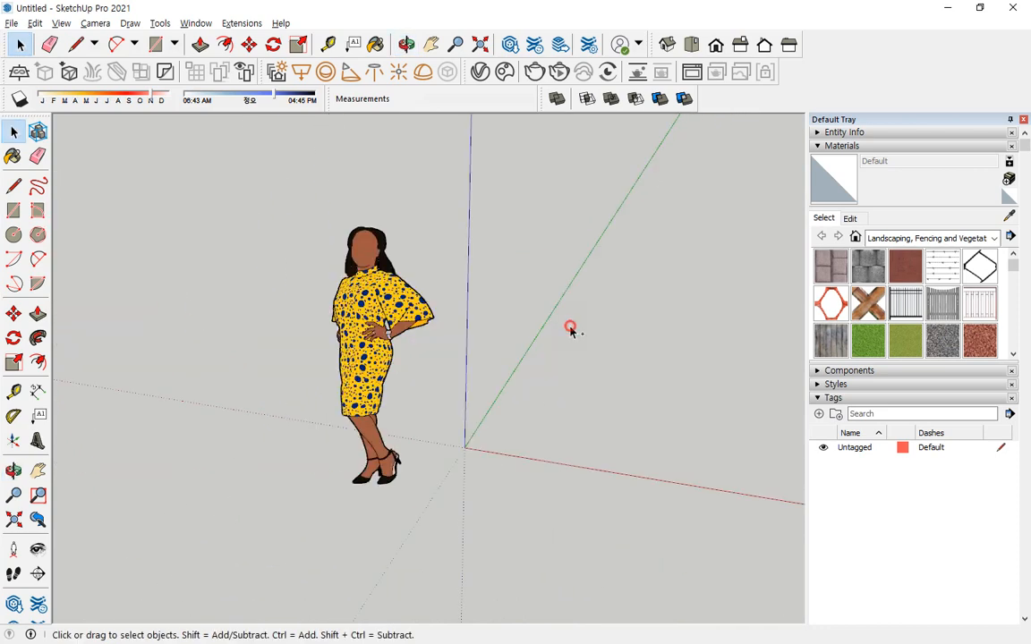
Import the wall lamp drawing img (1).jpg as an image.
left_click(12, 23)
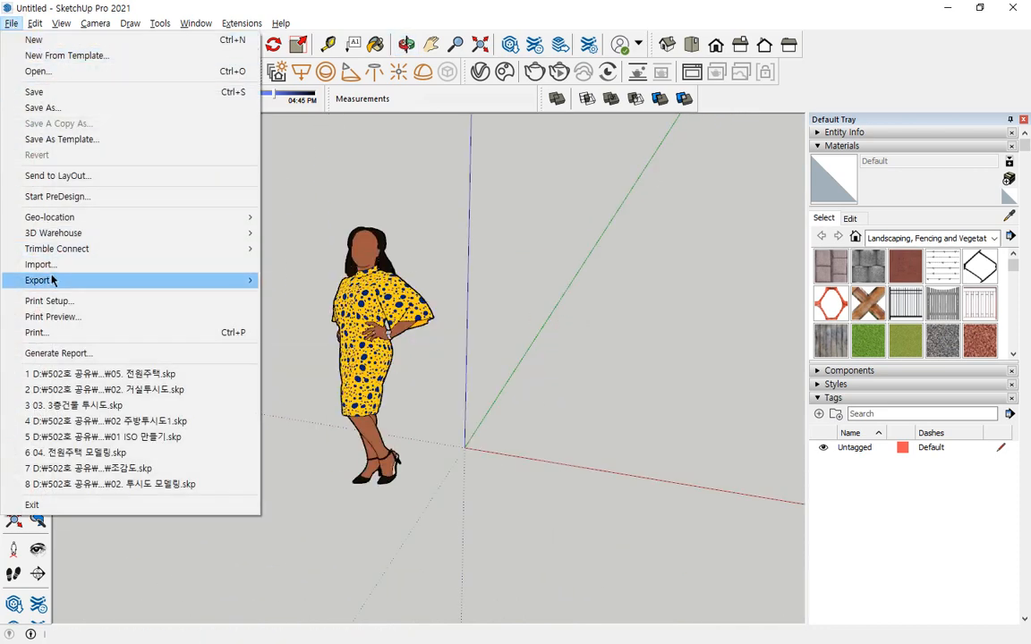
left_click(56, 264)
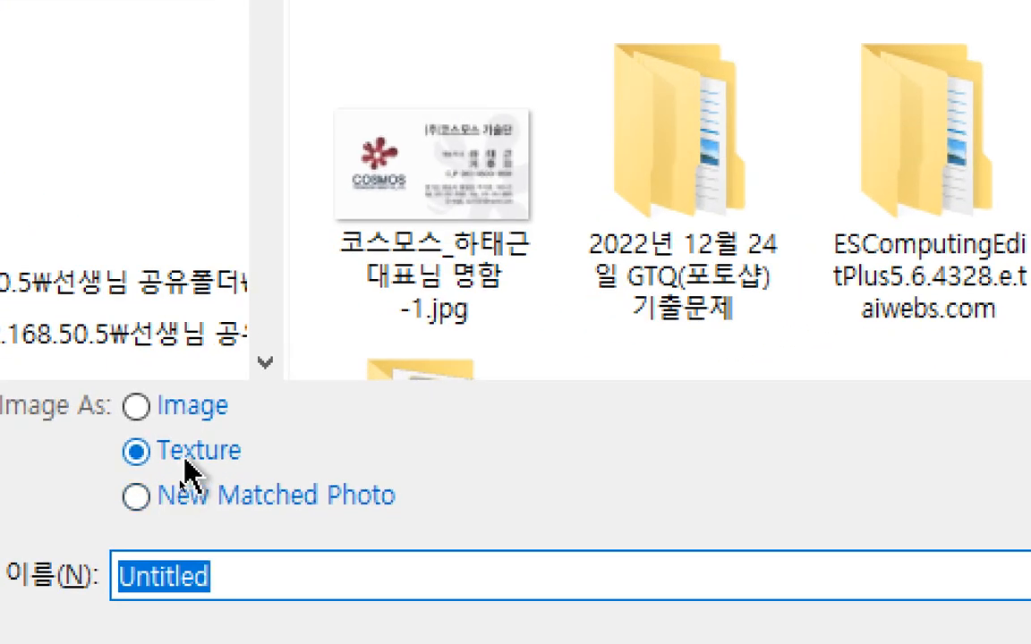
left_click(192, 408)
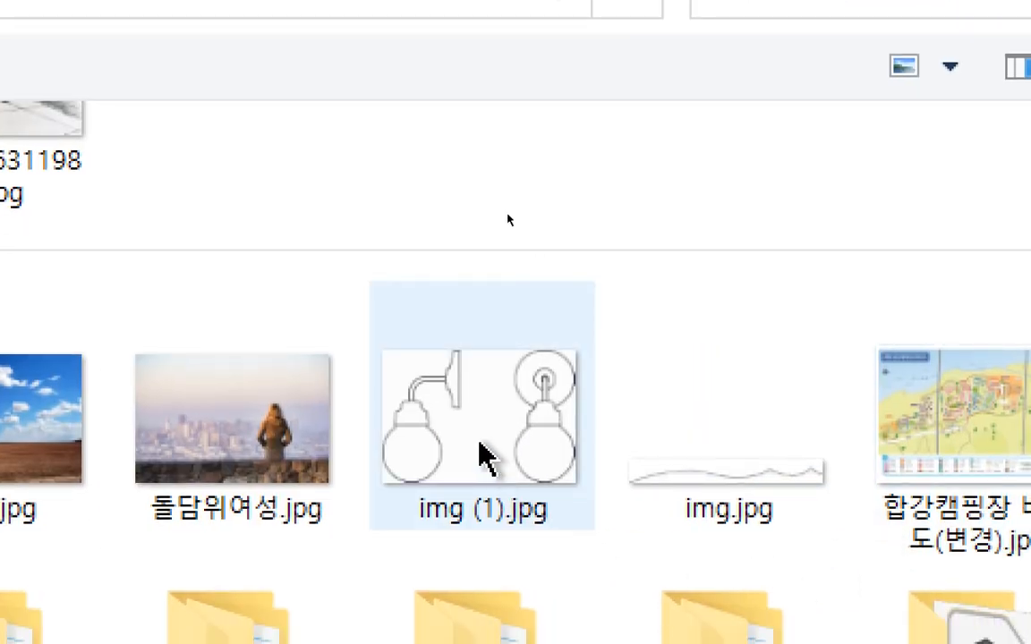
left_click(821, 480)
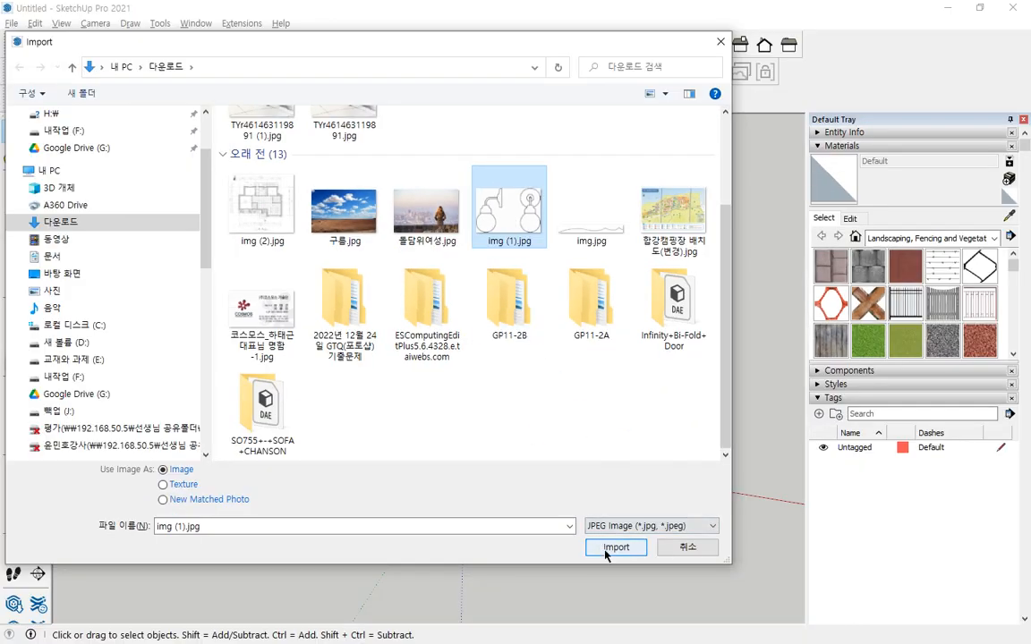
left_click(613, 547)
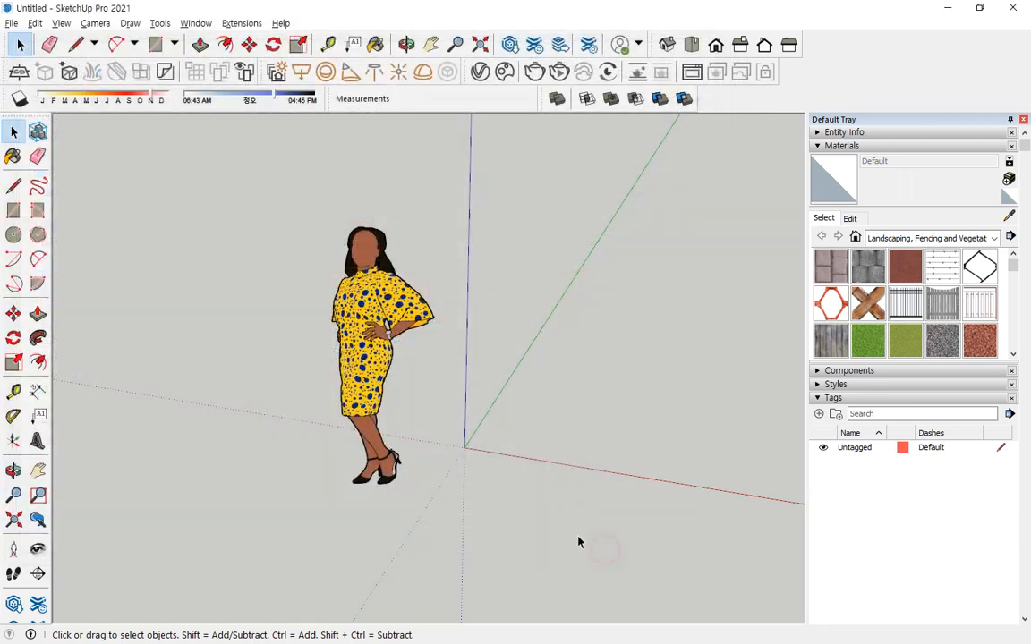
Place the imported lamp image flat on the ground from the origin with a height of 1000 mm.
left_click(465, 447)
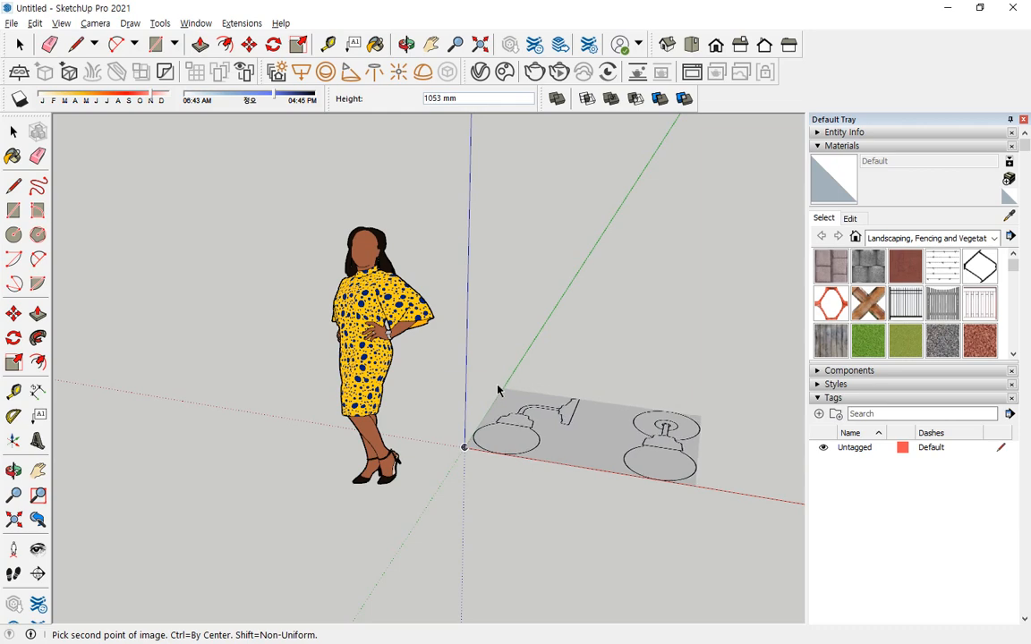
type("1000")
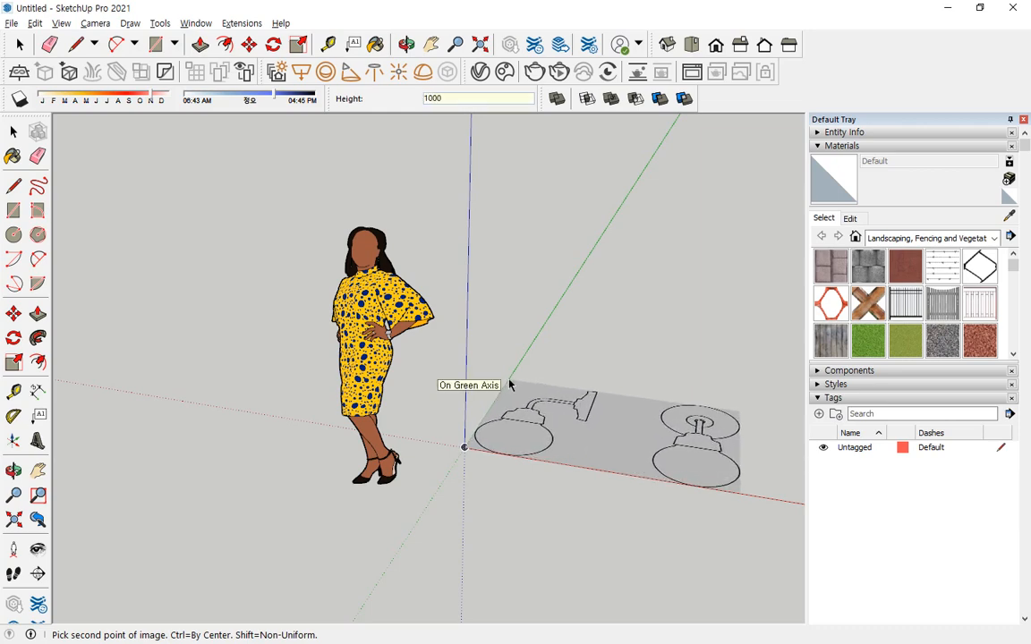
key("Return")
middle_click_drag(507, 393, 507, 438)
mouse_move(465, 421)
left_mouse_down()
mouse_move(476, 358)
mouse_move(463, 349)
mouse_move(498, 354)
left_mouse_up()
key("Escape")
Rotate the lamp image about its edge on the red axis so it stands upright.
middle_click_drag(605, 443, 616, 536)
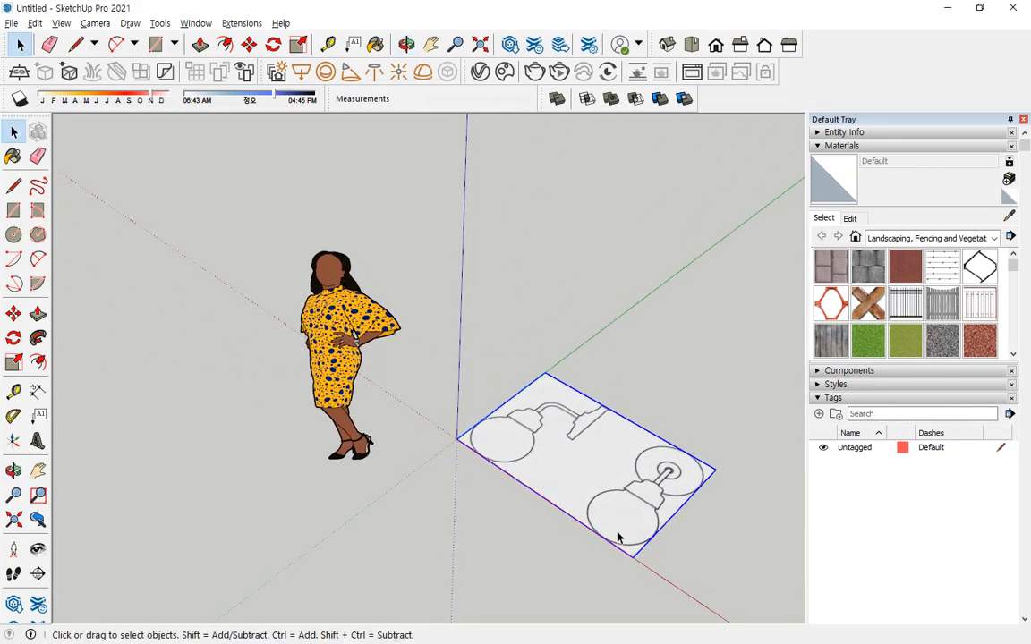
scroll(517, 421, "up", 5)
key("q")
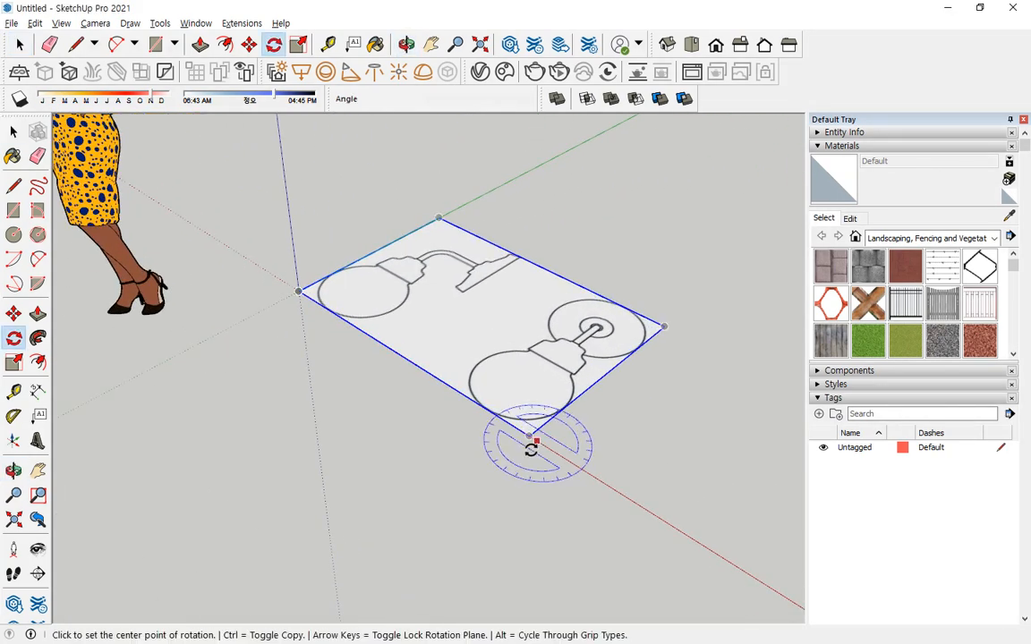
left_click(528, 438)
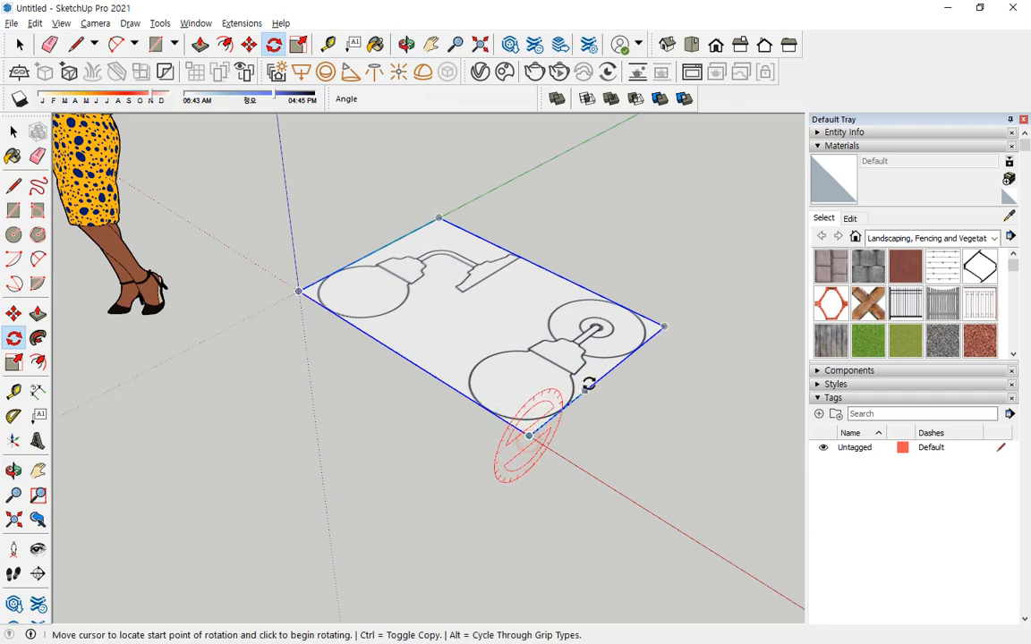
left_click(641, 341)
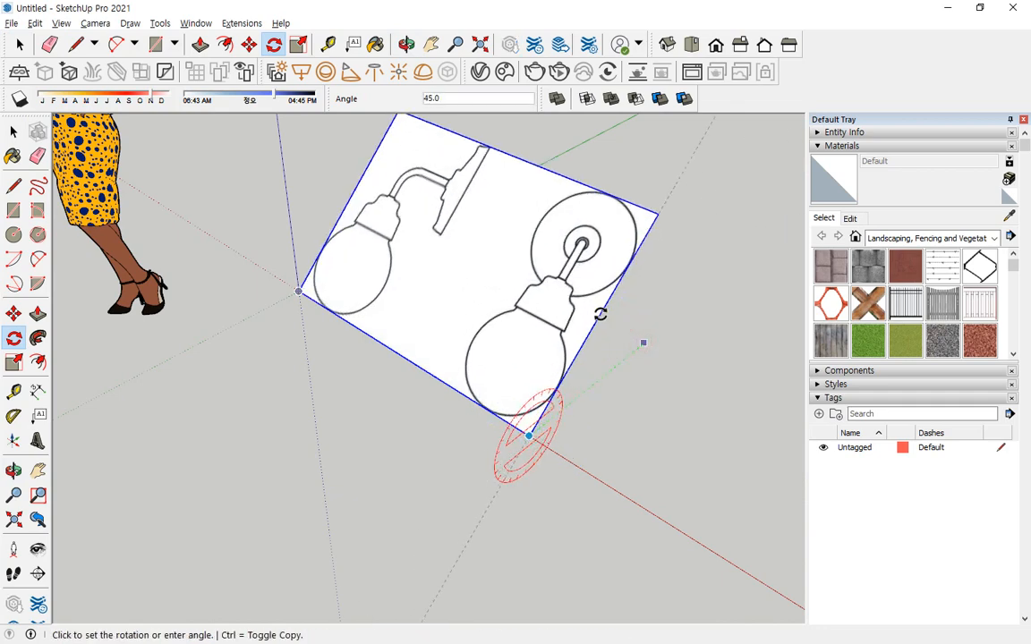
key("Return")
middle_click_drag(423, 380, 569, 349)
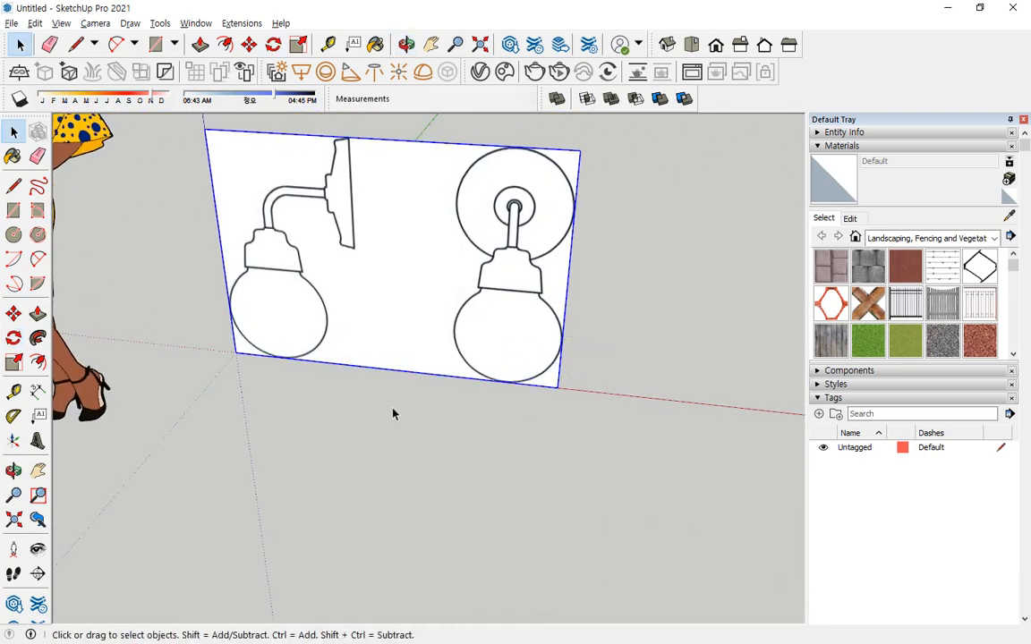
left_click(389, 408)
Explode the upright lamp image into a textured face with its own edges.
middle_click_drag(292, 376, 430, 249)
scroll(442, 306, "up", 3)
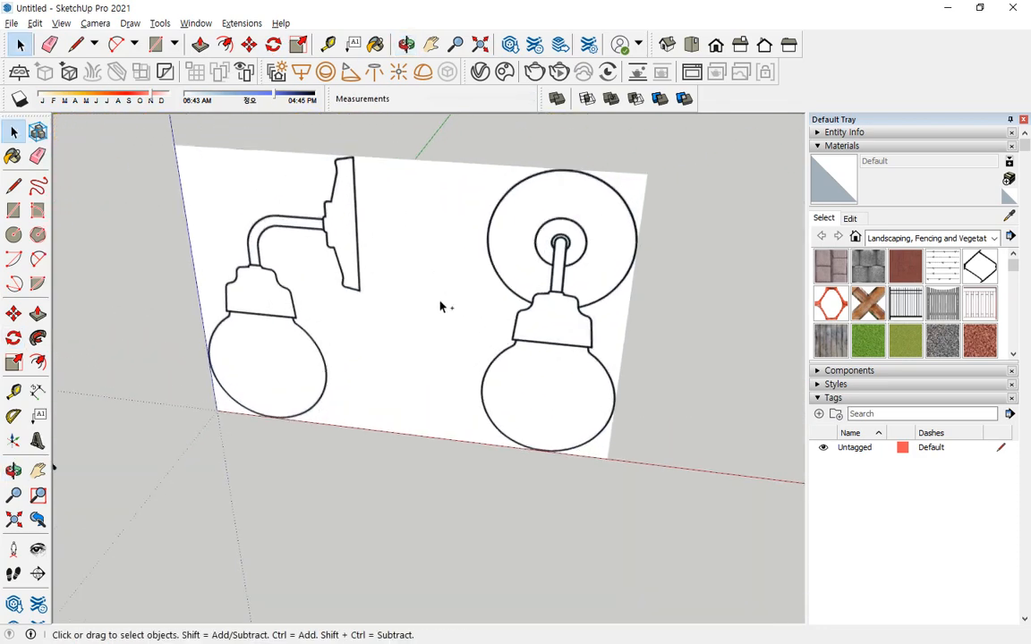
left_click(479, 249)
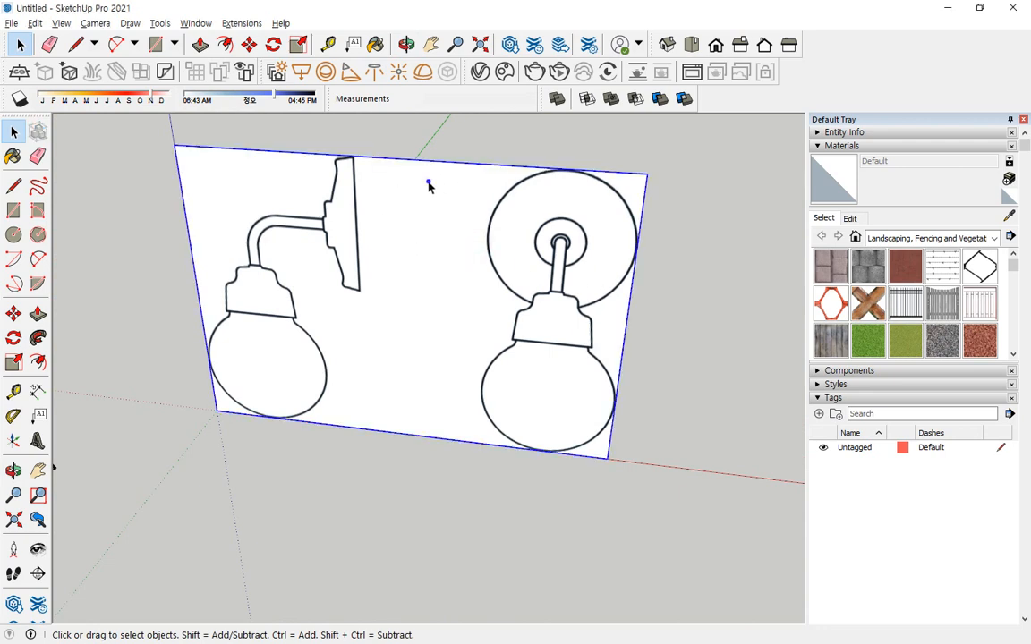
right_click(429, 185)
left_click(406, 180)
right_click(404, 195)
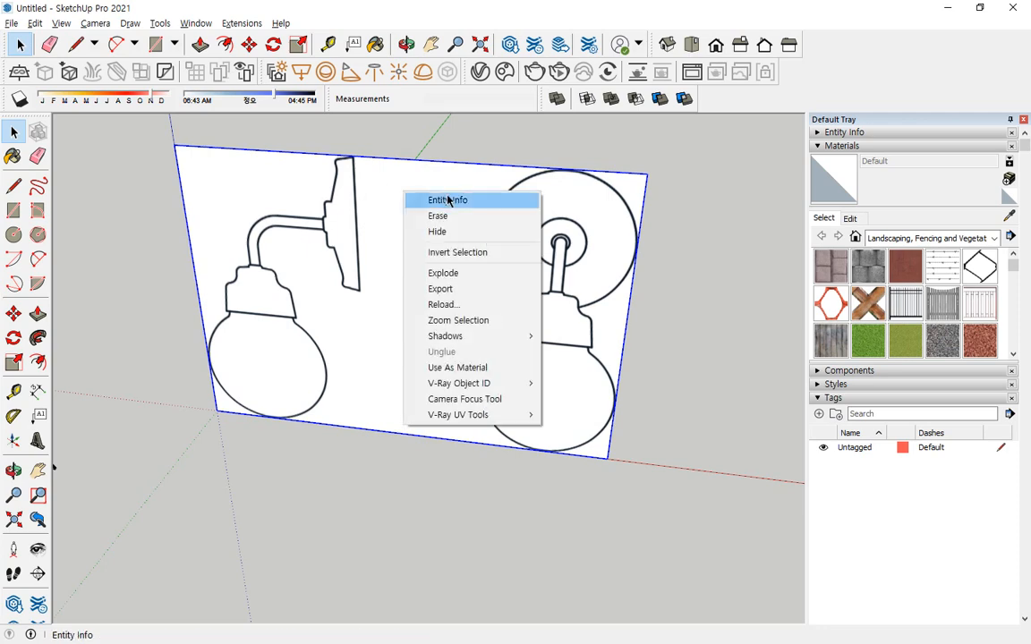
left_click(460, 273)
left_click(489, 557)
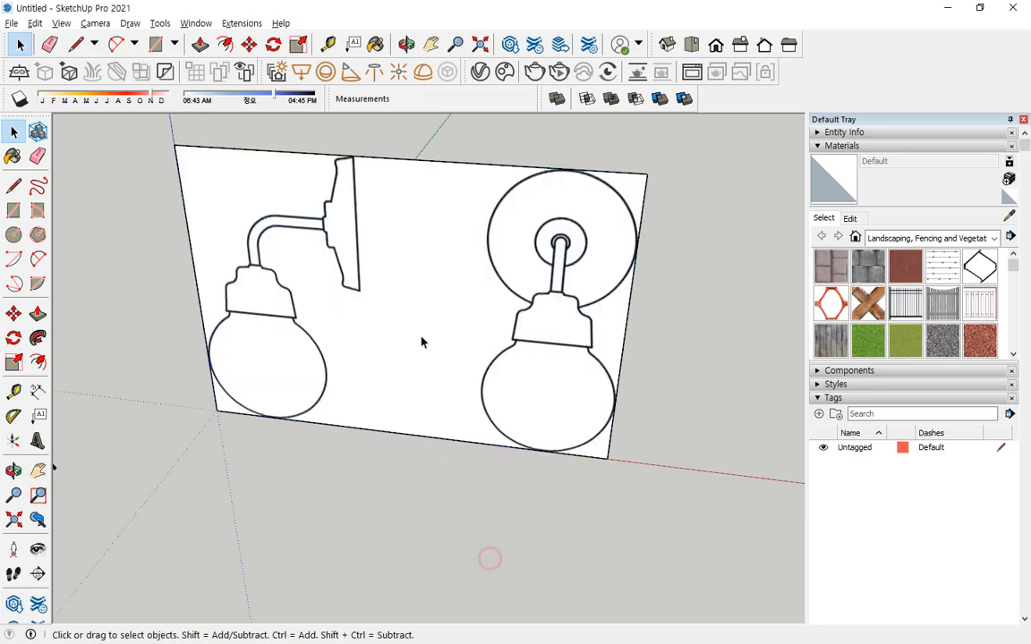
left_click(421, 303)
left_click(429, 560)
Draw a full-height rectangle about 272 × 1000 mm on the image between the side and front views of the lamp.
key("l")
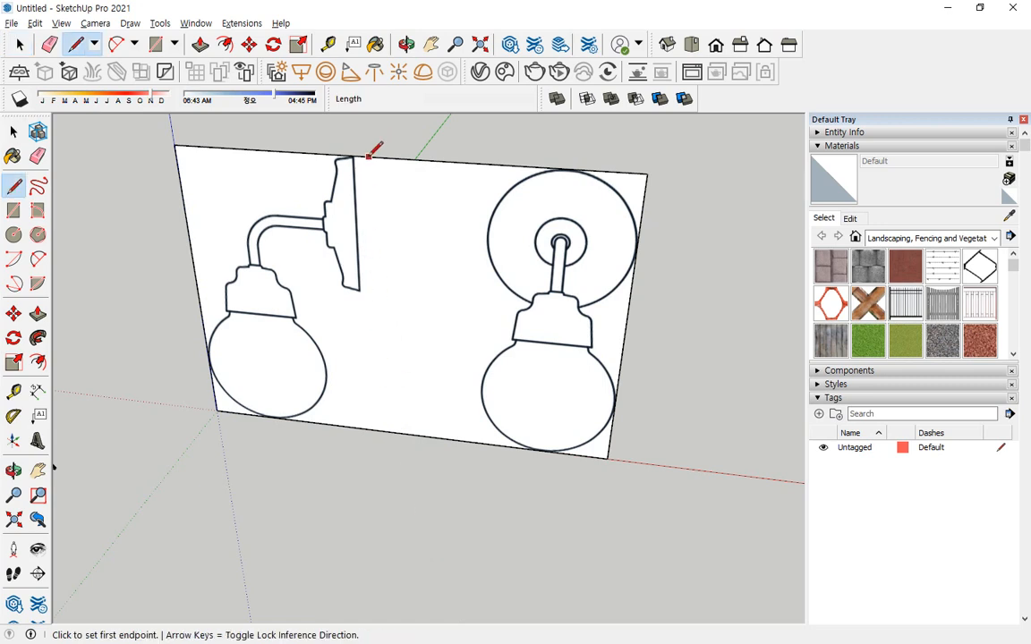
key("r")
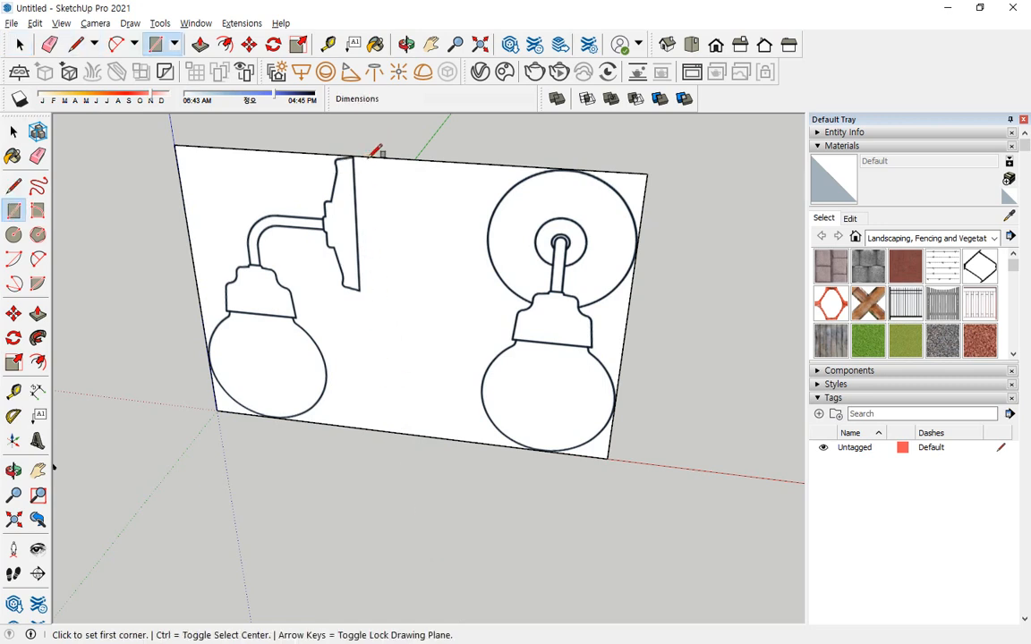
left_click(453, 438)
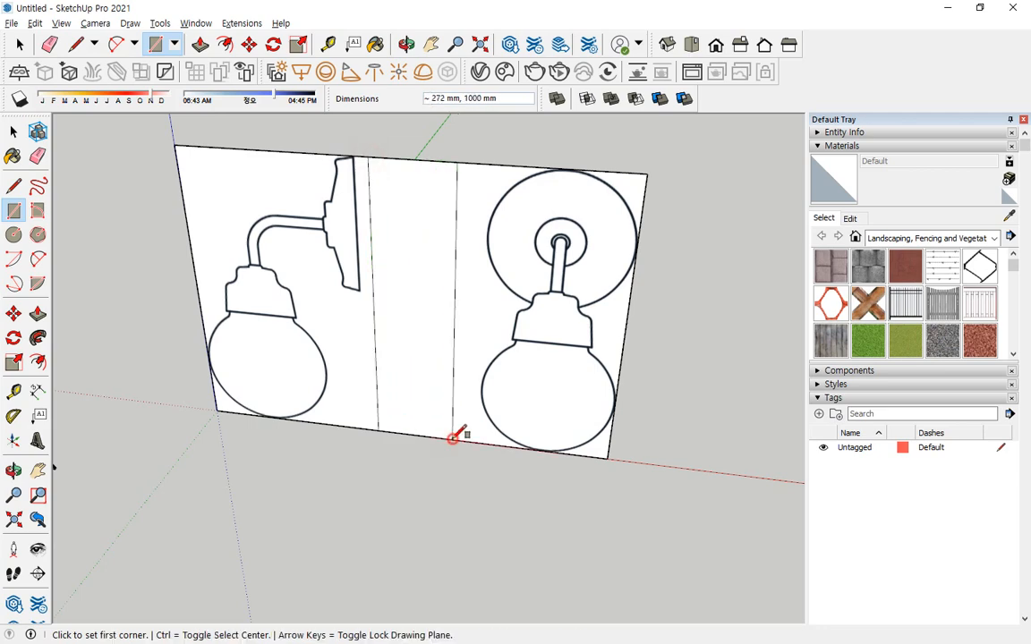
key("space")
Move the rectangle's edge nearest the side view along the red axis onto the back of the lamp's wall plate.
left_click(376, 341)
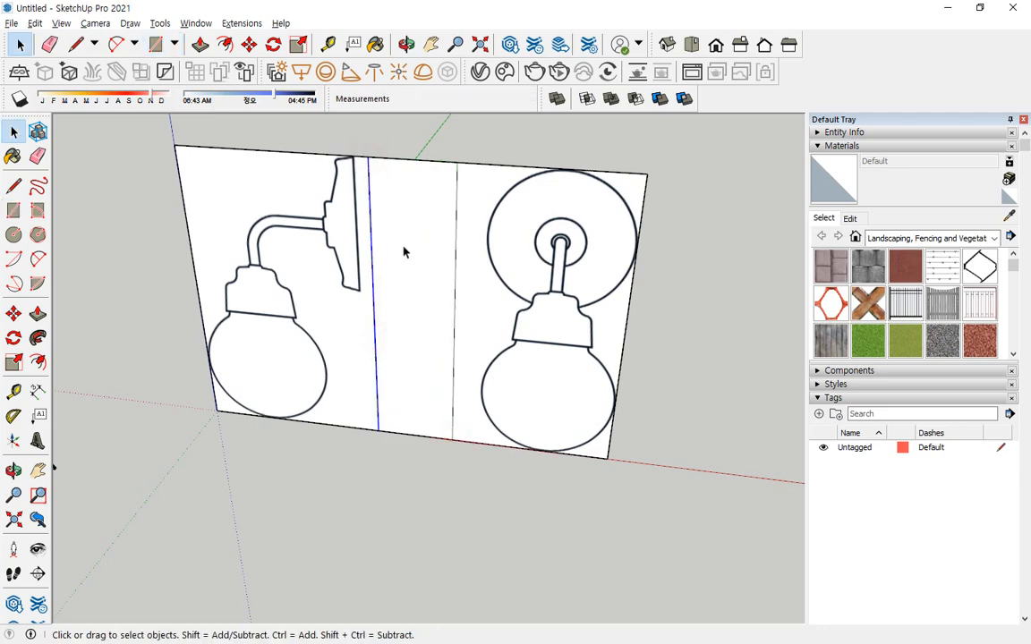
scroll(358, 165, "up", 5)
scroll(367, 167, "up", 2)
key("m")
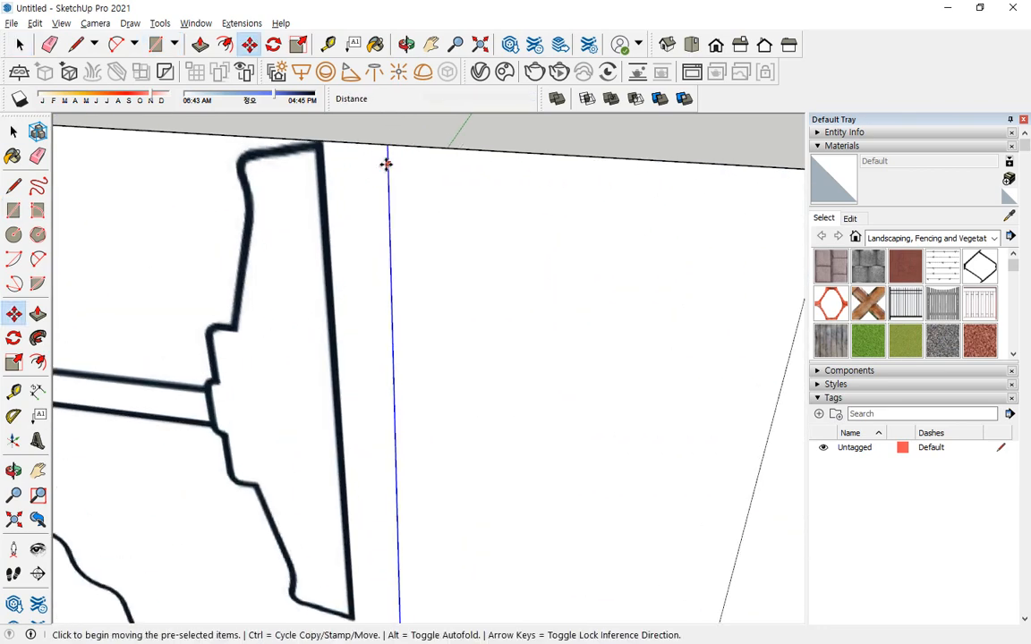
left_click(386, 161)
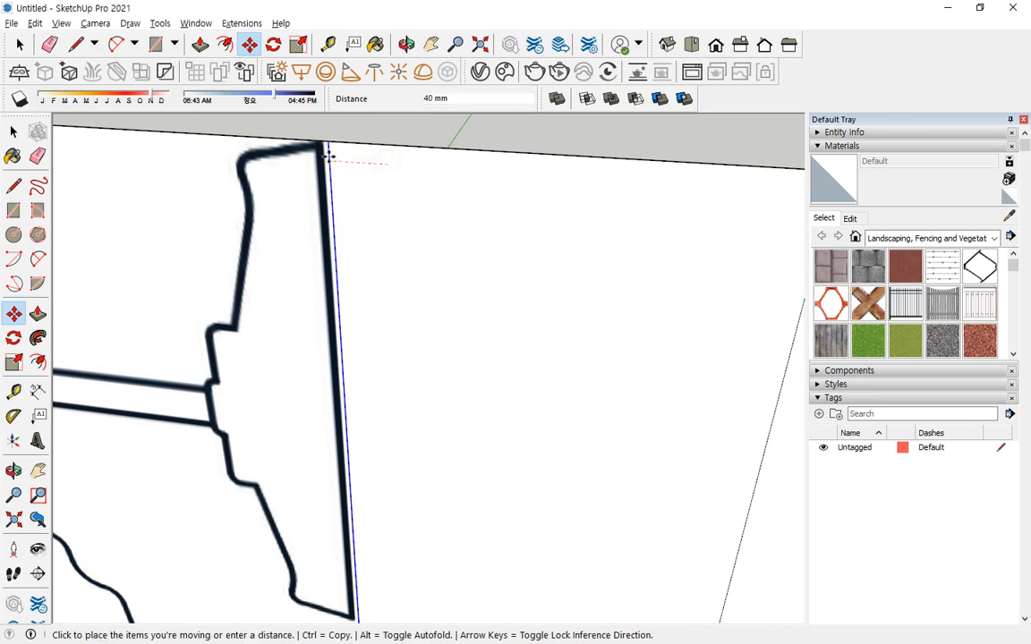
left_click(324, 154)
scroll(438, 228, "down", 4)
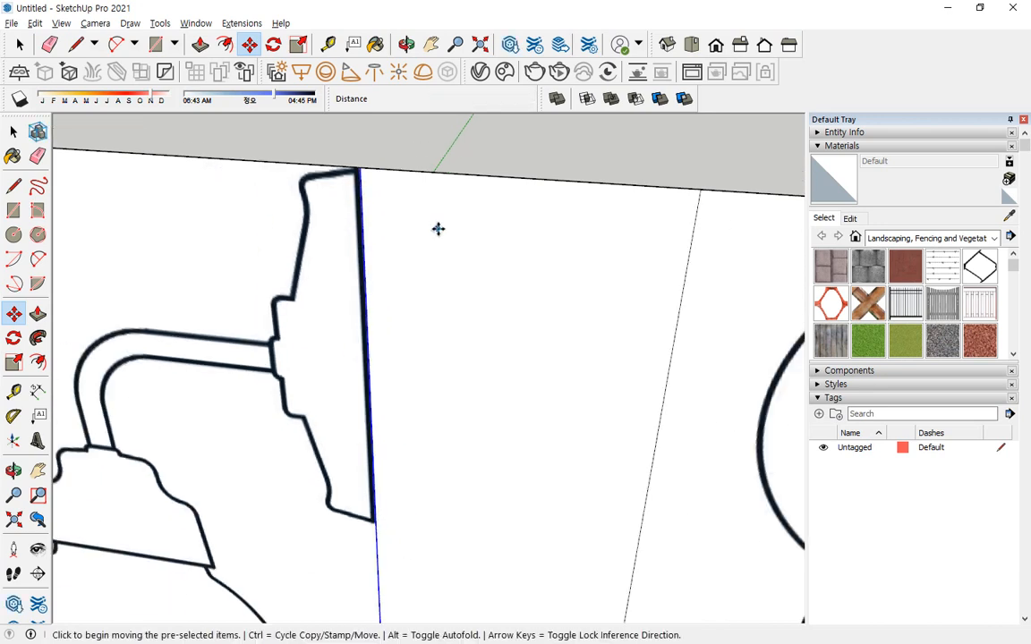
Move the rectangle's other vertical edge about 94 mm along the red axis to the outer circle of the front view.
key("space")
left_click(637, 282)
scroll(614, 281, "up", 3)
middle_click_drag(614, 281, 416, 235, "shift")
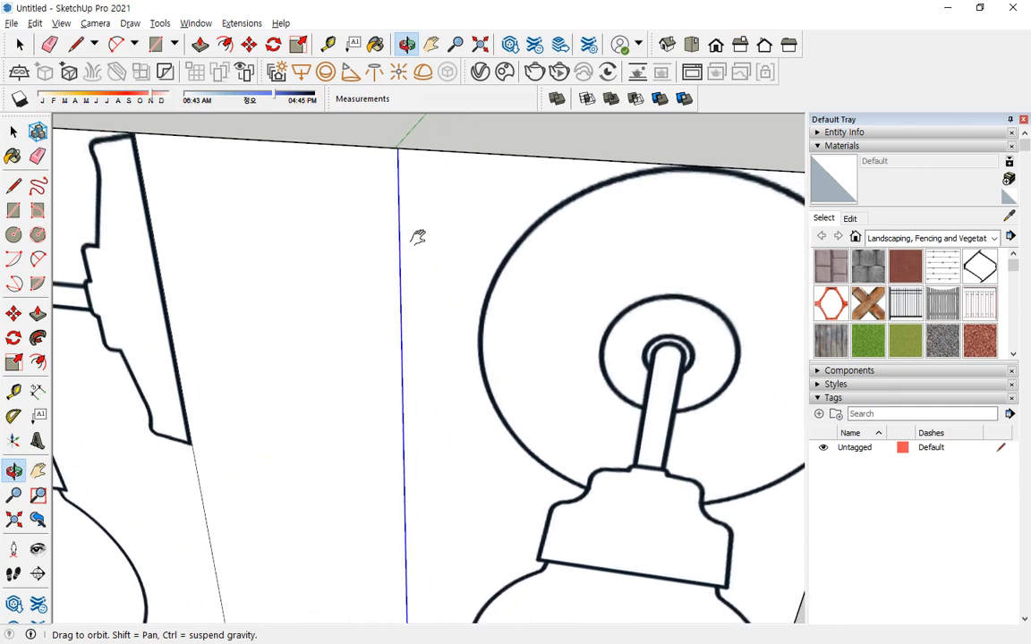
key("m")
left_click(396, 316)
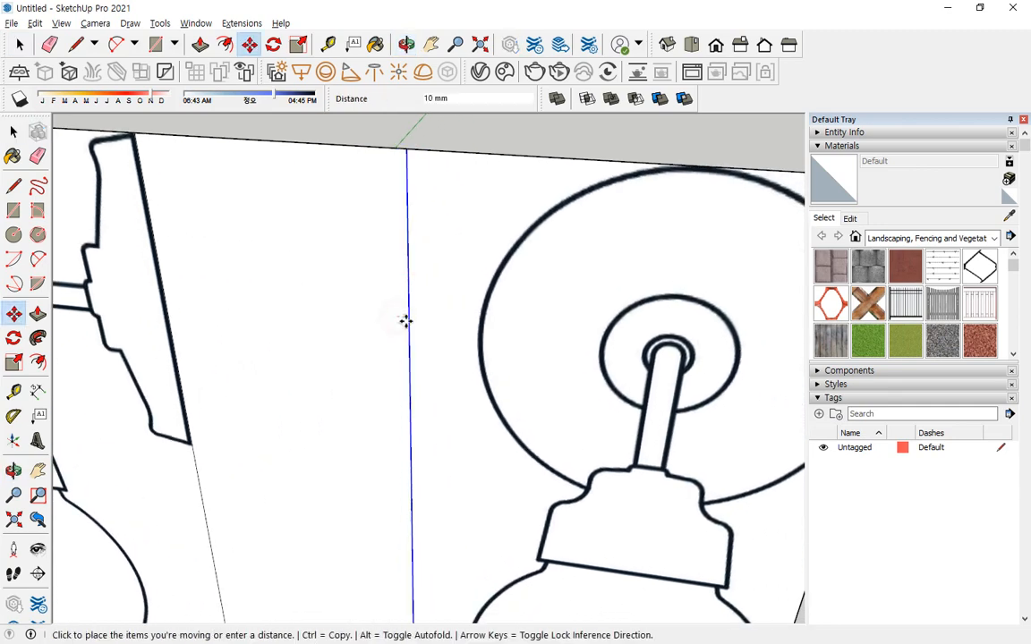
left_click(472, 322)
scroll(439, 357, "down", 6)
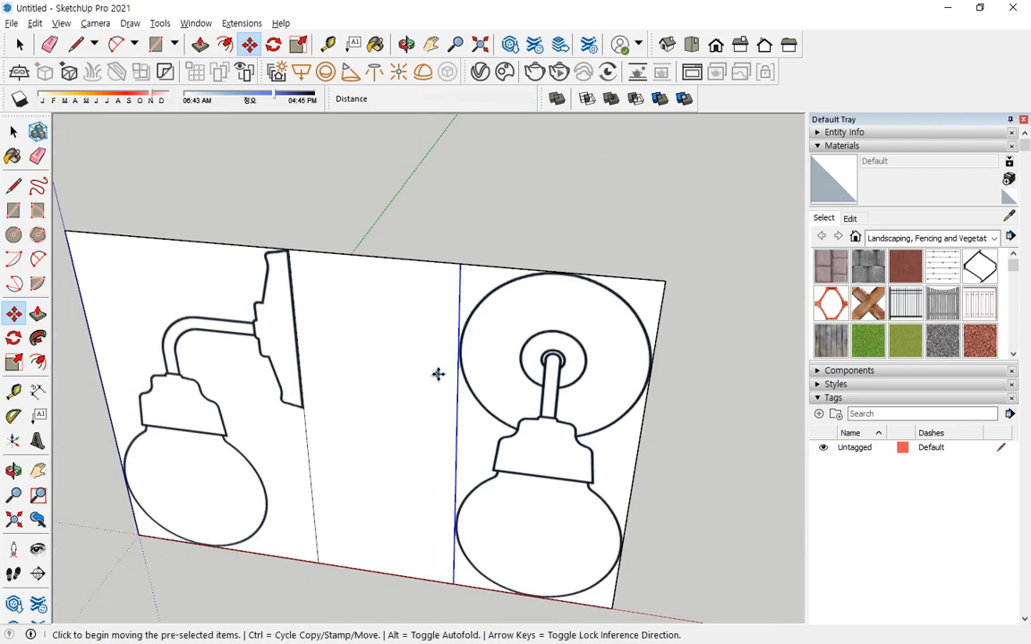
Erase the upper and lower edges of the blank middle strip to separate the two lamp views.
key("e")
left_click_drag(361, 591, 362, 527)
left_click_drag(371, 284, 374, 204)
key("space")
scroll(403, 371, "down", 5)
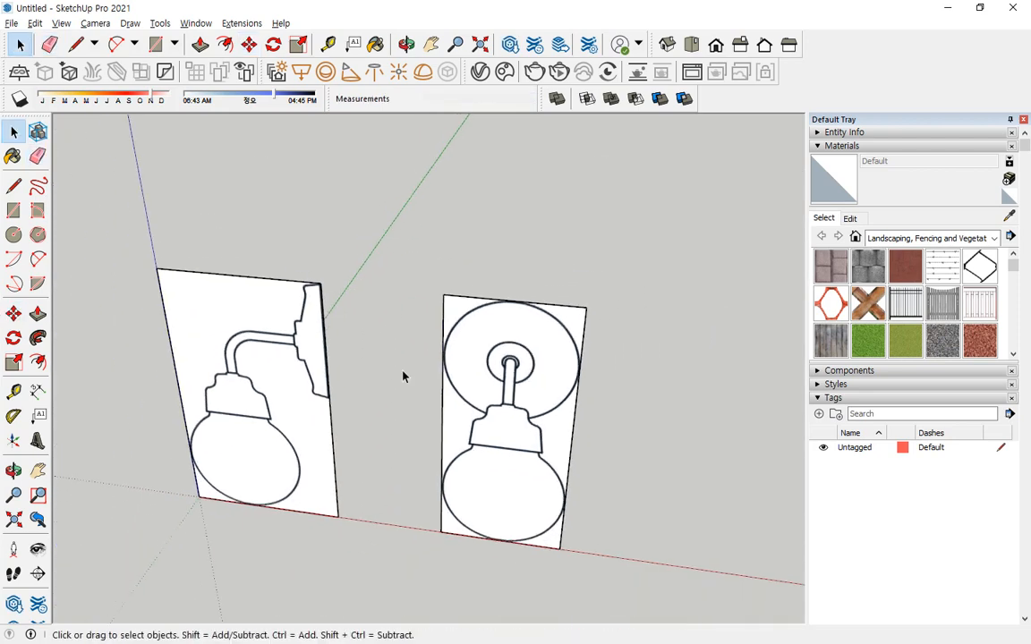
Make a group from the face and edges of the lamp's side view.
middle_click_drag(361, 371, 391, 343, "shift")
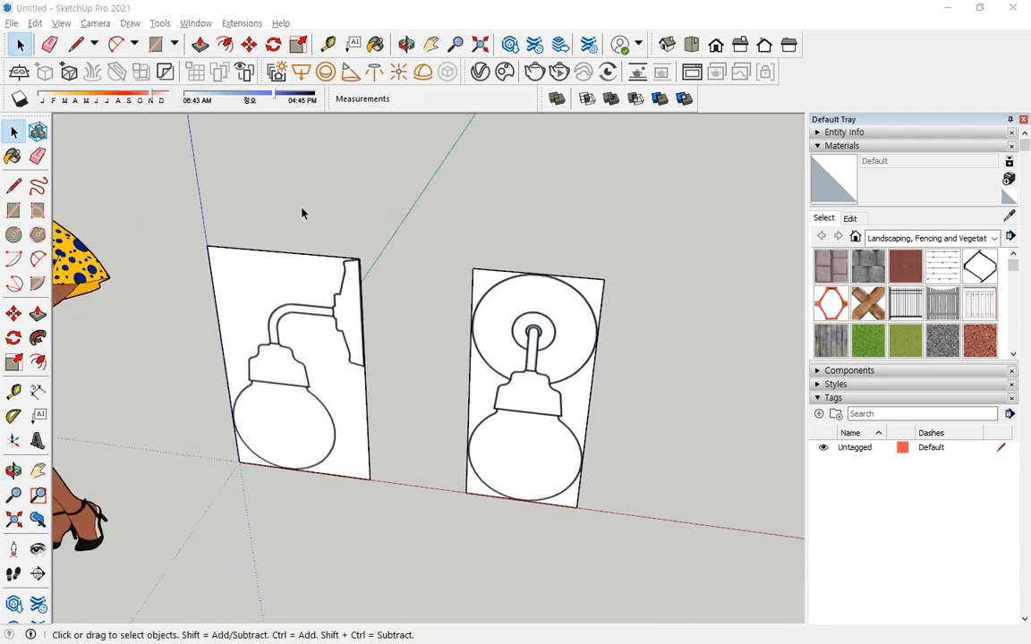
left_click_drag(165, 185, 385, 562)
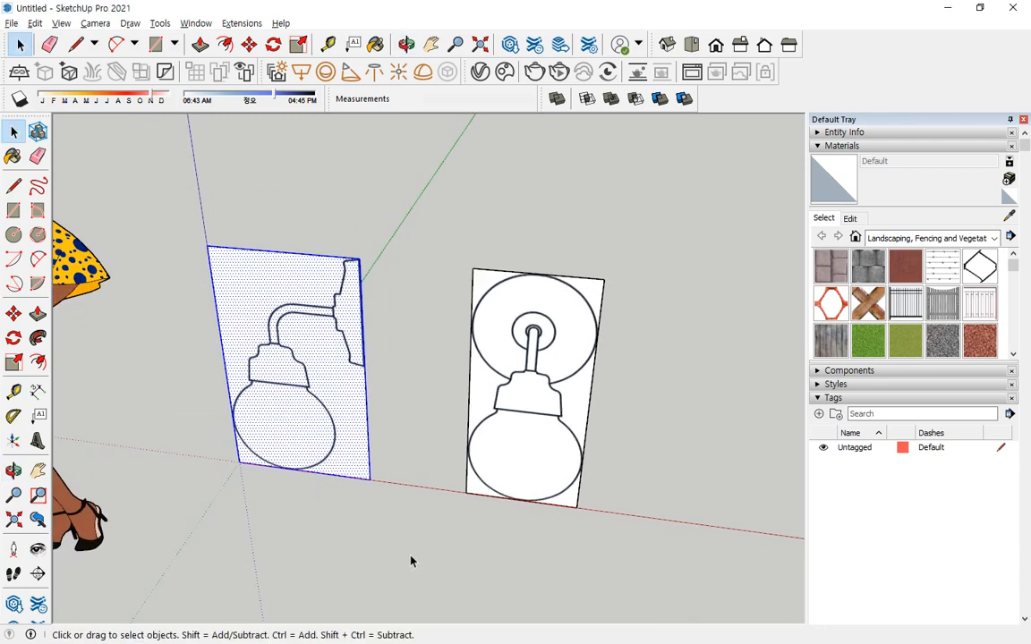
left_click_drag(431, 230, 685, 642)
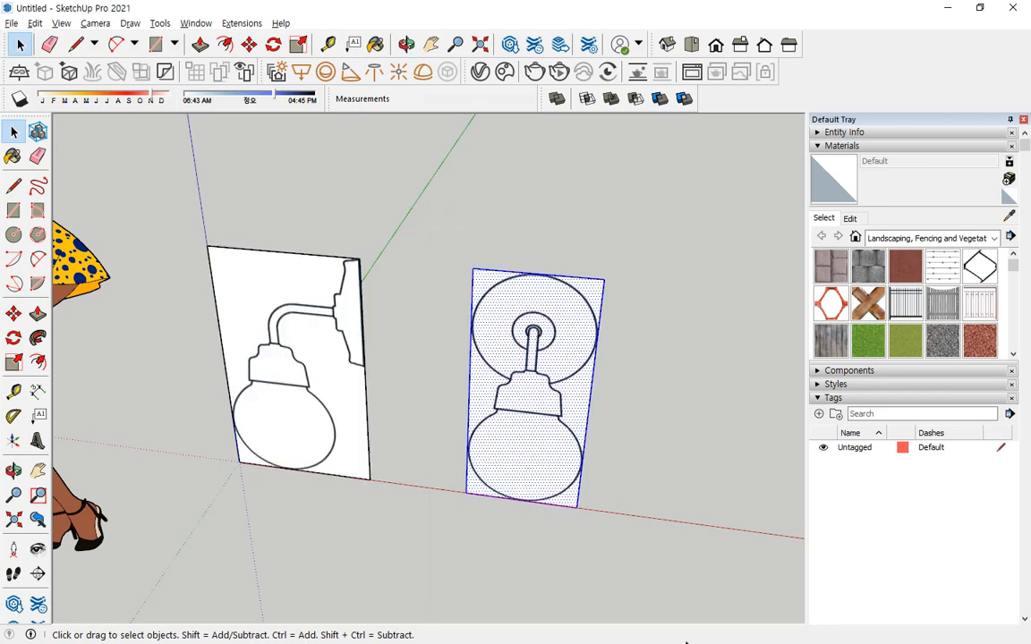
left_click_drag(183, 587, 183, 583)
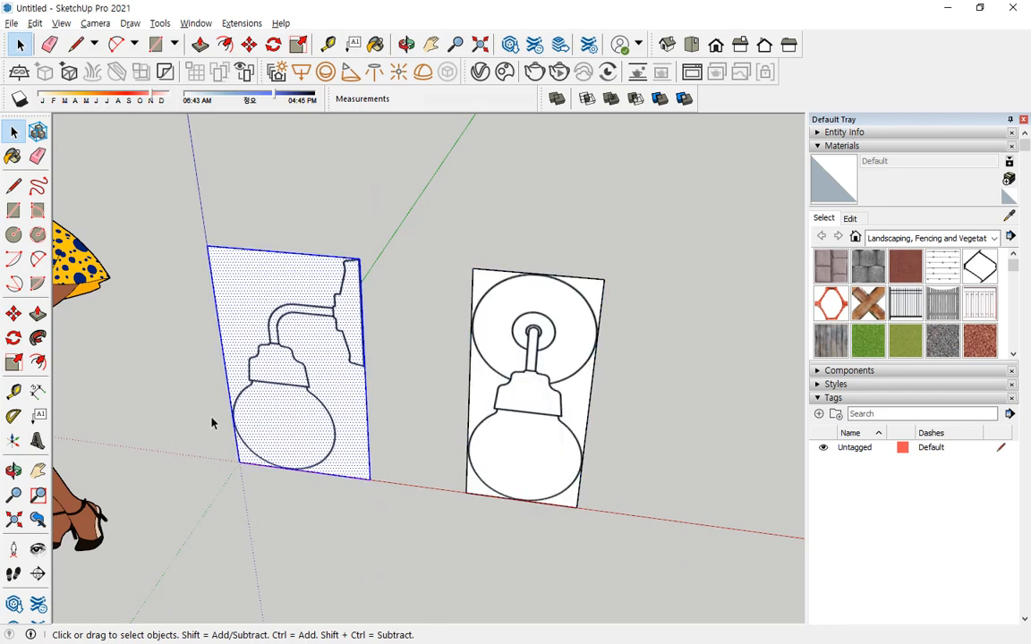
right_click(249, 260)
left_click(300, 382)
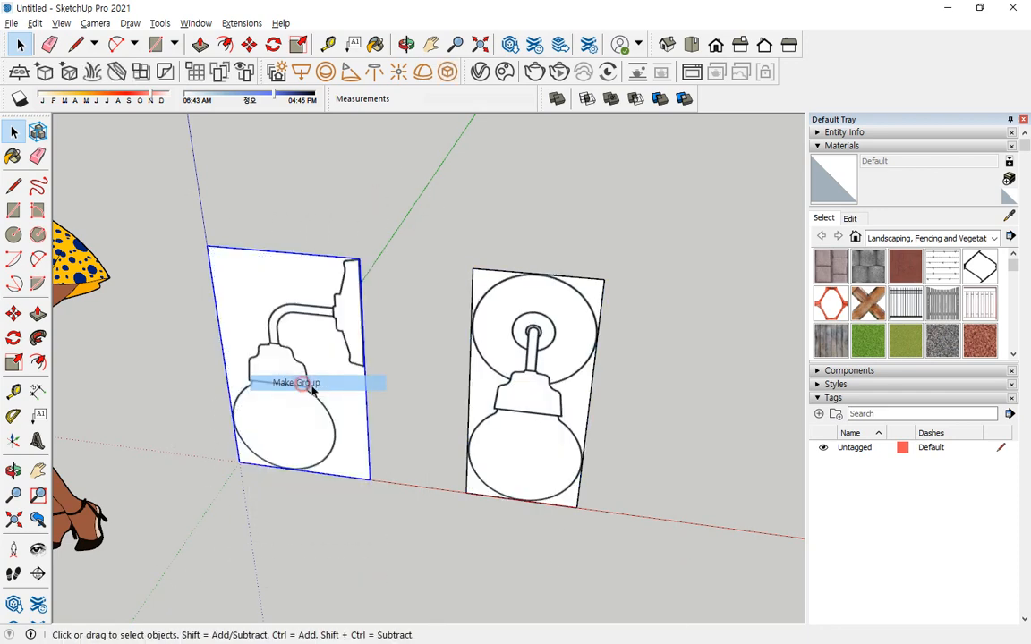
Make a group from the face and edges of the lamp's front view.
left_click_drag(440, 184, 634, 639)
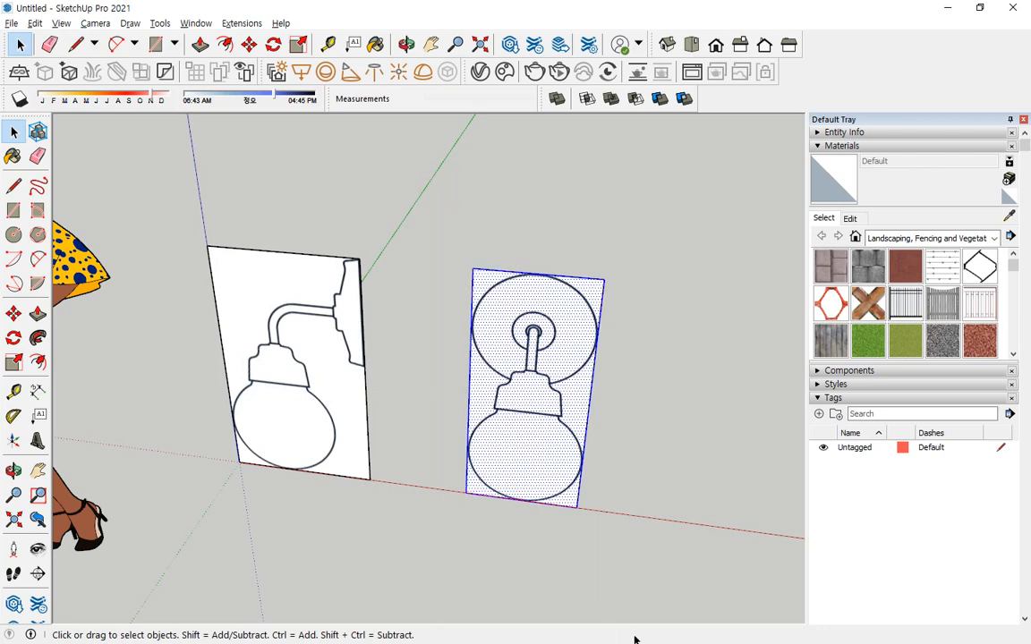
right_click(562, 307)
left_click(595, 427)
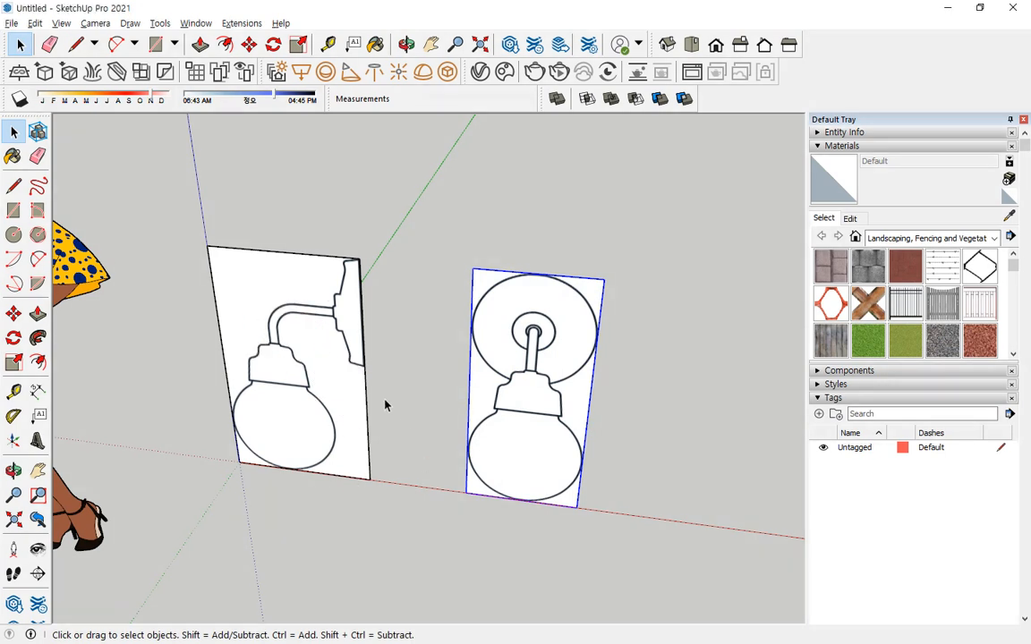
Rotate the side-view group about its lower corner nearest the front view until it stands perpendicular to the front view.
left_click(353, 429)
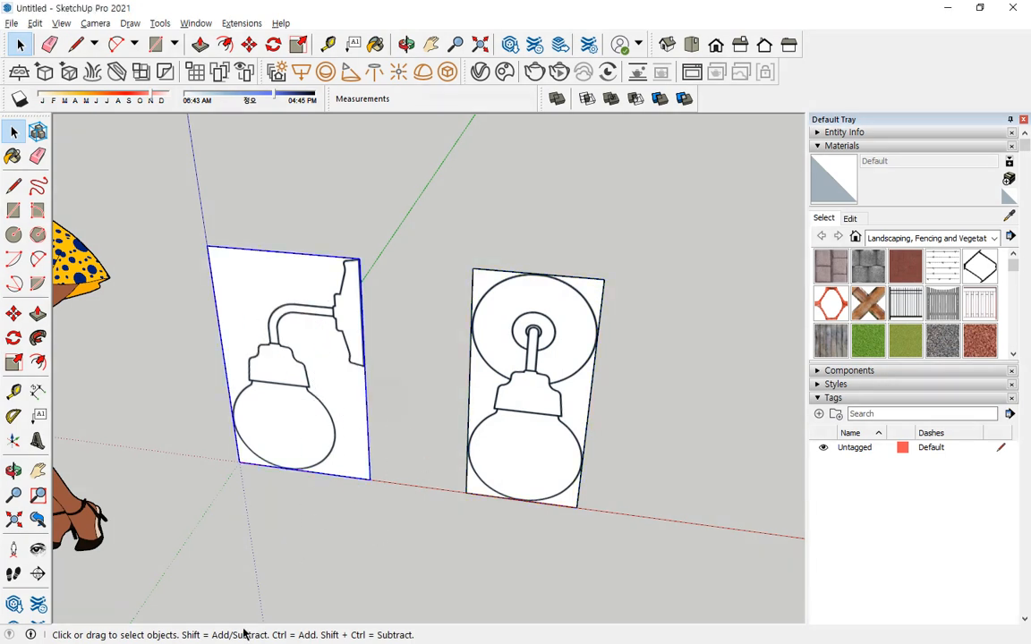
left_click(14, 338)
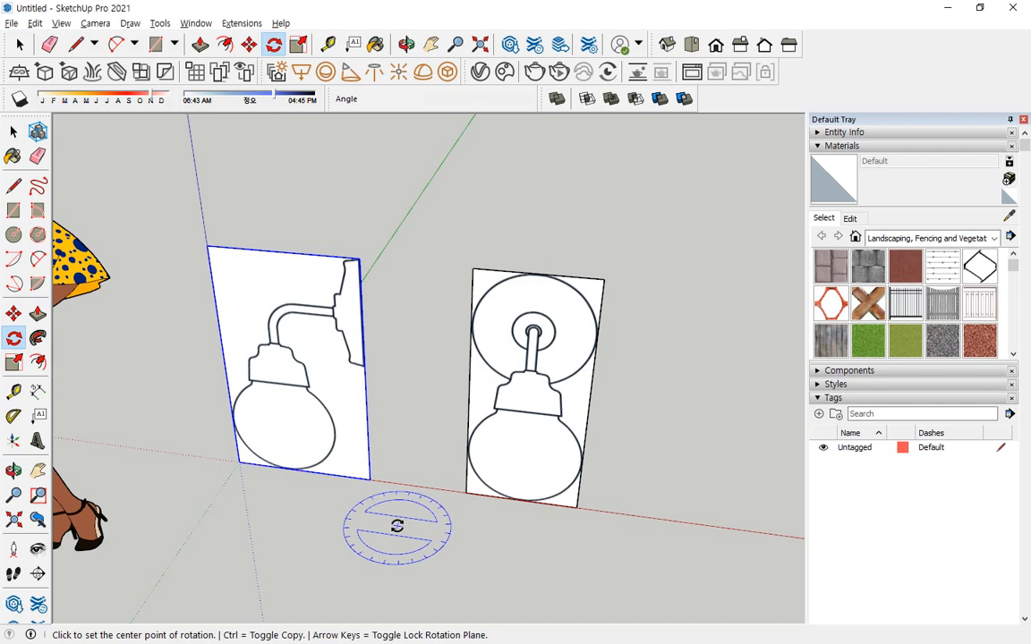
left_click(371, 480)
key("Escape")
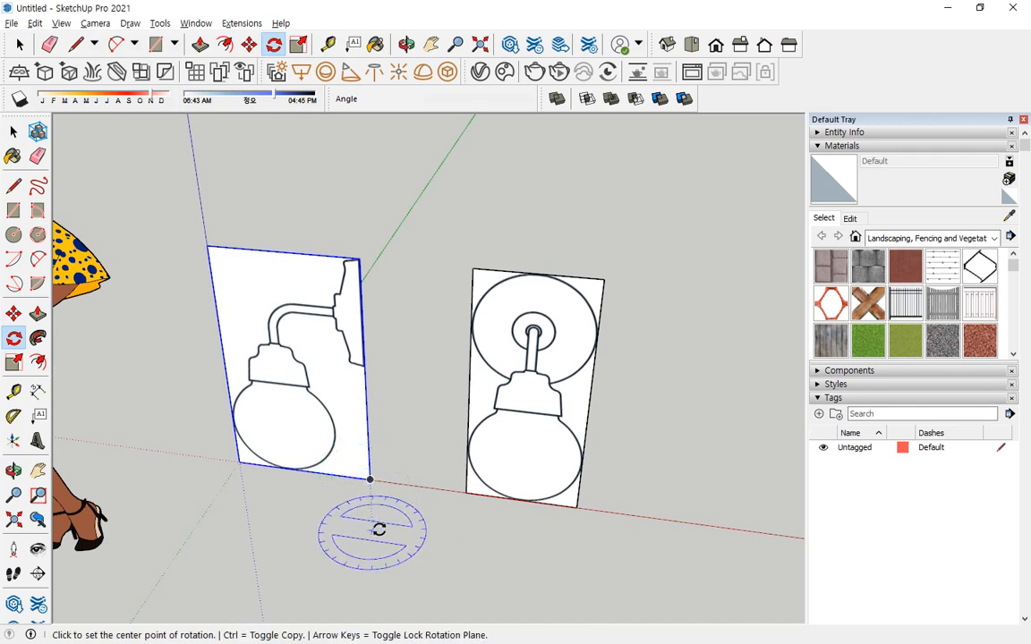
left_click(369, 480)
left_click(238, 463)
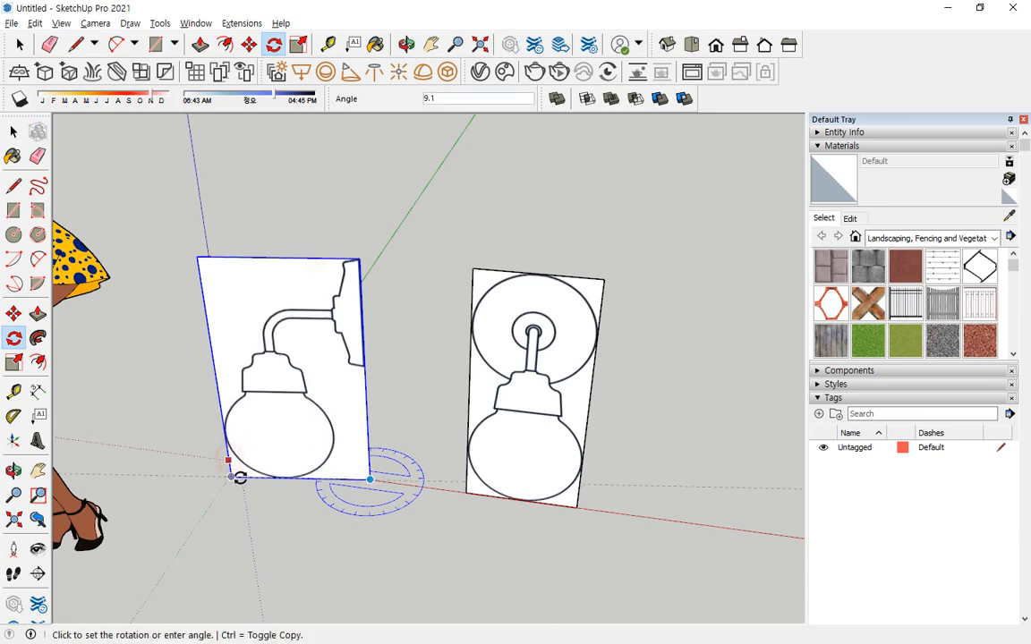
left_click(242, 478)
Move the side-view group about 634 mm by its upper wall-side corner to the midpoint of the front view's top edge.
middle_click_drag(242, 479, 161, 432)
key("m")
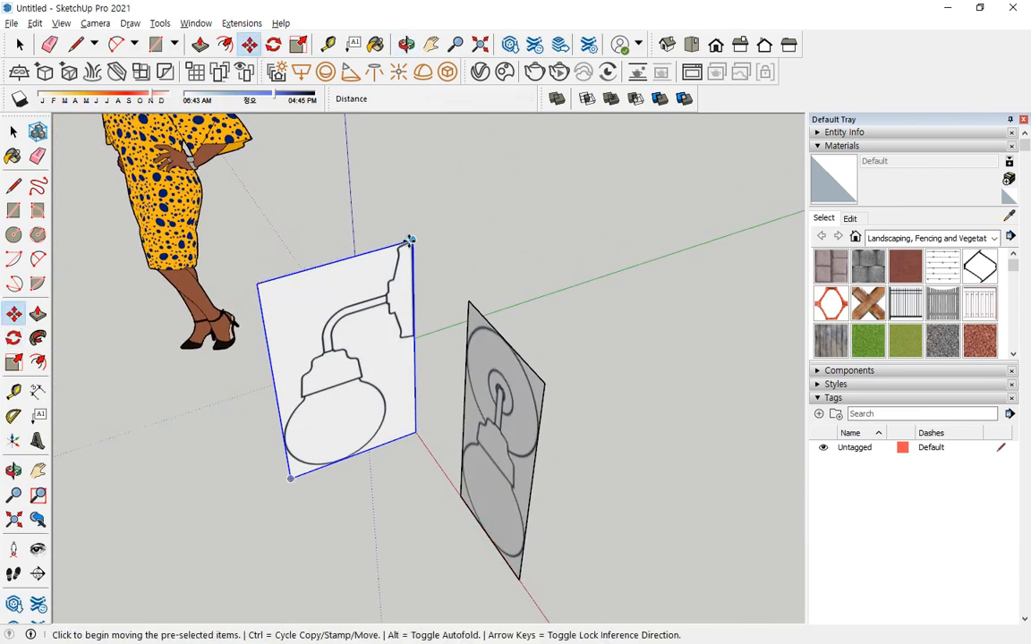
left_click(411, 240)
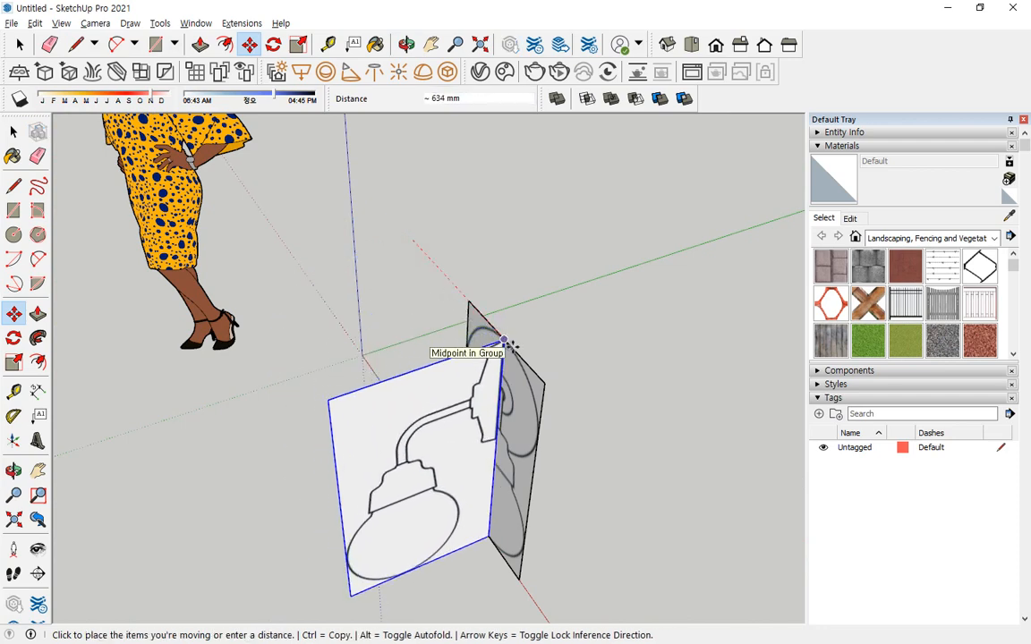
left_click(503, 342)
key("space")
left_click(598, 375)
middle_click_drag(519, 429, 605, 283)
middle_click_drag(350, 282, 537, 398)
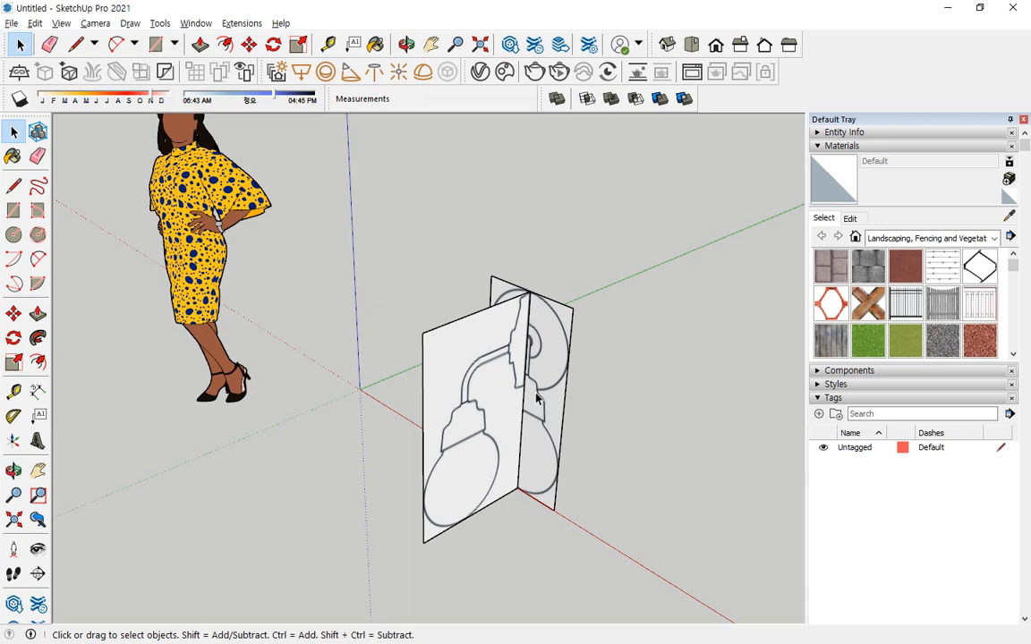
Select the side-view and front-view reference groups and turn on the X-ray face style.
middle_click_drag(345, 219, 430, 246)
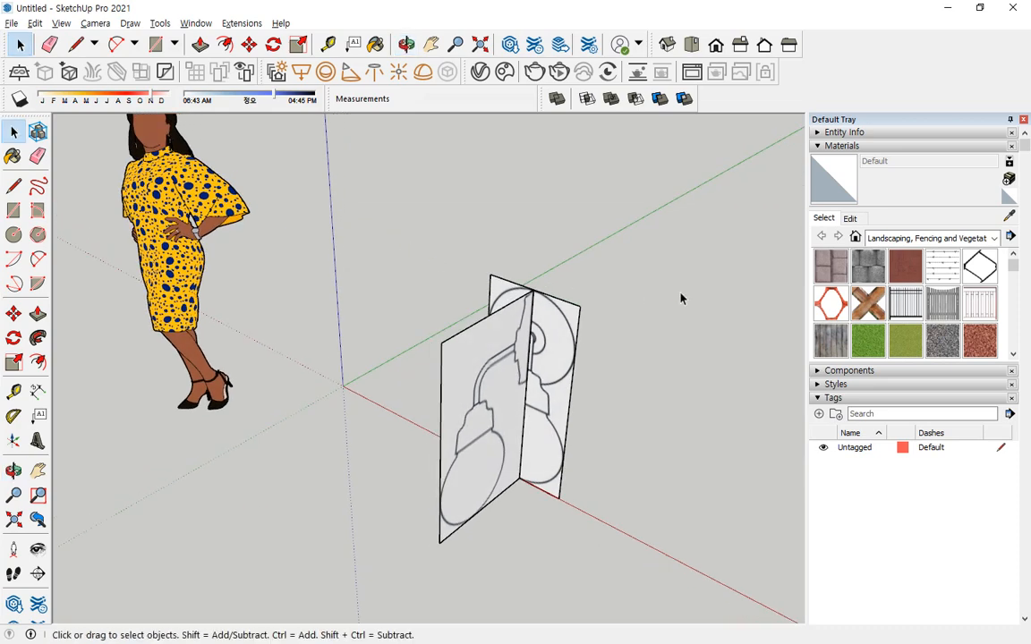
left_click_drag(685, 260, 398, 469)
mouse_move(456, 329)
middle_mouse_down()
mouse_move(382, 294)
mouse_move(585, 350)
mouse_move(1023, 391)
middle_mouse_up()
key("ctrl+2")
mouse_move(455, 187)
left_mouse_down()
mouse_move(461, 203)
mouse_move(491, 185)
left_mouse_up()
middle_click_drag(621, 329, 93, 320)
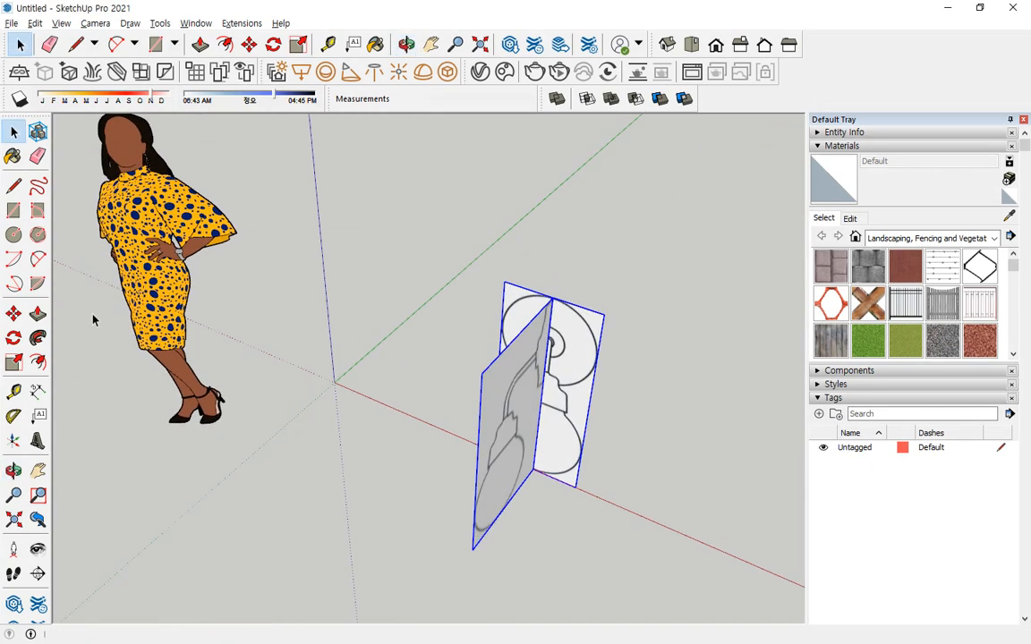
middle_click_drag(464, 396, 416, 315)
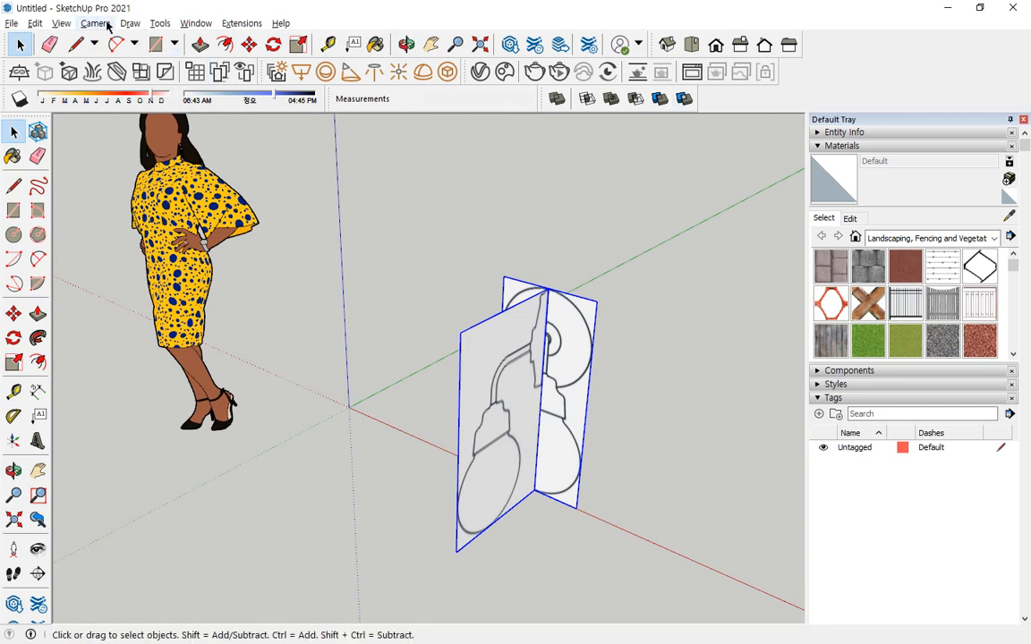
left_click(57, 25)
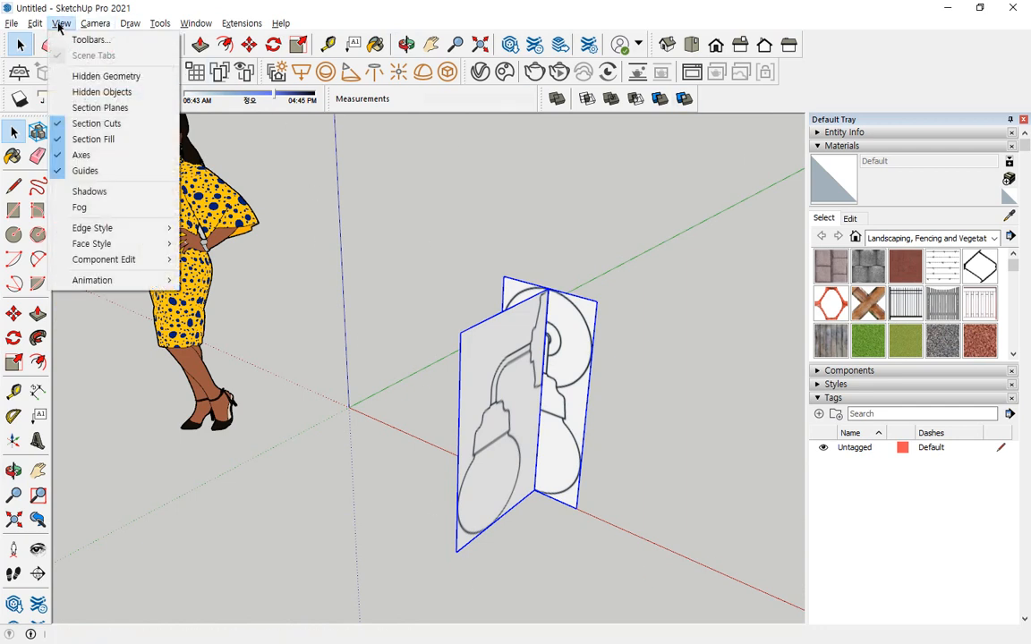
left_click(59, 25)
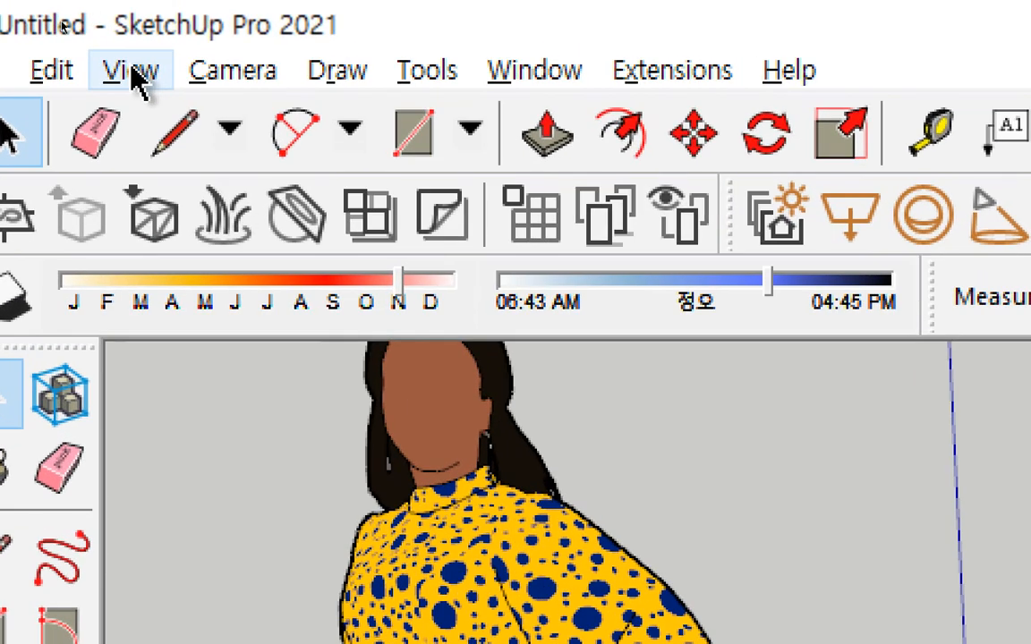
left_click(62, 26)
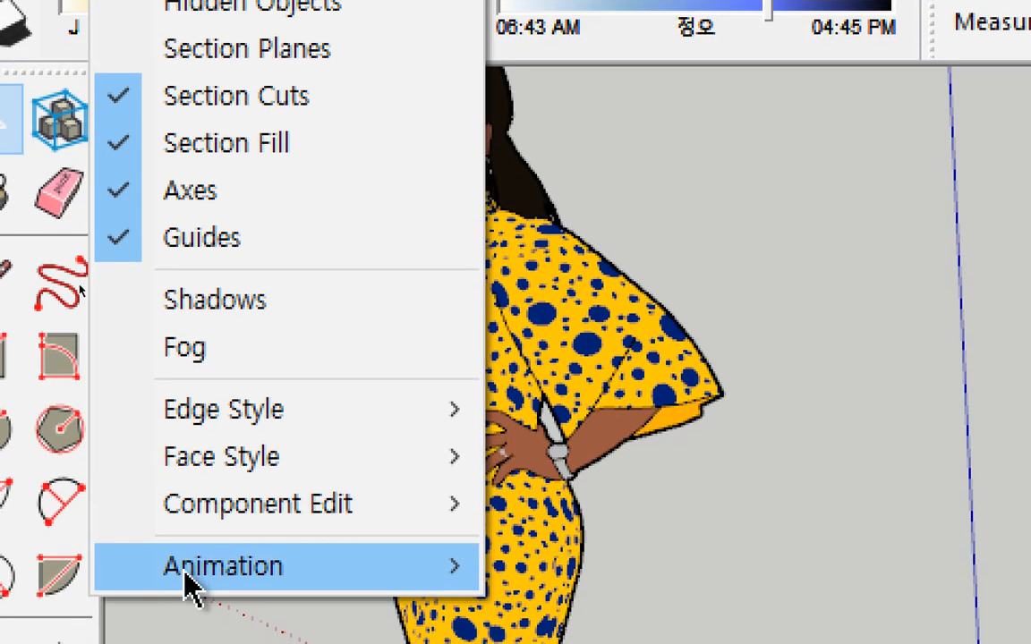
mouse_move(252, 463)
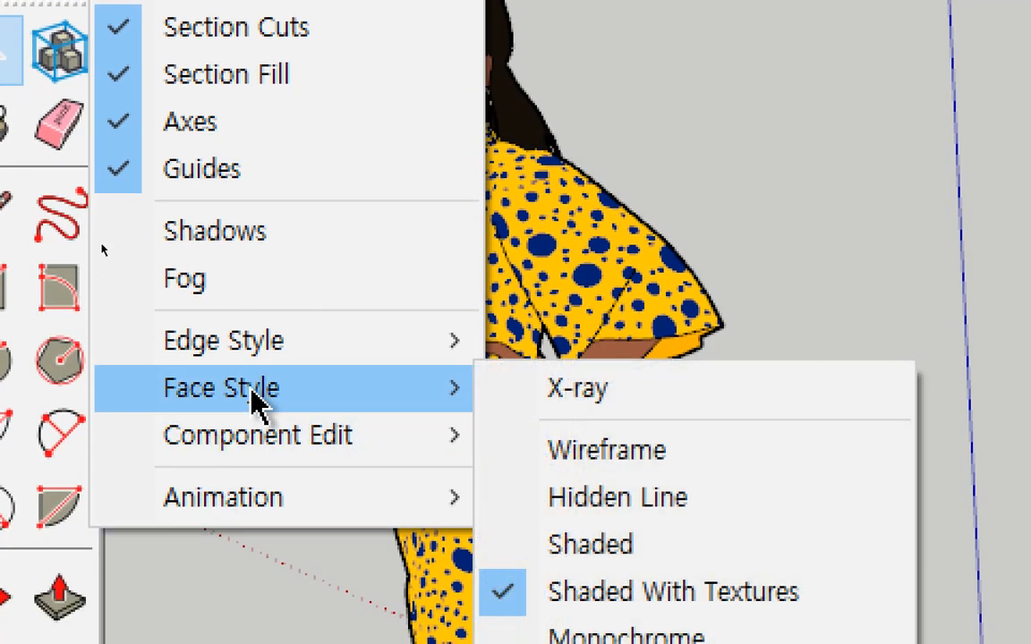
left_click(674, 402)
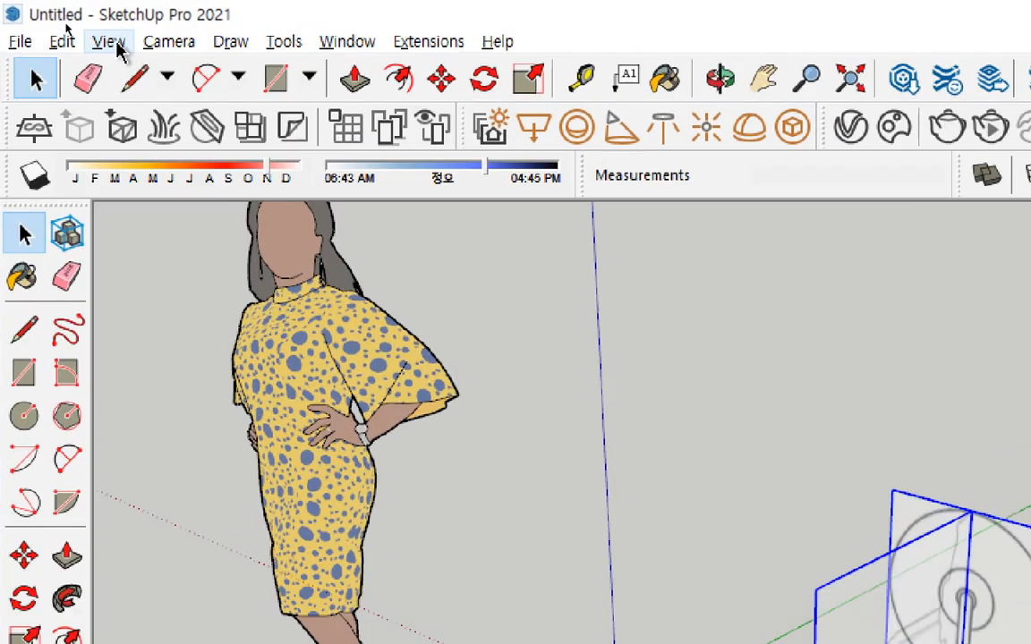
Turn off the X-ray face style for the model.
left_click(64, 25)
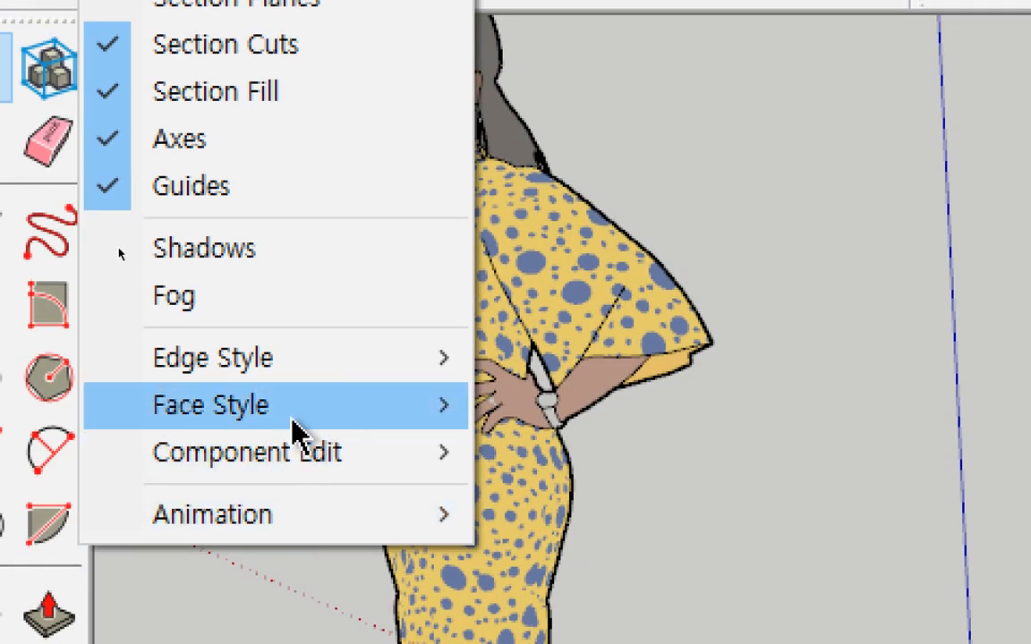
mouse_move(295, 425)
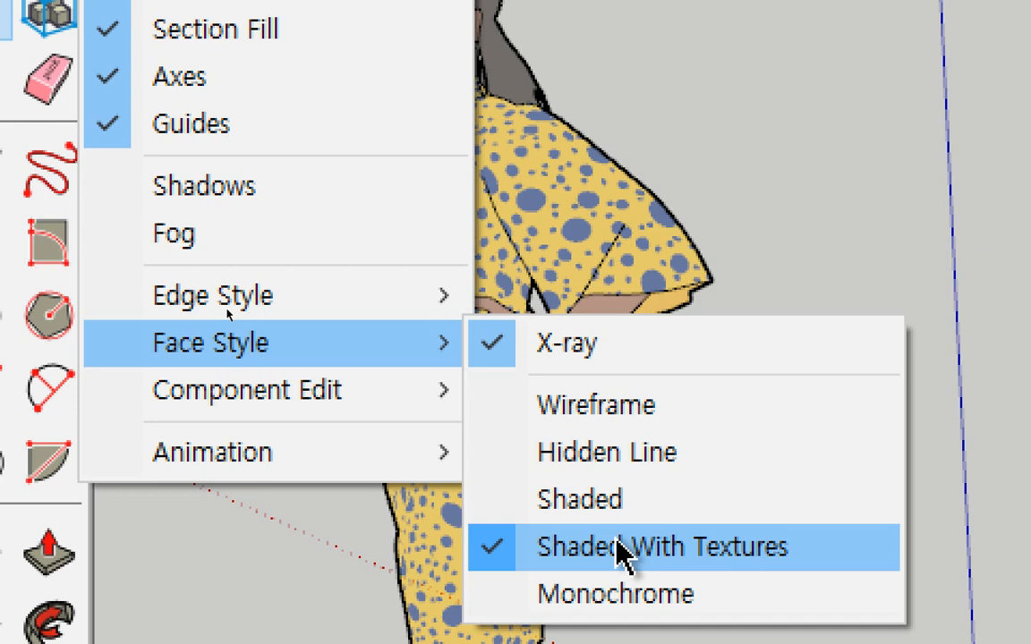
left_click(683, 364)
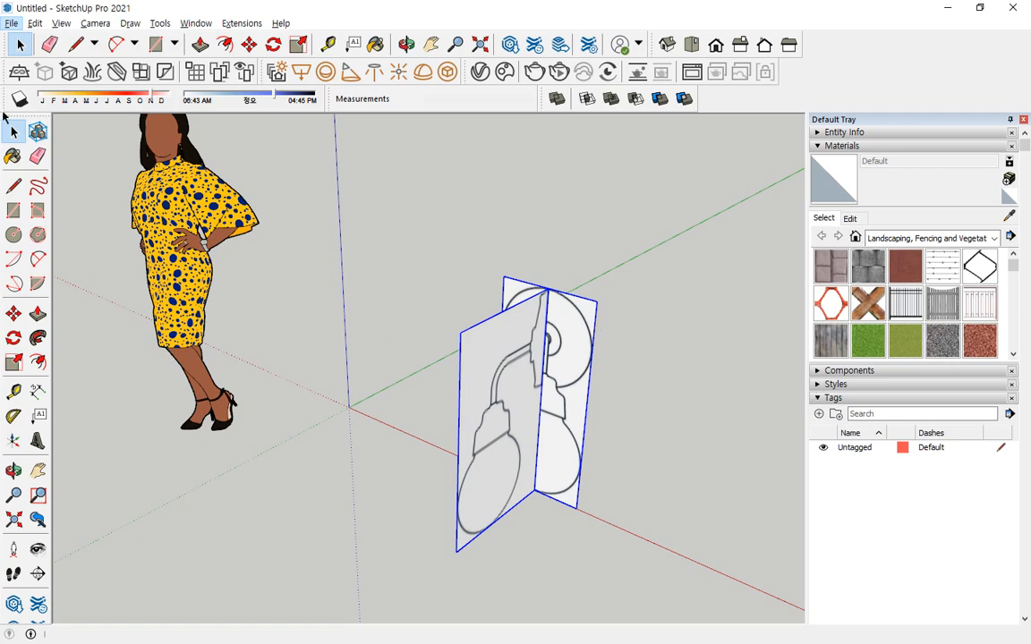
Turn on the X-ray face style again and deselect both reference groups.
middle_click_drag(429, 368, 527, 396)
left_click(61, 23)
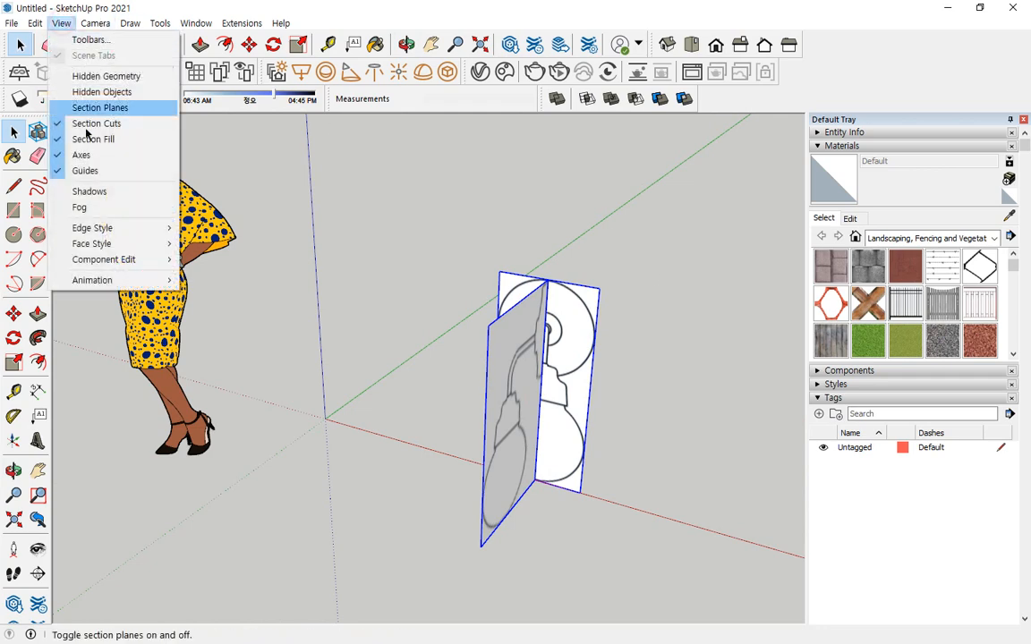
mouse_move(107, 245)
left_click(200, 243)
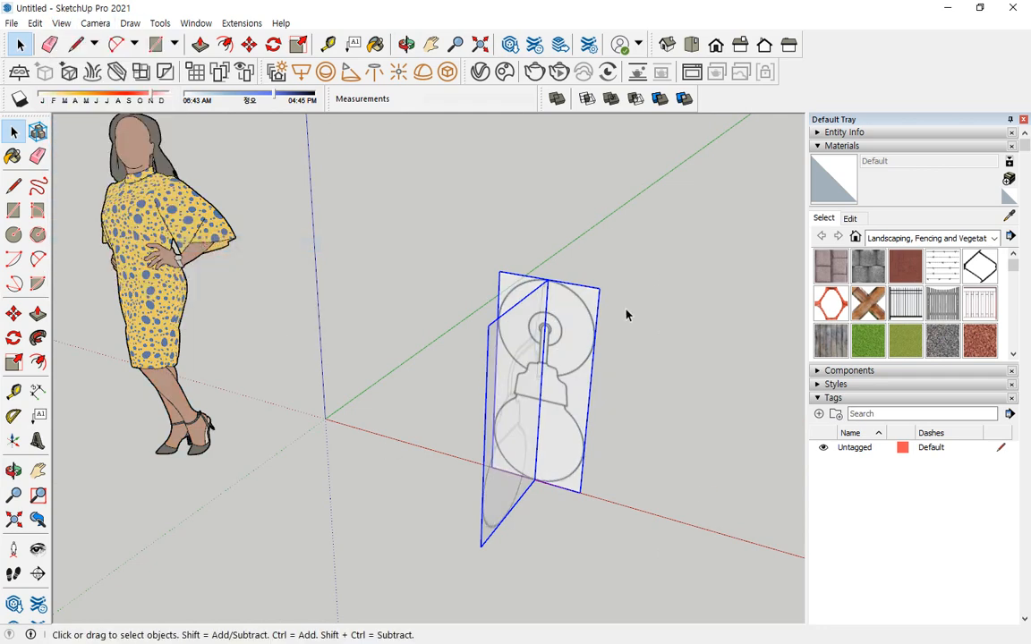
middle_click_drag(626, 315, 368, 345)
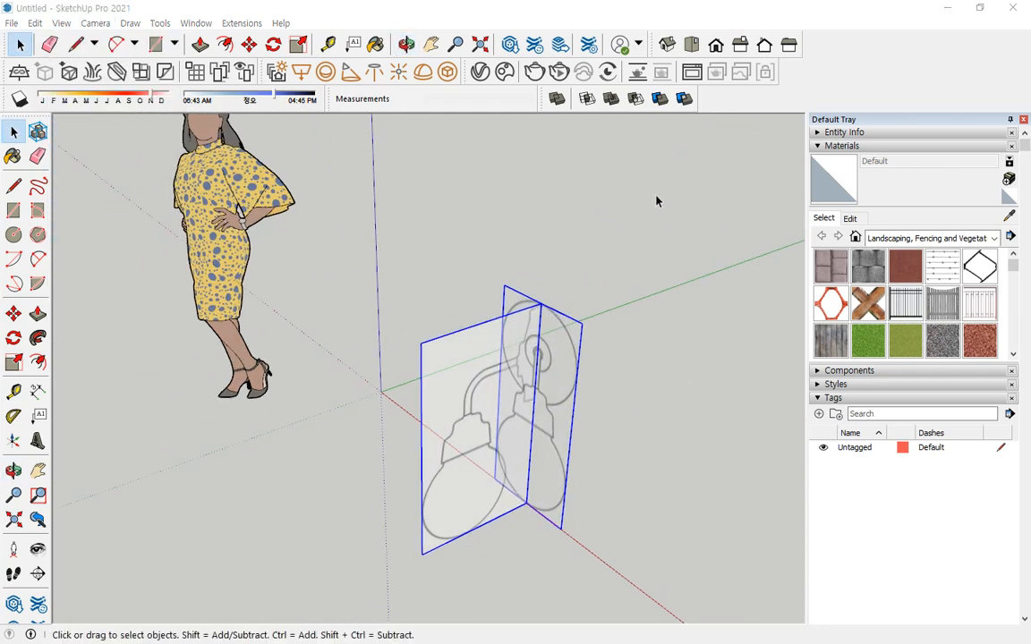
left_click(539, 207)
middle_click_drag(520, 237, 449, 439)
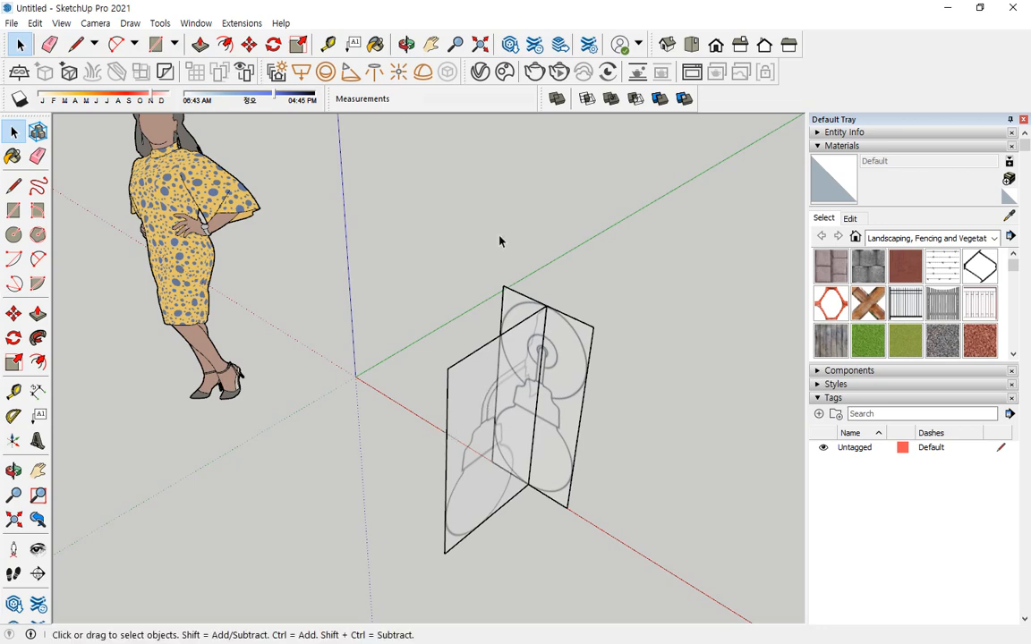
middle_click_drag(500, 238, 460, 363)
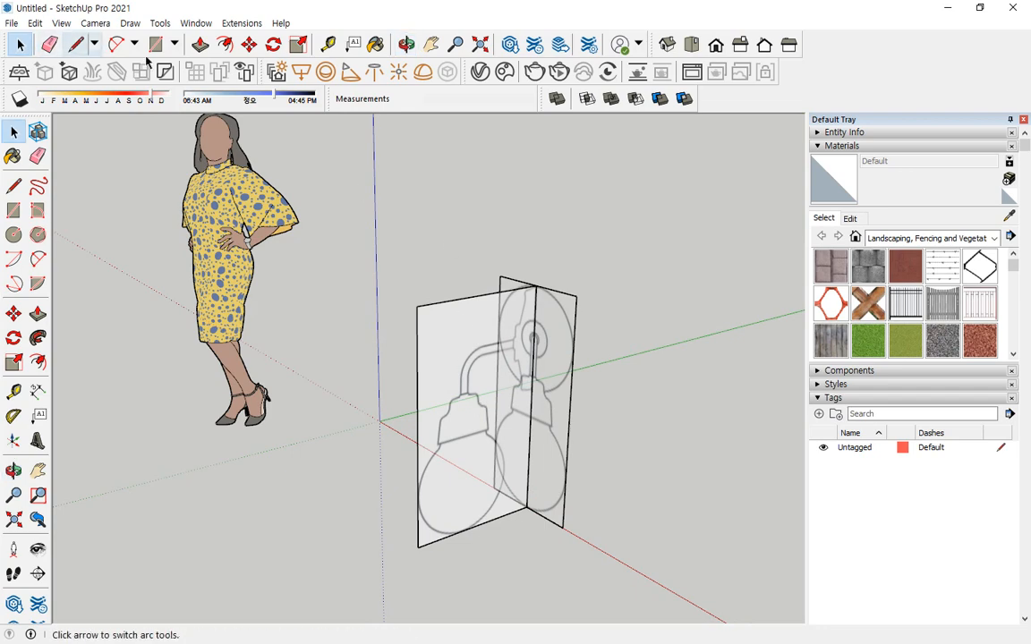
Select the side-view and front-view reference groups and hide them.
left_click(439, 319)
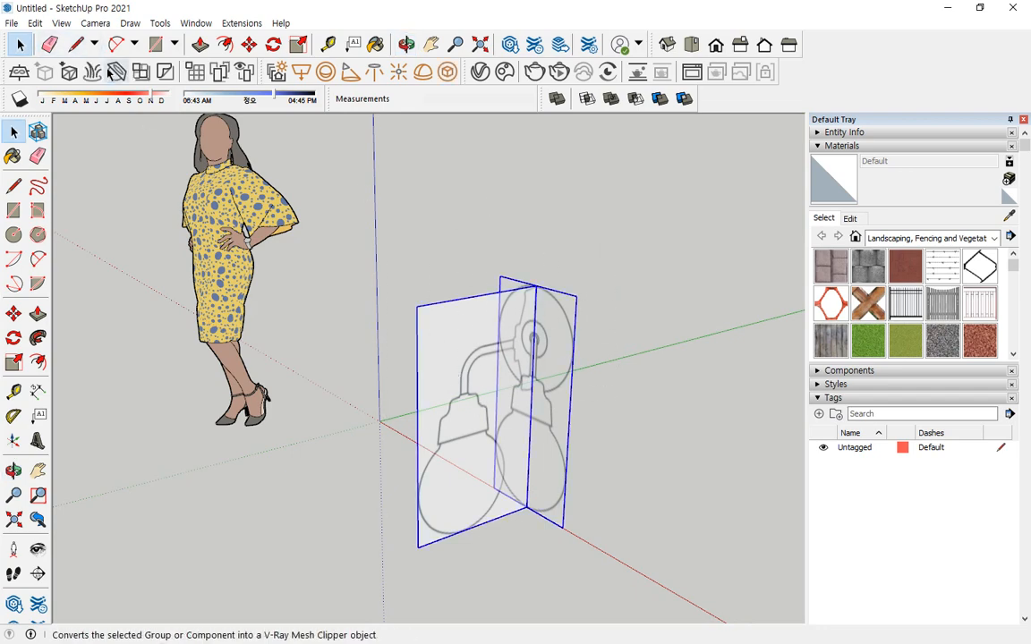
left_click(36, 23)
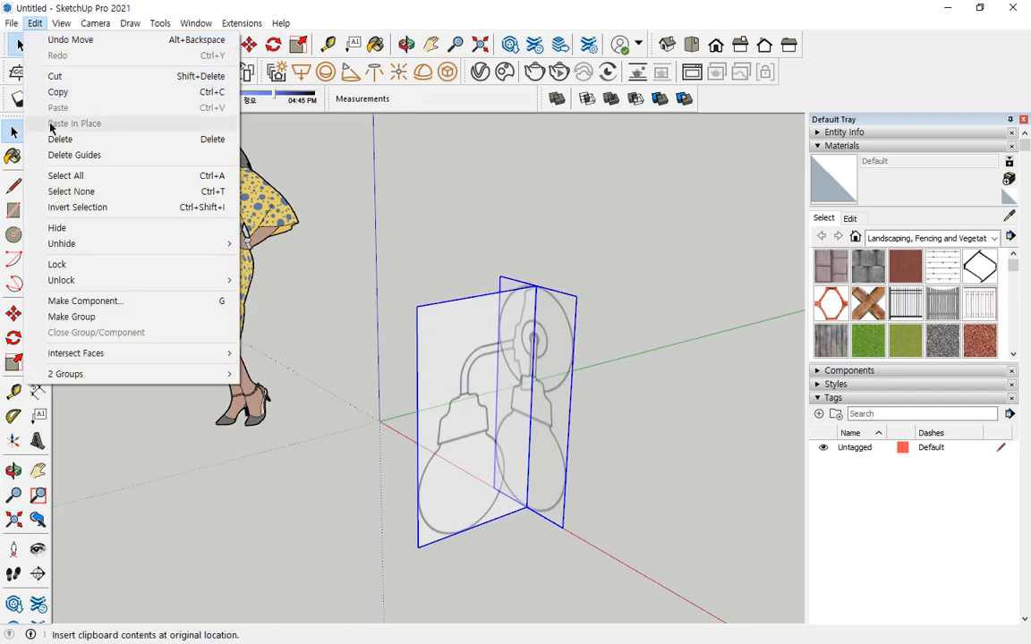
left_click(59, 93)
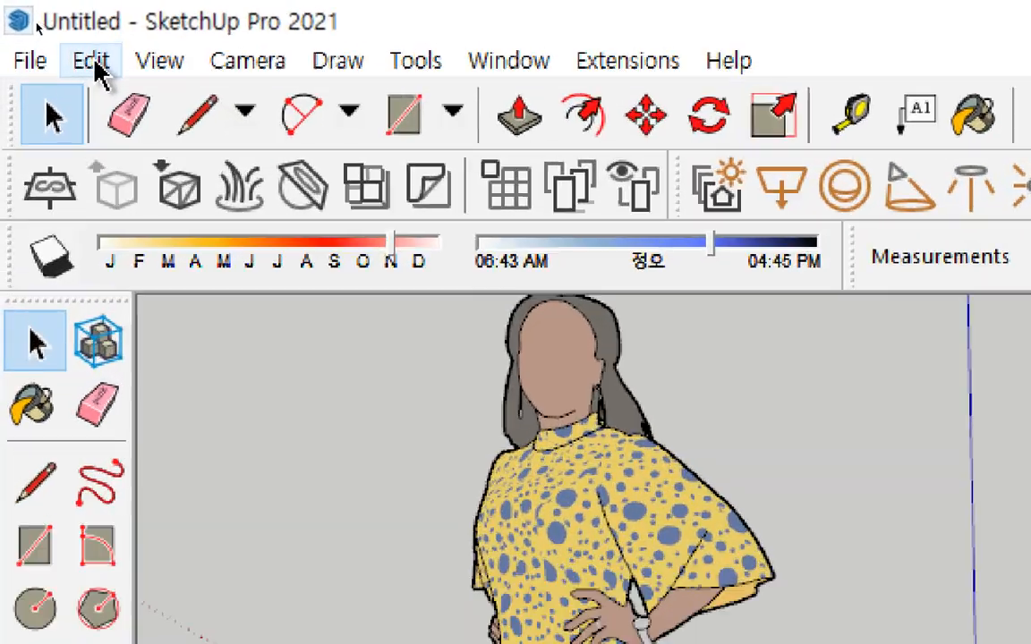
left_click(35, 23)
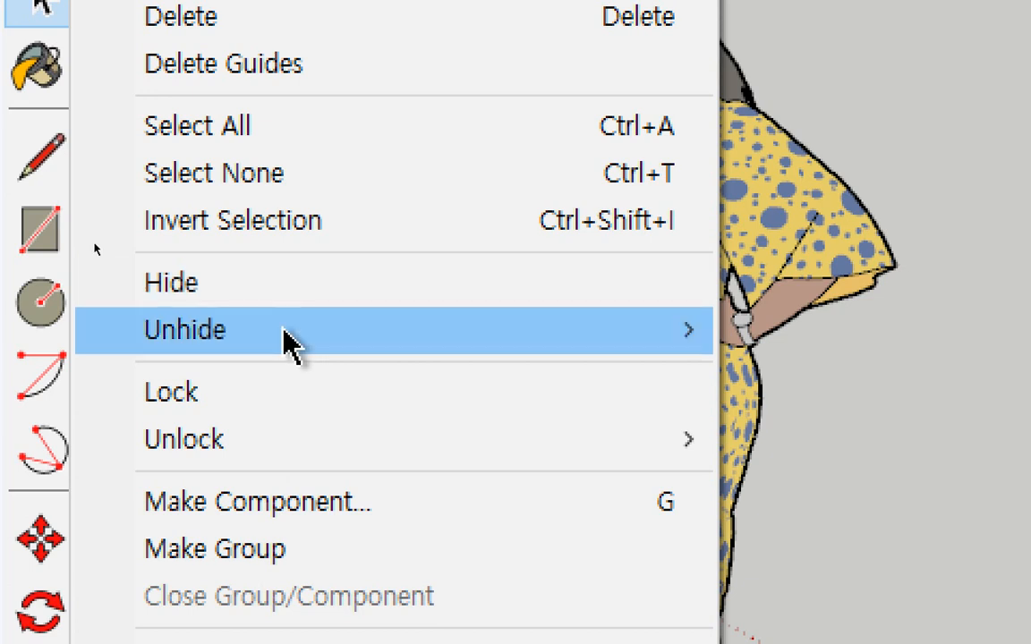
mouse_move(287, 340)
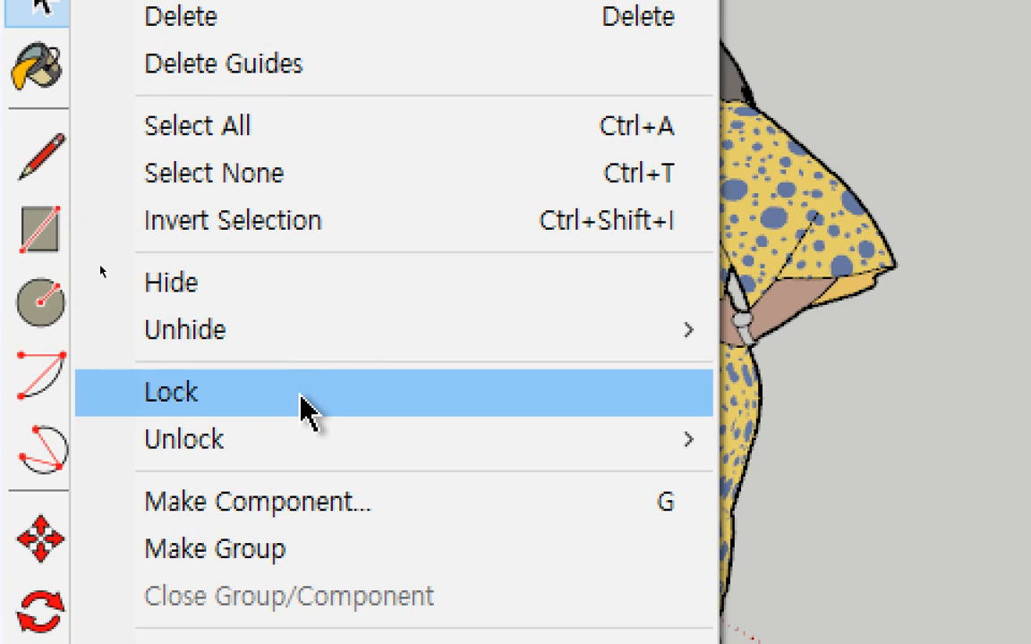
mouse_move(309, 441)
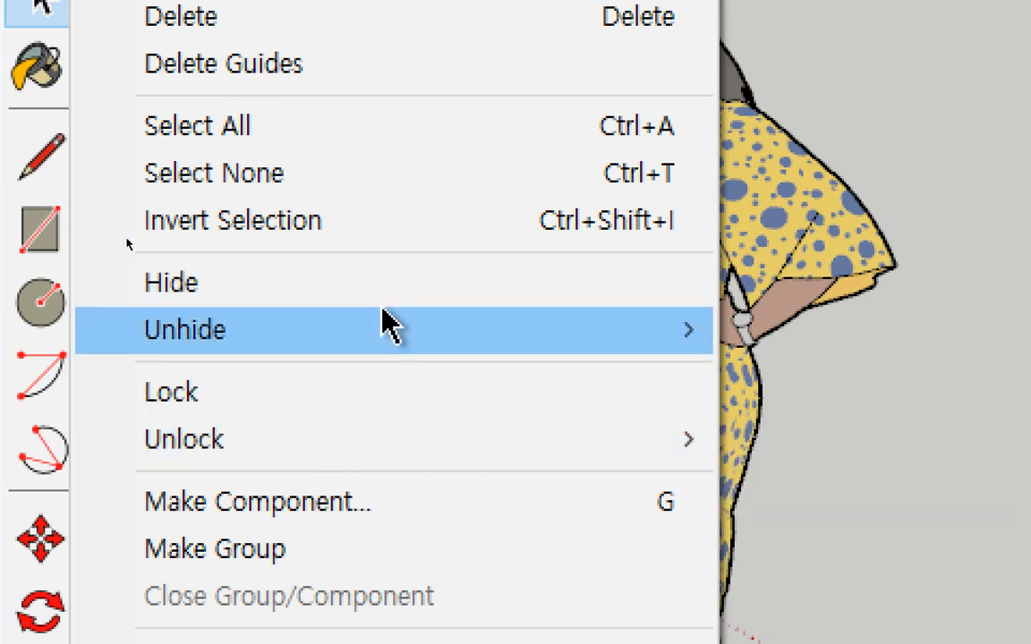
mouse_move(380, 330)
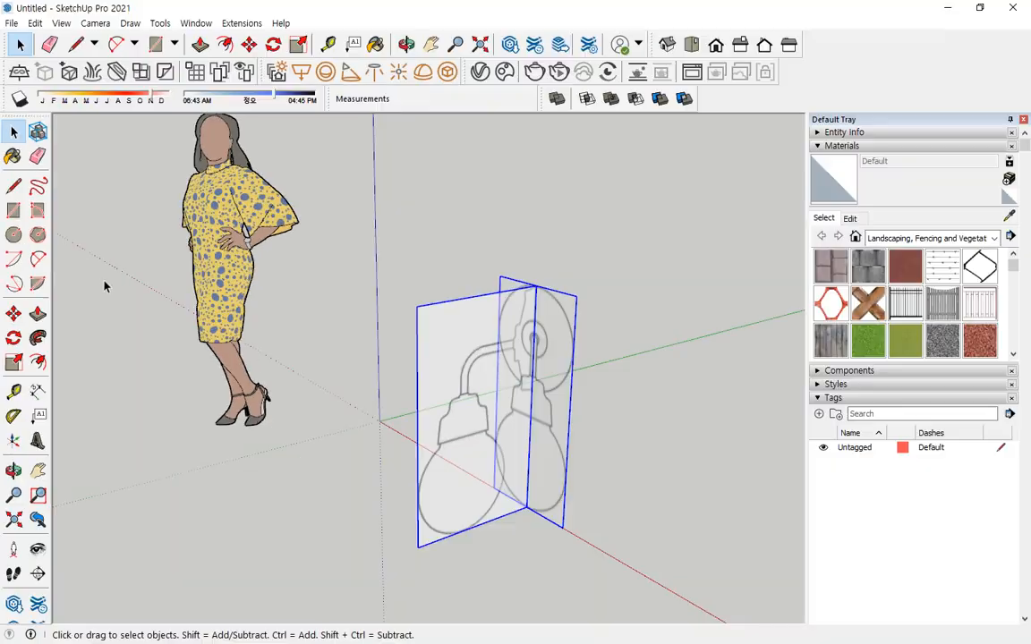
right_click(471, 315)
key("Escape")
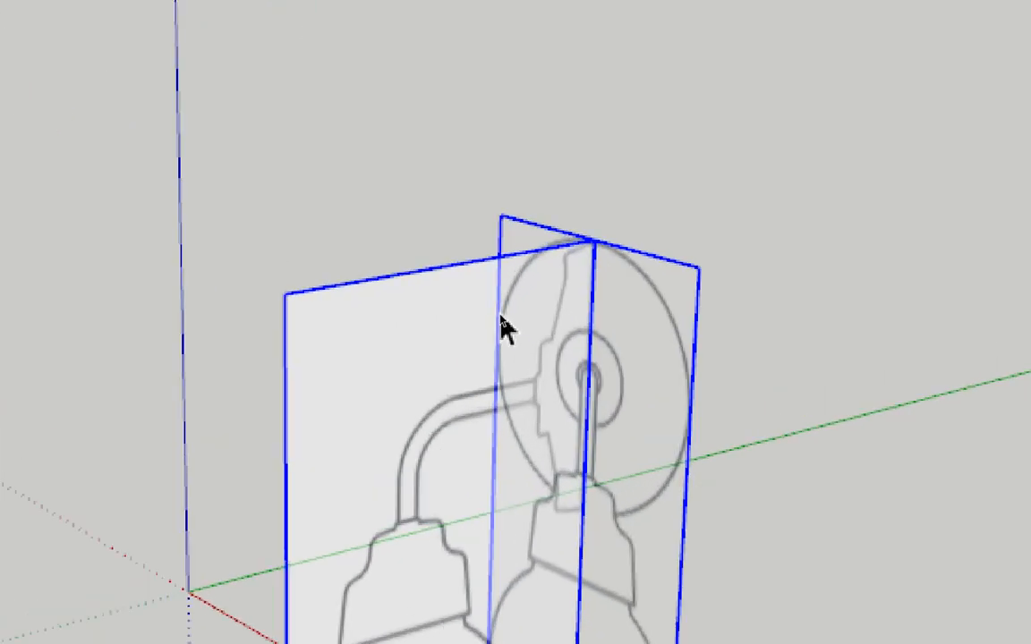
right_click(514, 296)
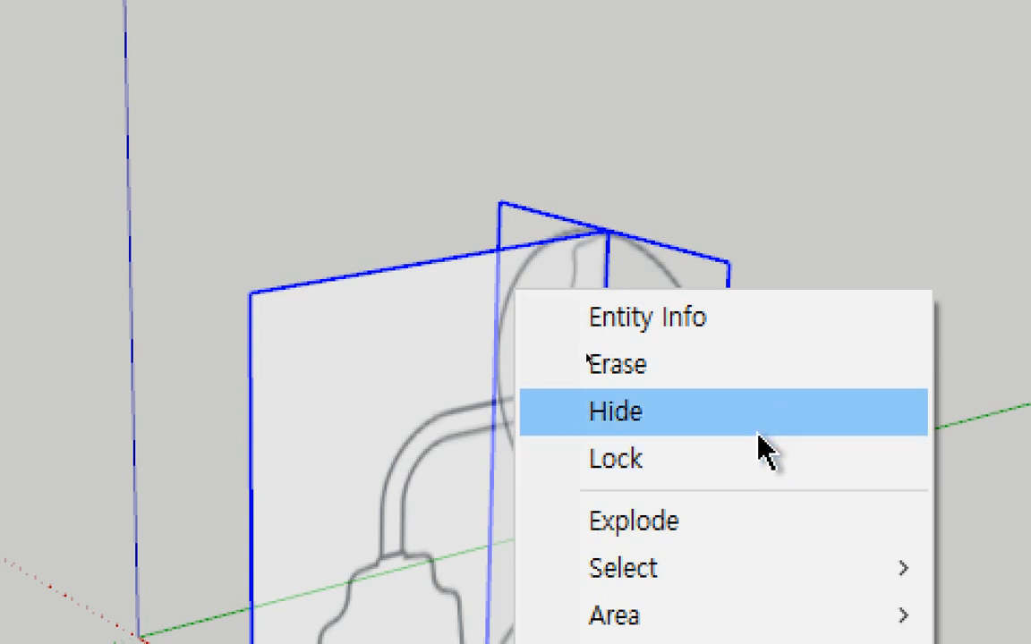
left_click(753, 404)
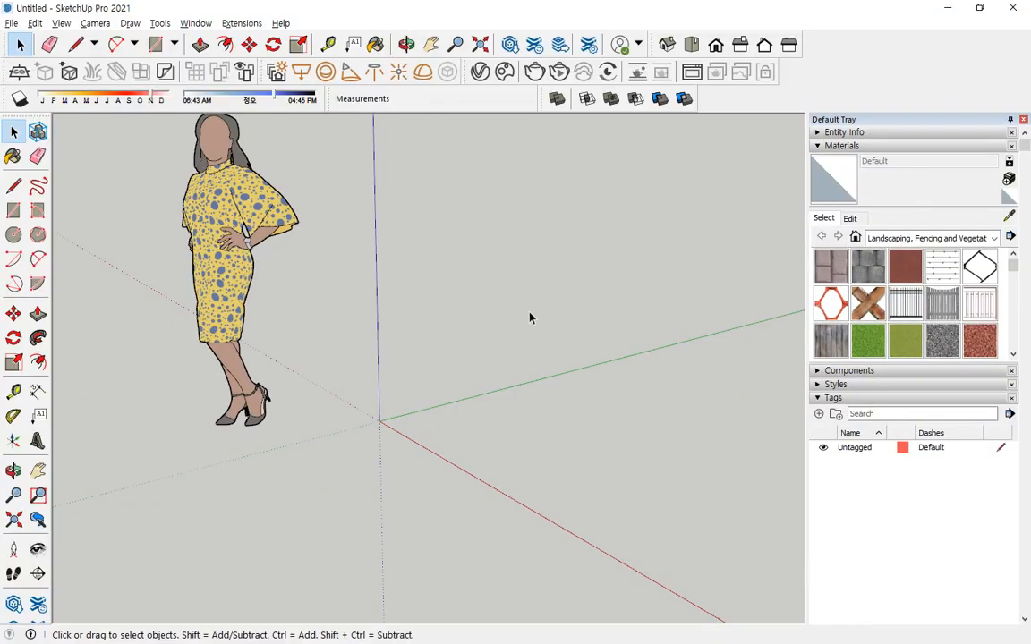
Unhide all hidden geometry to bring back both lamp reference groups.
right_click(414, 338)
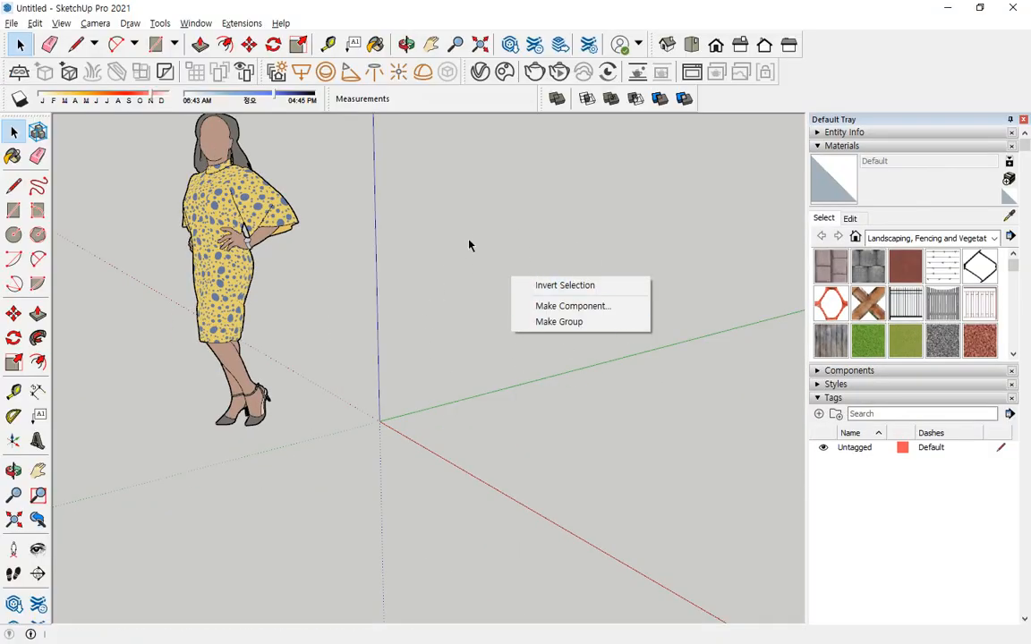
left_click(506, 400)
left_click(35, 24)
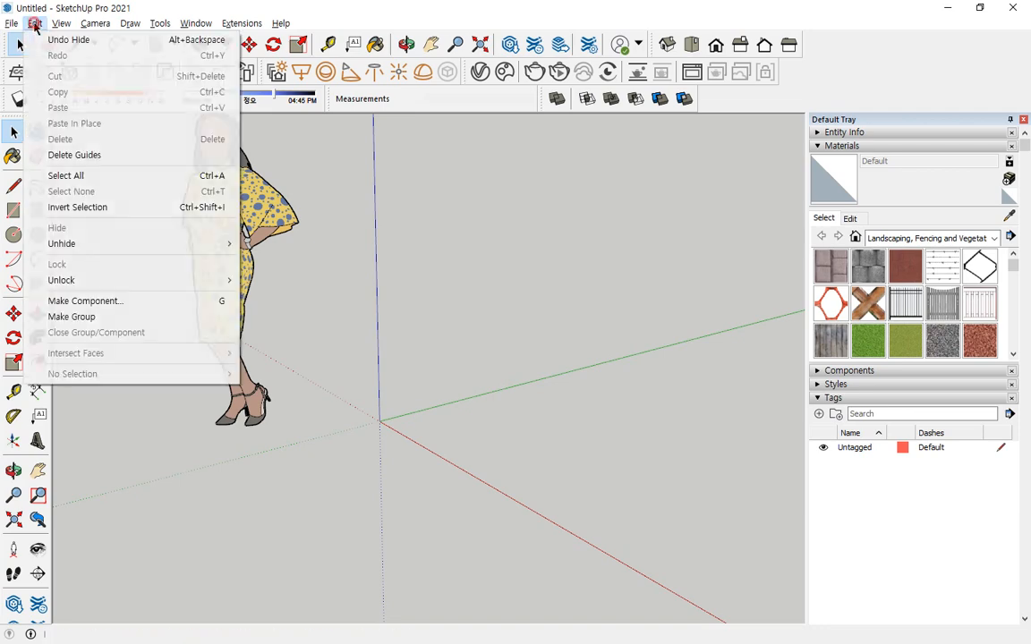
mouse_move(81, 243)
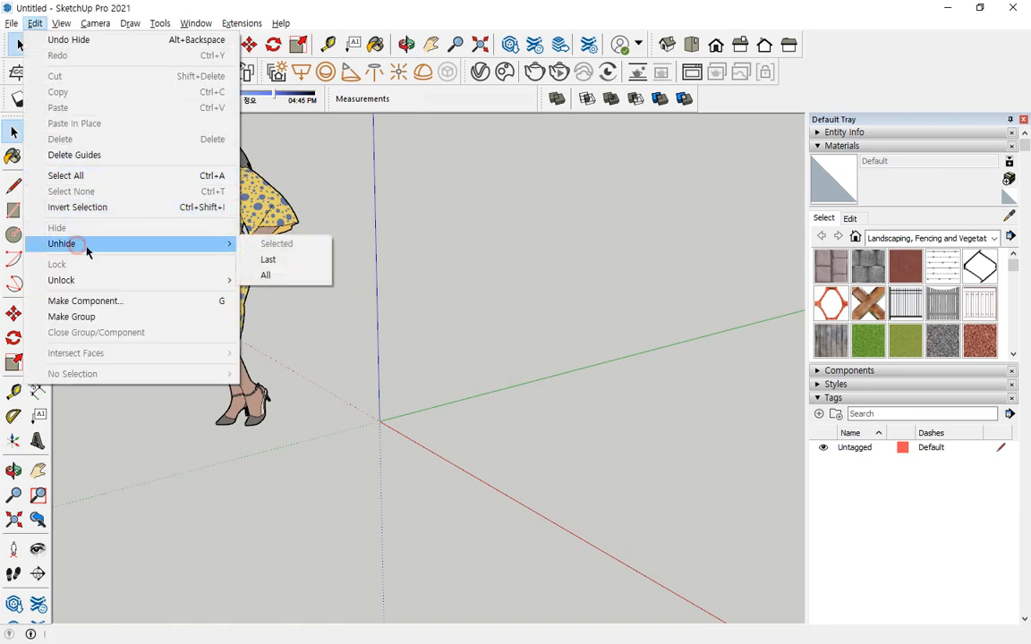
left_click(262, 275)
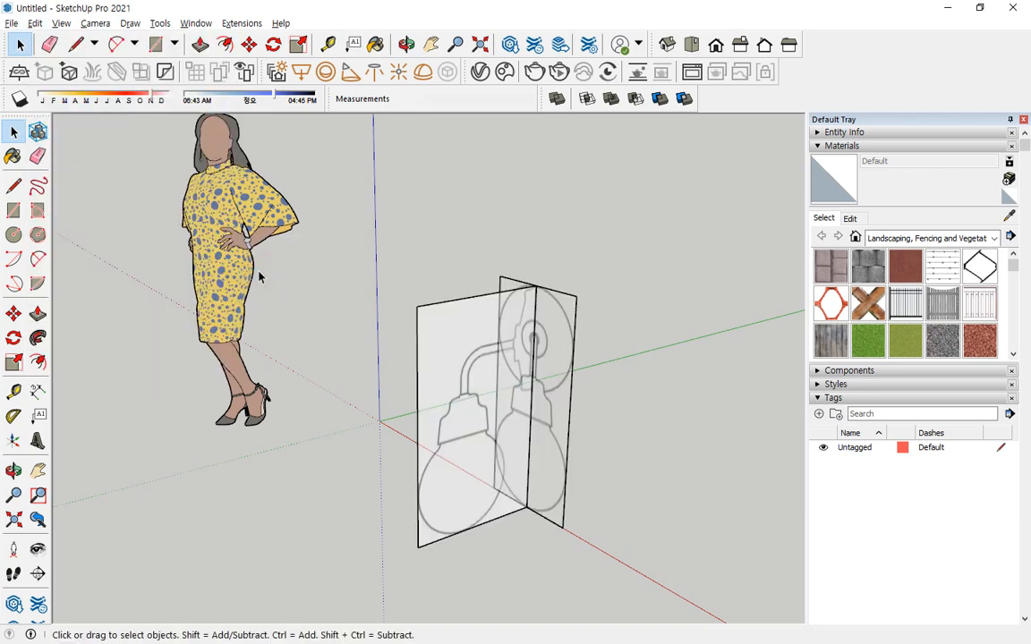
Select both lamp reference groups and hide them again.
left_click_drag(623, 255, 347, 435)
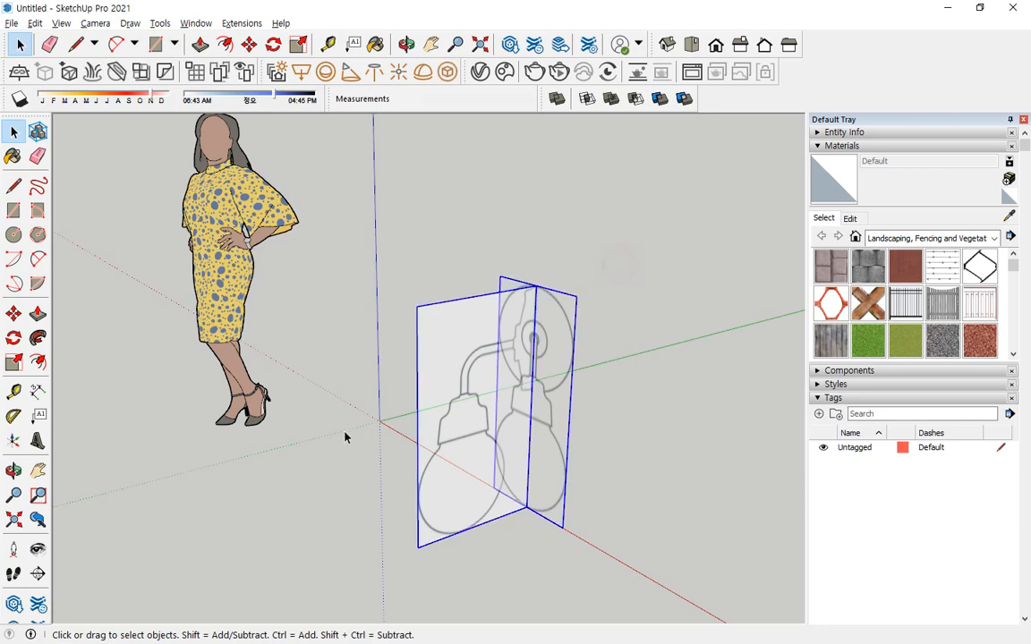
left_click(34, 23)
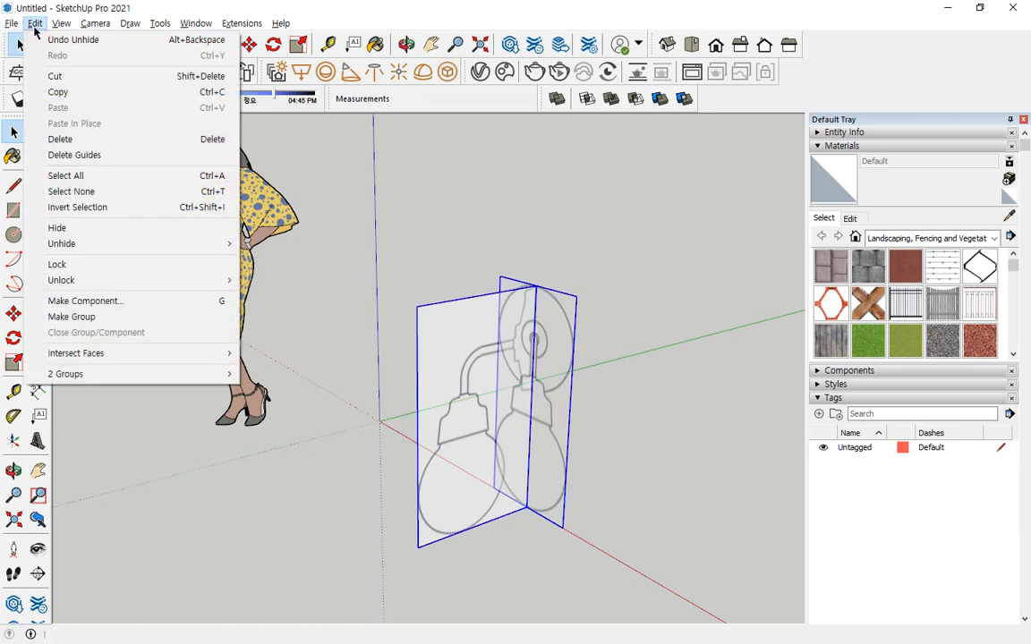
left_click(66, 229)
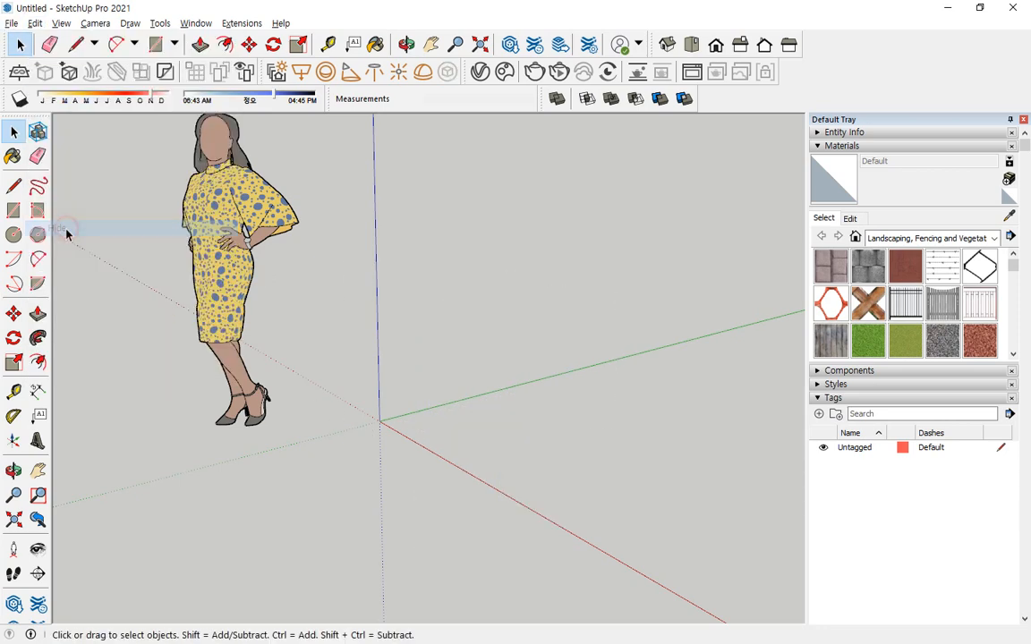
Unhide all hidden geometry and select both the side-view and front-view reference groups.
left_click(34, 24)
mouse_move(69, 243)
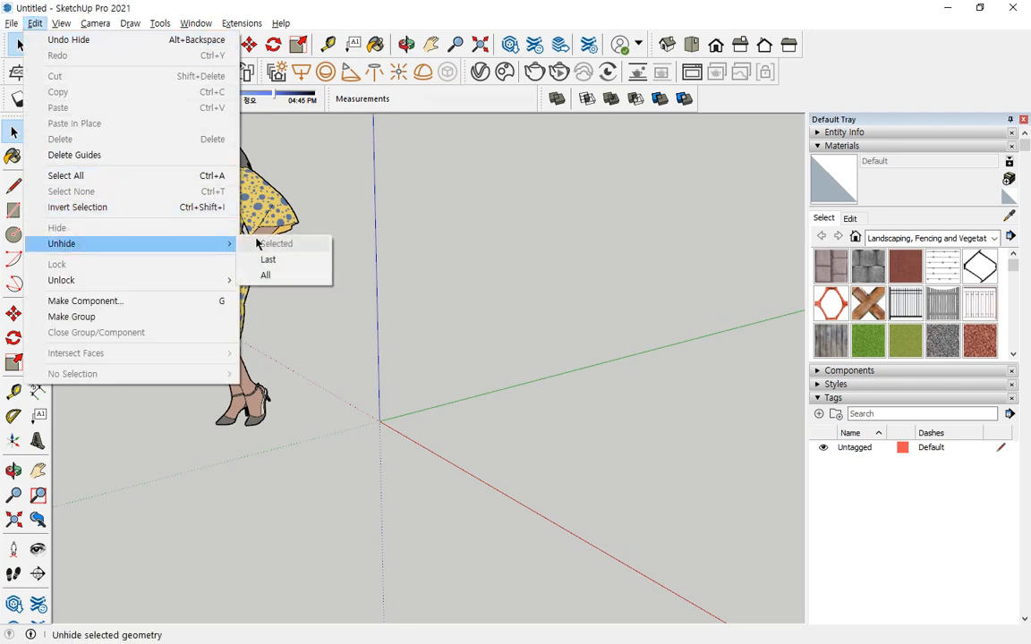
left_click(262, 274)
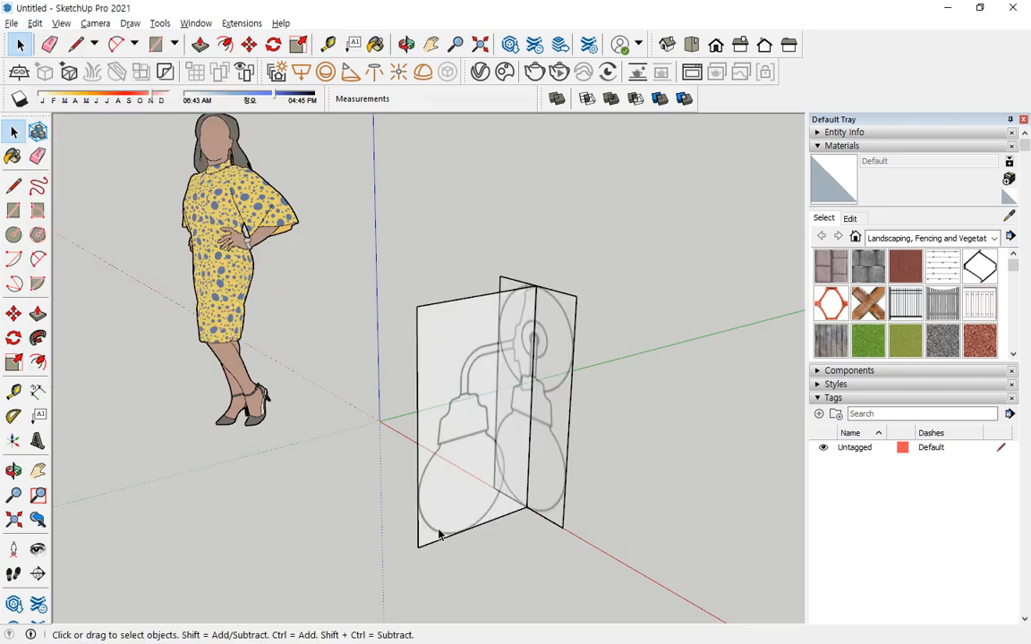
left_click_drag(593, 238, 439, 365)
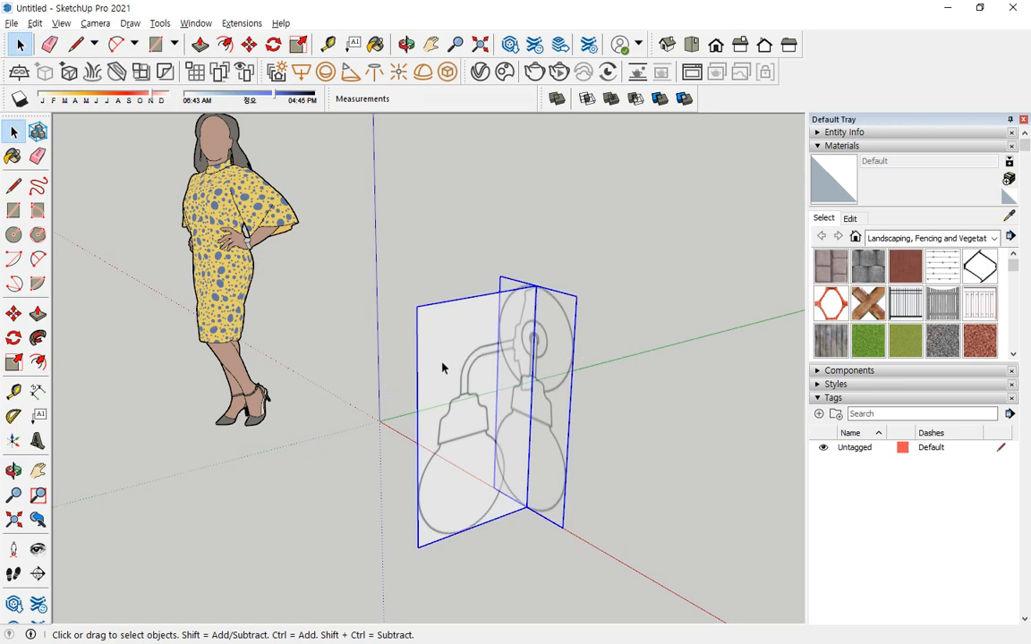
Lock both lamp reference groups and try to erase them.
right_click(468, 321)
left_click(511, 379)
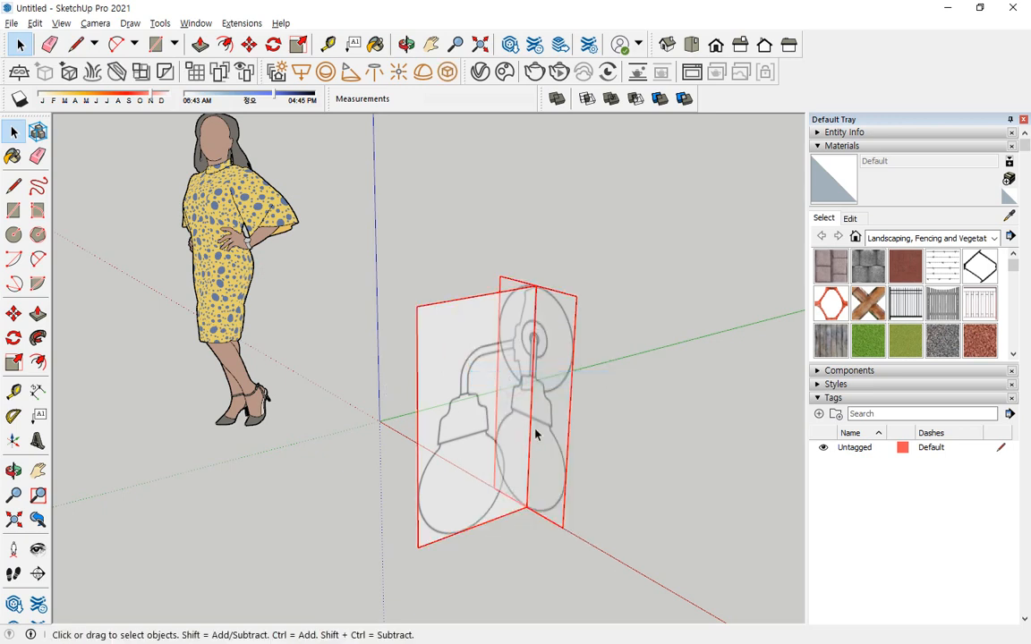
left_click(467, 419)
left_click_drag(451, 347, 450, 346)
left_click_drag(602, 268, 431, 418)
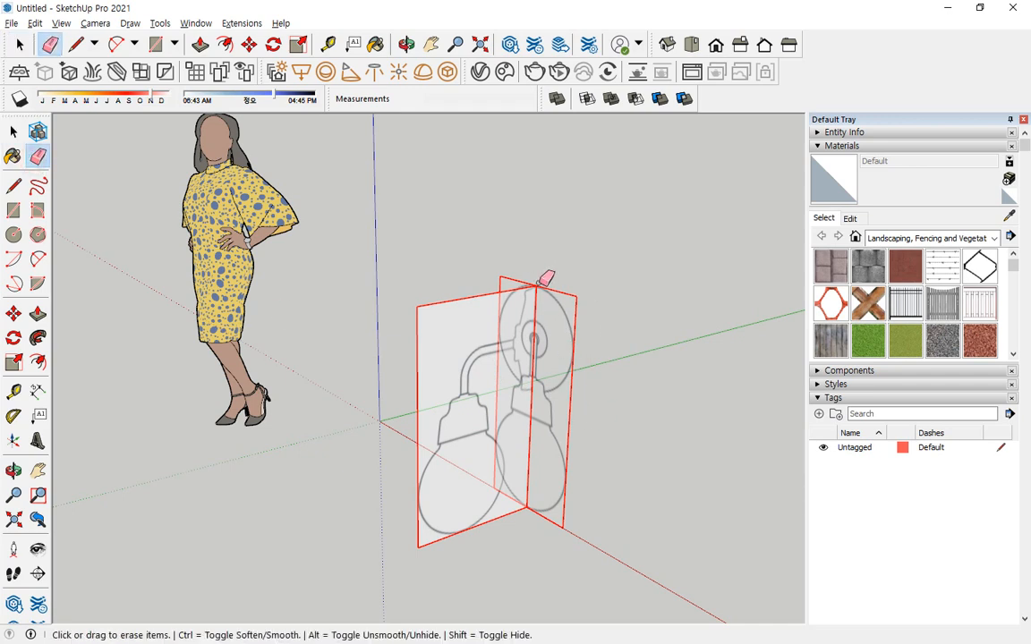
mouse_move(539, 283)
left_mouse_down()
mouse_move(538, 299)
mouse_move(575, 323)
left_mouse_up()
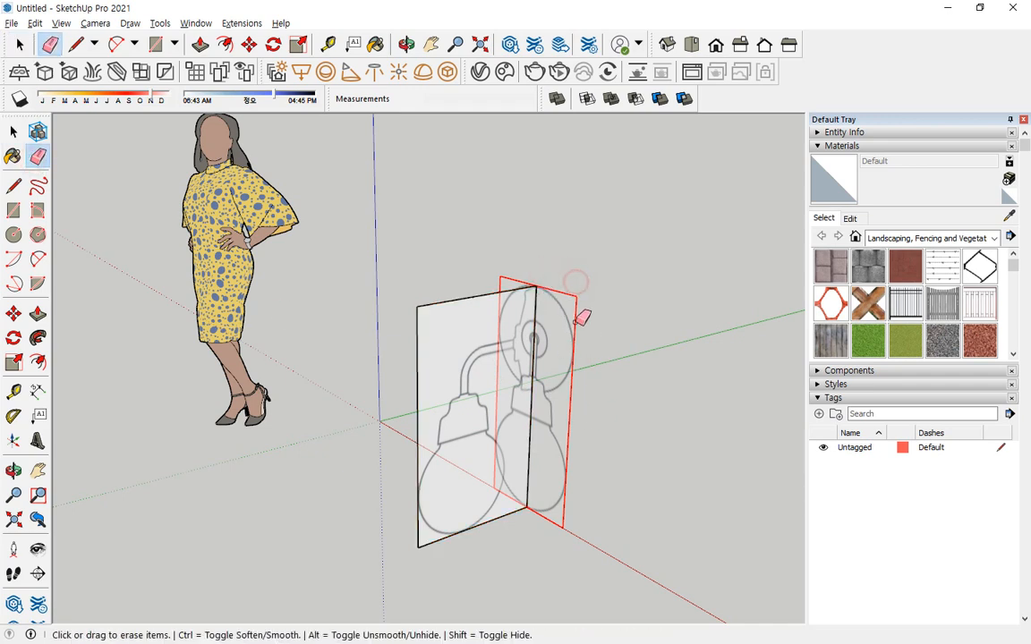
Select both locked reference groups and unlock them.
key("space")
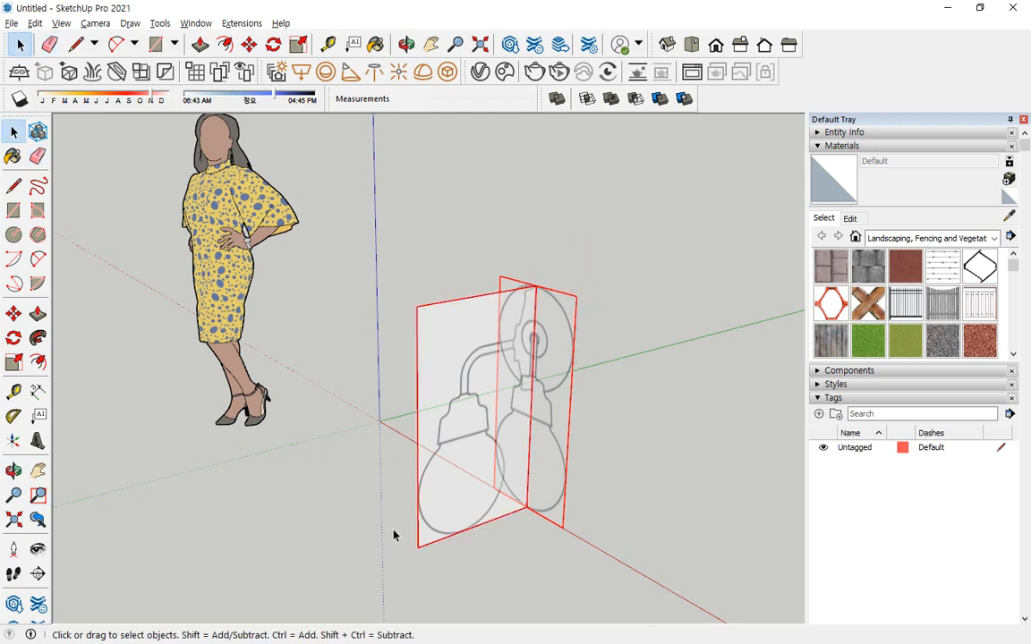
right_click(528, 334)
left_click(553, 387)
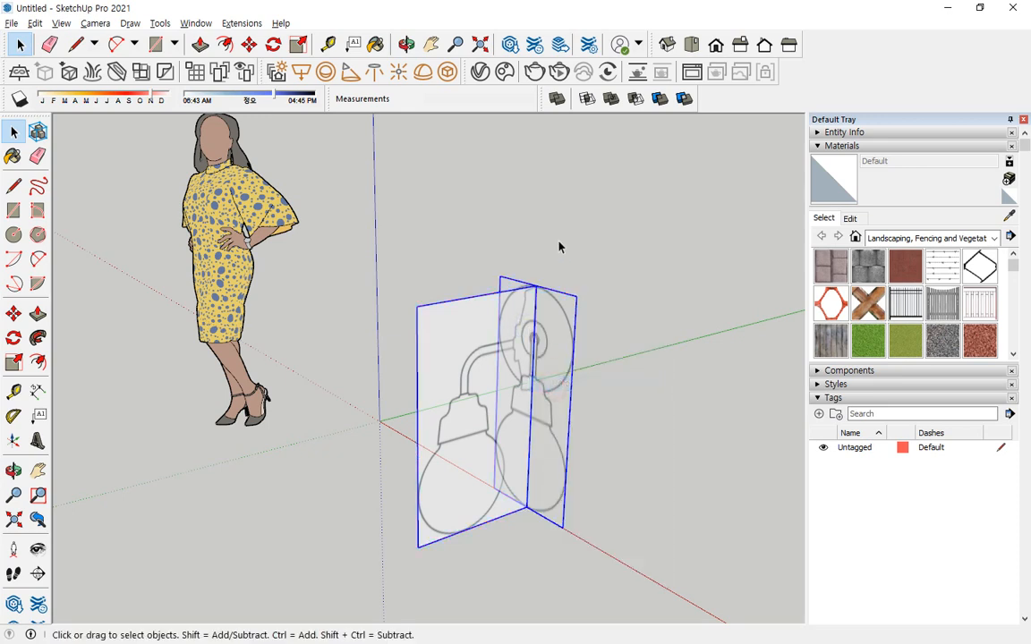
Lock the side-view and front-view reference groups again.
left_click_drag(598, 225, 535, 295)
left_click_drag(588, 243, 553, 274)
left_click(35, 24)
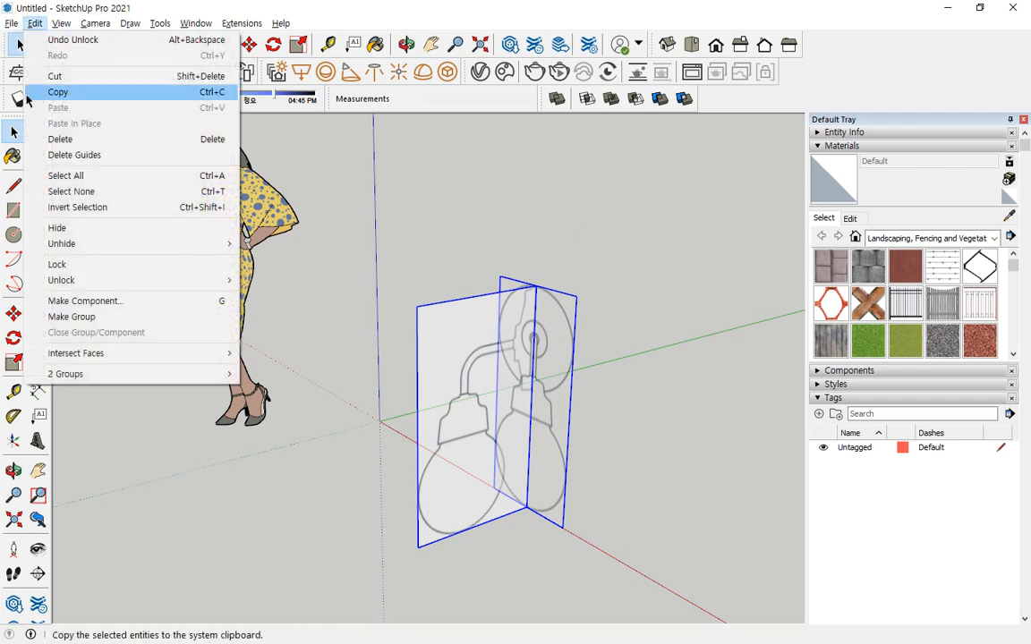
left_click(63, 266)
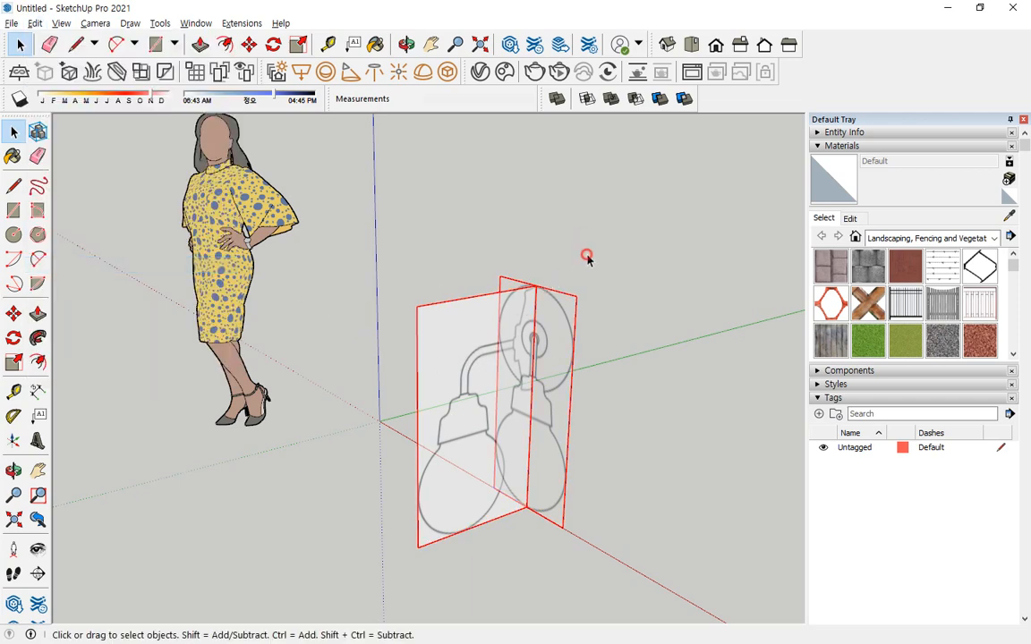
Select both lamp reference groups and unlock all locked geometry.
left_click_drag(586, 257, 424, 384)
left_click(35, 23)
mouse_move(77, 283)
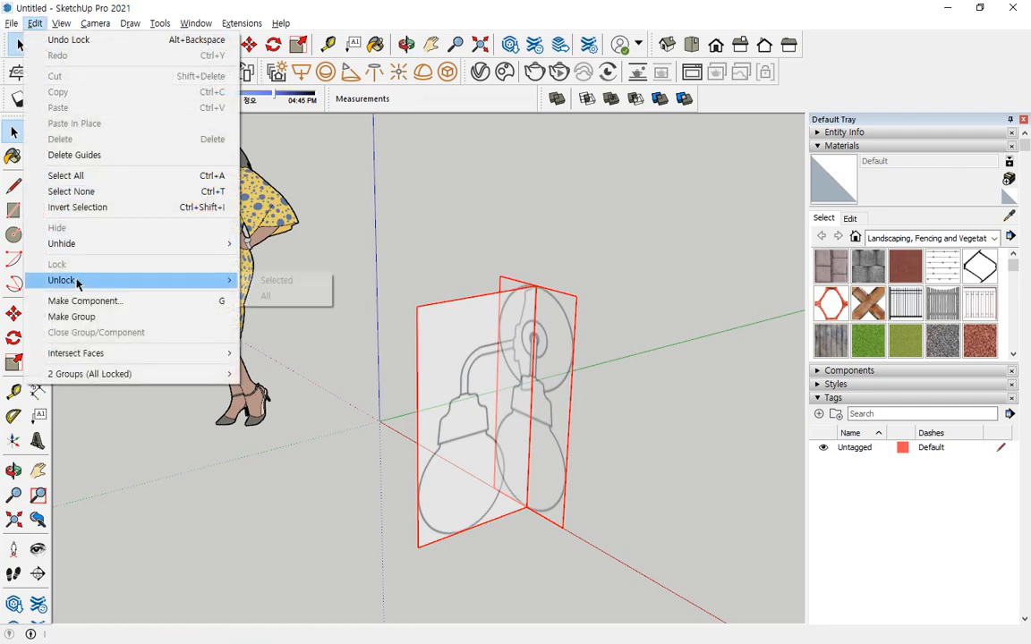
left_click(289, 300)
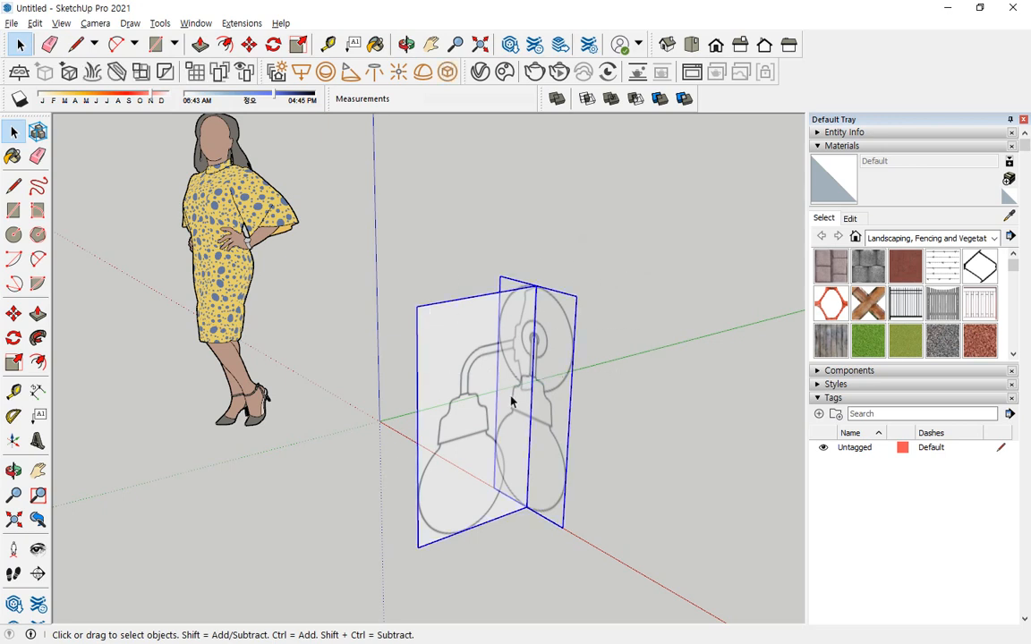
Lock both lamp reference groups in place and clear the selection.
right_click(525, 302)
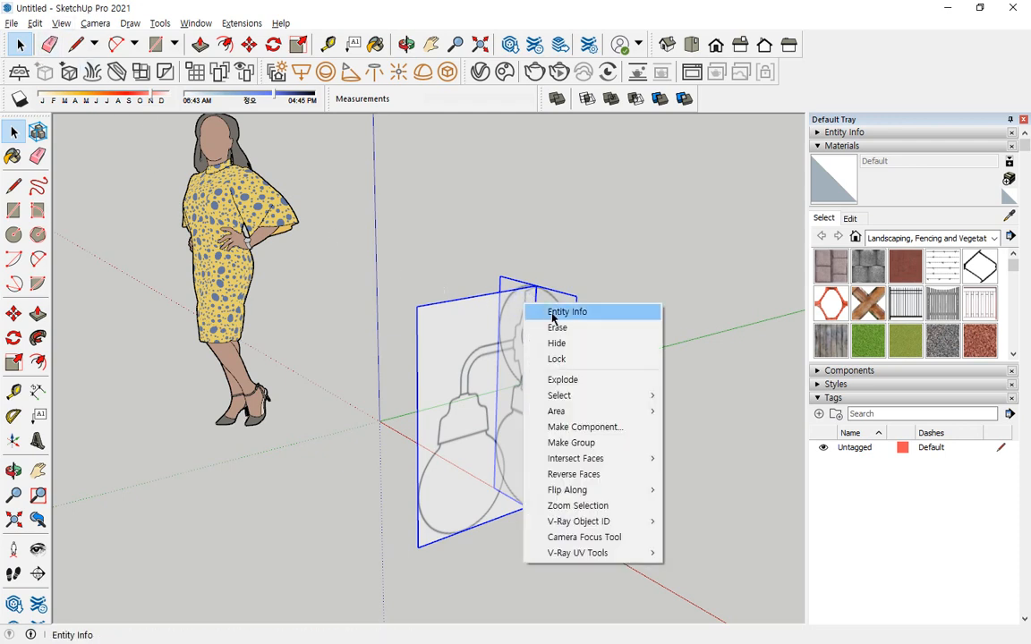
left_click(581, 360)
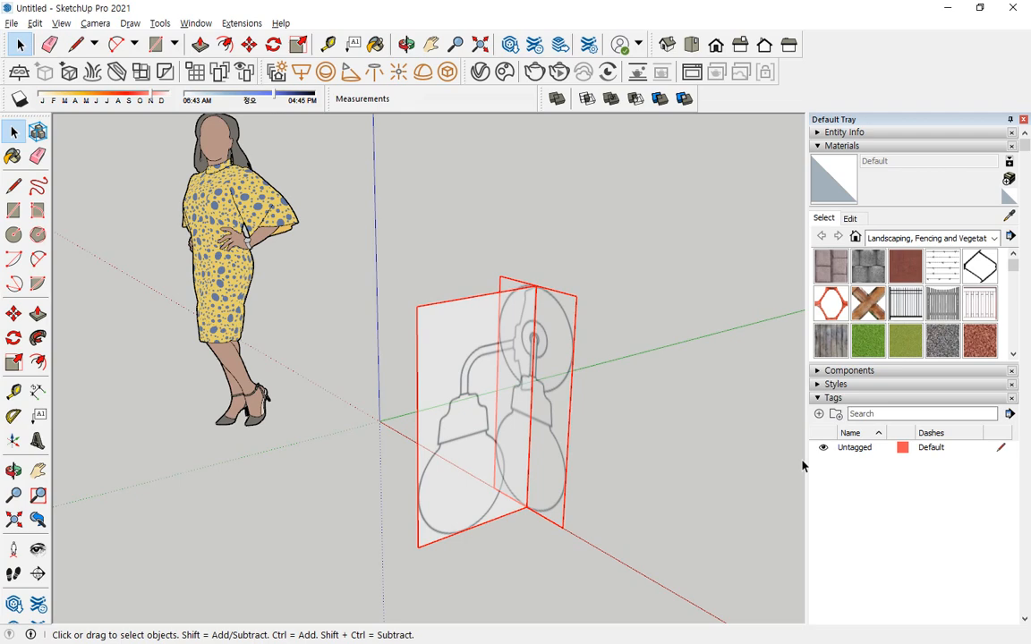
left_click(515, 271)
middle_click_drag(516, 271, 530, 360)
scroll(530, 359, "up", 3)
scroll(525, 389, "down", 2)
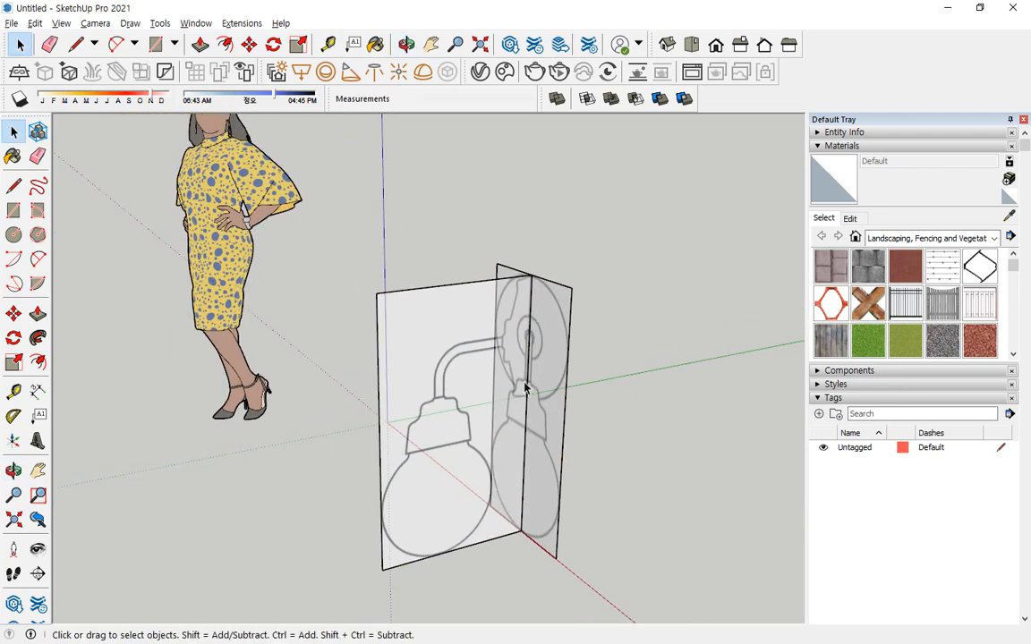
key("ctrl+2")
middle_click_drag(482, 460, 391, 414)
scroll(414, 398, "up", 5)
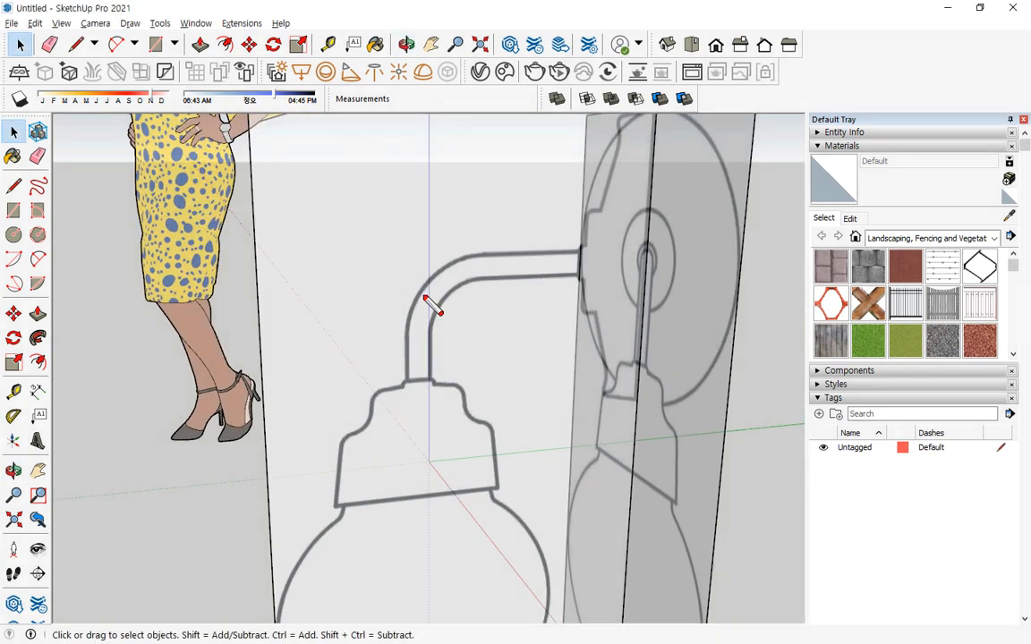
left_click_drag(422, 286, 406, 476)
key("Escape")
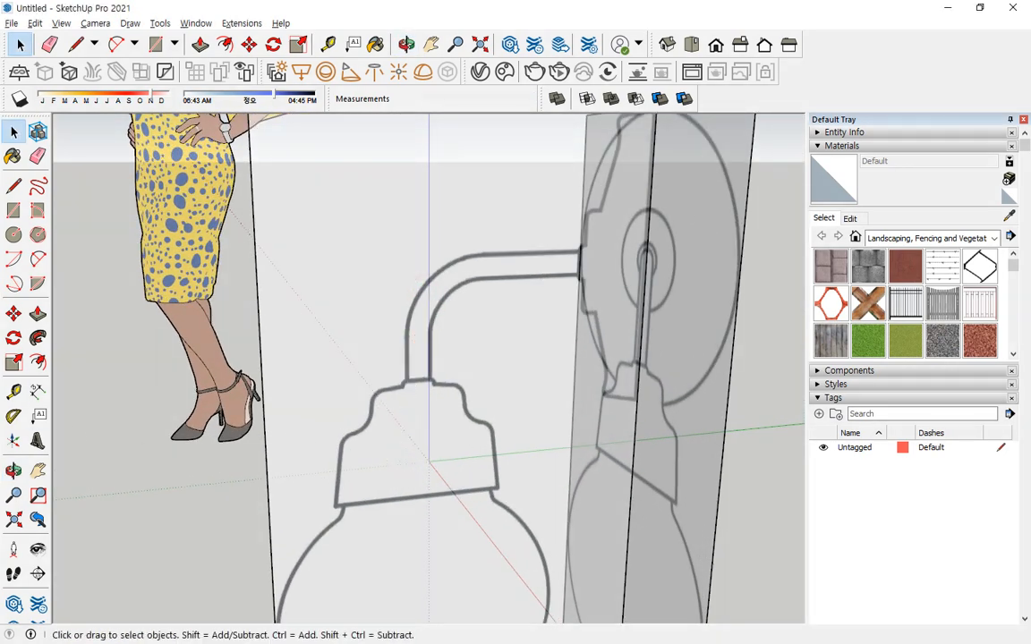
Place a vertical guide about 223 mm in from the side view's outer vertical edge, through the lamp stem's centre.
left_click(13, 391)
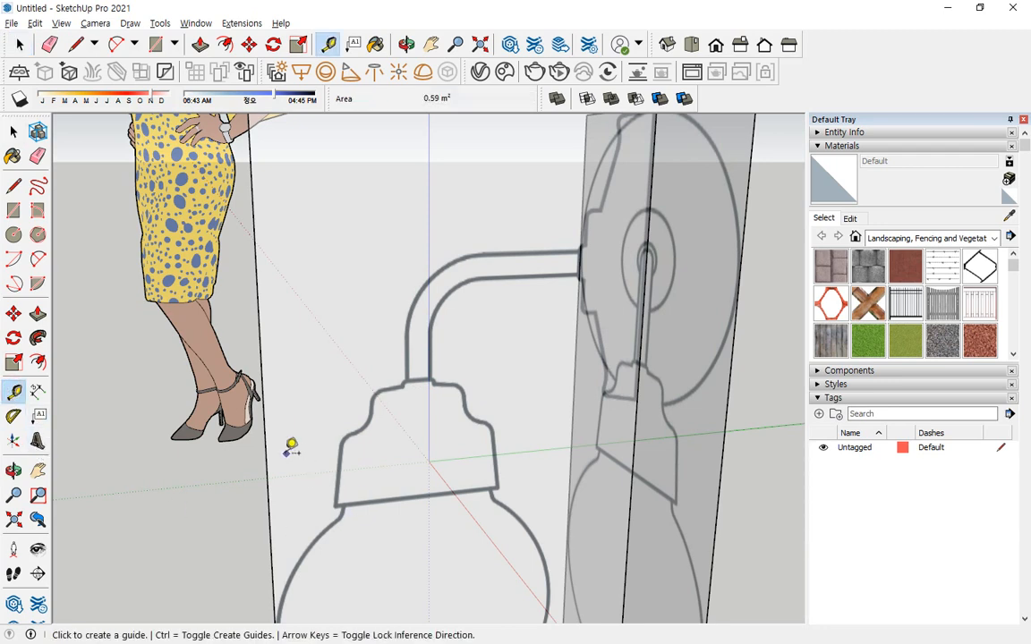
left_click(266, 467)
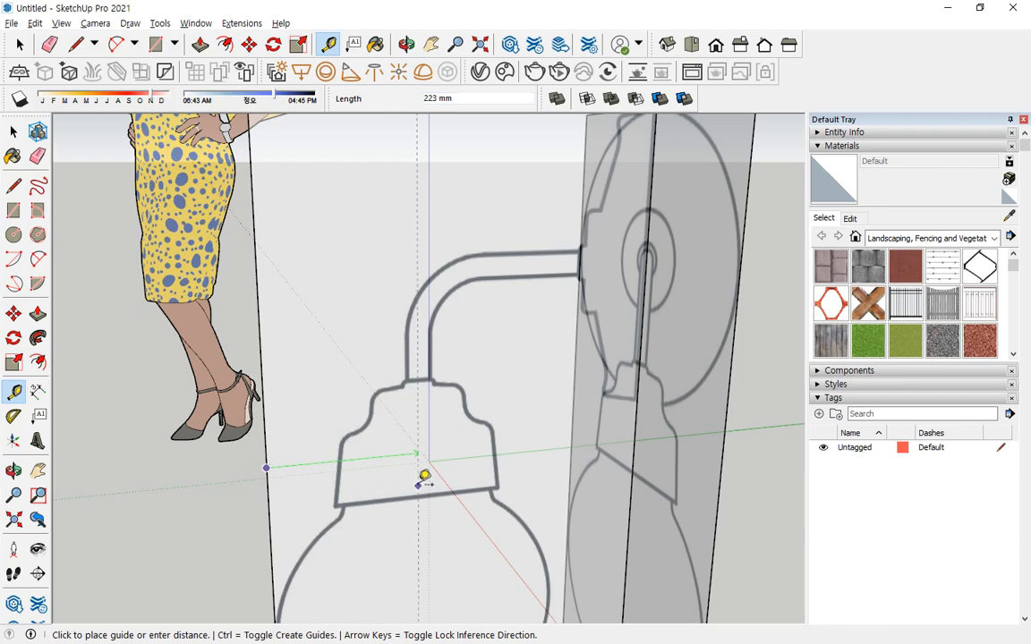
scroll(423, 481, "up", 2)
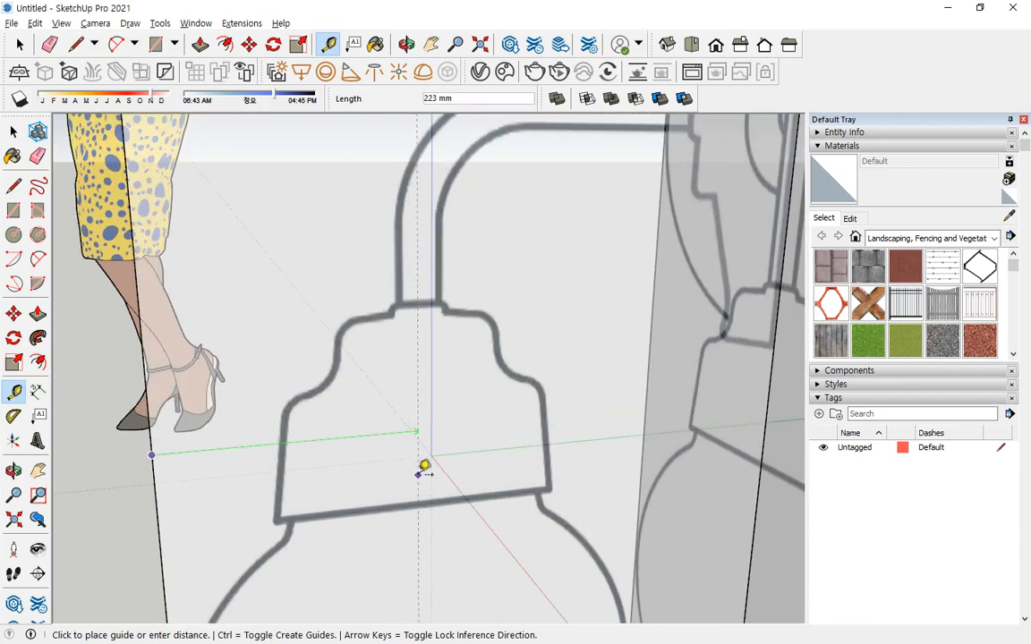
left_click(426, 466)
Place a horizontal guide about 225 mm below the side view's top edge, along the centre of the horizontal arm.
mouse_move(525, 295)
middle_mouse_down()
mouse_move(497, 340)
mouse_move(458, 368)
mouse_move(397, 383)
mouse_move(395, 397)
mouse_move(459, 294)
mouse_move(444, 520)
mouse_move(541, 224)
middle_mouse_up()
left_click(548, 188)
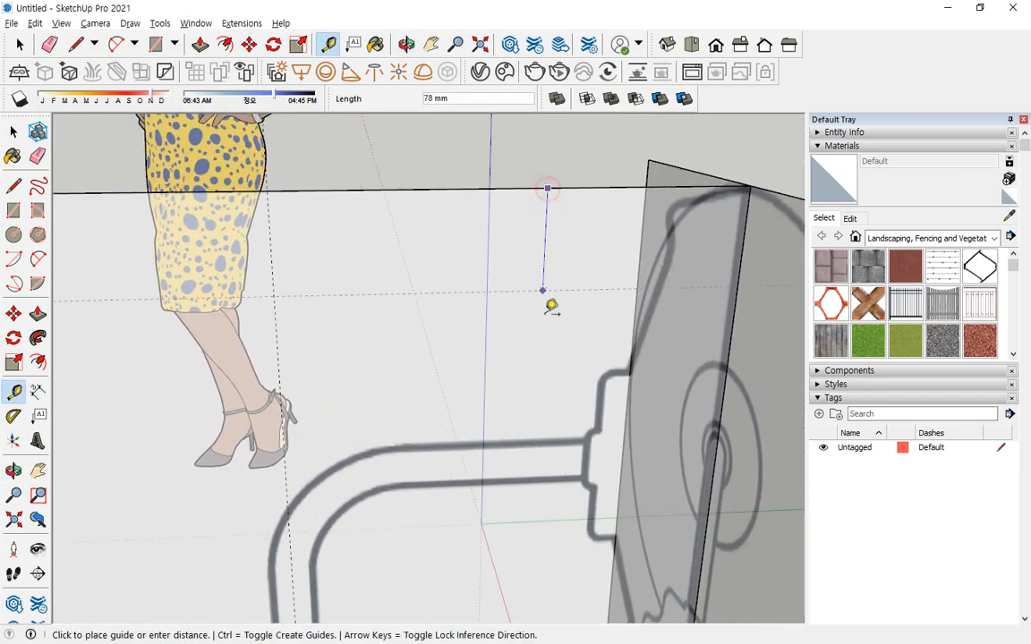
left_click(550, 457)
Draw a horizontal circle of about 193 mm radius below the bulb, centred on the vertical guide.
mouse_move(552, 455)
middle_mouse_down()
mouse_move(467, 430)
mouse_move(511, 205)
mouse_move(511, 389)
mouse_move(485, 396)
mouse_move(520, 391)
middle_mouse_up()
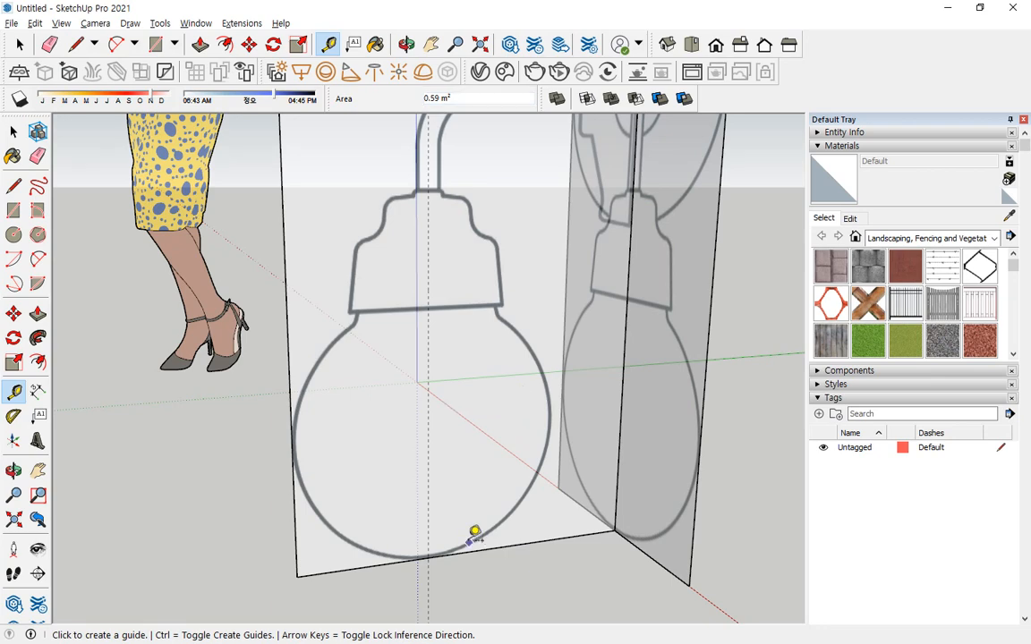
key("space")
middle_click_drag(460, 520, 451, 427)
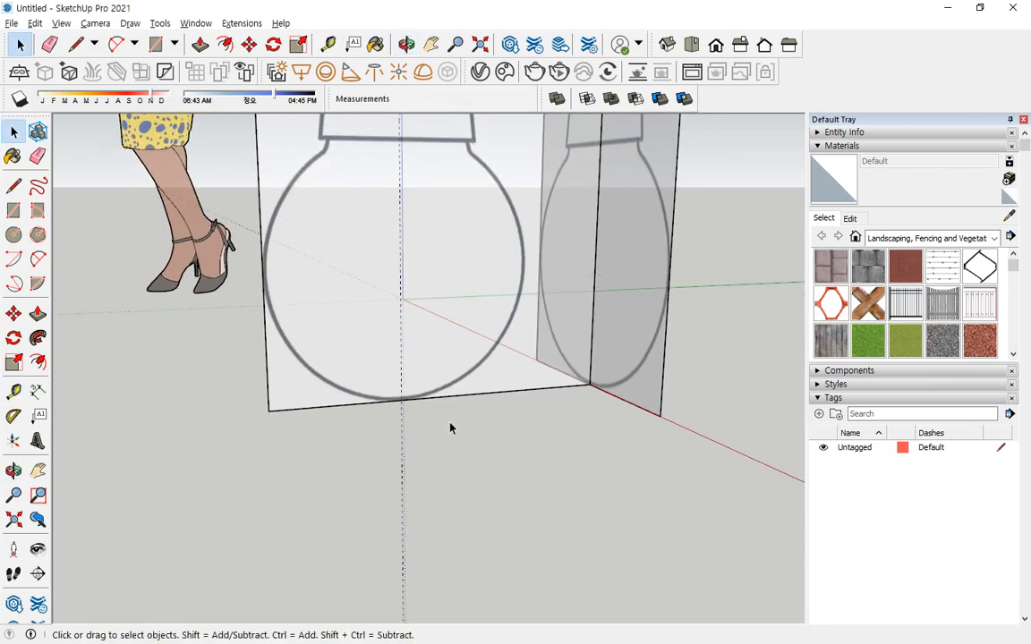
key("c")
mouse_move(417, 489)
middle_mouse_down()
mouse_move(463, 471)
mouse_move(407, 497)
middle_mouse_up()
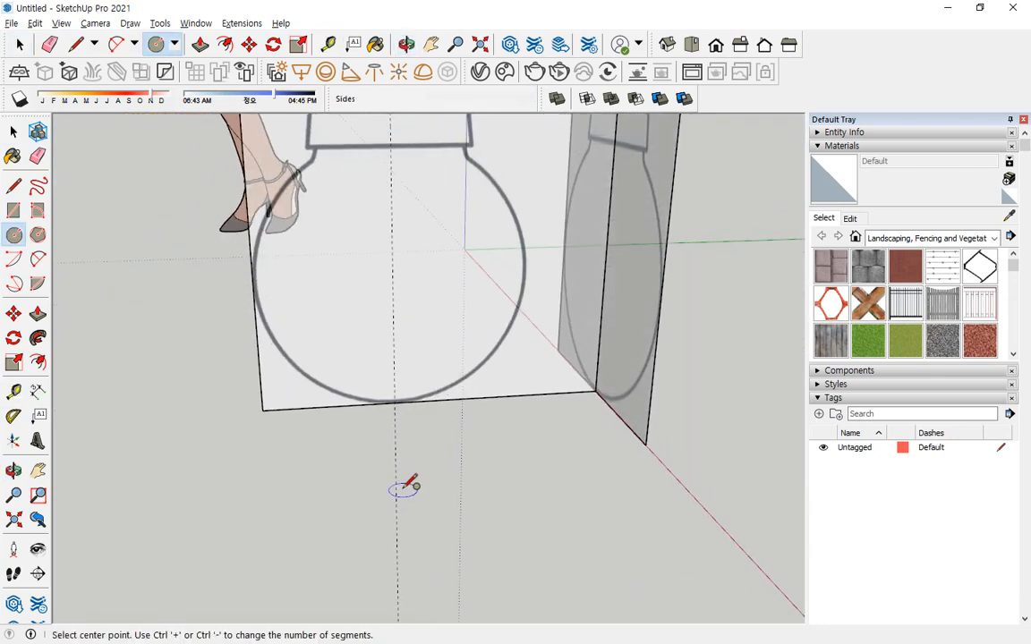
left_click(395, 500)
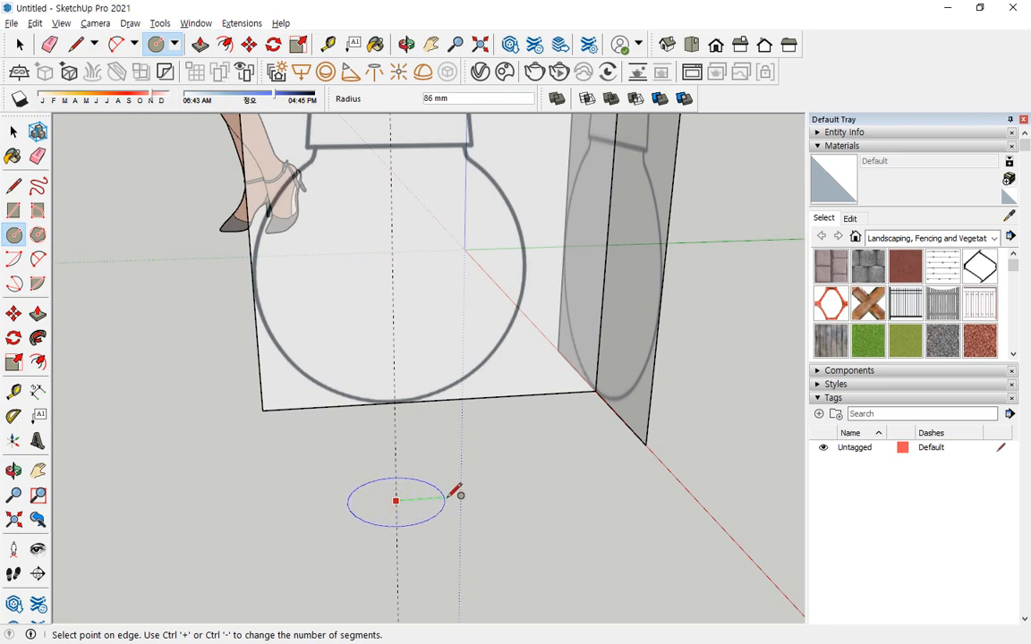
left_click(504, 494)
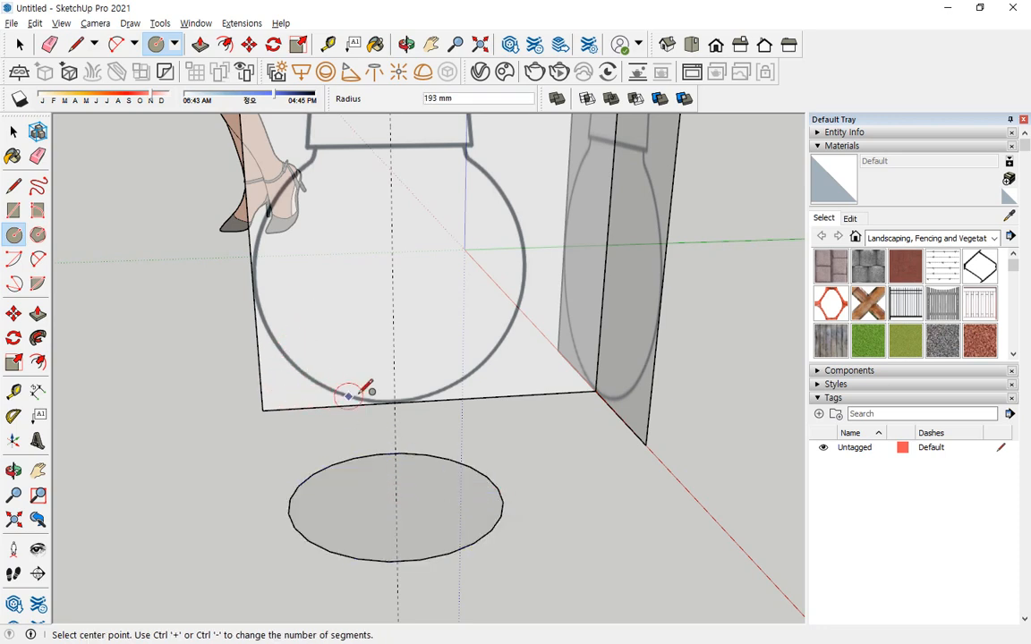
mouse_move(306, 158)
left_mouse_down()
mouse_move(290, 175)
mouse_move(299, 399)
mouse_move(582, 292)
mouse_move(289, 122)
mouse_move(261, 145)
left_mouse_up()
left_click_drag(203, 282, 573, 284)
key("Escape")
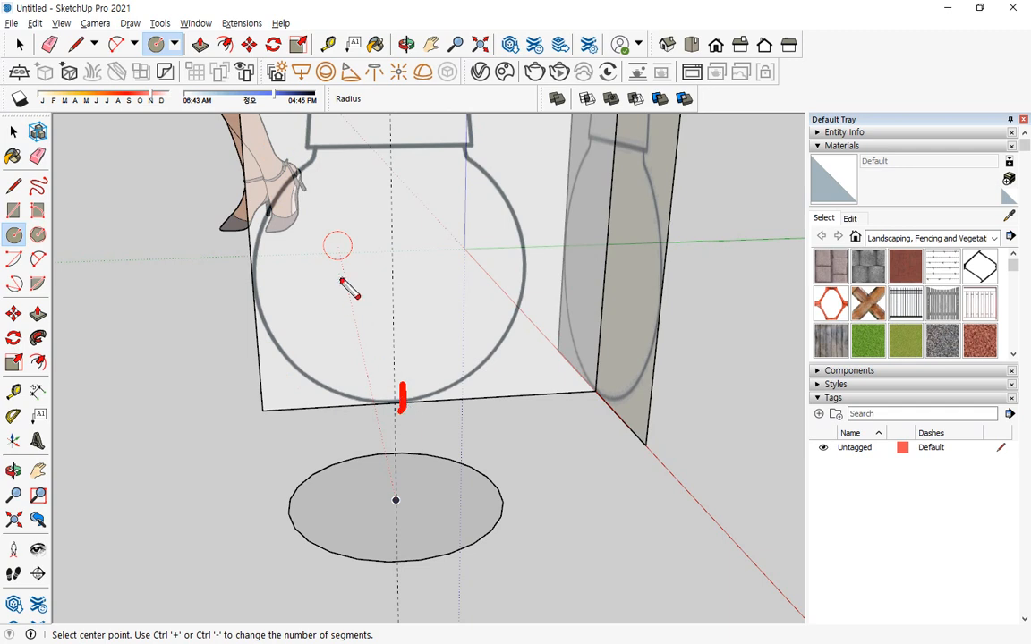
left_click_drag(269, 278, 506, 280)
left_click_drag(224, 274, 546, 276)
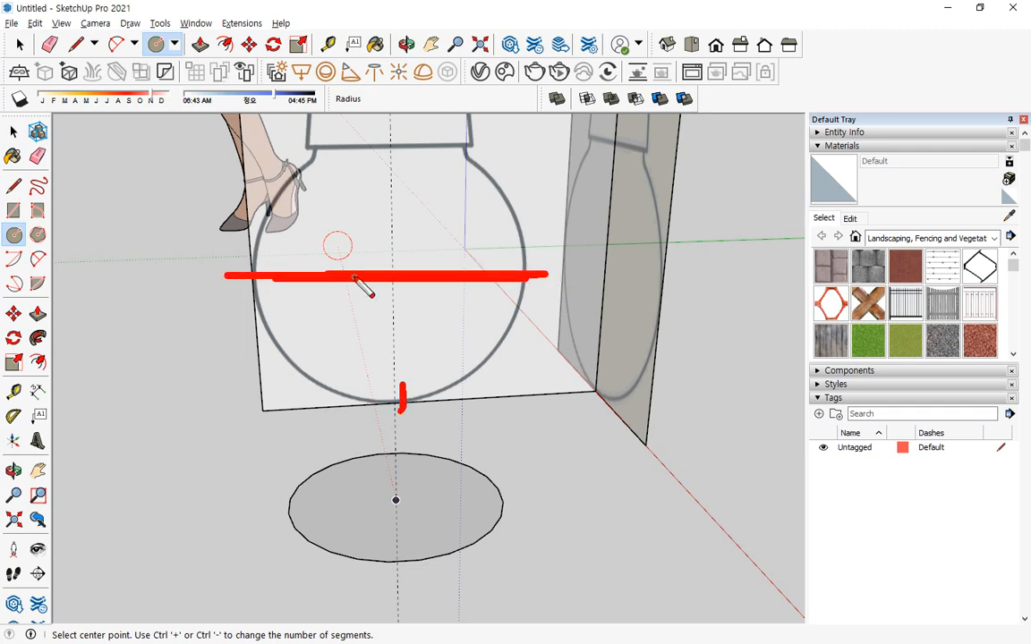
key("Escape")
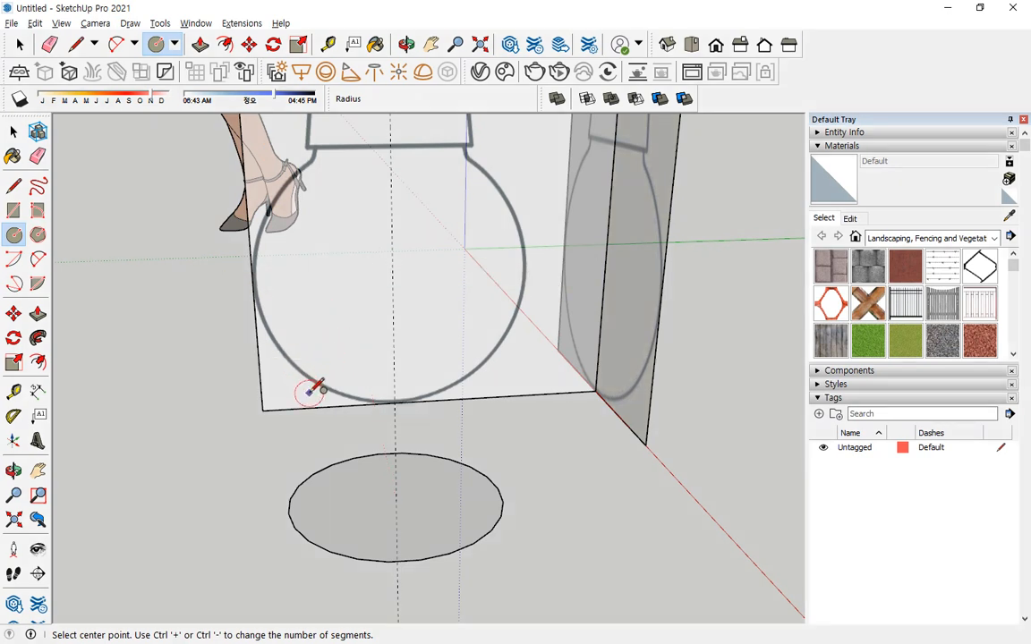
Draw a vertical helper circle of 224 mm radius centred where the guide meets the bottom edge, and place a horizontal guide at its top.
left_click(394, 404)
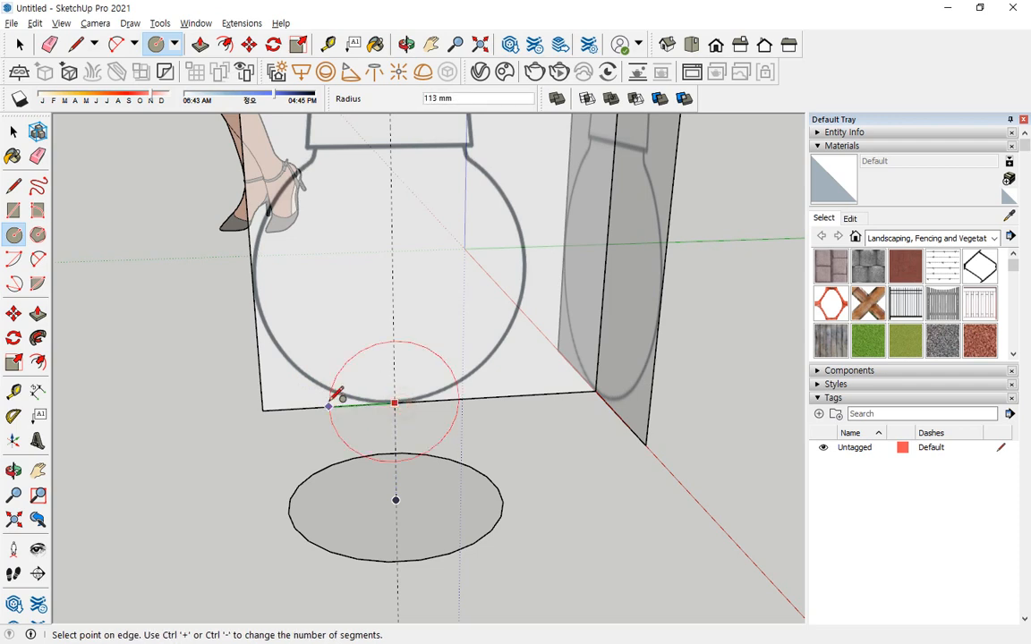
left_click(264, 409)
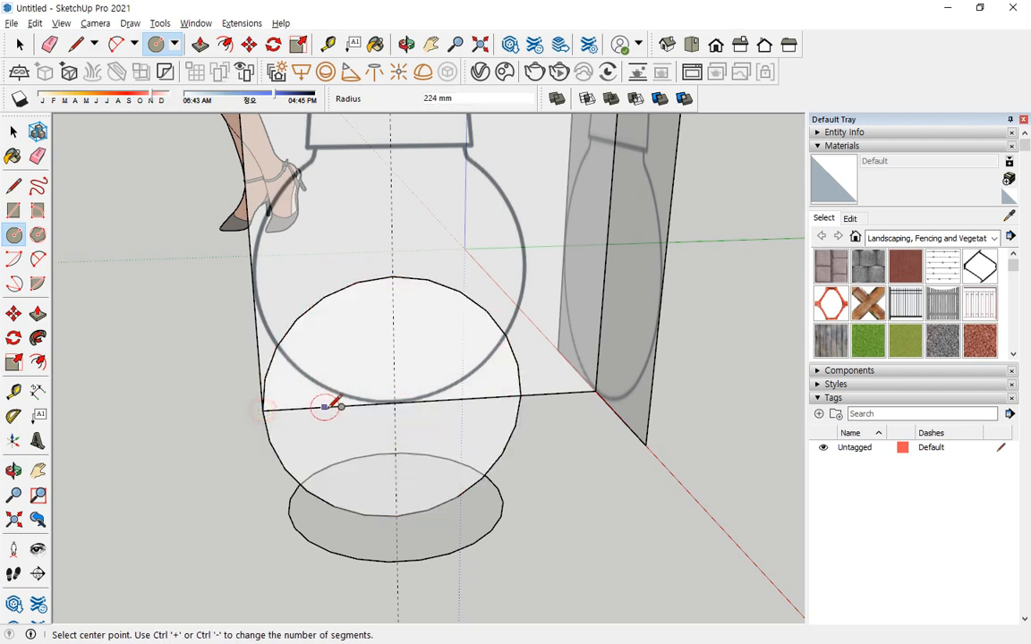
key("t")
left_click(356, 405)
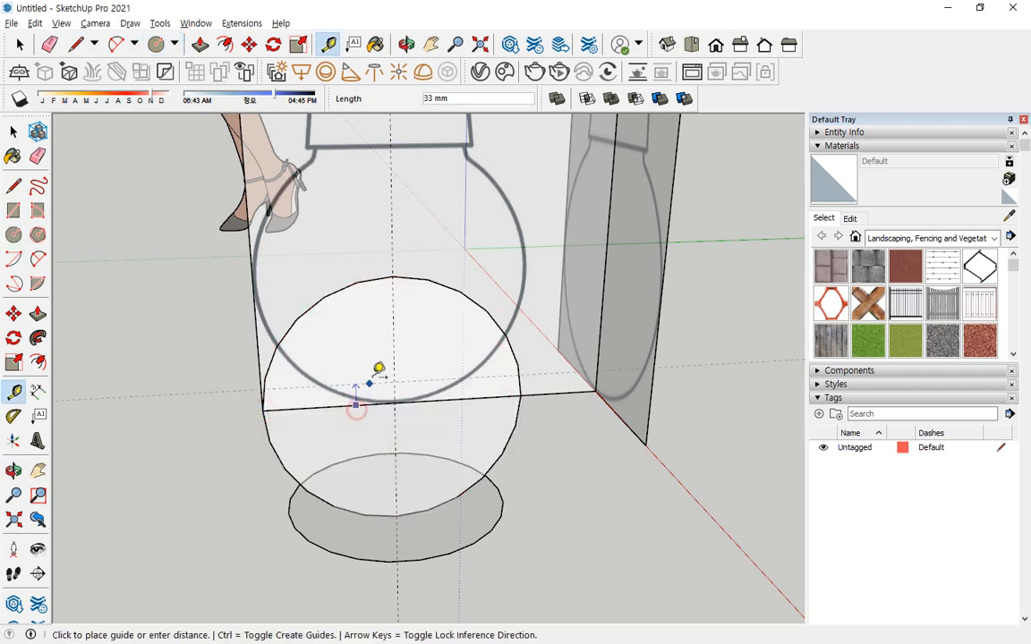
left_click(394, 277)
Erase the helper circle and trace the bulb with a vertical circle of 224 mm radius centred on the guide intersection.
key("e")
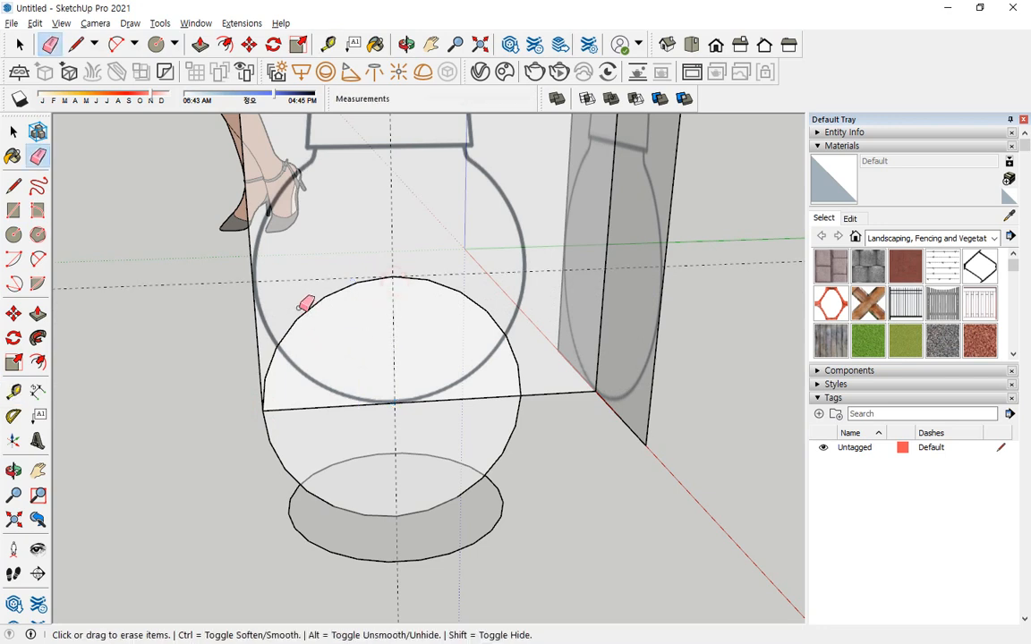
left_click(298, 307)
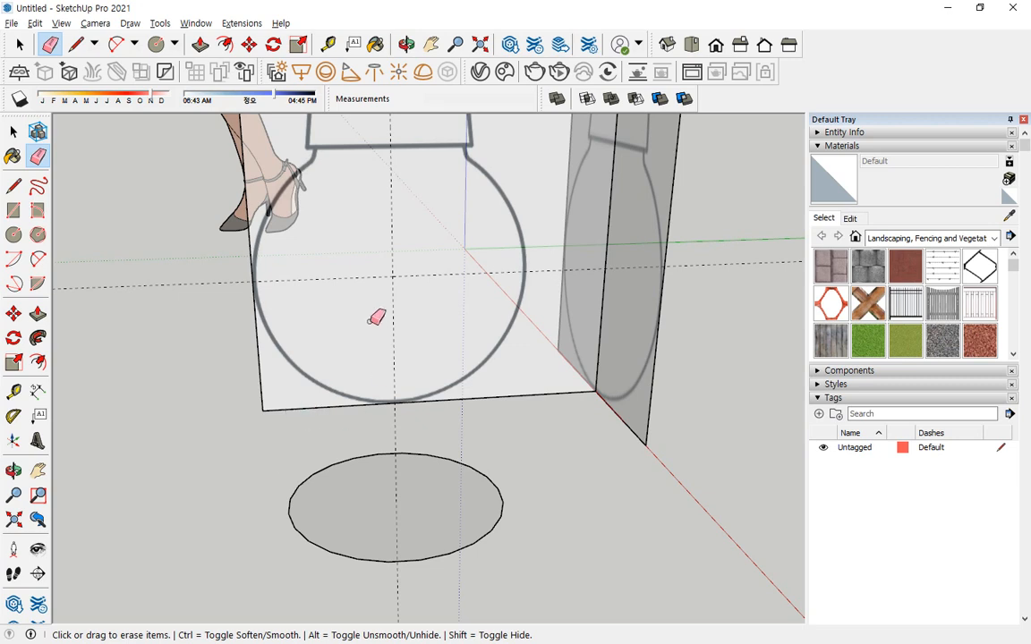
key("c")
left_click(392, 275)
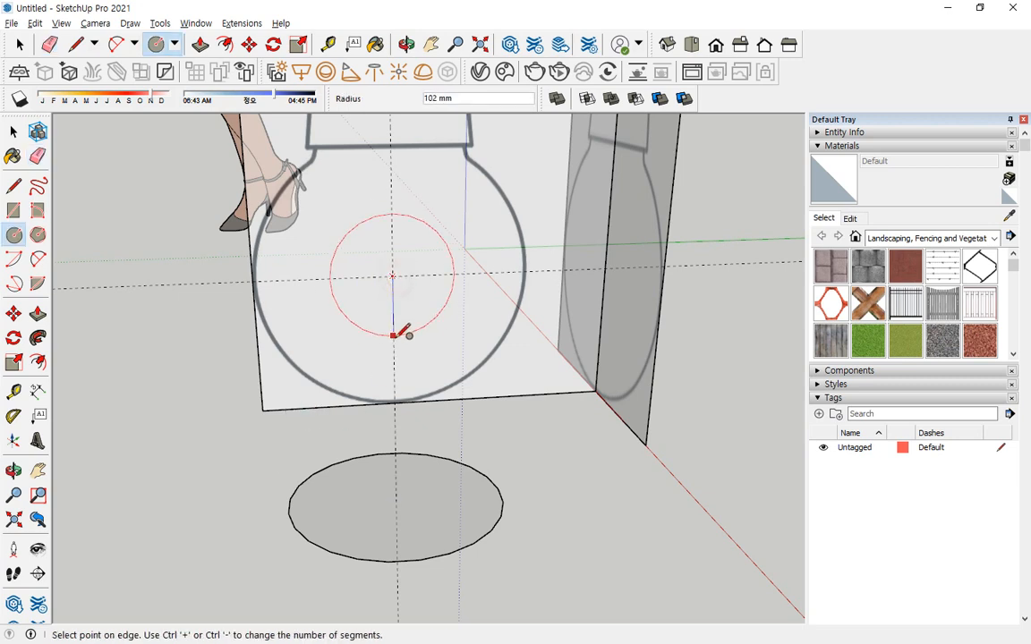
left_click(395, 402)
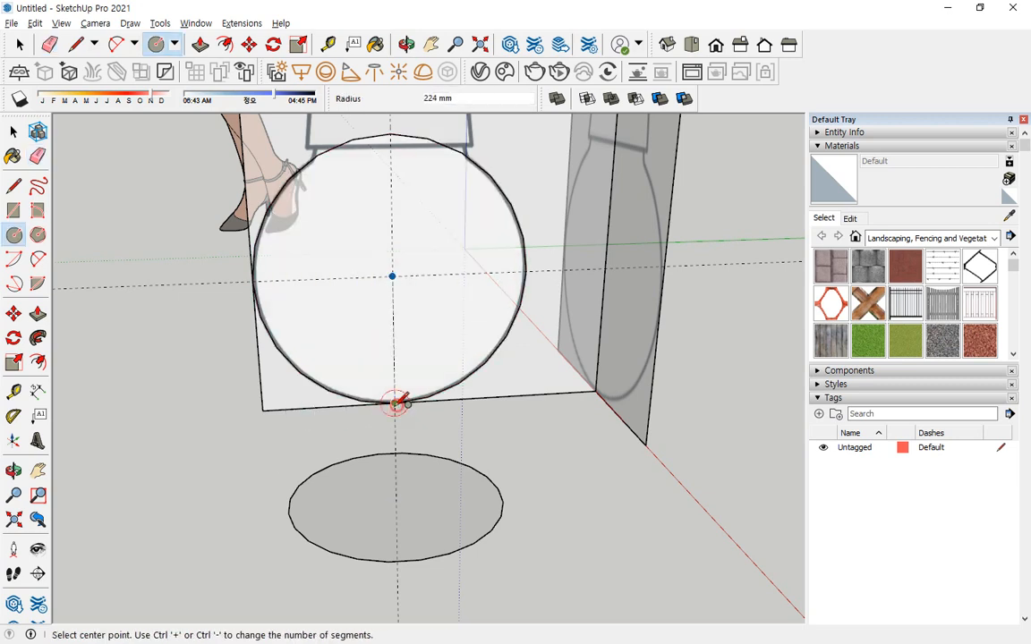
Draw a 448 mm vertical line across the bulb circle from its lowest point to its highest point.
middle_click_drag(367, 133, 398, 291)
key("l")
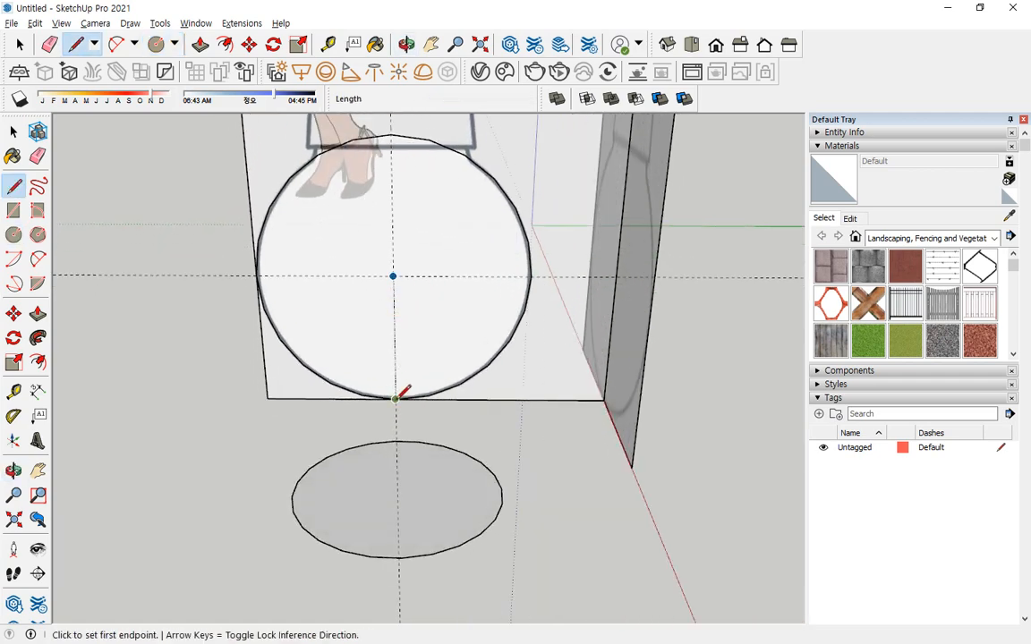
left_click(395, 398)
left_click(392, 136)
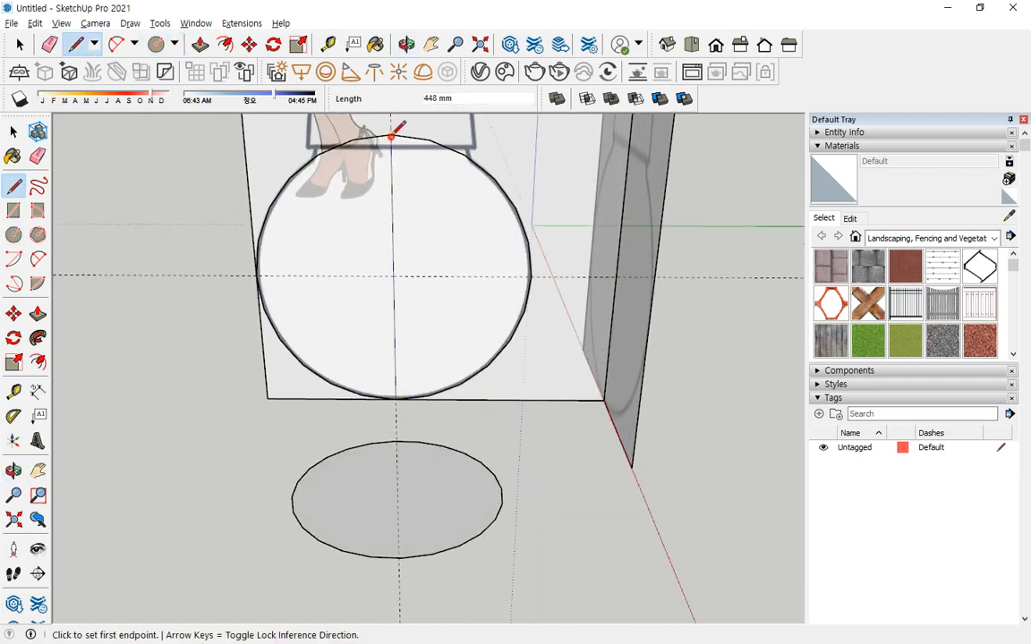
Erase the half of the bulb circle left of the vertical centre line.
key("e")
left_click(306, 165)
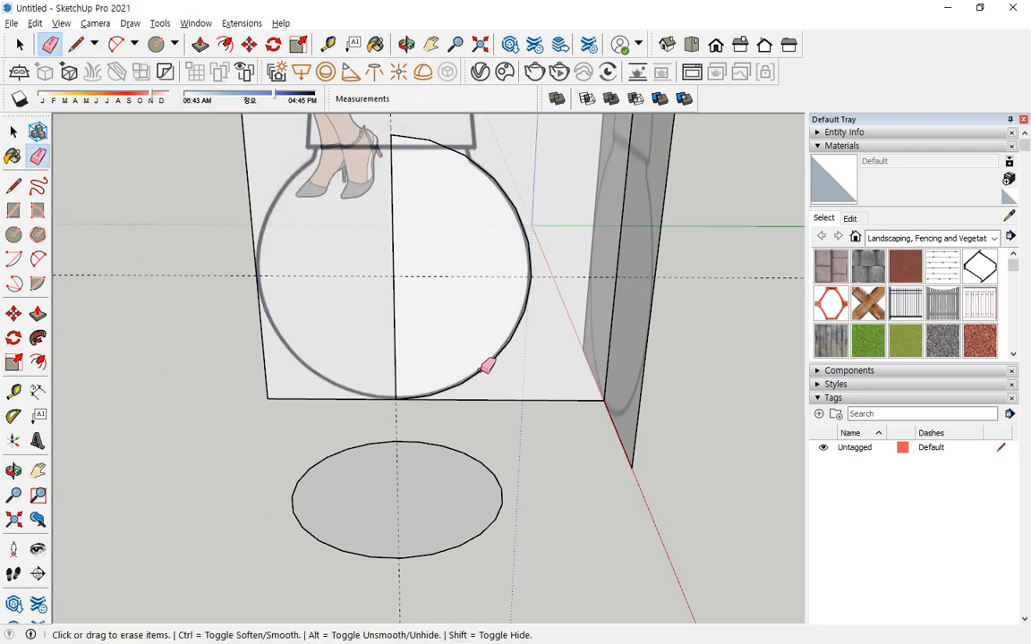
mouse_move(486, 363)
middle_mouse_down()
mouse_move(541, 365)
mouse_move(428, 233)
mouse_move(446, 271)
middle_mouse_up()
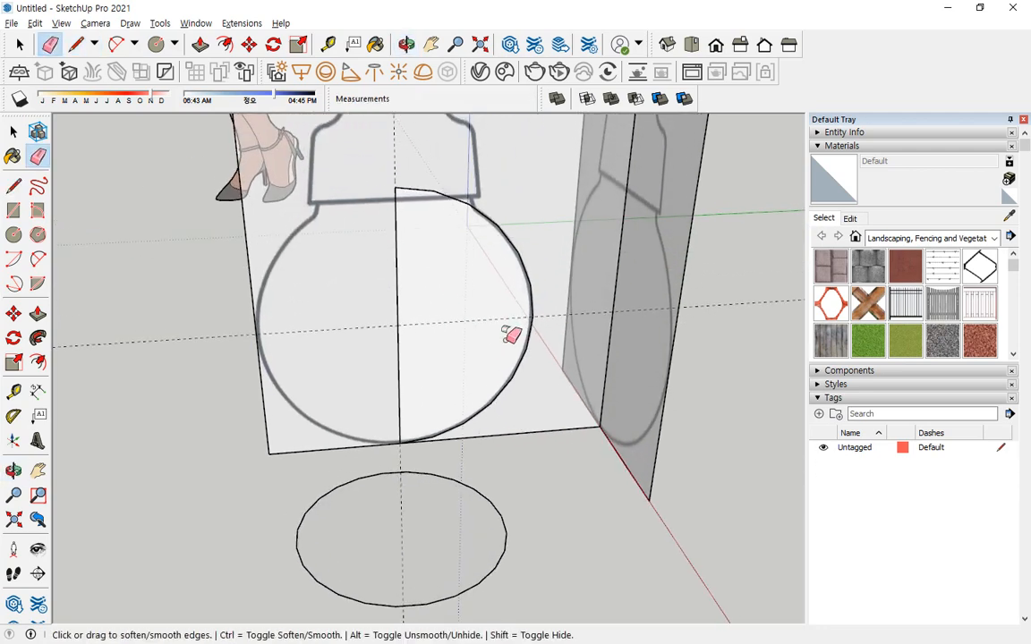
Draw a line of about 118 mm from the centre line along the cap's lower edge, and a vertical line from its end down into the bulb.
scroll(436, 154, "up", 5, "ctrl")
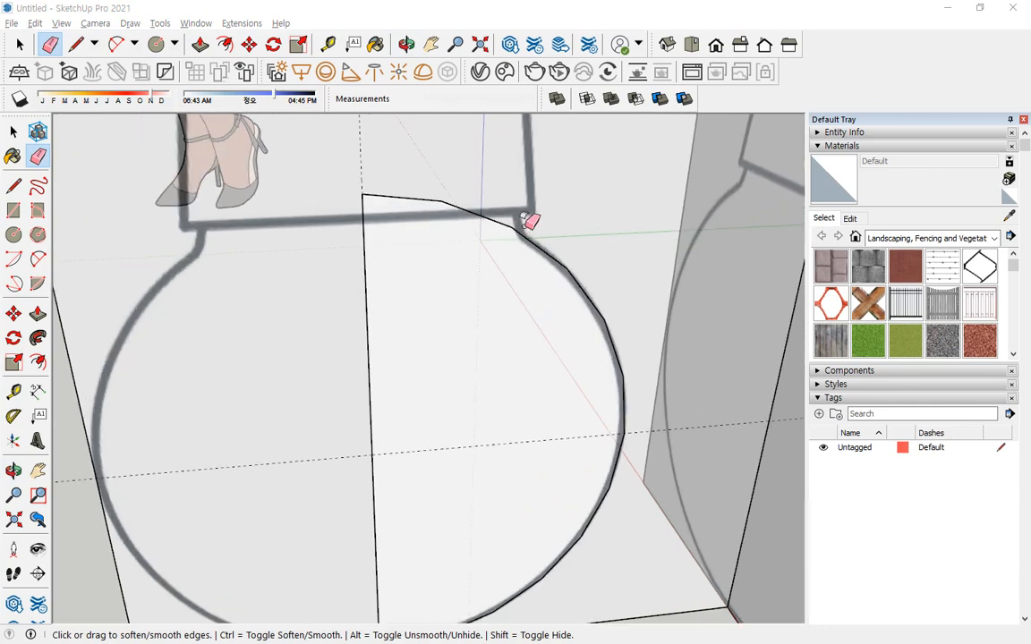
scroll(501, 201, "up", 2, "ctrl")
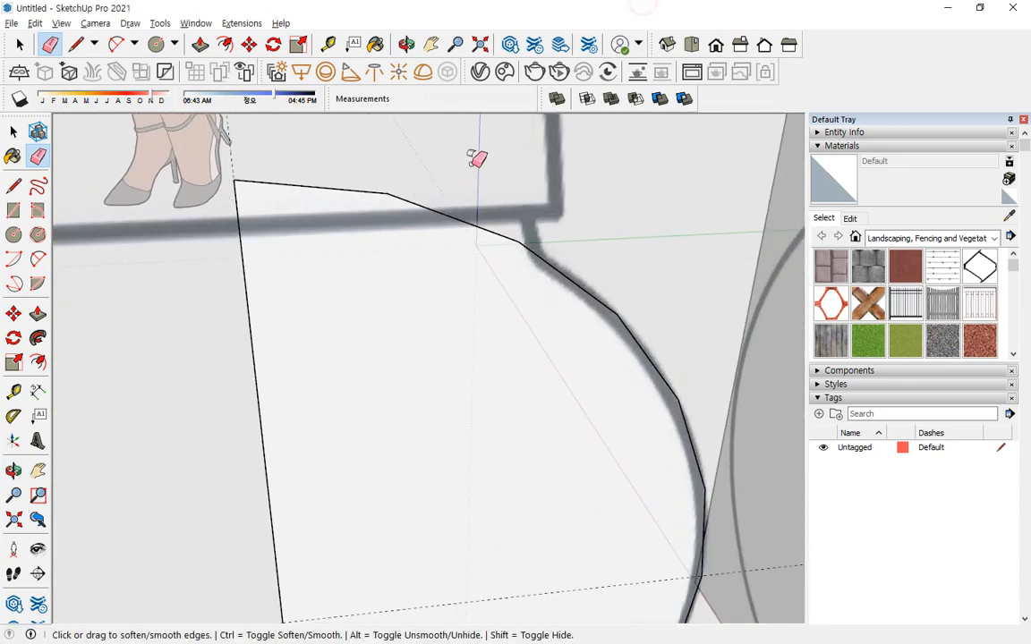
key("space")
key("l")
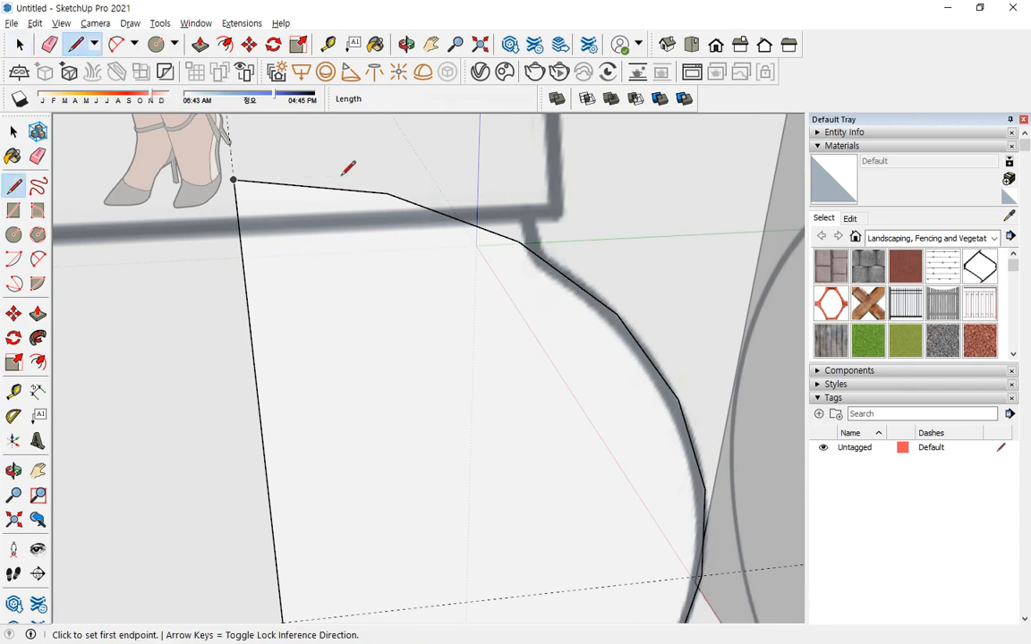
left_click(238, 218)
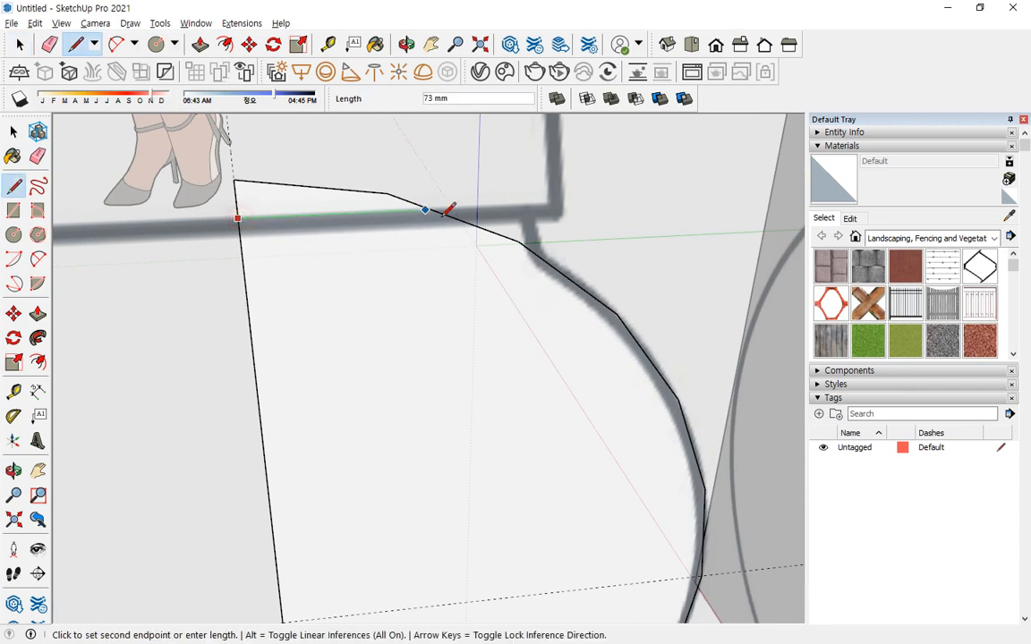
left_click(532, 205)
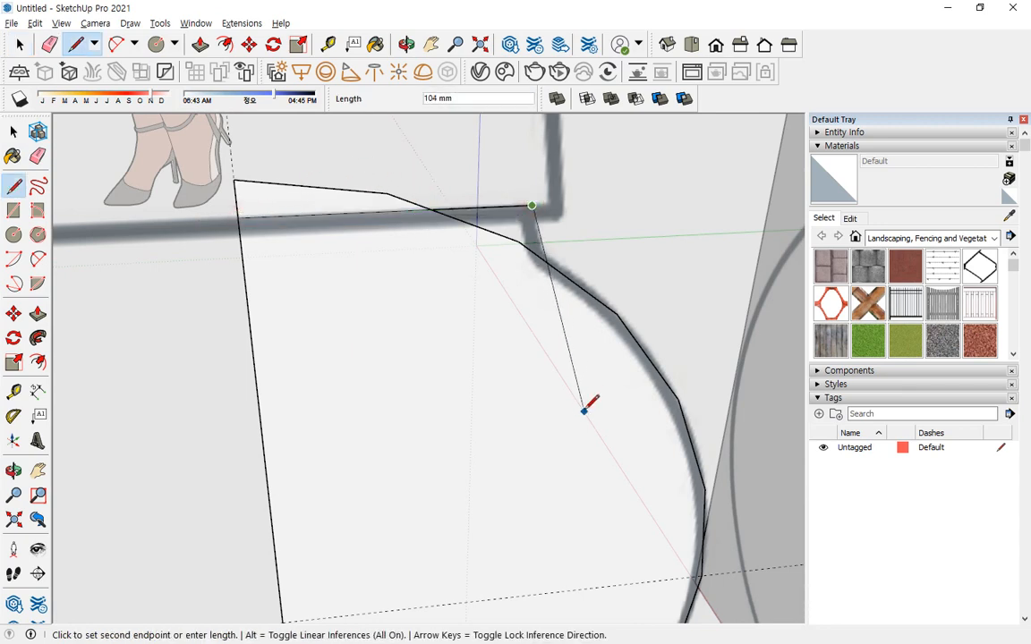
left_click(575, 416)
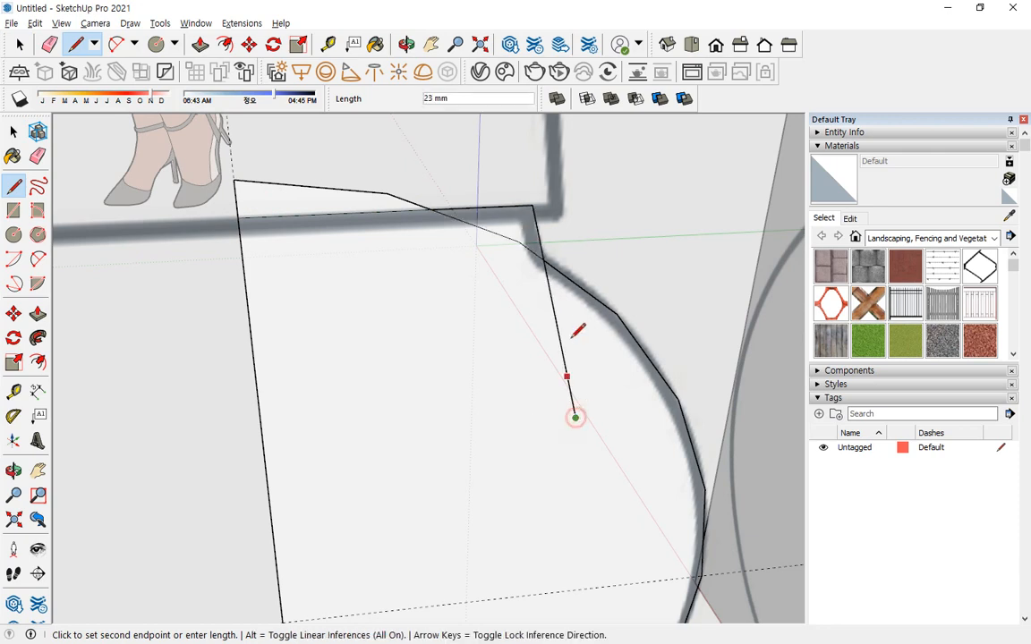
Erase the arc and centre line above the neck, the excess of the vertical neck line, and the leftover arc piece beside it.
key("space")
key("e")
left_click(239, 182)
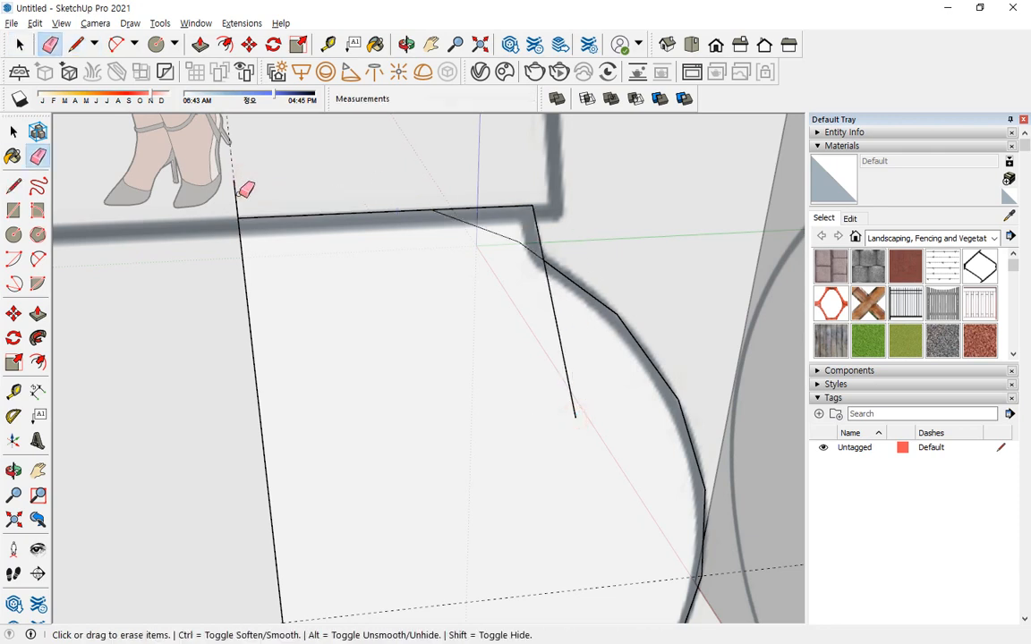
left_click(236, 202)
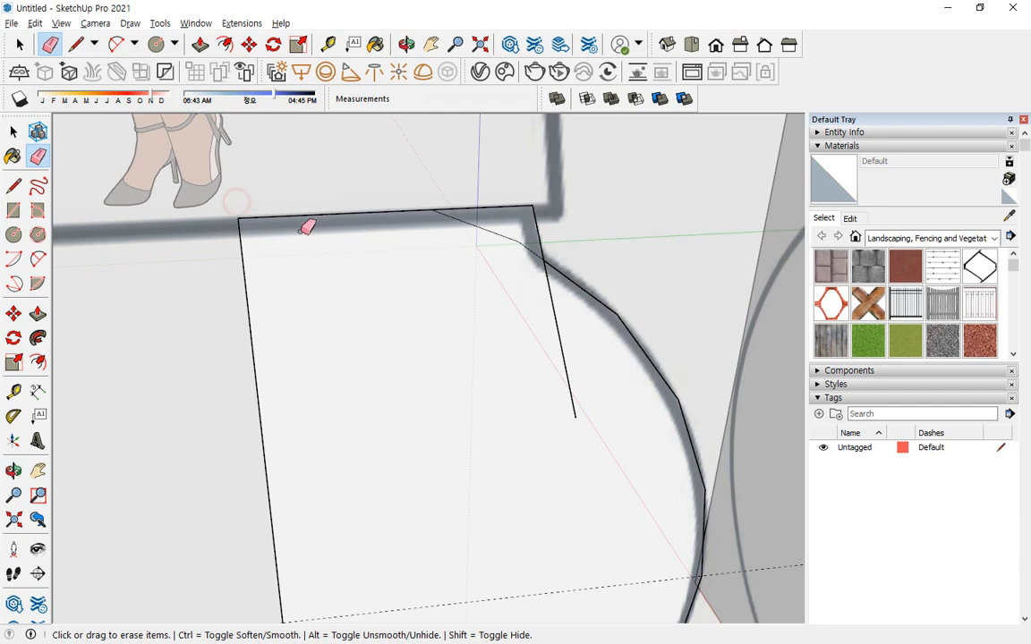
left_click(554, 310)
left_click(515, 238)
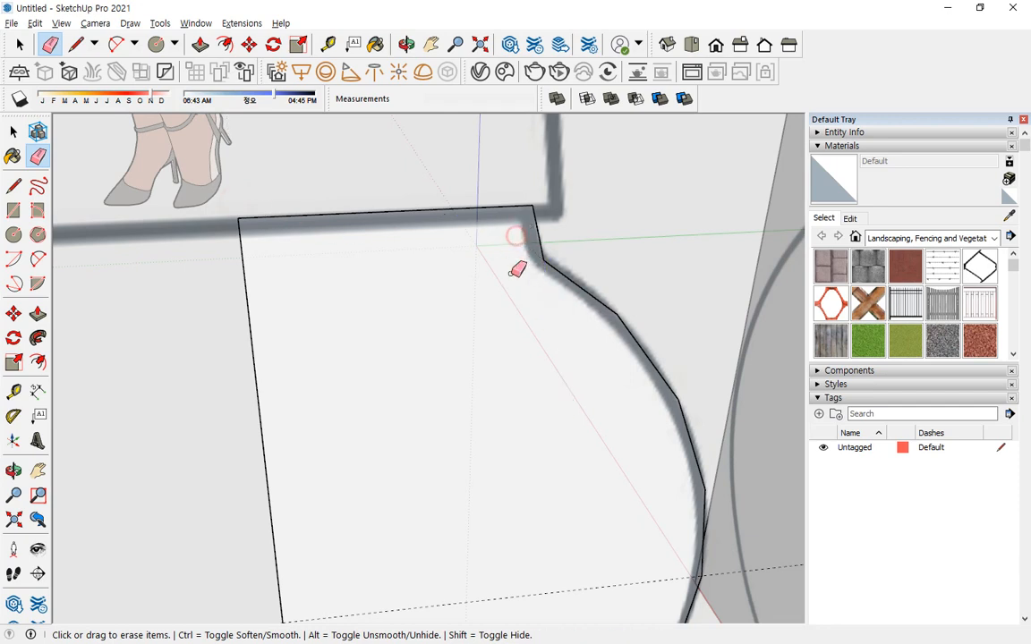
Round the corner where the neck meets the bulb with a two-point arc spanning about 18 mm.
scroll(574, 244, "up", 3)
key("a")
left_click(524, 237)
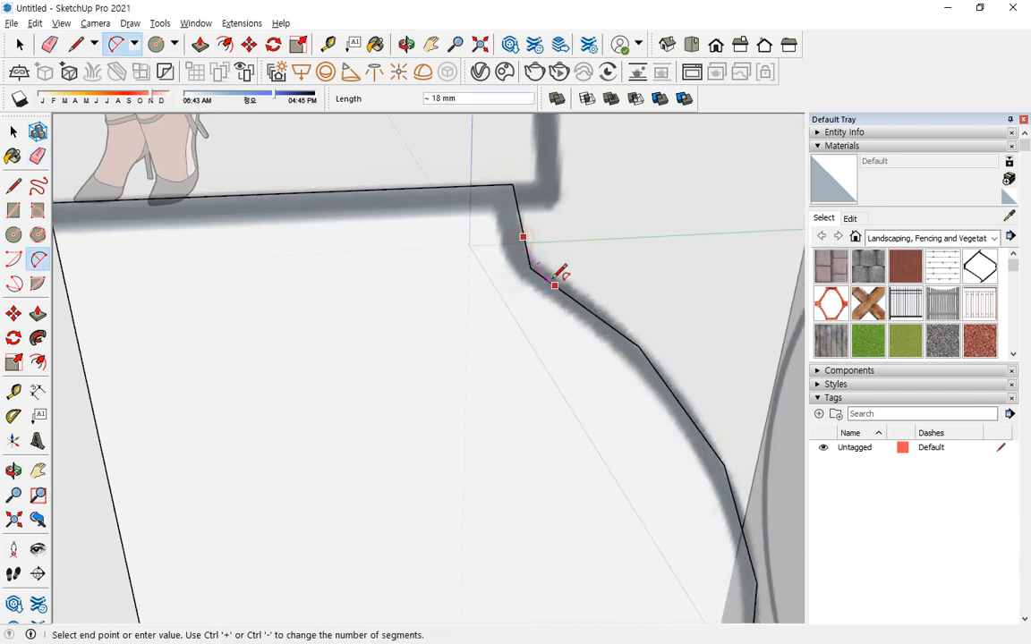
left_click(555, 284)
scroll(448, 262, "down", 5)
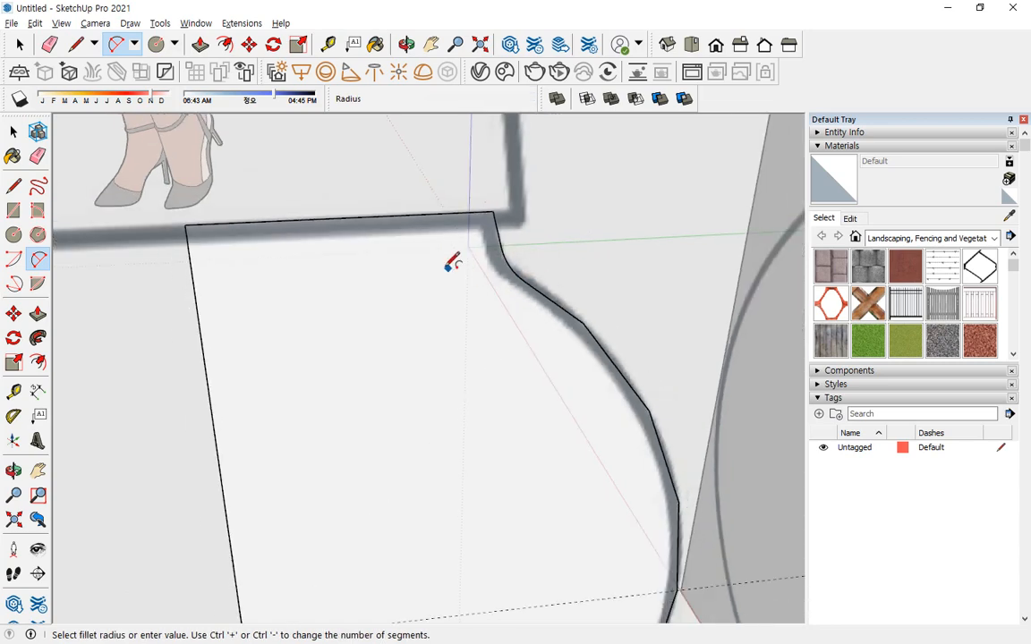
Try revolving the half bulb profile along the horizontal circle below it with Follow Me, and undo the sweep.
scroll(442, 264, "down", 3)
key("space")
left_click(427, 311)
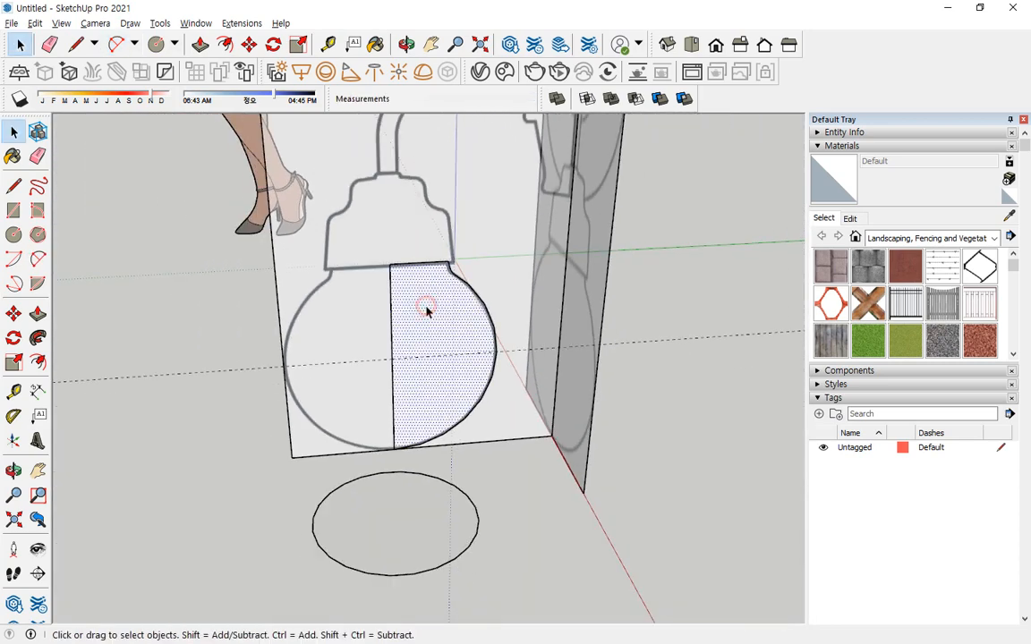
scroll(416, 322, "up", 4)
middle_click_drag(437, 298, 367, 350)
left_click(178, 481)
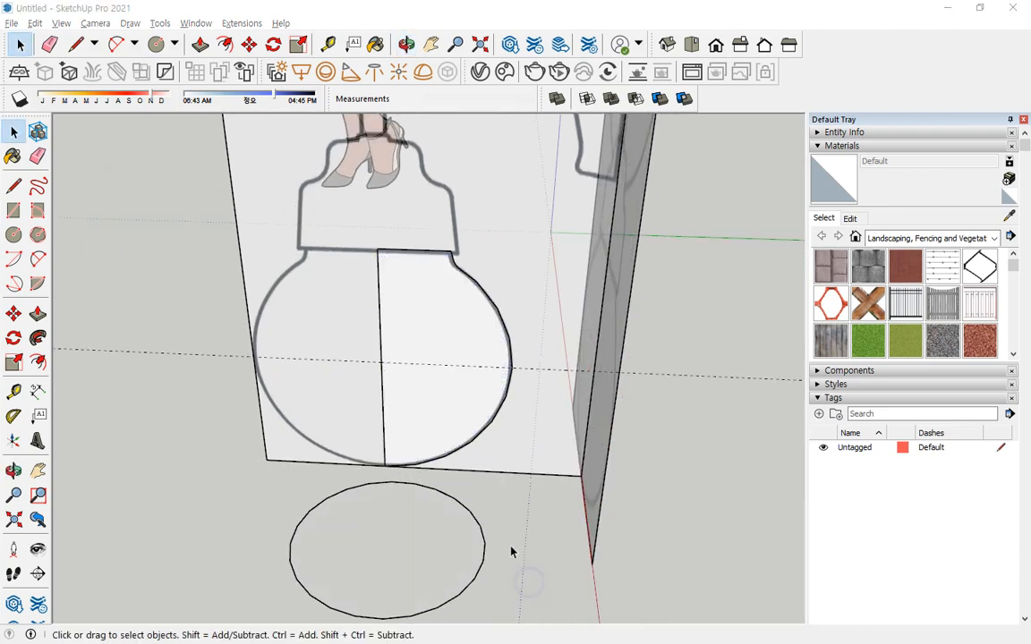
double_click(462, 580)
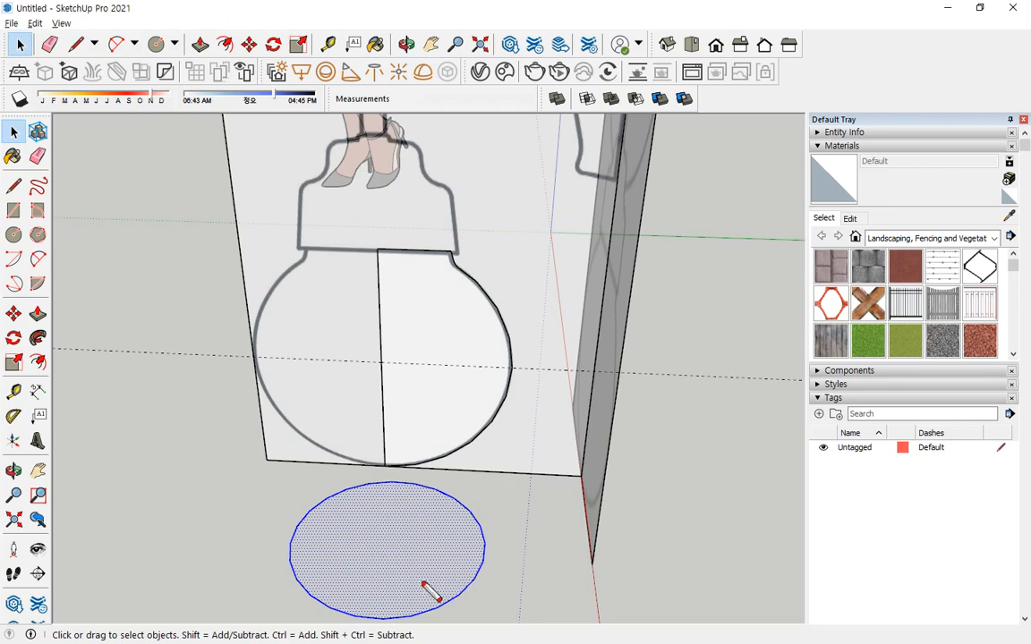
mouse_move(411, 529)
left_mouse_down()
mouse_move(426, 544)
mouse_move(417, 591)
left_mouse_up()
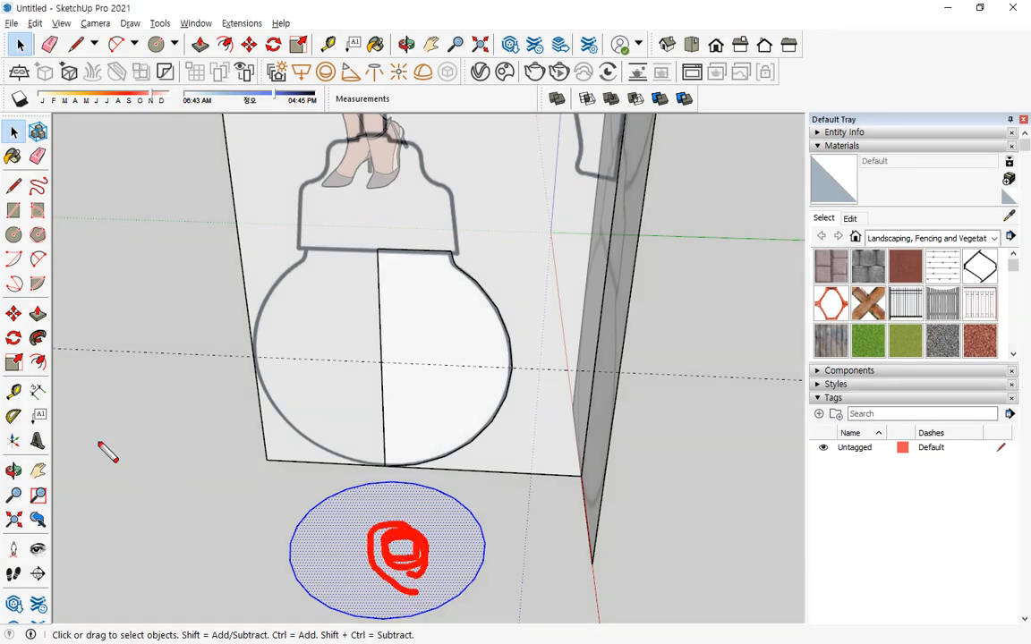
left_click(38, 339)
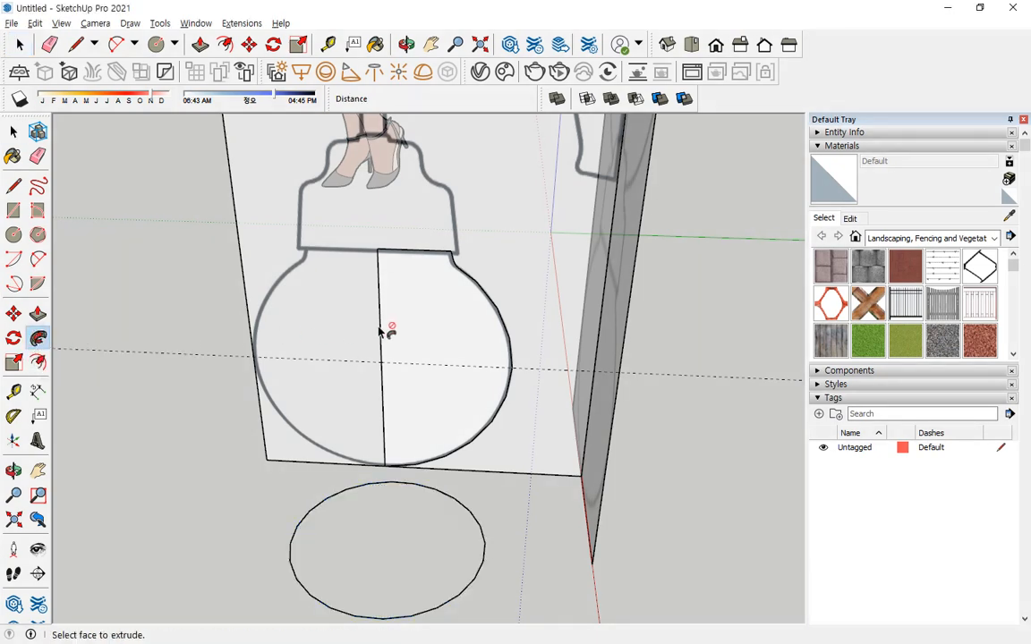
left_click(409, 327)
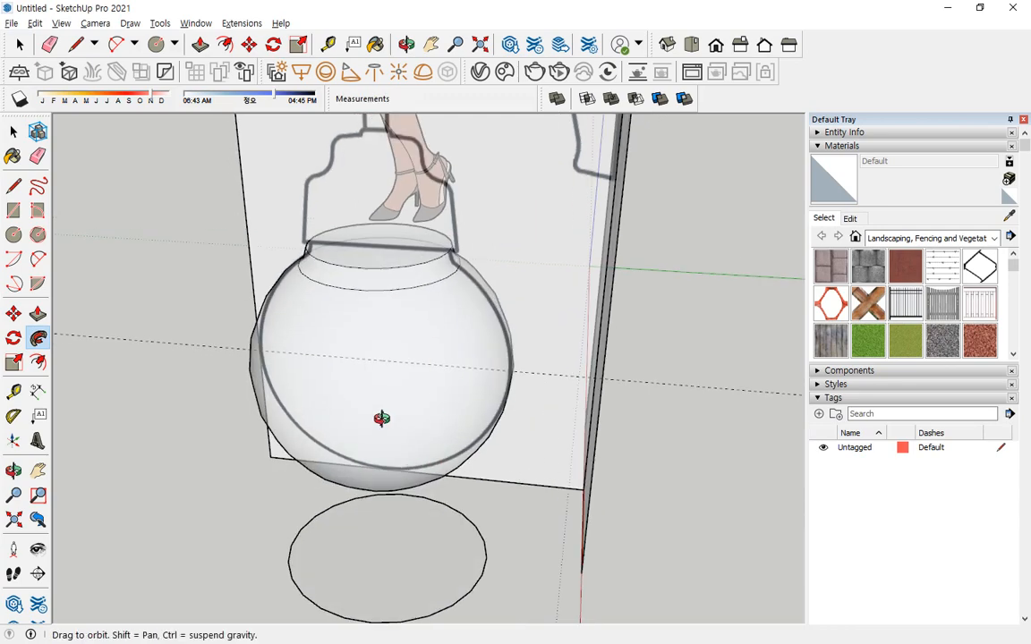
middle_click_drag(377, 419, 493, 483)
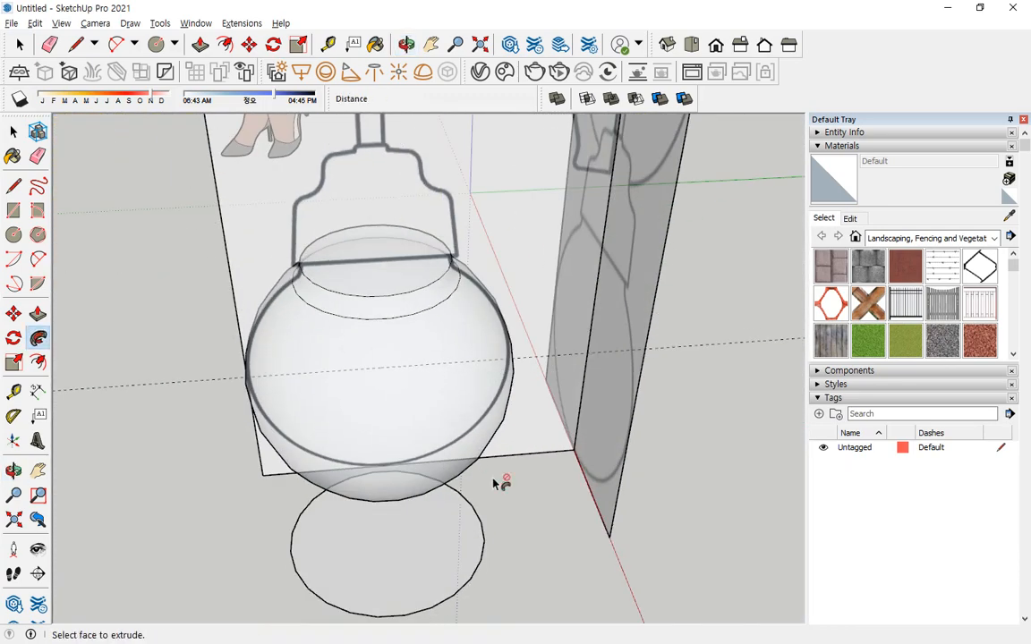
key("ctrl+z")
key("space")
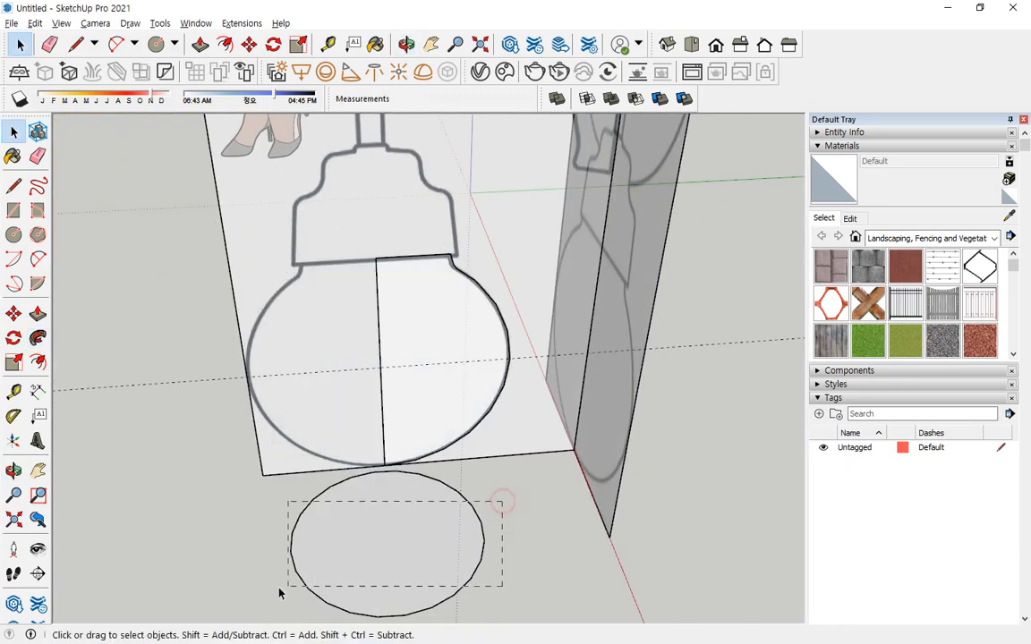
Select the horizontal circle as the path and sweep the half bulb profile around it with Follow Me.
left_click_drag(279, 593, 279, 594)
mouse_move(429, 615)
left_mouse_down()
mouse_move(420, 616)
mouse_move(490, 478)
mouse_move(369, 639)
left_mouse_up()
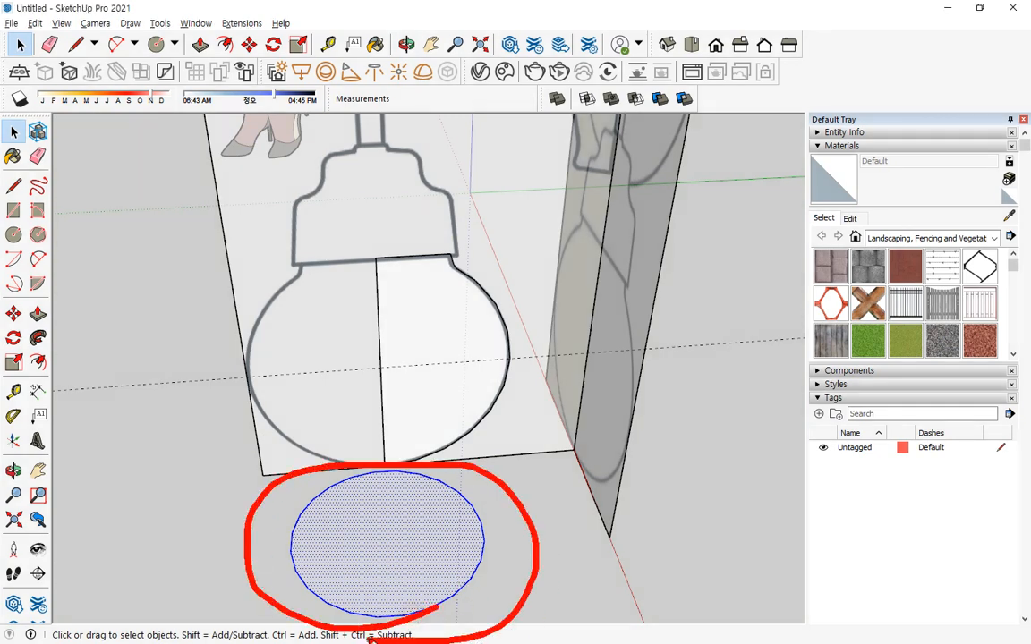
left_click(38, 340)
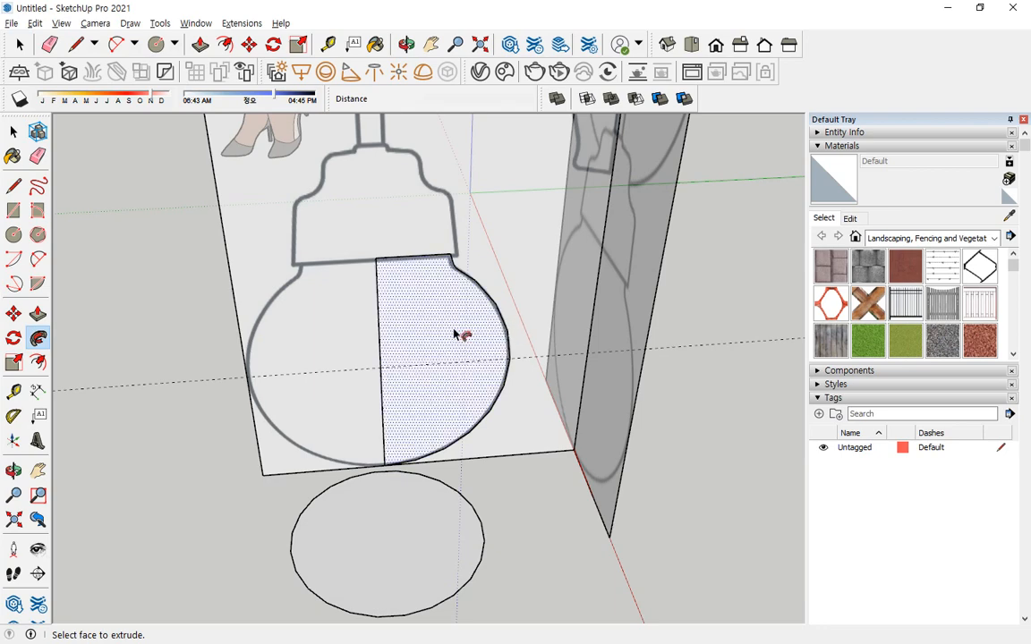
key("space")
left_click_drag(495, 502, 139, 559)
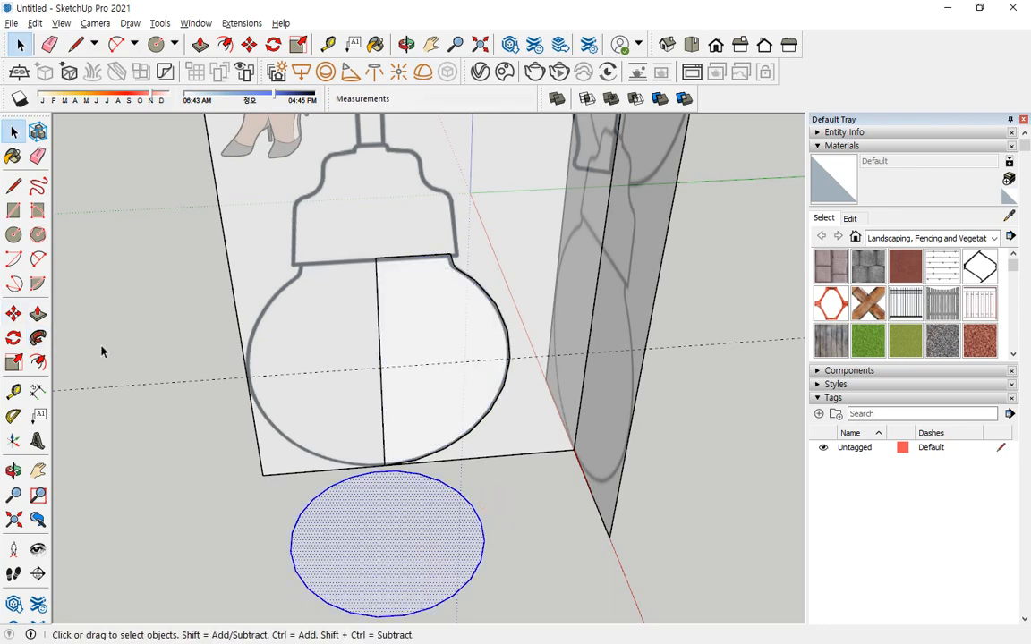
left_click(37, 338)
left_click(454, 344)
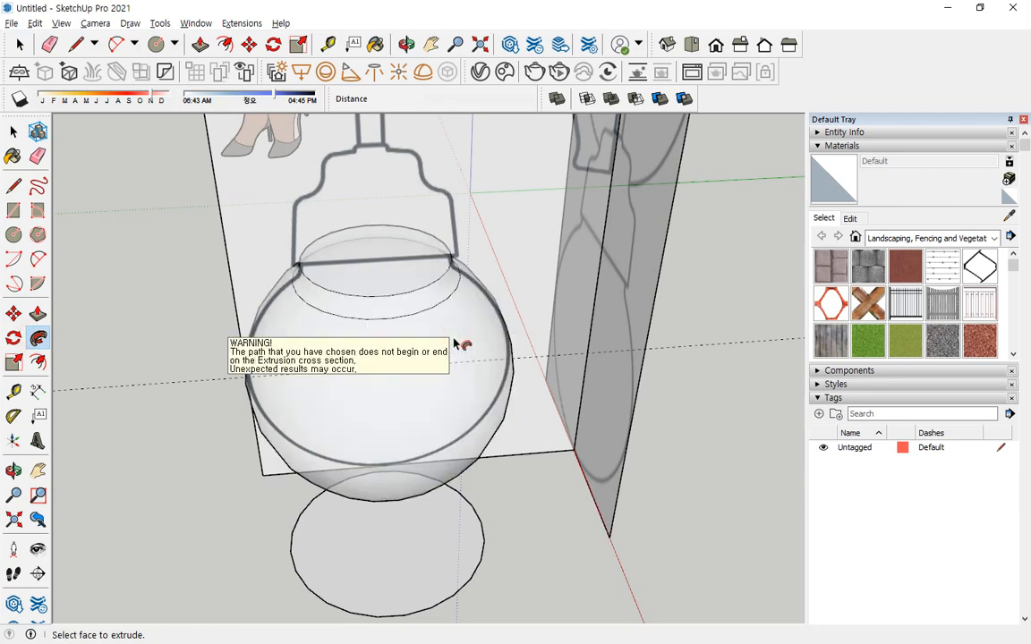
middle_click_drag(460, 343, 476, 376)
Select all connected geometry of the revolved bulb and make it a group.
key("space")
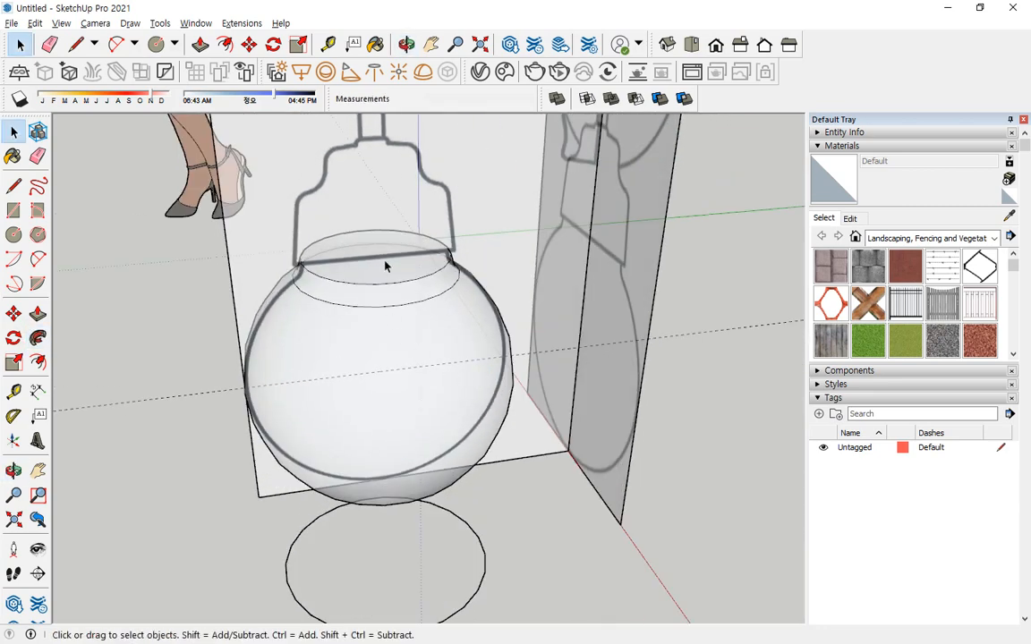
triple_click(397, 275)
right_click(399, 274)
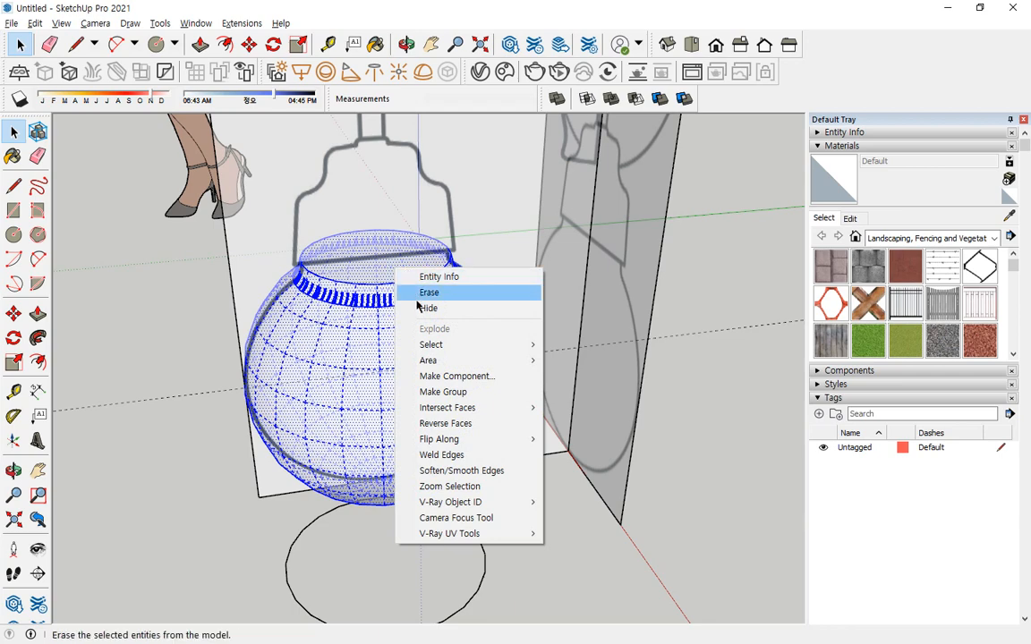
left_click(456, 395)
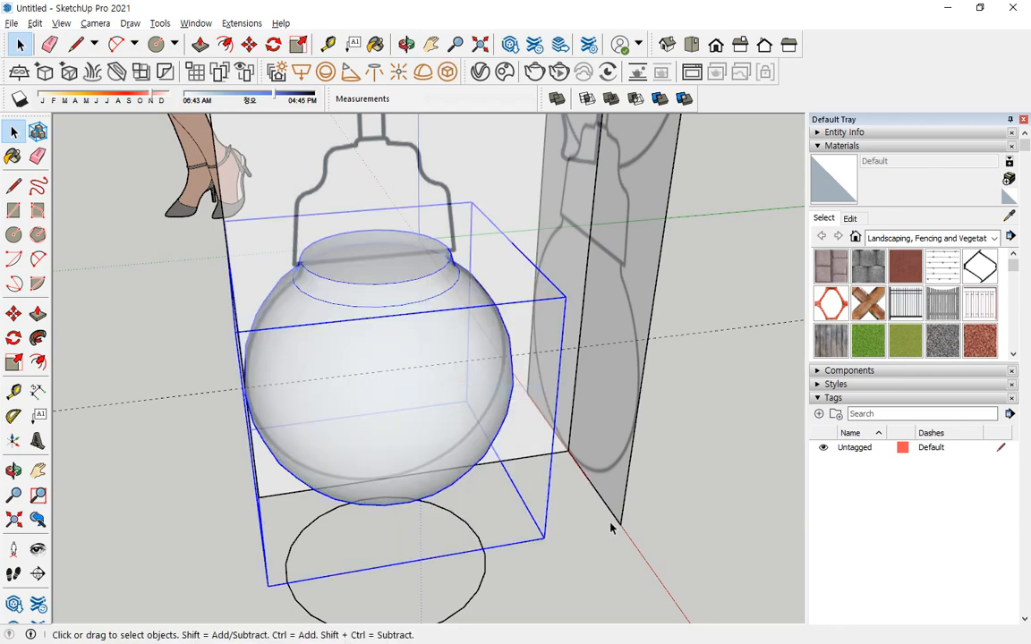
Hide the bulb group so the side view reference is unobstructed.
middle_click_drag(609, 524, 486, 308)
middle_click_drag(539, 418, 547, 428)
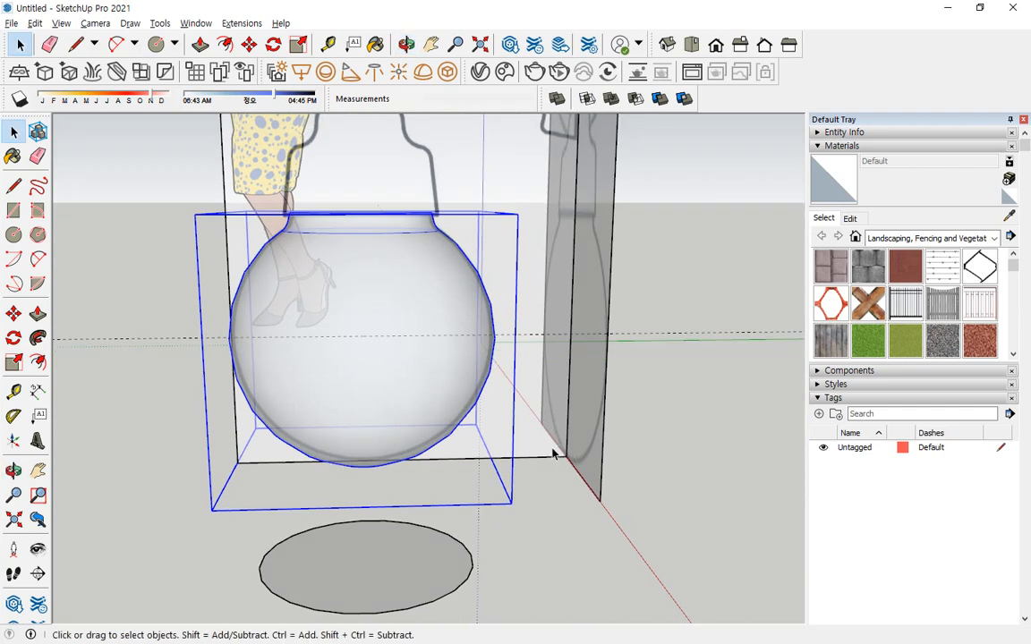
middle_click_drag(552, 454, 544, 546)
right_click(414, 327)
left_click(169, 291)
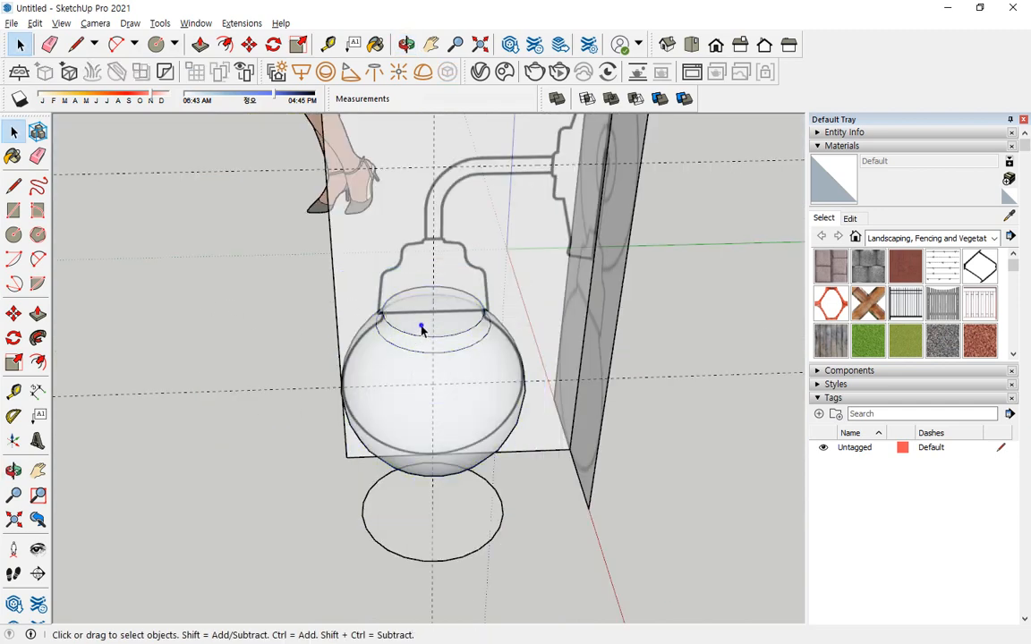
right_click(421, 330)
left_click(450, 364)
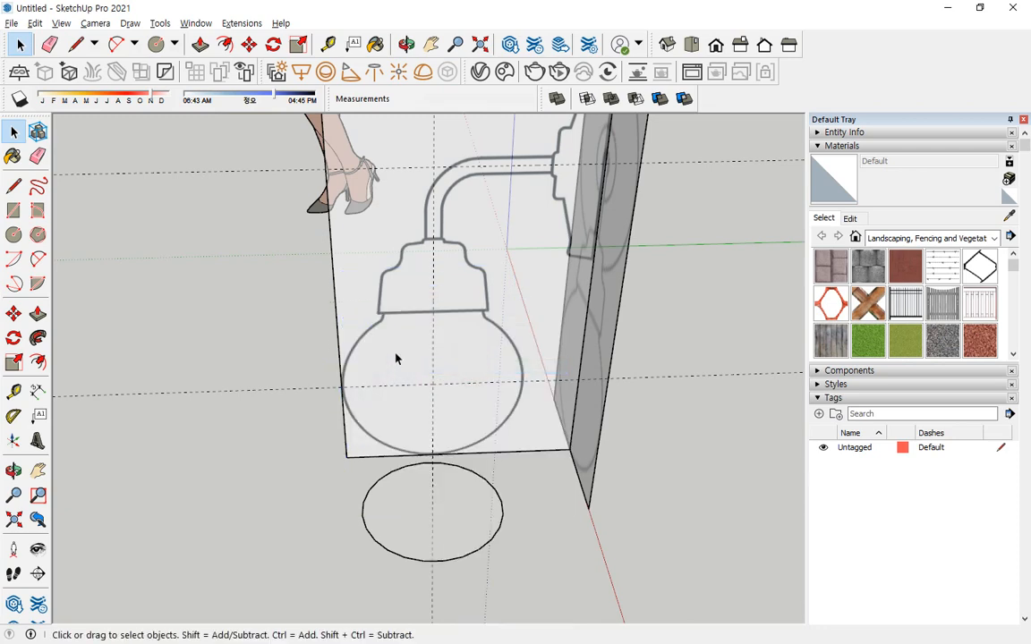
Draw a rectangle of about 181 × 127 mm from the cap's lower outer corner to the vertical guide at the cap's top.
scroll(470, 289, "up", 5)
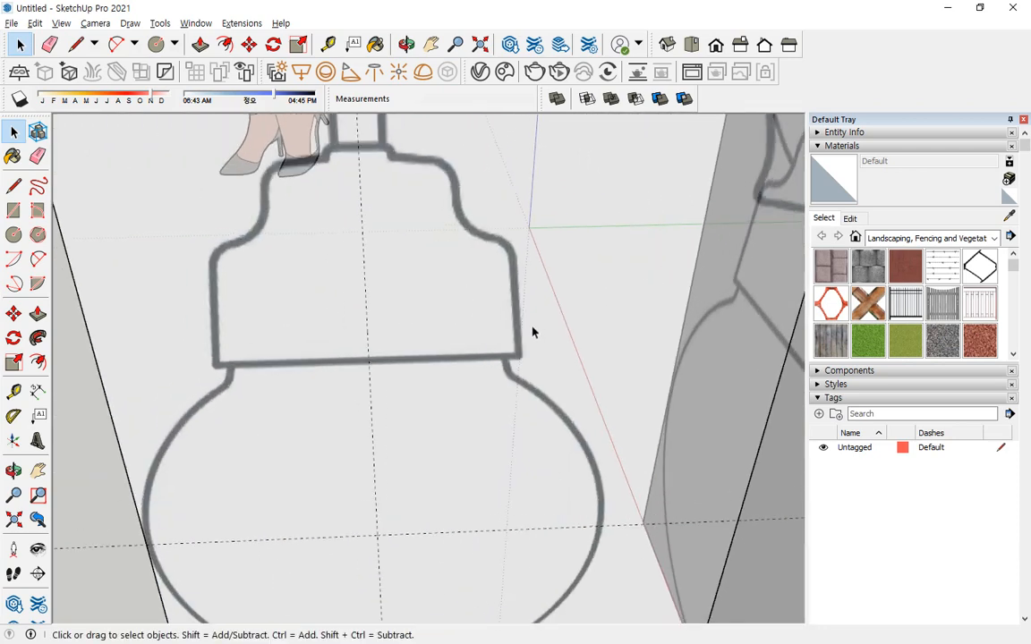
mouse_move(531, 331)
middle_mouse_down()
mouse_move(506, 379)
mouse_move(501, 421)
middle_mouse_up()
key("r")
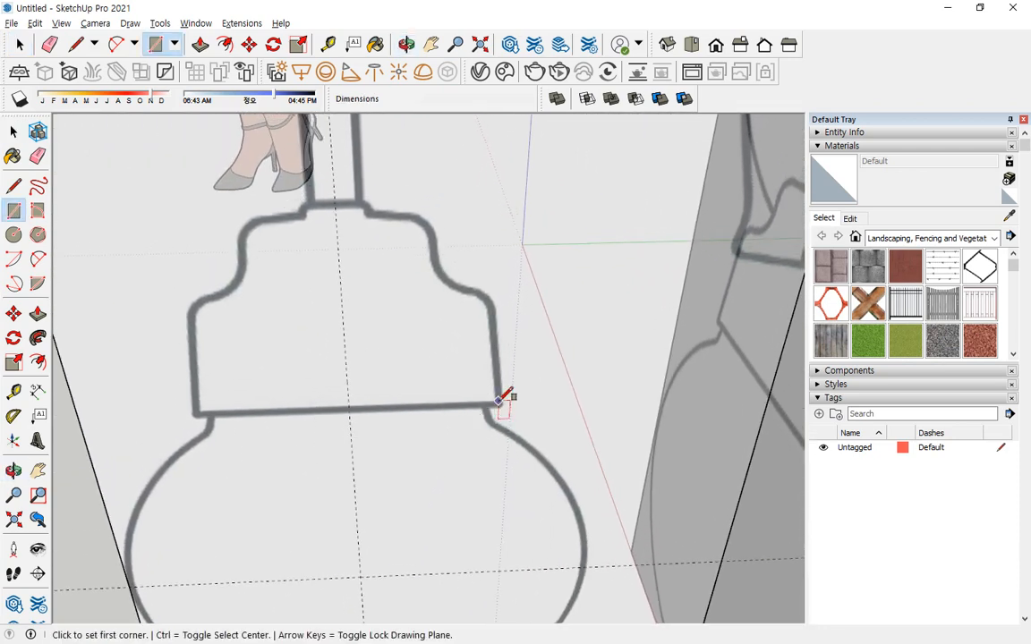
left_click(498, 402)
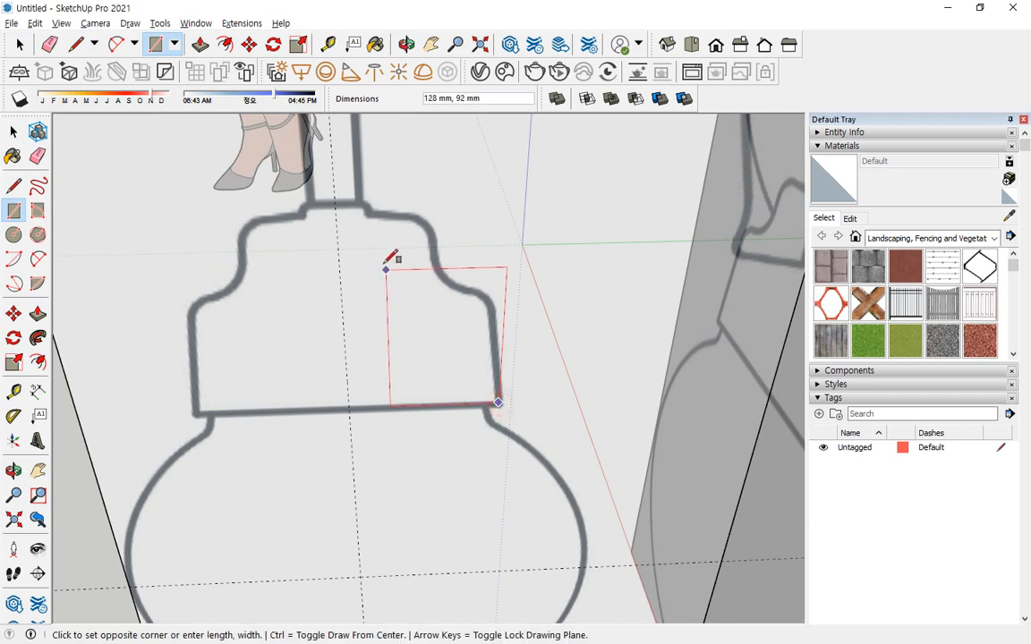
left_click(336, 204)
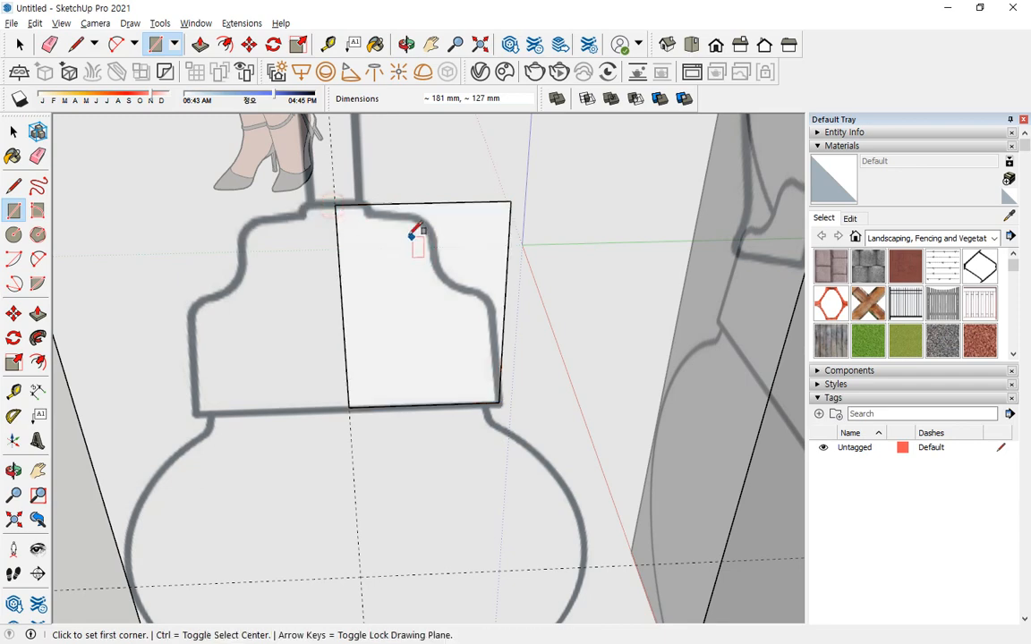
Draw a vertical line about 10 mm down from the rectangle's top edge at the cap's lip, continued horizontally past the upper shoulder.
scroll(411, 236, "up", 2)
key("l")
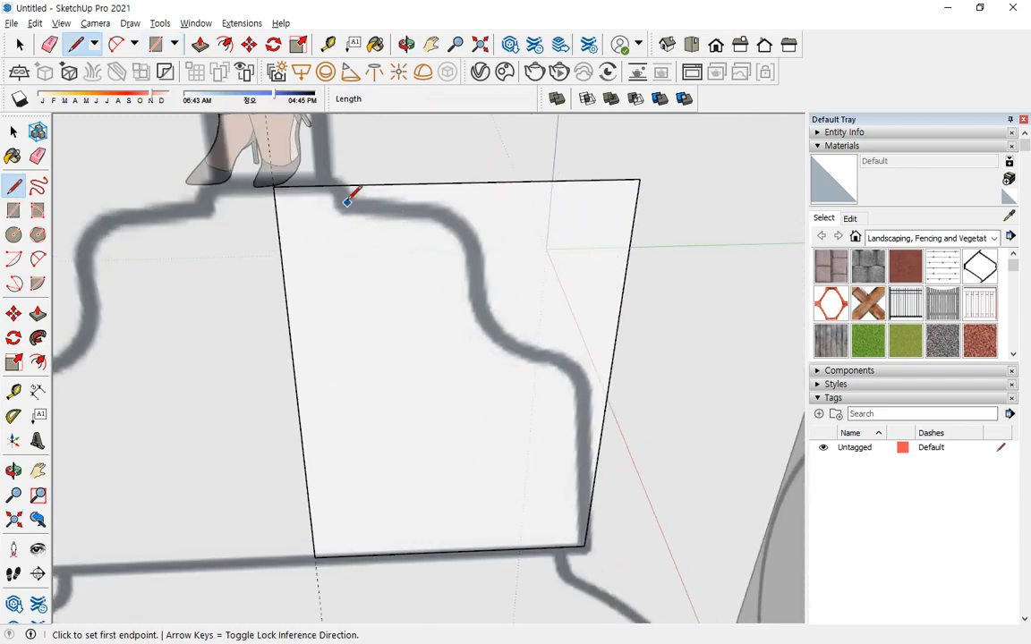
left_click(336, 185)
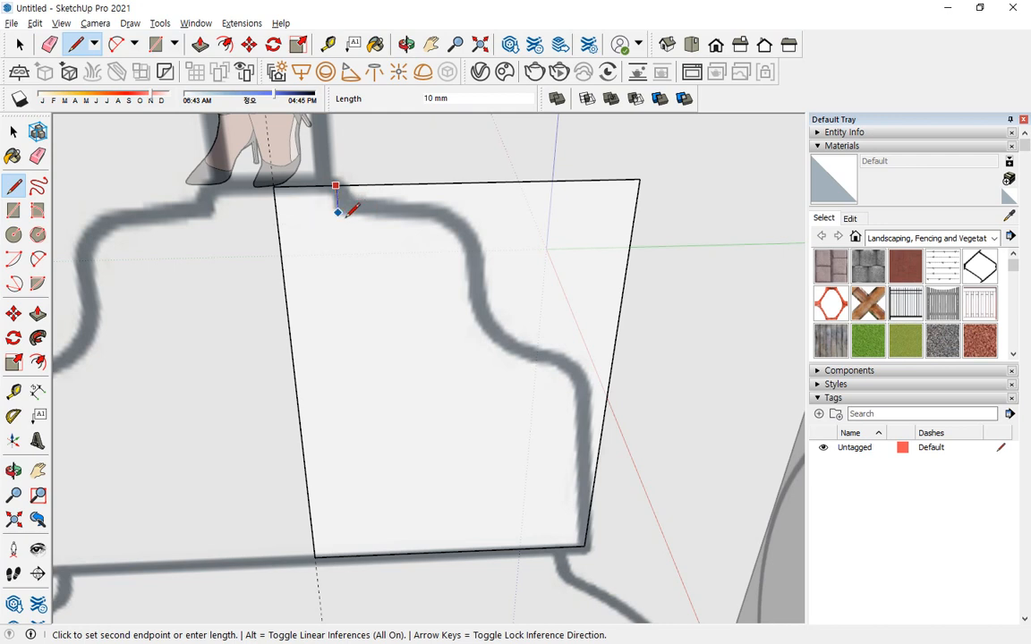
key("Up")
left_click(348, 214)
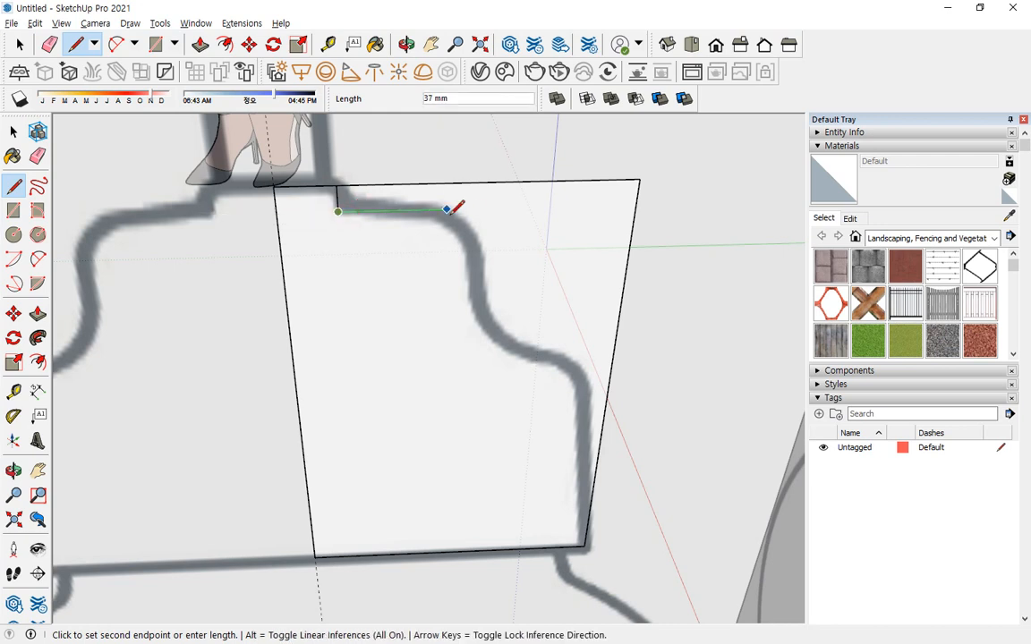
middle_click_drag(490, 218, 491, 115)
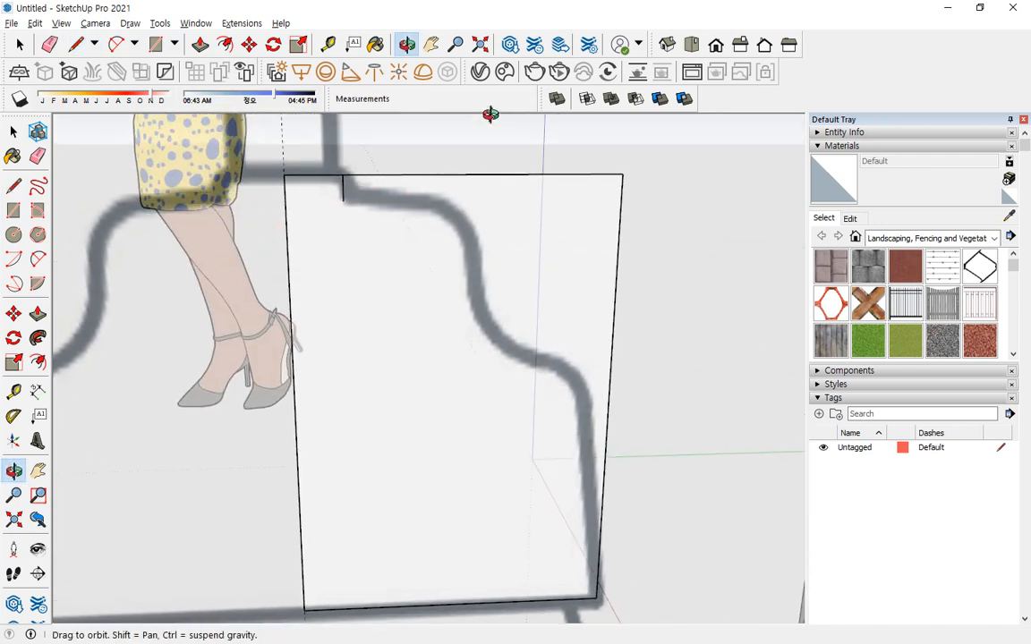
left_click(500, 201)
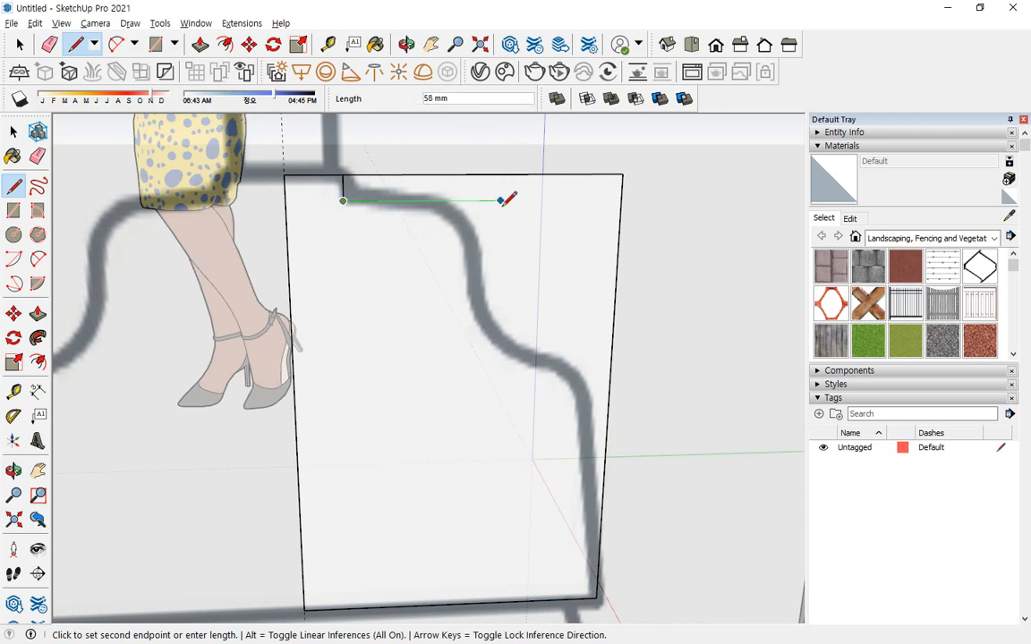
key("Escape")
Draw a slanted line up the cap's outer side from its lower corner, and another from the lower shoulder inward along the slope.
left_click(597, 598)
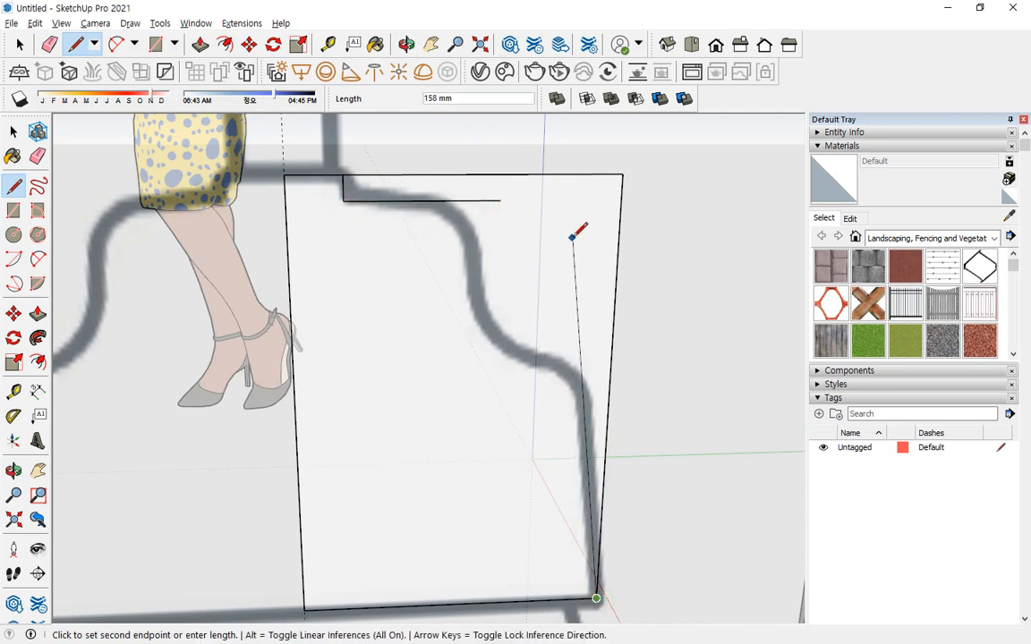
left_click(582, 209)
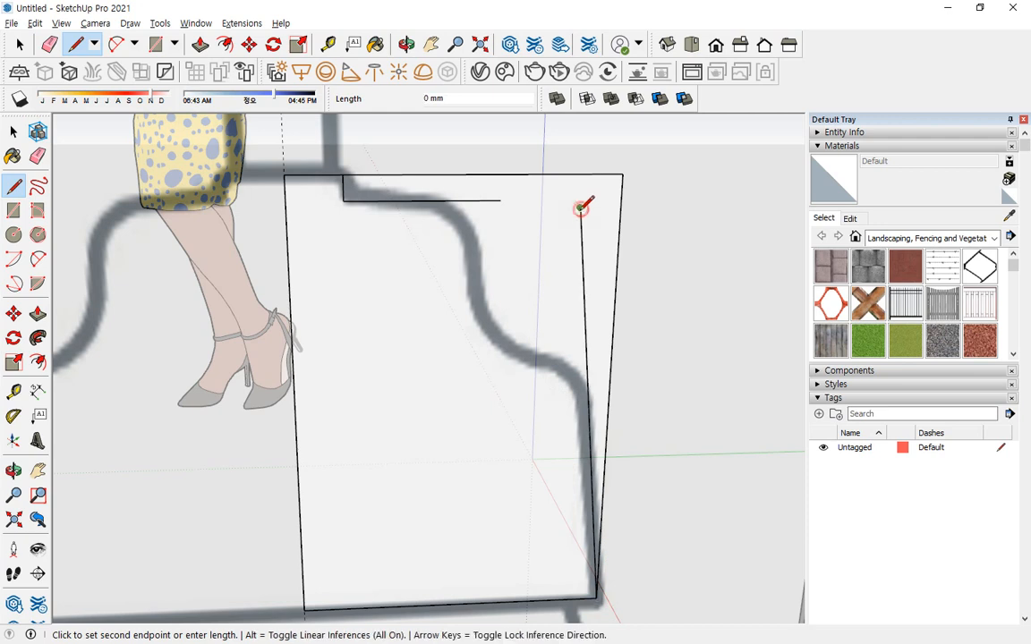
key("Escape")
left_click(586, 379)
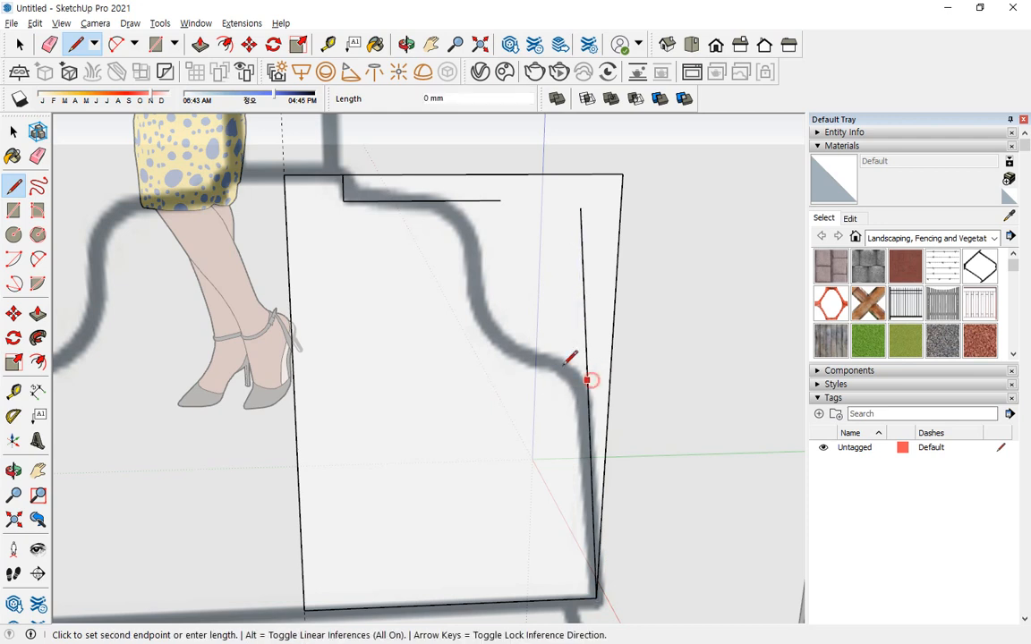
left_click(411, 308)
key("Escape")
Draw a steep line along the side of the cap's upper step, extended up to the rectangle's top edge.
left_click(479, 246)
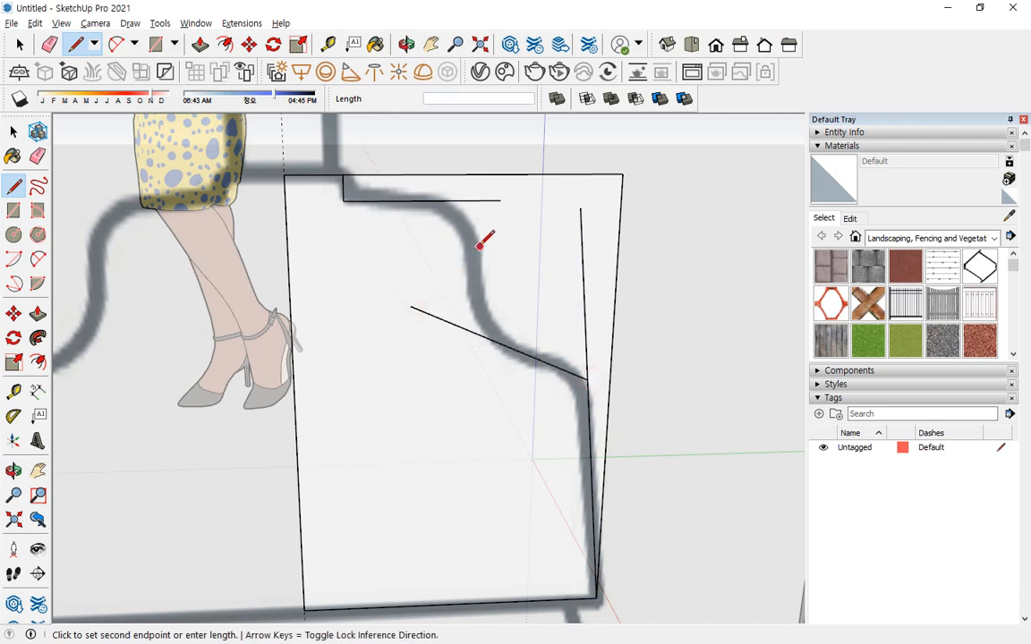
left_click(492, 452)
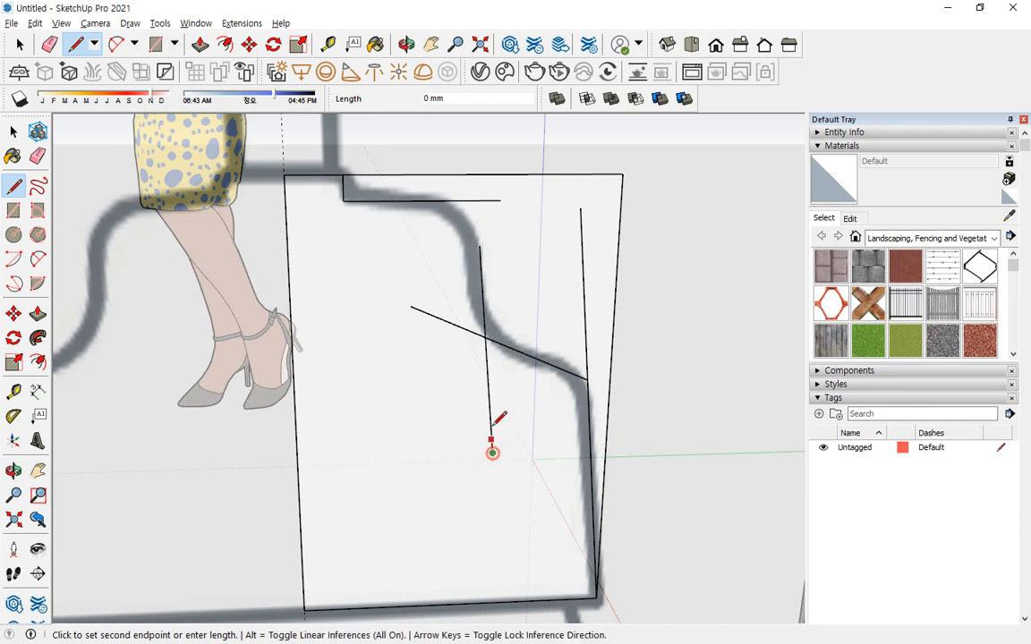
left_click(475, 174)
Erase the rectangle edges and line ends outside and inside the stepped outline, leaving one closed half cap profile.
key("e")
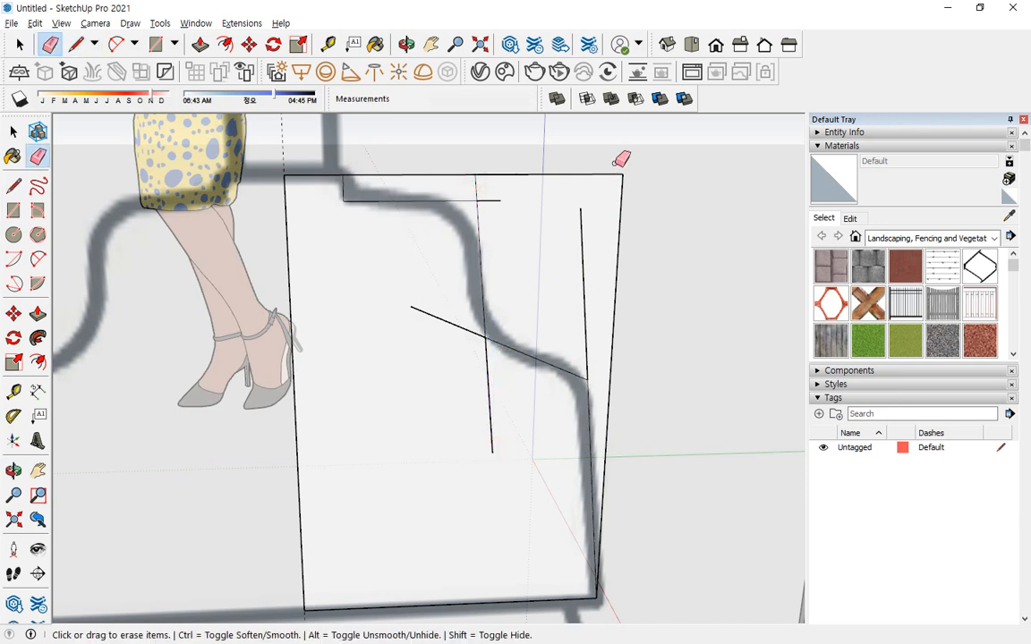
mouse_move(619, 157)
left_mouse_down()
mouse_move(634, 206)
mouse_move(560, 322)
left_mouse_up()
left_click_drag(475, 375, 489, 400)
mouse_move(437, 302)
left_mouse_down()
mouse_move(435, 331)
mouse_move(468, 140)
mouse_move(497, 219)
left_mouse_up()
Round the profile's small top corner with an arc about 7 mm across and the upper shoulder with a tangent arc about 43 mm across.
key("a")
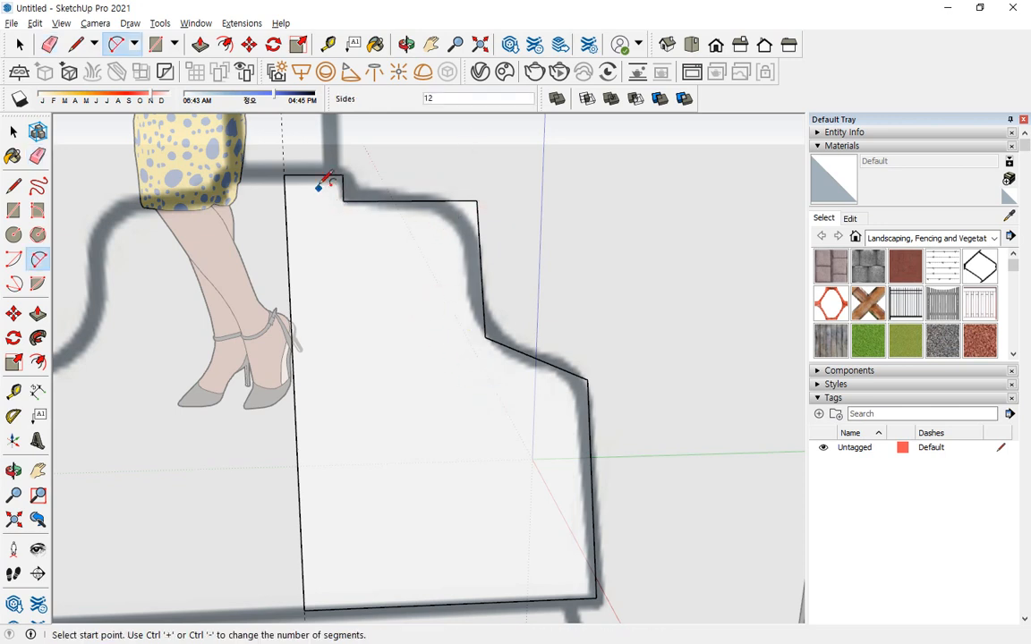
left_click(342, 188)
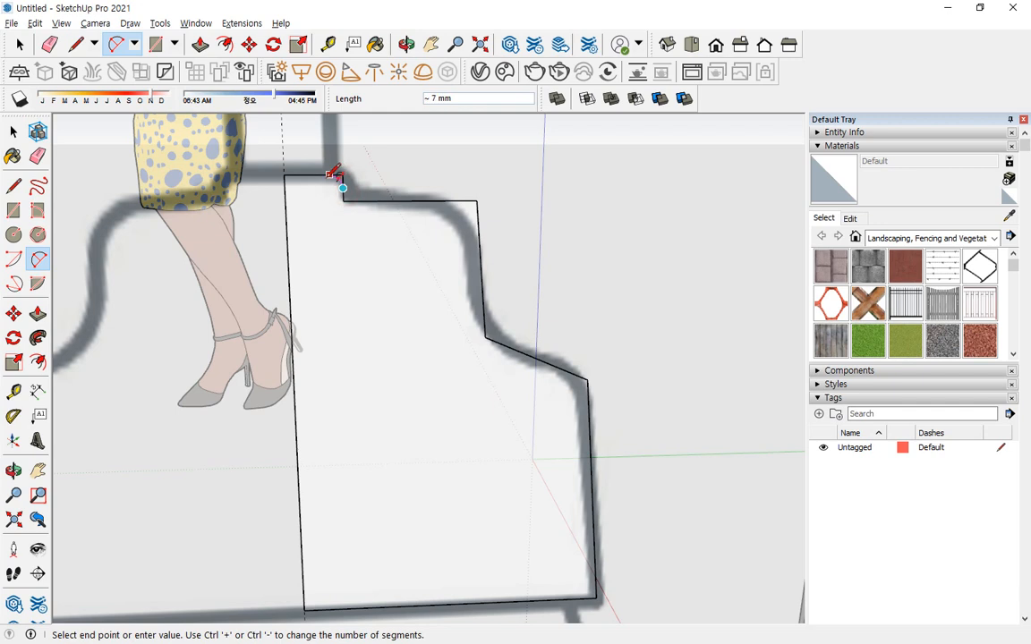
left_click(329, 175)
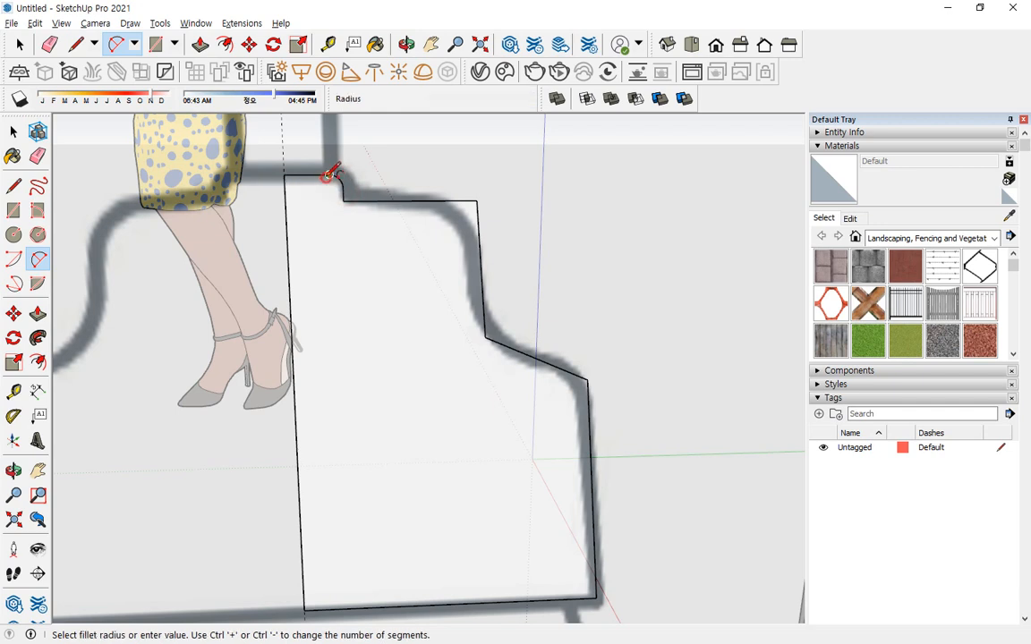
left_click(396, 201)
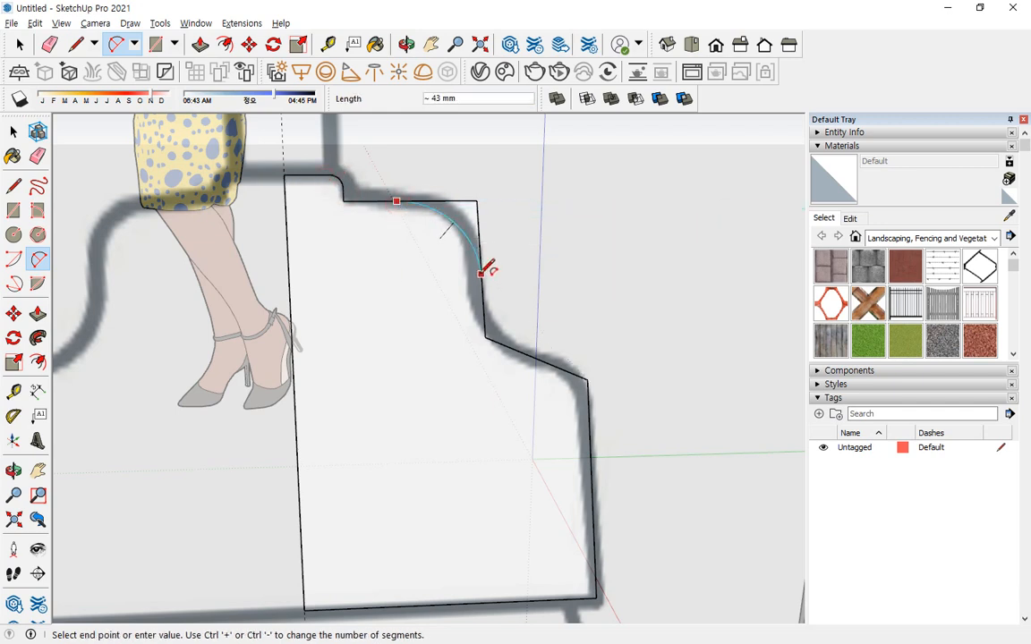
double_click(482, 271)
Draw a concave arc from the upper shoulder curve into the slope and a tangent arc rounding the lower shoulder.
left_click(481, 278)
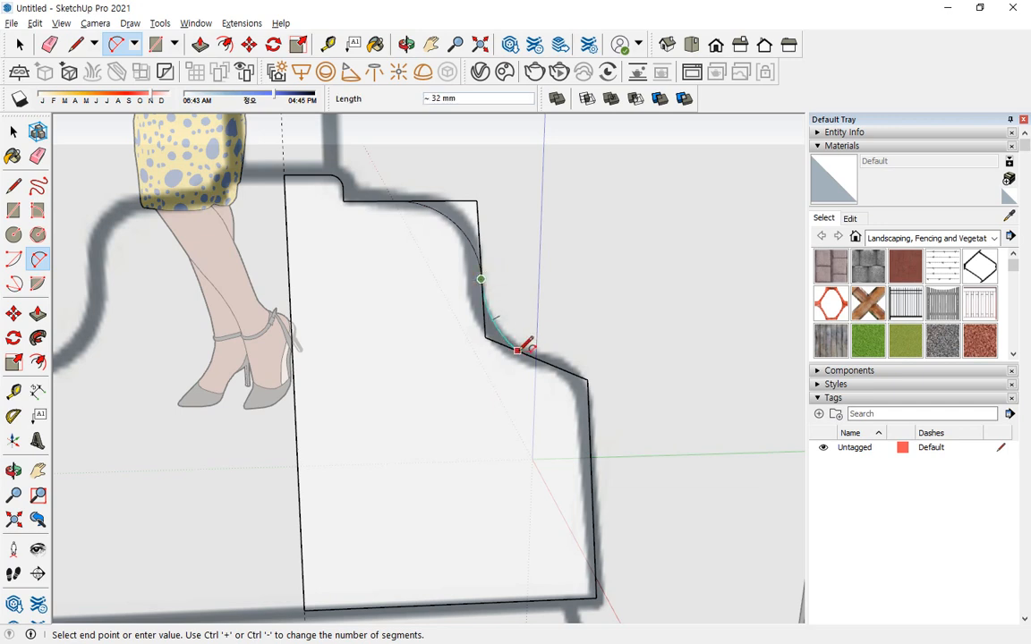
left_click(537, 358)
double_click(537, 357)
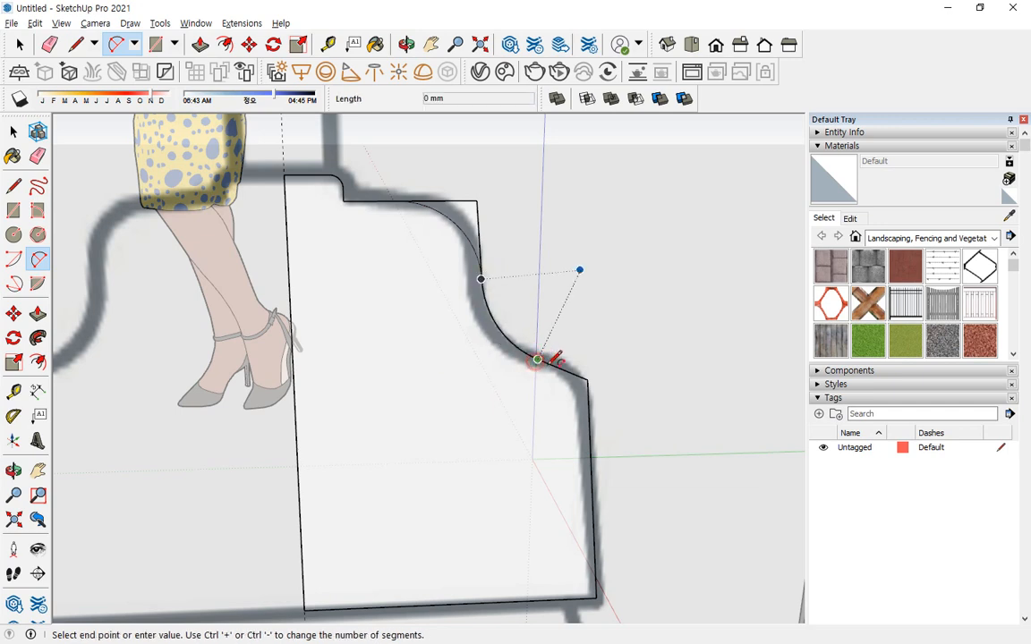
double_click(592, 424)
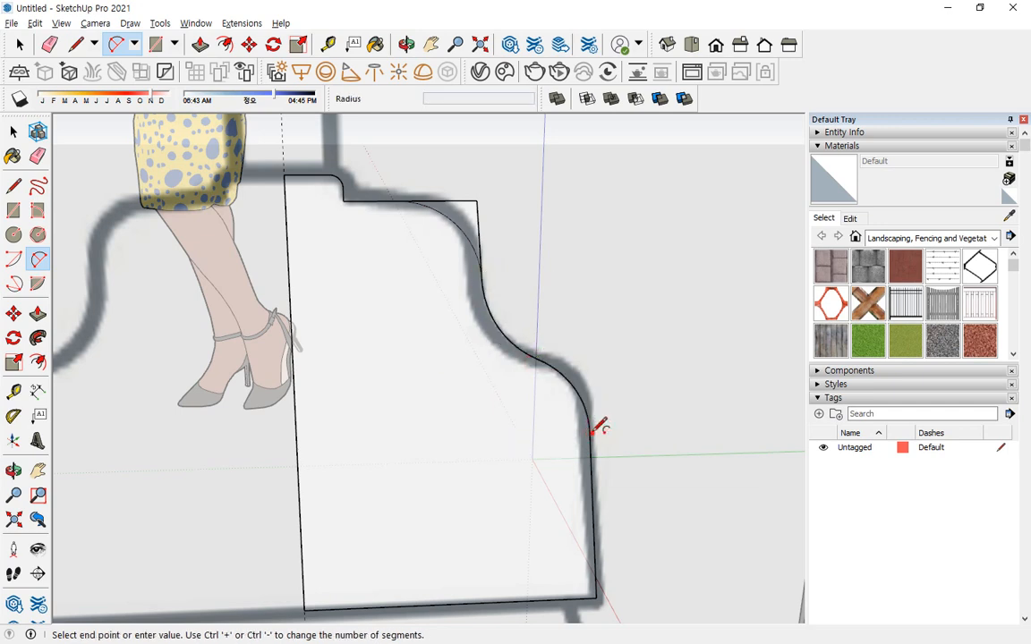
Erase the leftover straight corner edges outside the upper shoulder arc.
key("e")
mouse_move(460, 188)
left_mouse_down()
mouse_move(501, 223)
mouse_move(491, 309)
left_mouse_up()
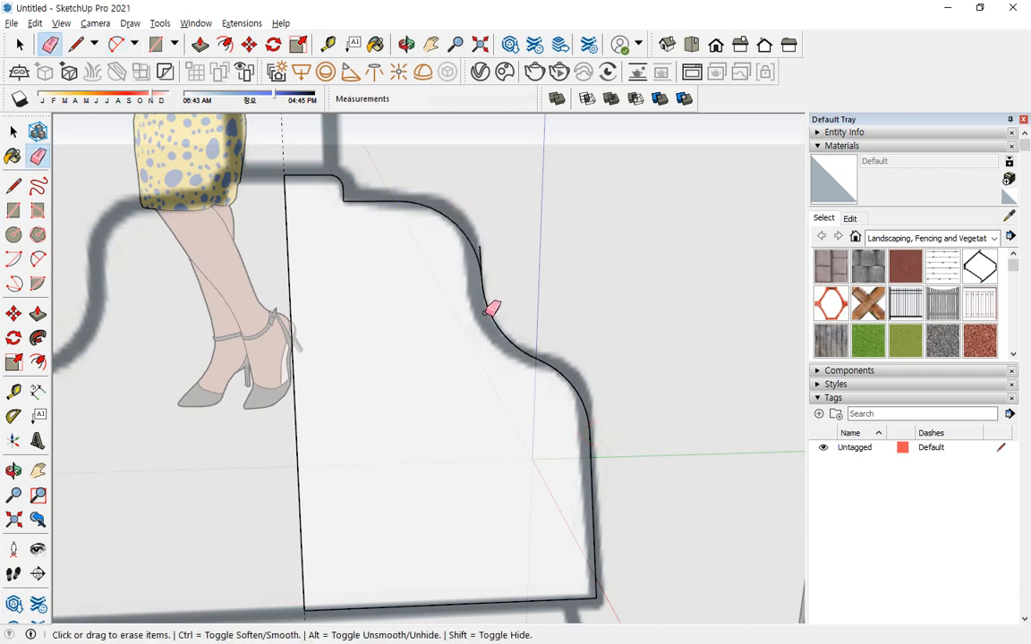
scroll(483, 250, "down", 8)
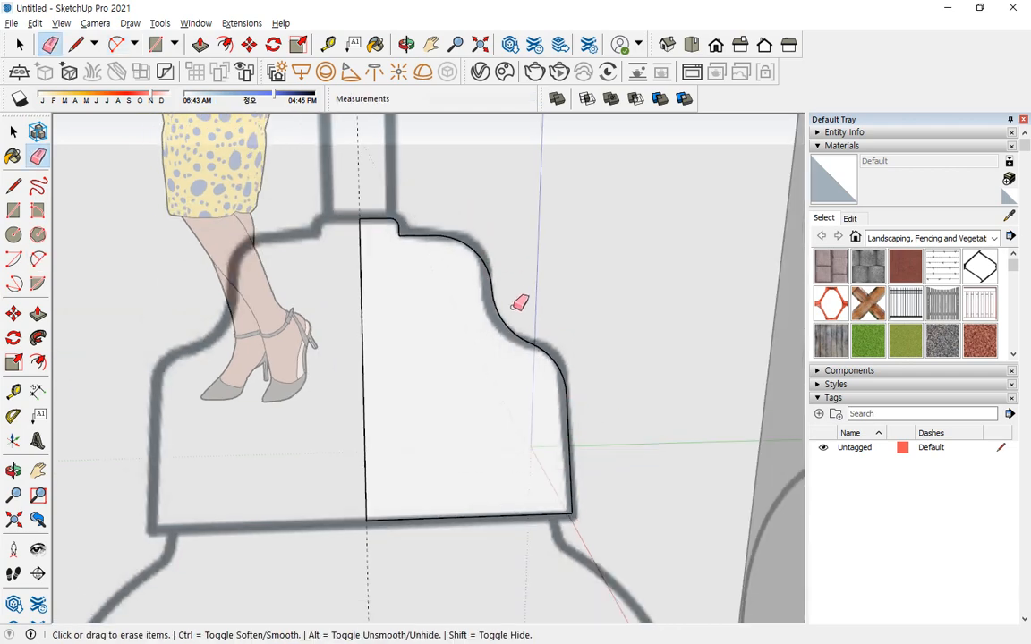
Select the horizontal circle below the lamp as the path and sweep the half cap profile around it with Follow Me.
key("space")
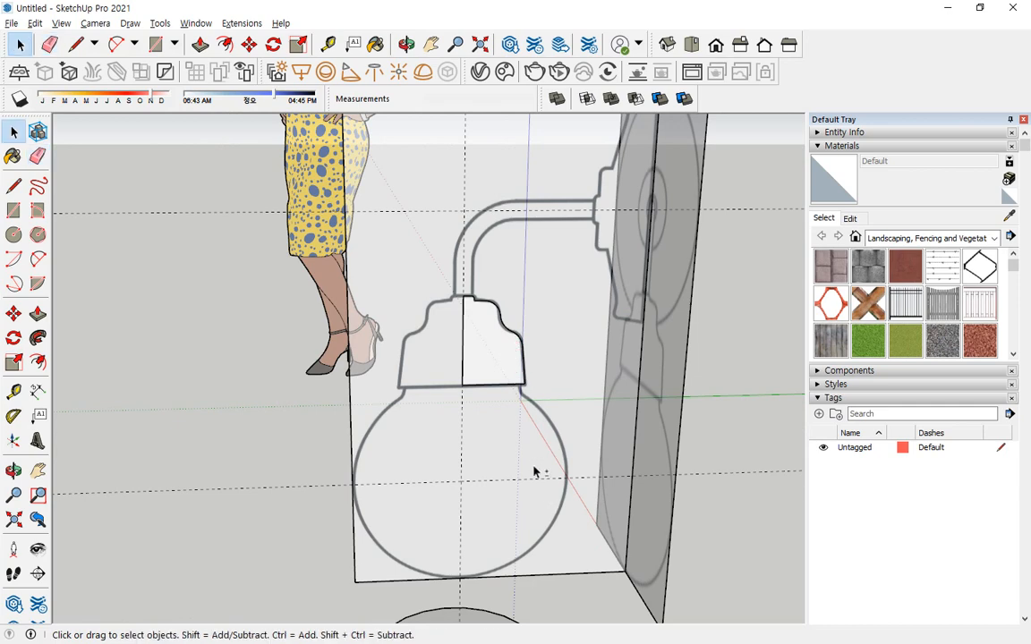
middle_click_drag(506, 588, 501, 572, "shift")
left_click(504, 620)
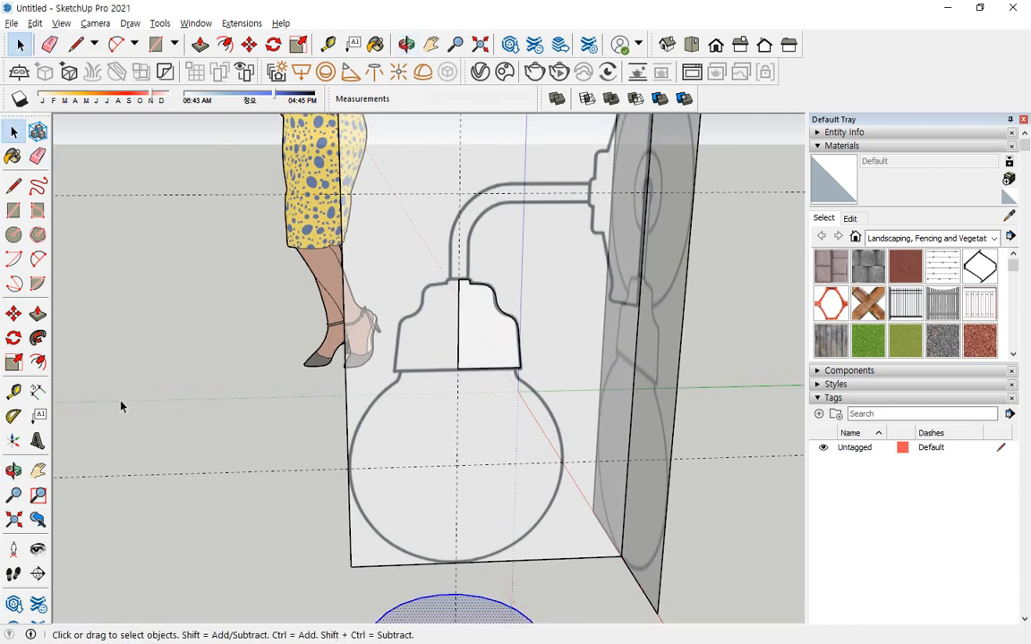
left_click(37, 337)
left_click(478, 338)
Select all connected geometry of the revolved cap, make it a group and hide that group.
middle_click_drag(471, 345, 434, 349)
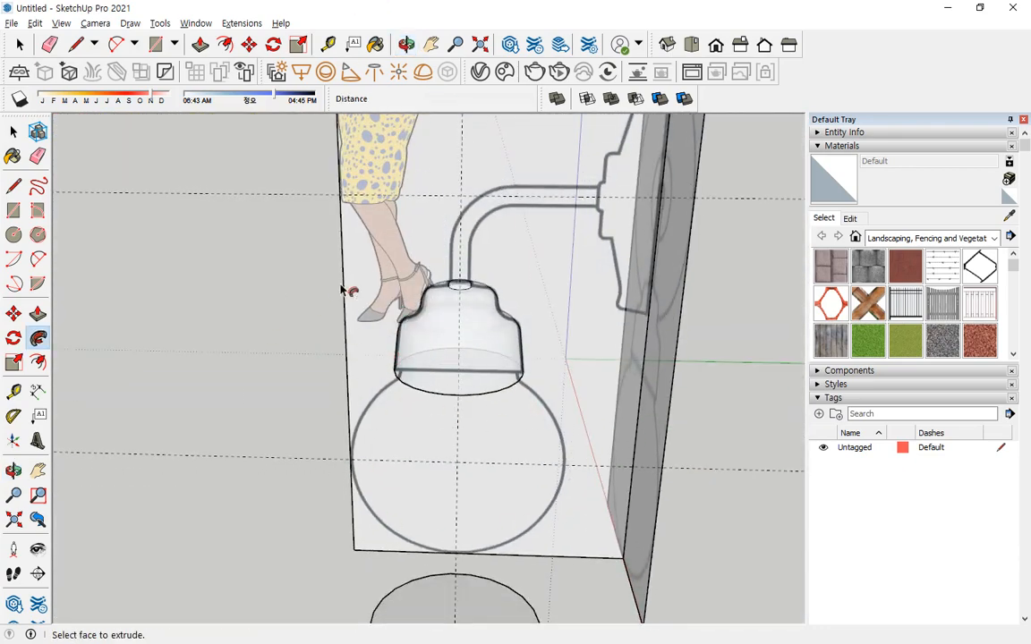
middle_click_drag(345, 290, 462, 336)
key("space")
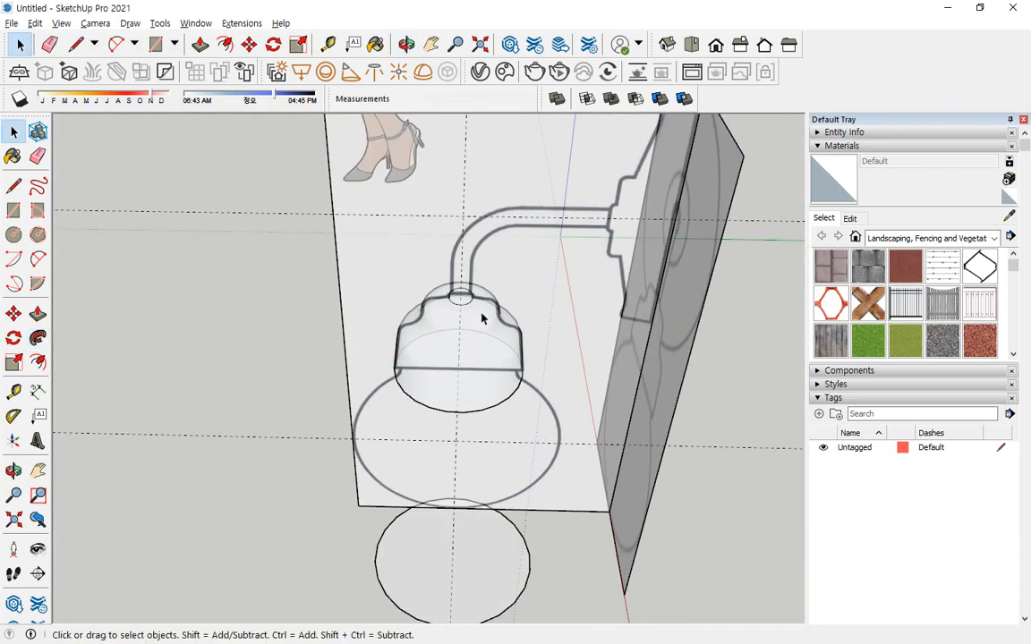
triple_click(482, 315)
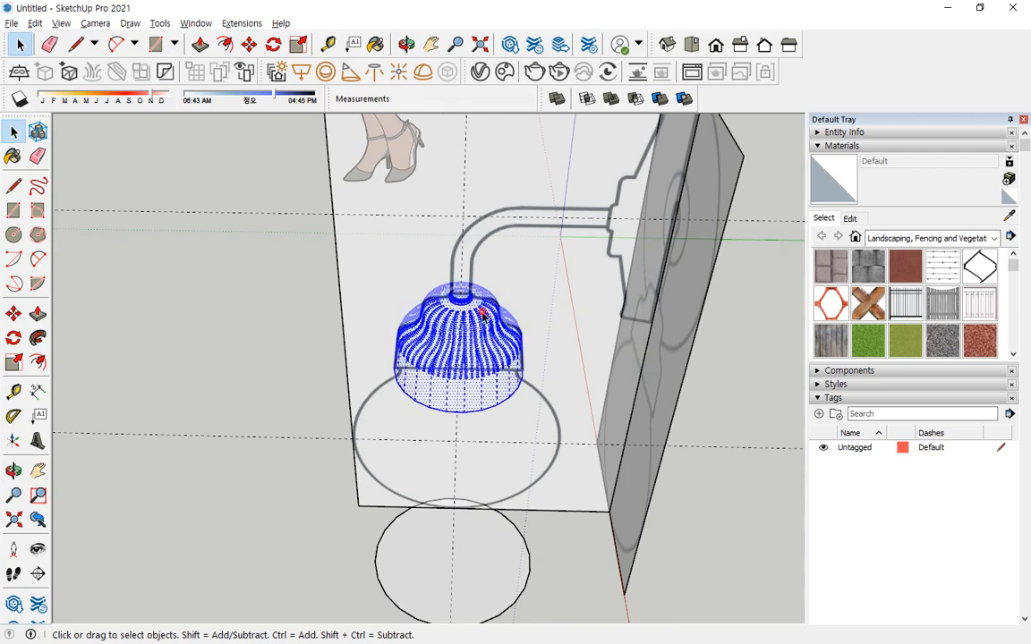
right_click(477, 402)
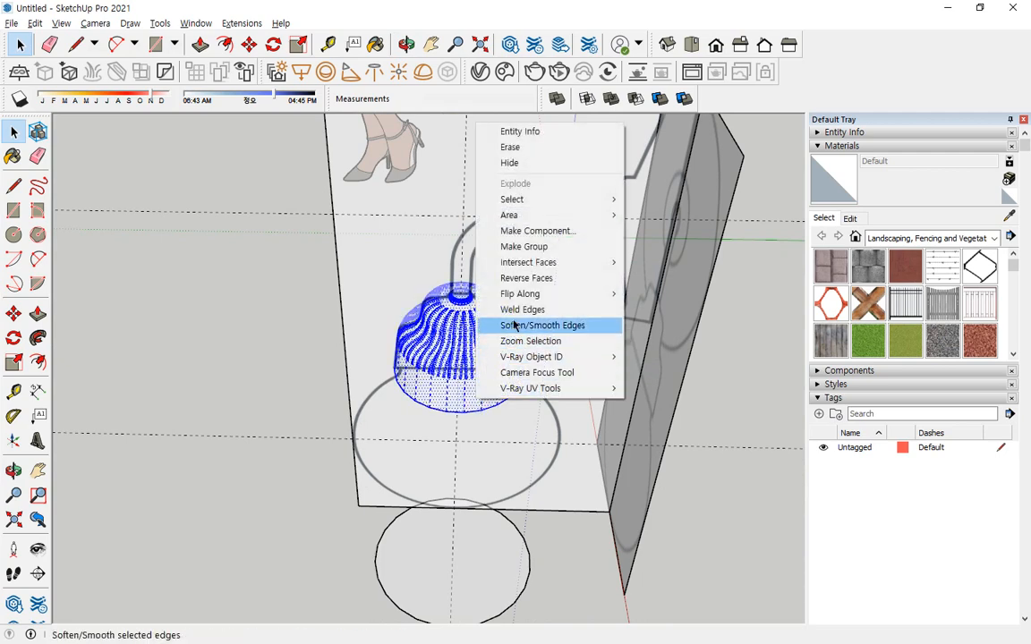
left_click(530, 246)
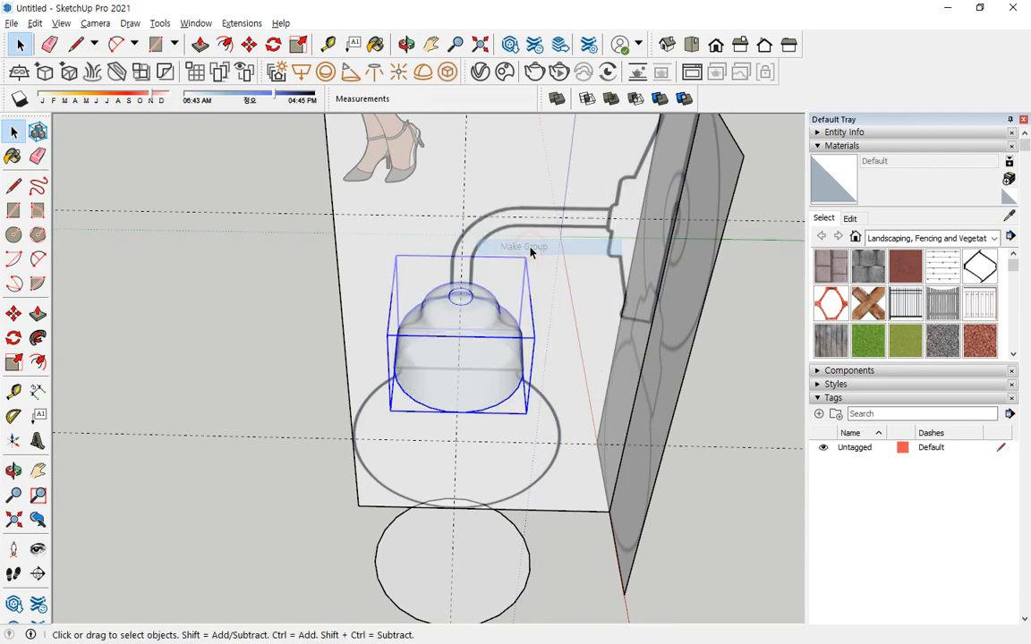
right_click(477, 374)
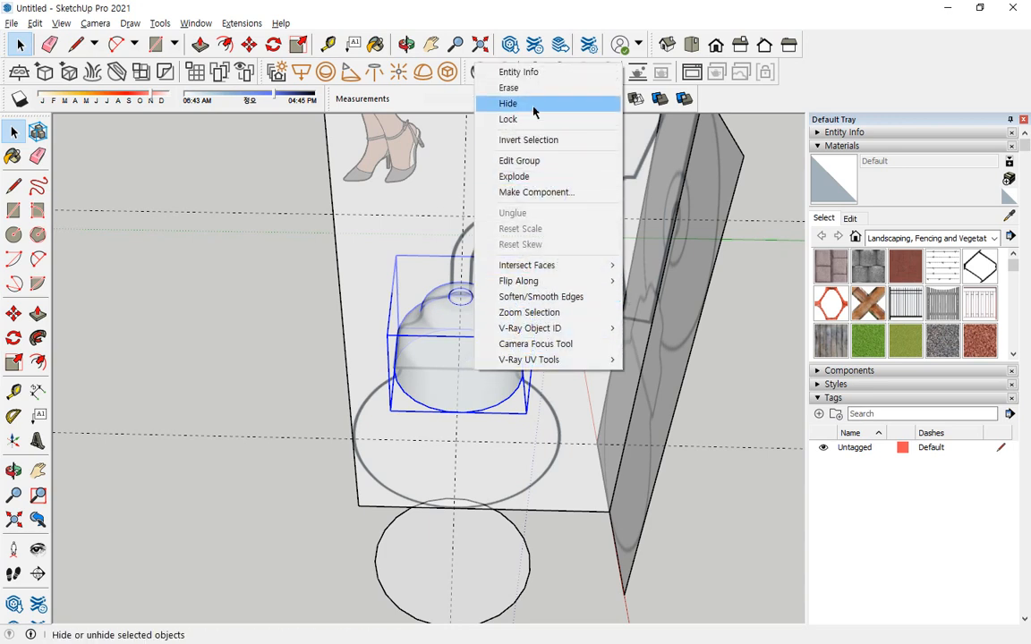
left_click(237, 253)
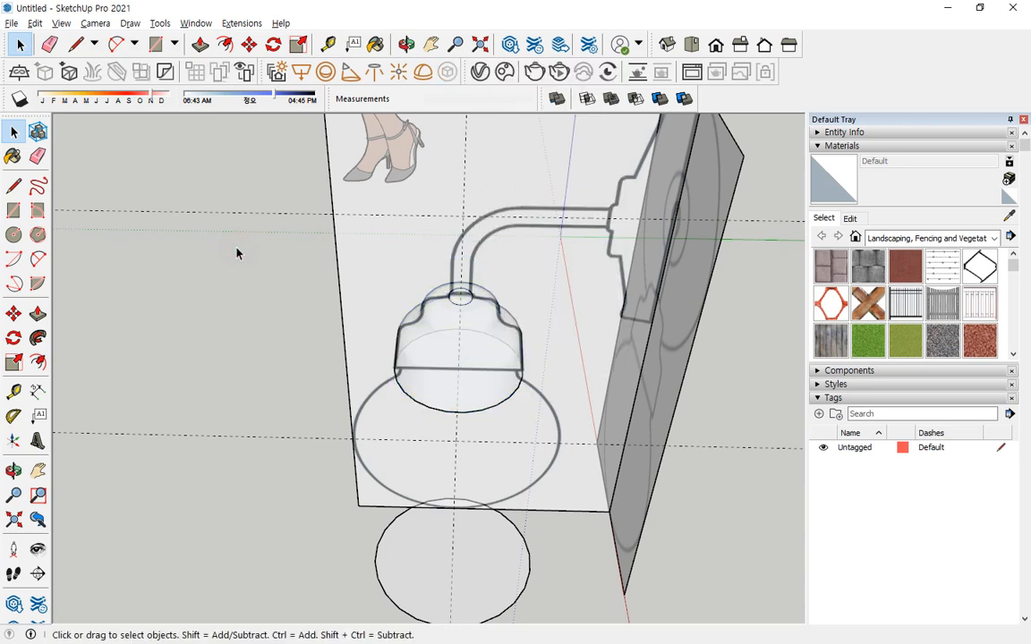
Draw a horizontal circle of about 16 mm radius at the arm's lower end, centred on the vertical guide above the cap outline.
scroll(438, 329, "up", 10)
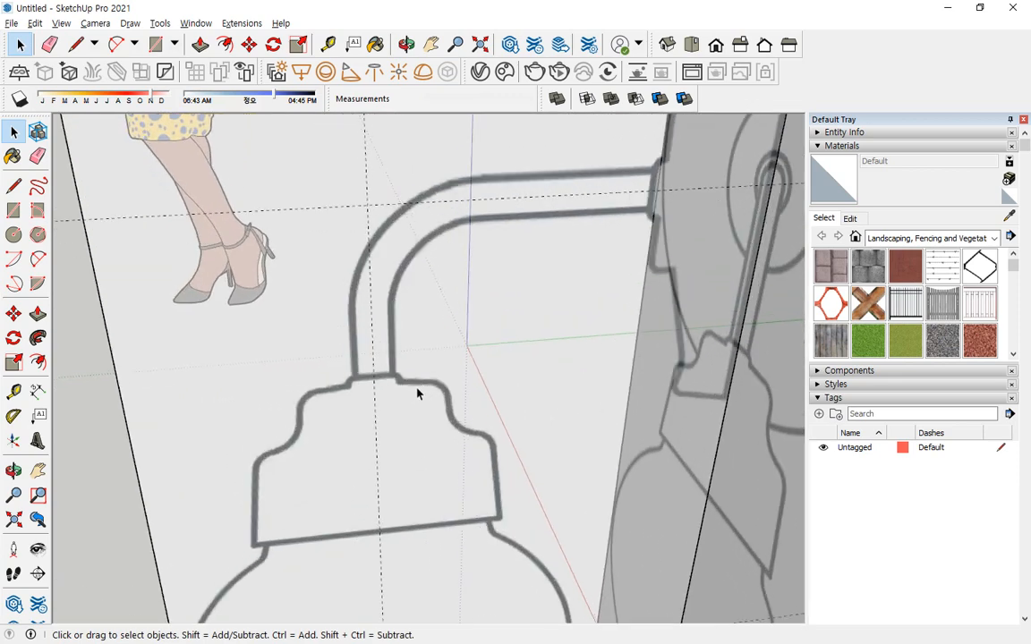
key("c")
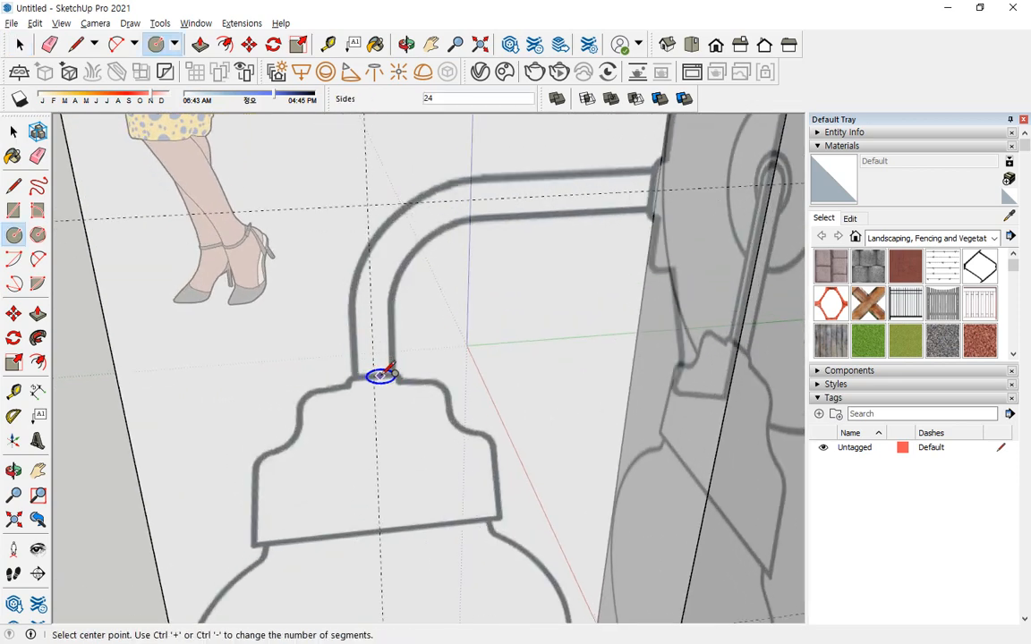
scroll(381, 374, "up", 3)
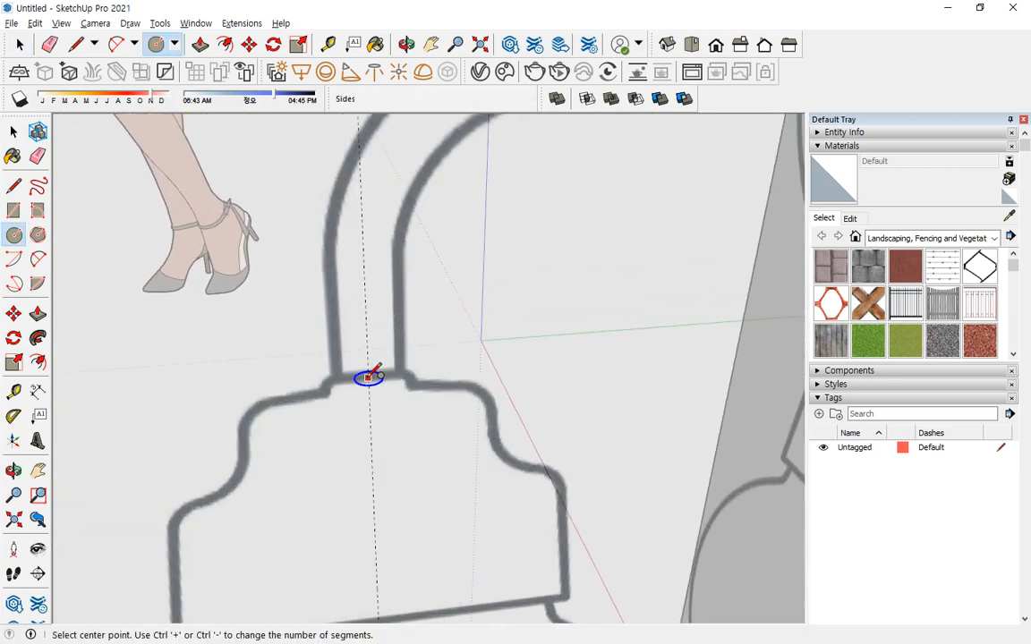
left_click(369, 400)
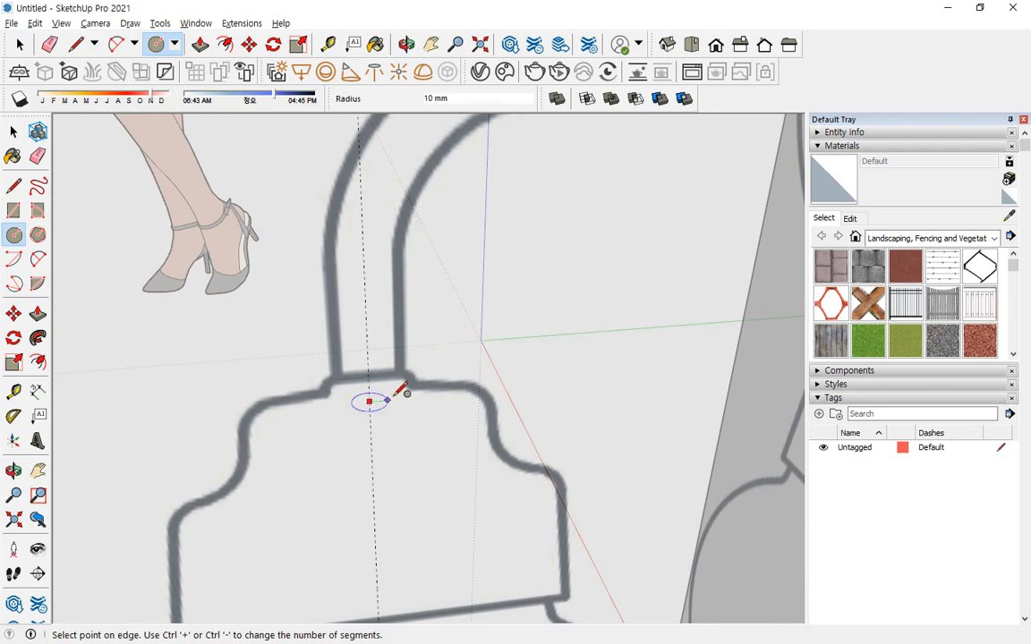
key("Escape")
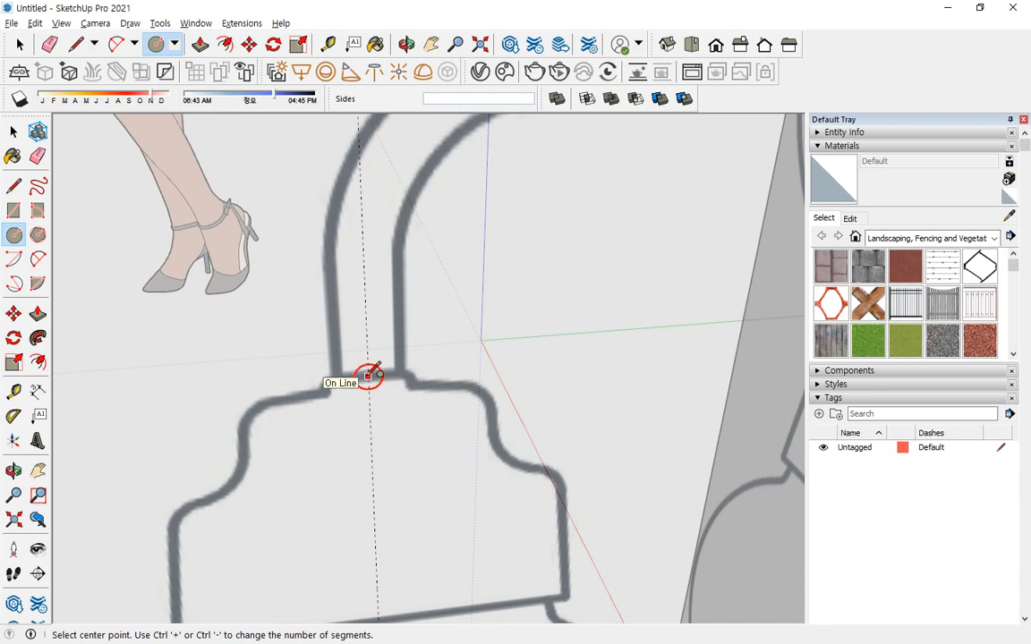
left_click(368, 376)
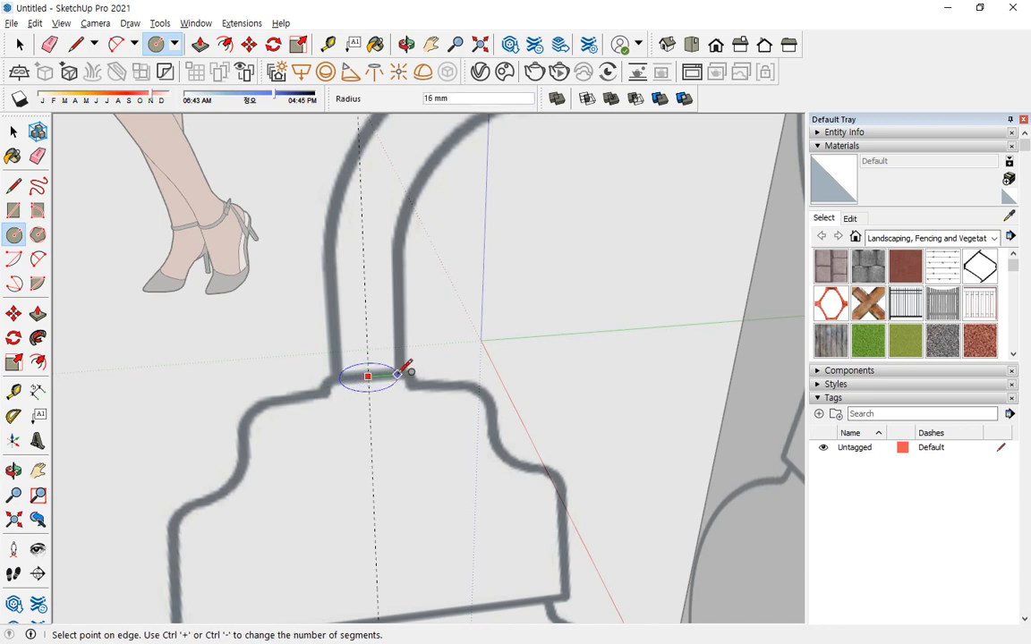
left_click(399, 376)
key("o")
left_click_drag(404, 388, 410, 379)
key("c")
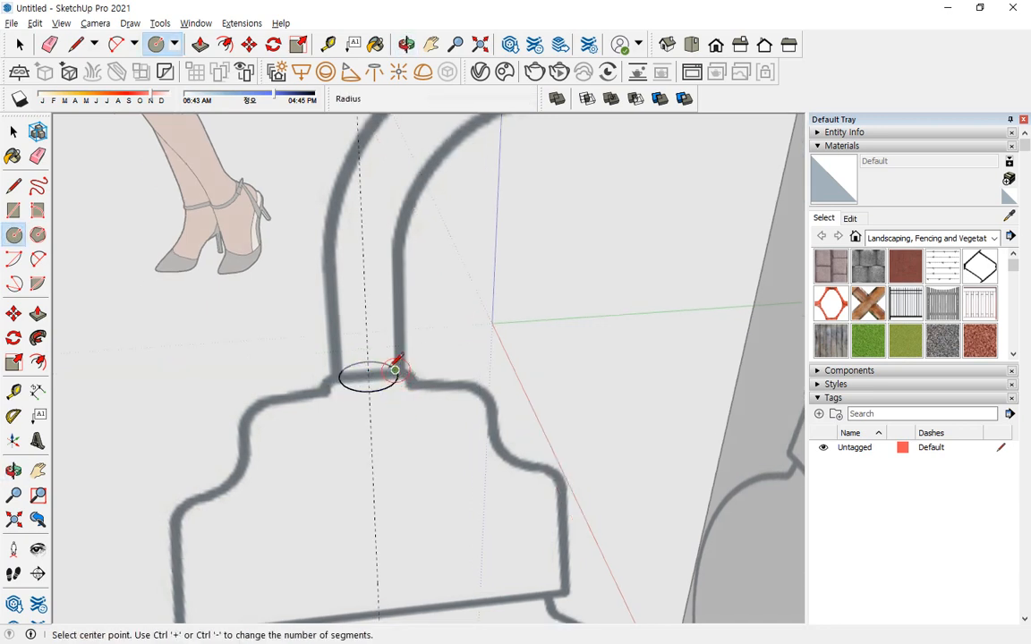
Draw the arm's centreline from the circle's centre up to the horizontal guide and about 252 mm along it to the wall mount.
key("l")
left_click(368, 374)
middle_click_drag(368, 374, 379, 191)
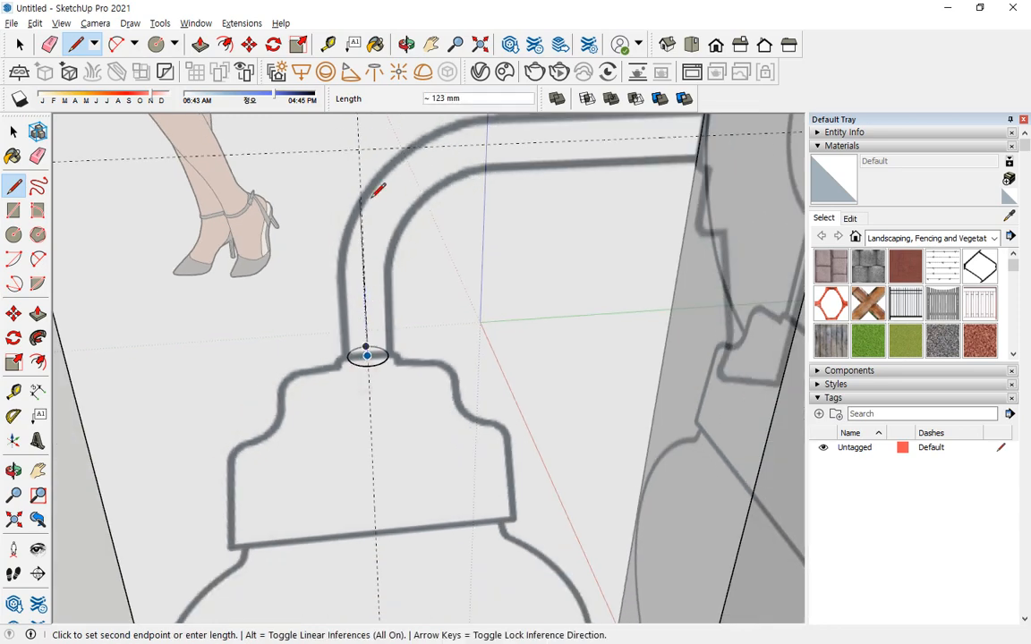
left_click(358, 148)
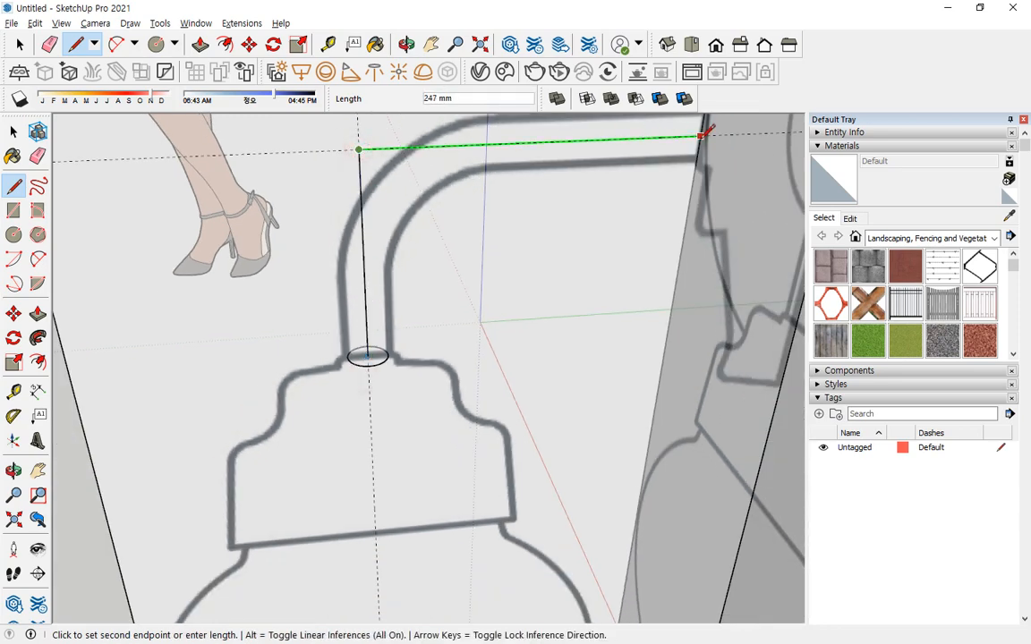
middle_click_drag(701, 132, 677, 223)
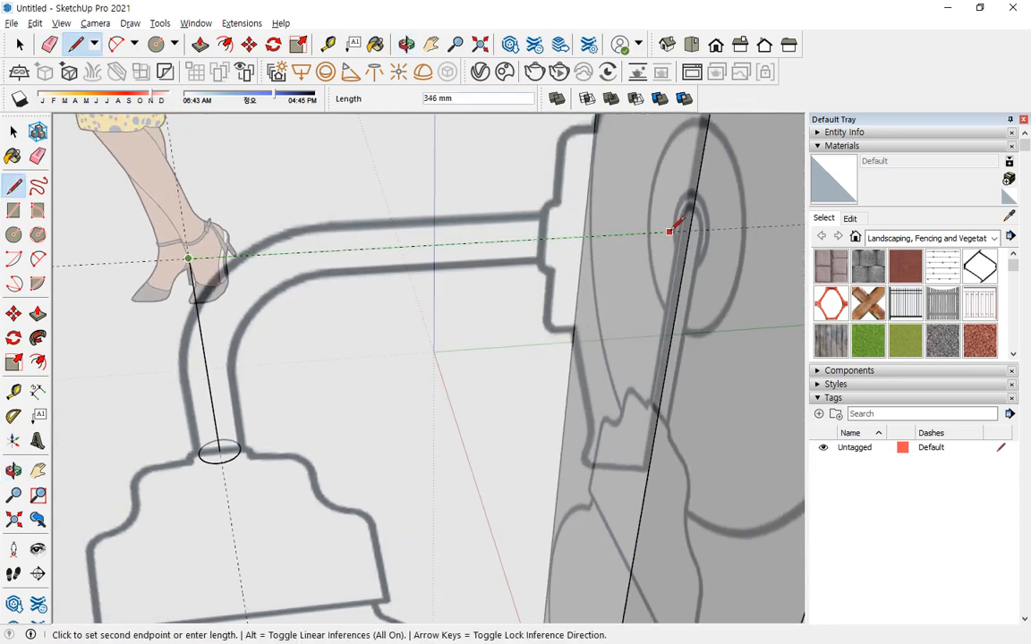
left_click(545, 238)
key("space")
key("a")
left_click(208, 391)
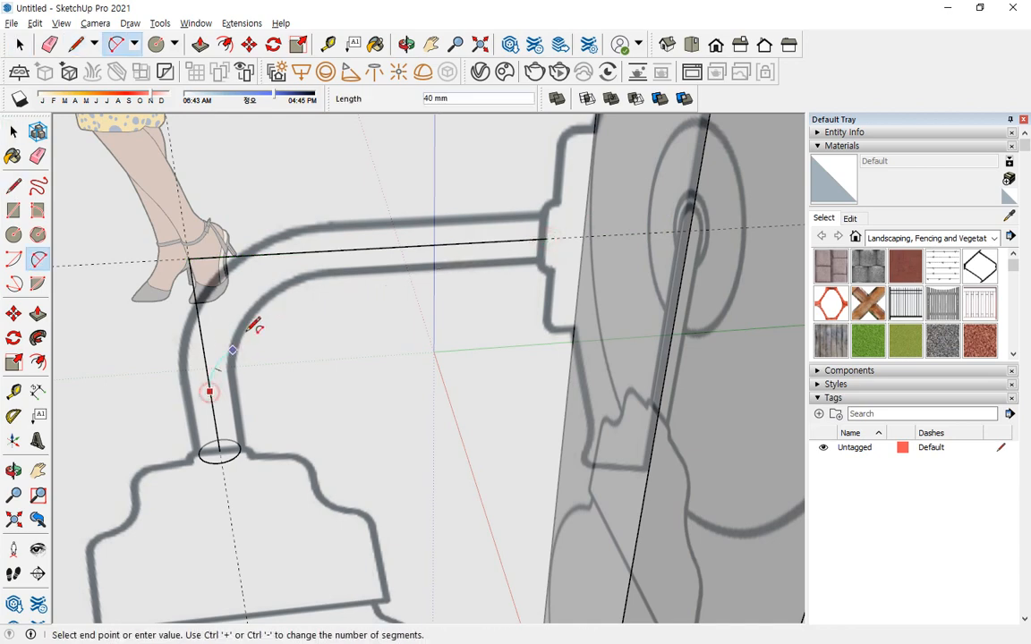
double_click(346, 249)
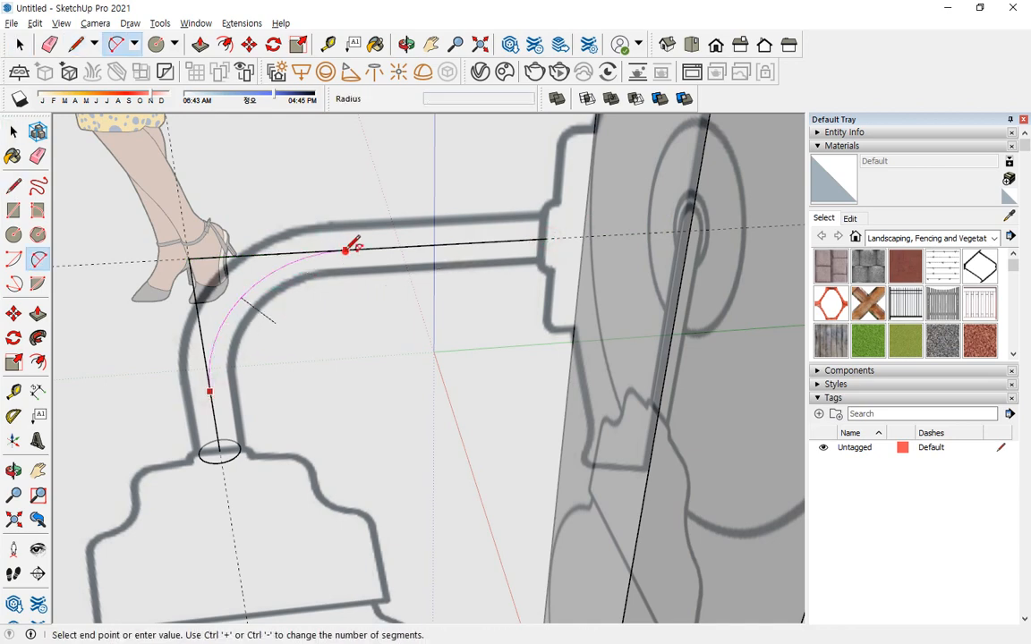
middle_click_drag(257, 384, 185, 314)
key("ctrl+z")
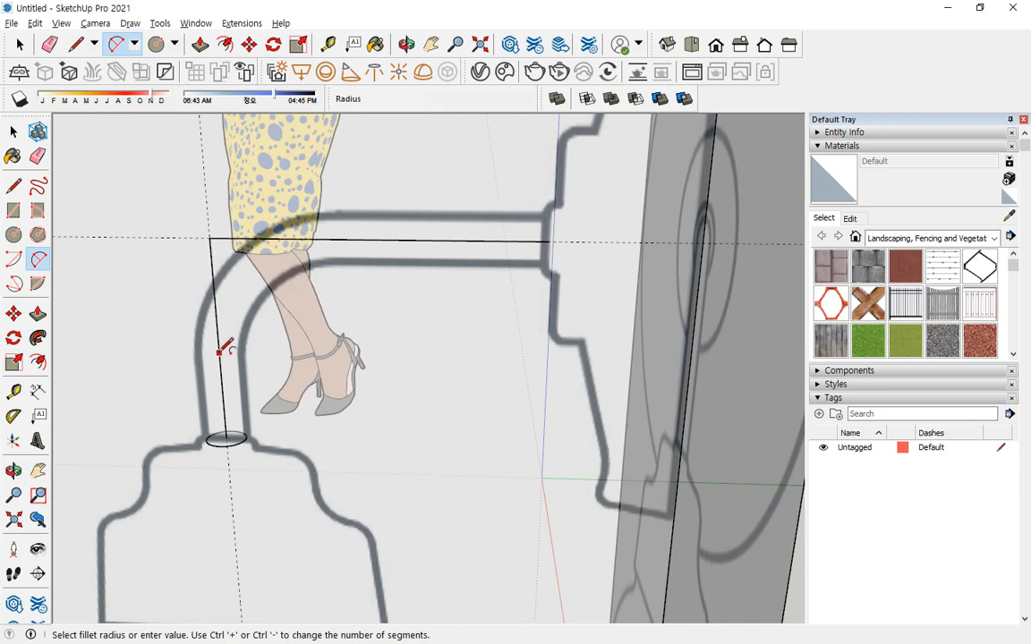
left_click(218, 353)
middle_click_drag(322, 230, 327, 246)
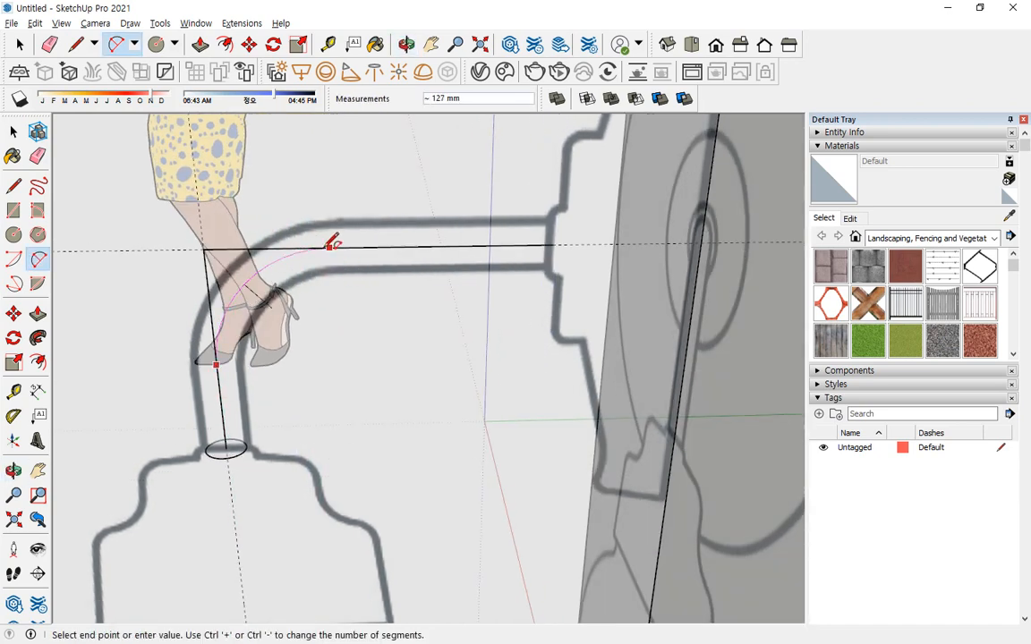
key("Escape")
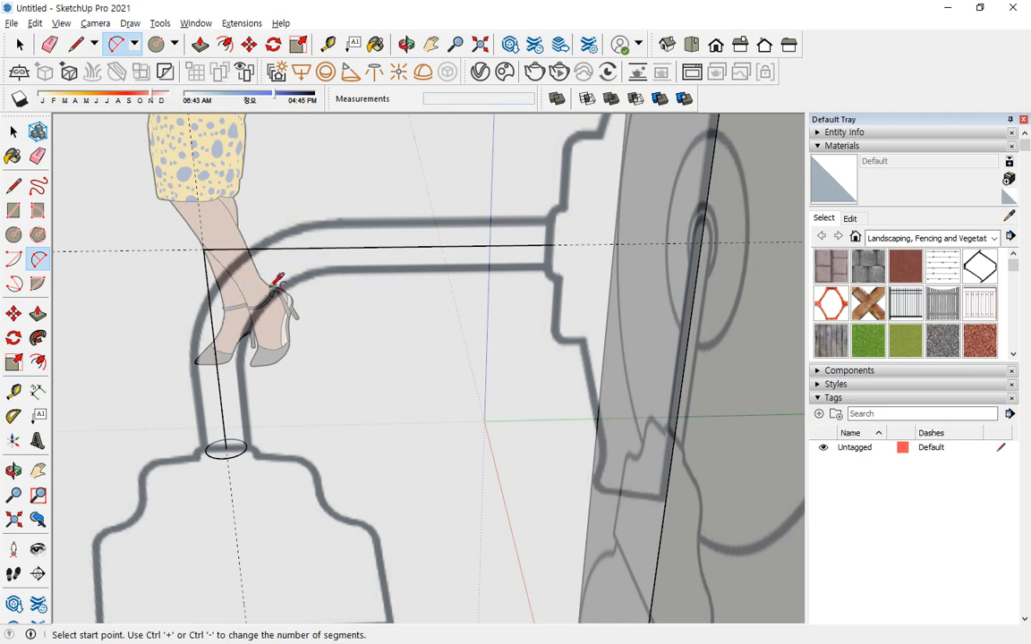
Round the corner of the arm's centreline with a tangent arc that follows the bend in the side view reference.
left_click(216, 368)
left_click(336, 242)
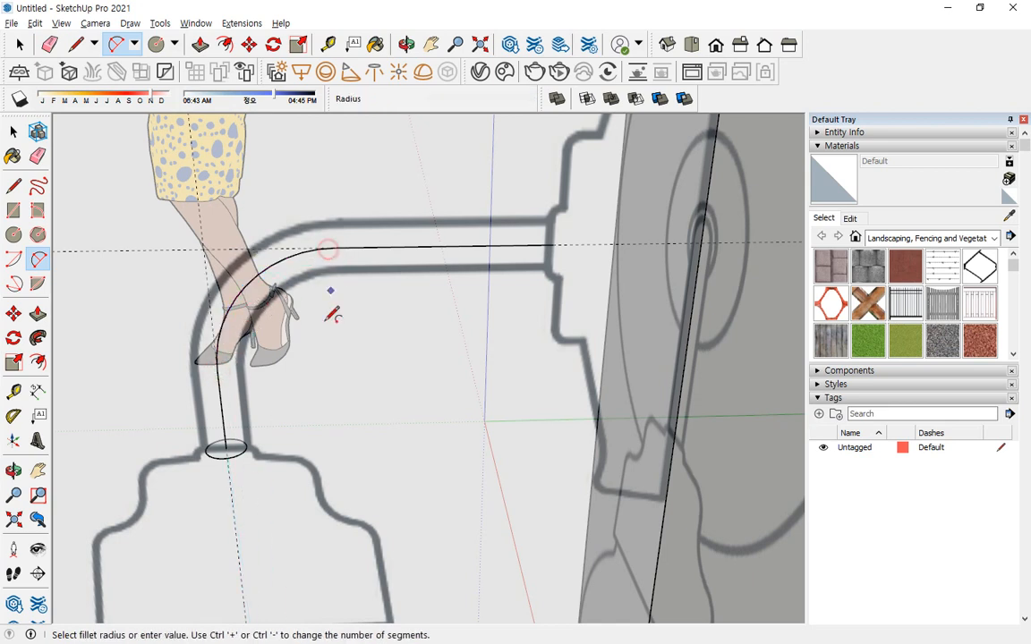
left_click(330, 299)
Select the arm's whole centreline as the path and sweep the small circle along it with Follow Me.
key("space")
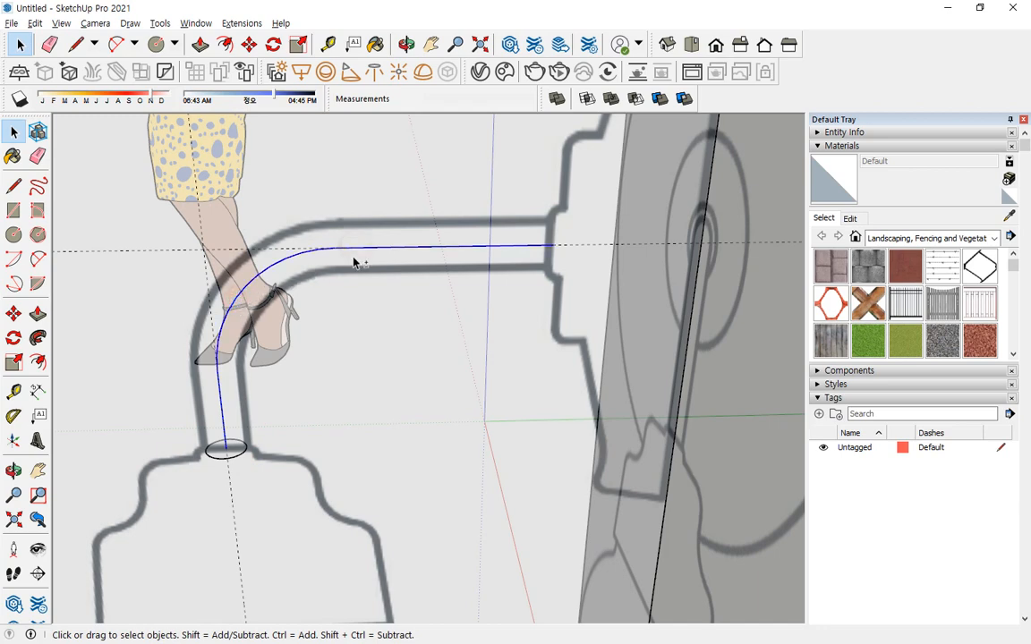
left_click(37, 337)
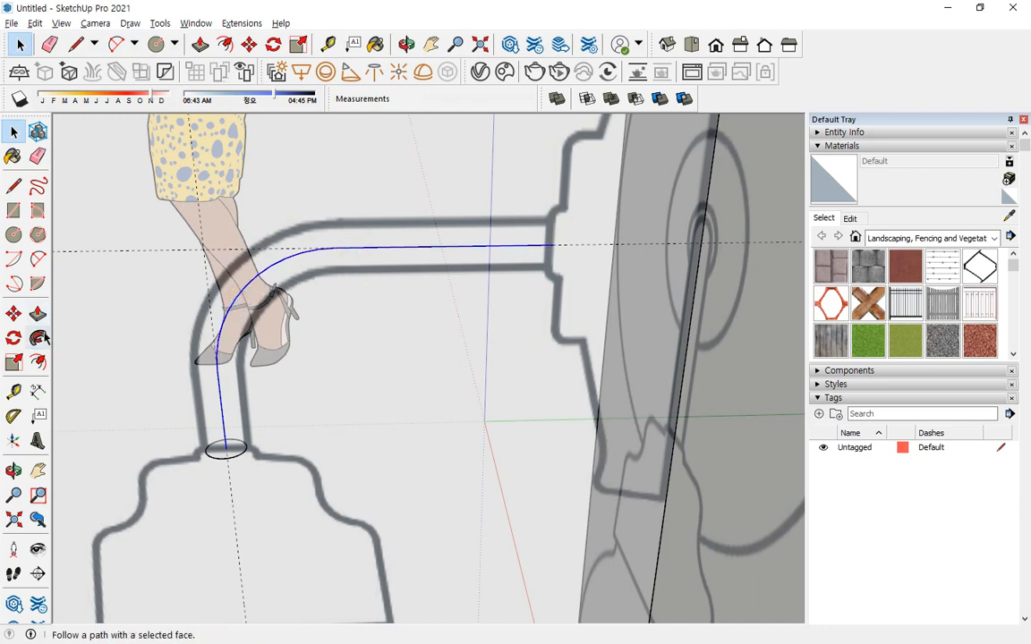
left_click(226, 450)
middle_click_drag(287, 467, 514, 329)
Select all connected geometry of the curved arm, make it a group and hide that group.
key("space")
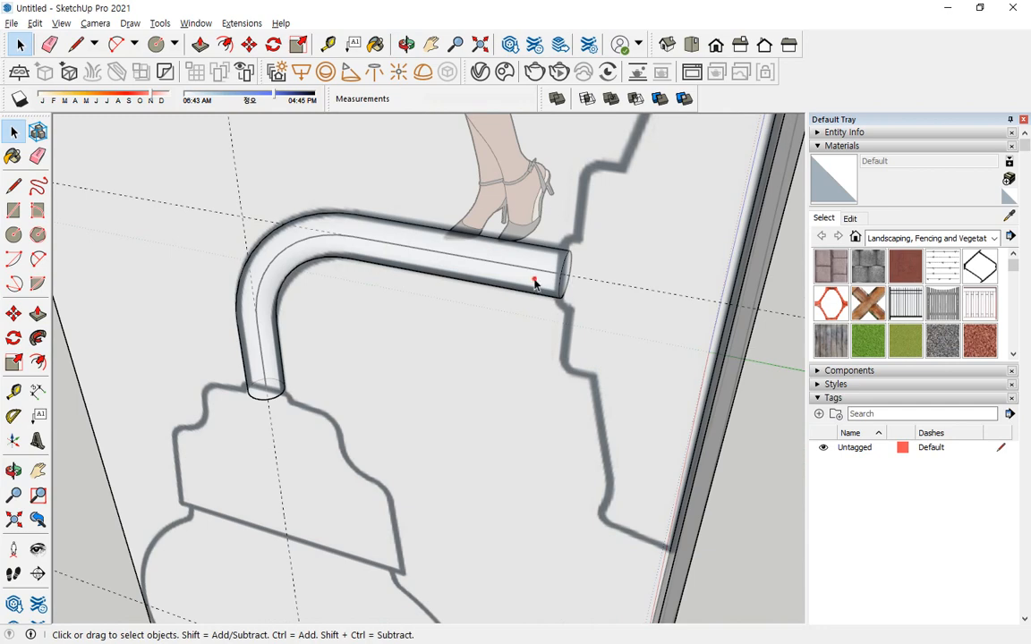
triple_click(534, 283)
right_click(499, 280)
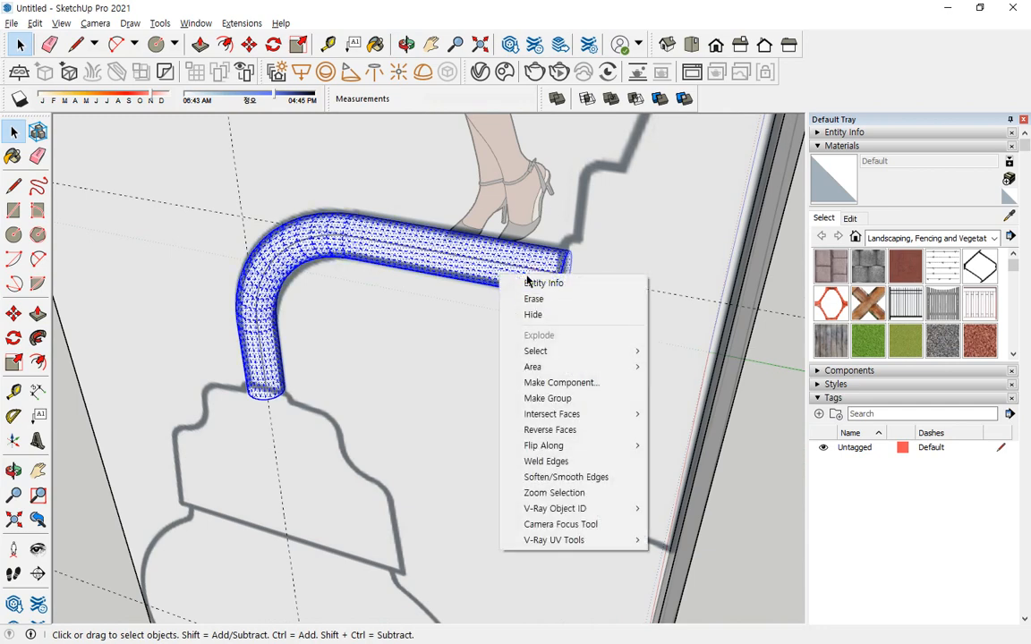
left_click(552, 398)
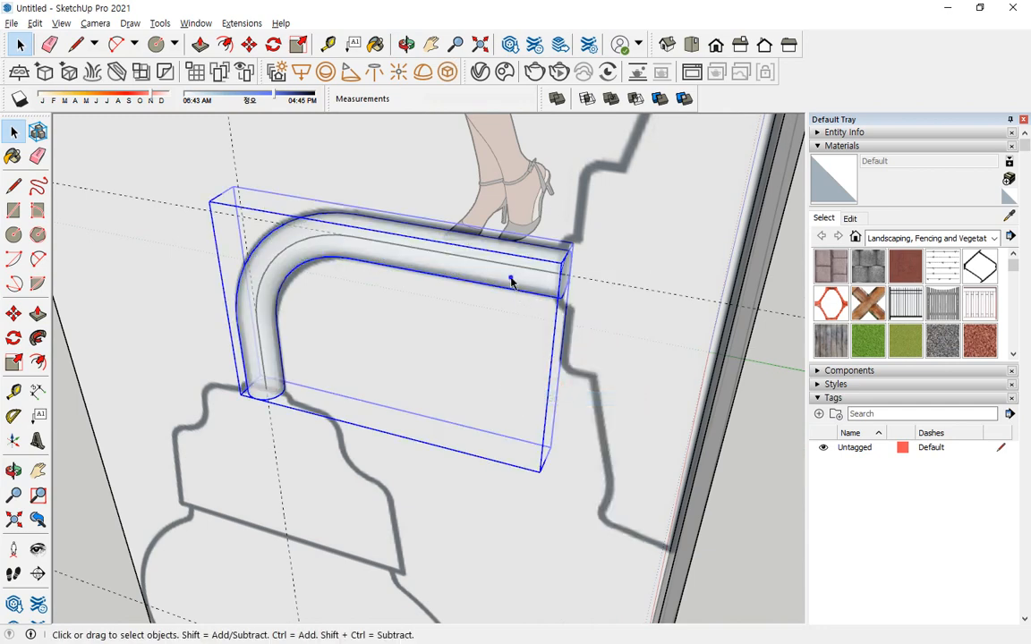
right_click(511, 282)
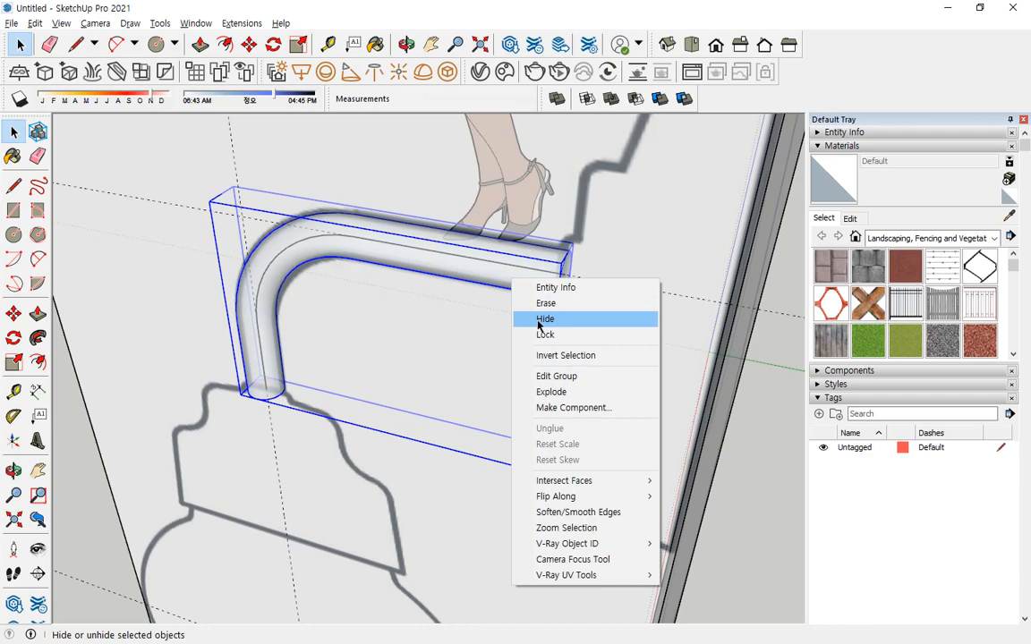
middle_click_drag(426, 324, 488, 314)
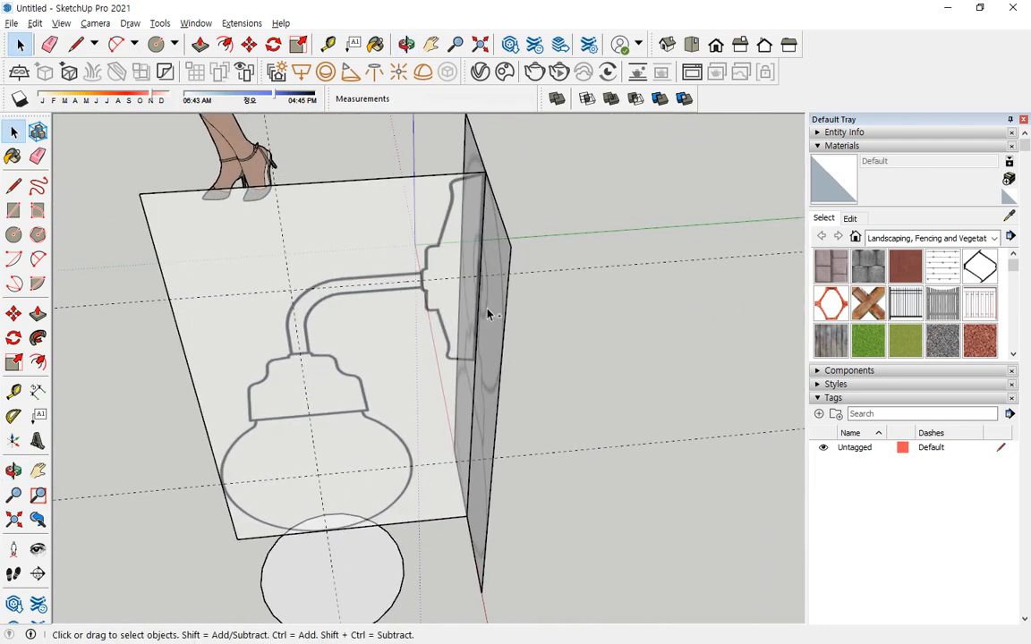
mouse_move(427, 283)
left_mouse_down()
mouse_move(505, 237)
mouse_move(426, 177)
mouse_move(407, 269)
left_mouse_up()
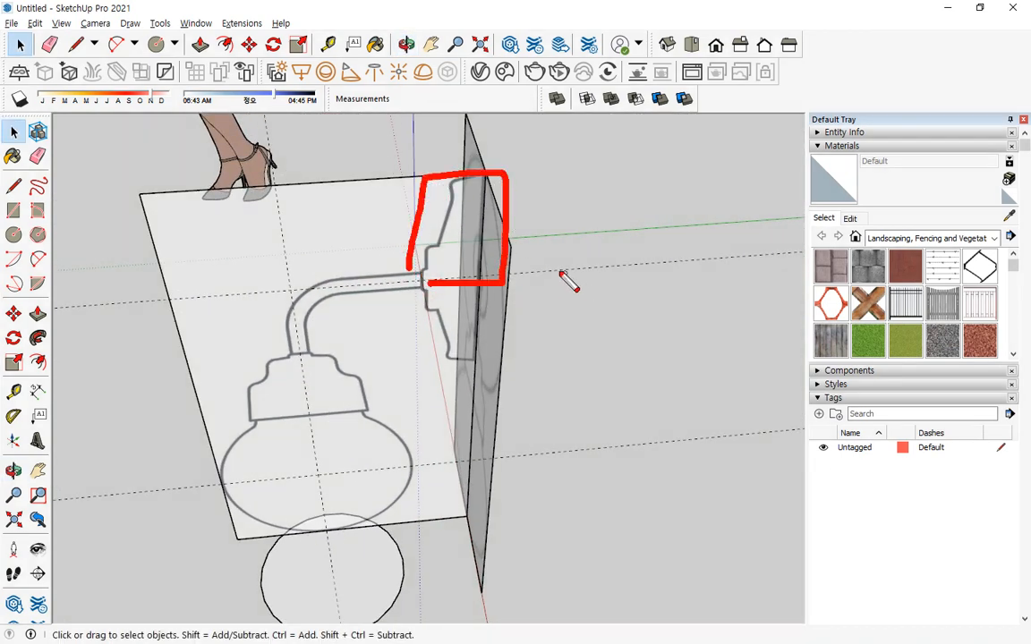
mouse_move(547, 262)
left_mouse_down()
mouse_move(594, 399)
mouse_move(542, 341)
left_mouse_up()
mouse_move(557, 334)
left_mouse_down()
mouse_move(531, 379)
mouse_move(586, 427)
left_mouse_up()
key("Escape")
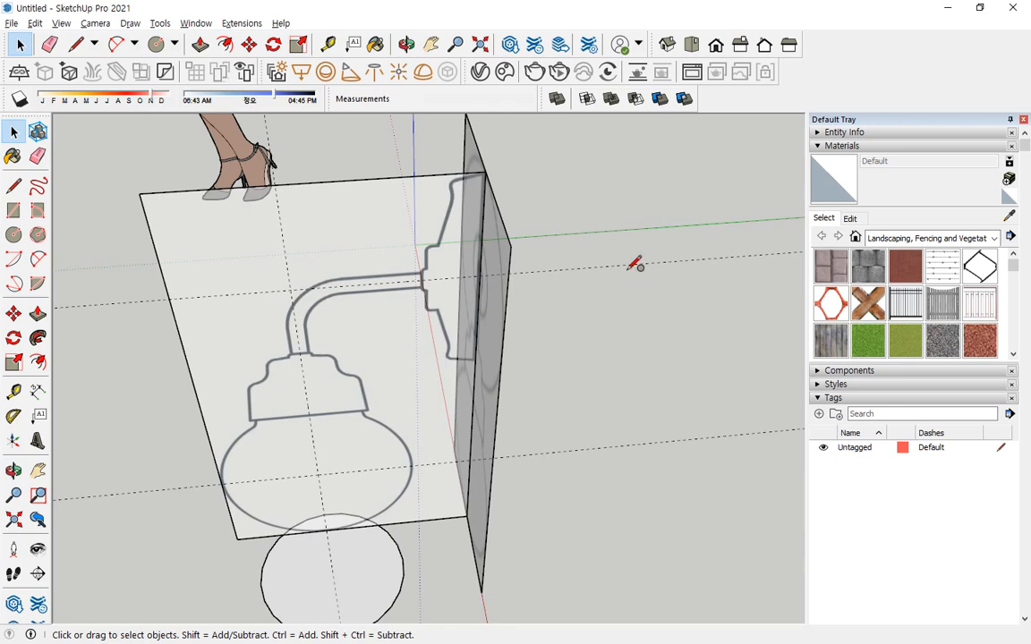
Draw a vertical circle perpendicular to the green axis, centred on the upper horizontal guide behind the front view reference.
key("c")
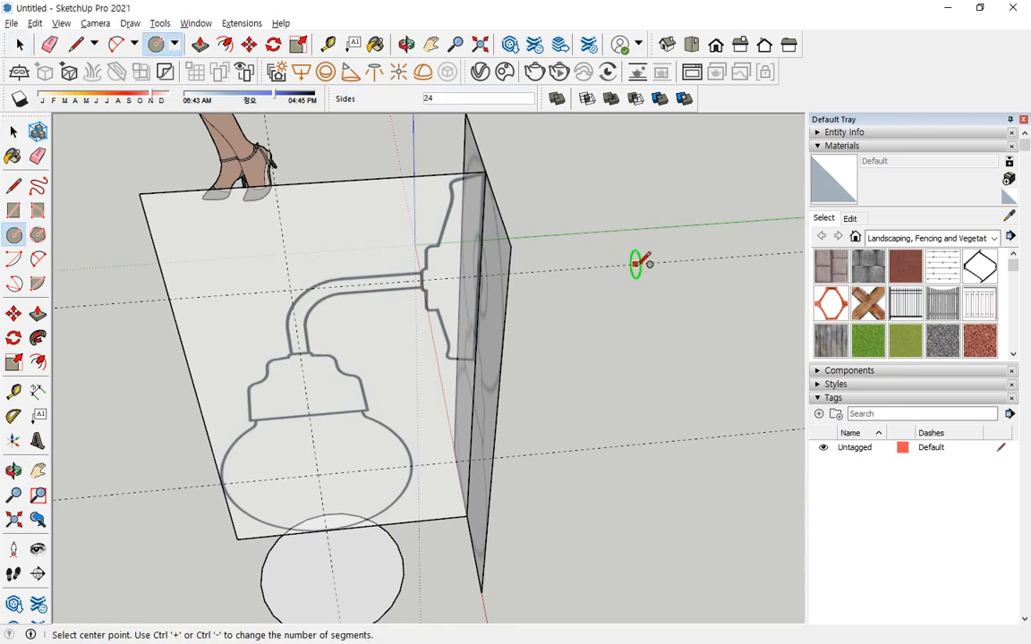
left_click(638, 262)
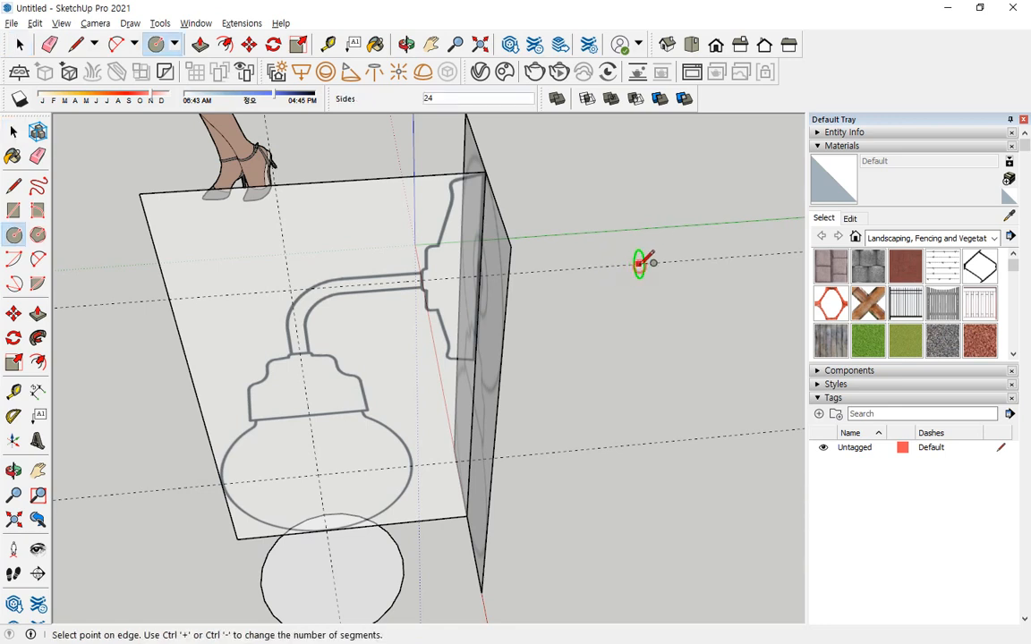
left_click(641, 198)
Draw a line about 113 mm long along the guide from the side reference's back edge to the wall mount's outer face.
middle_click_drag(641, 198, 391, 267)
scroll(472, 258, "up", 6)
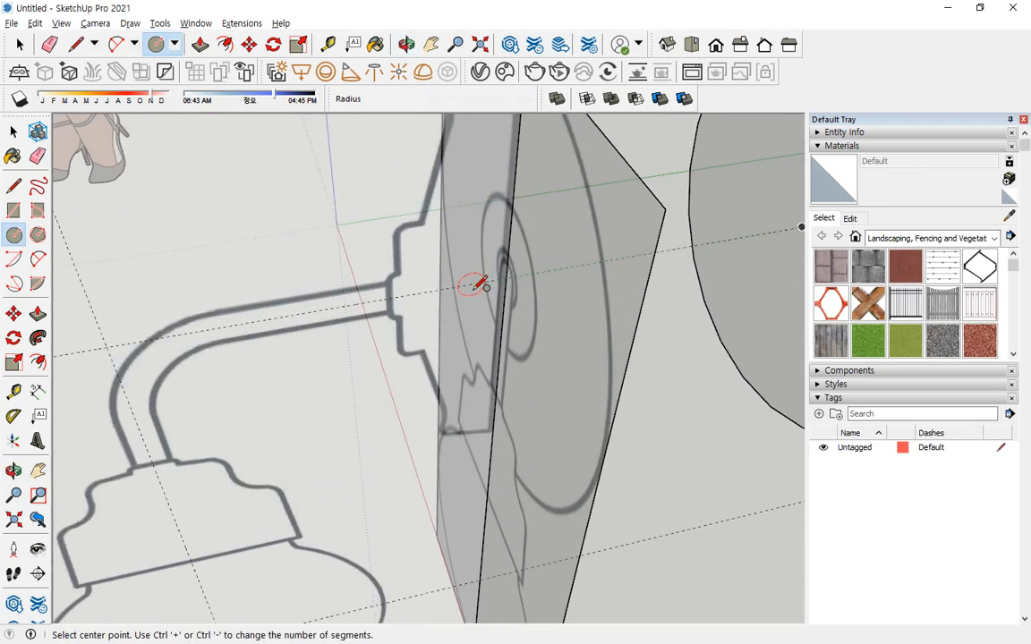
key("l")
left_click(511, 276)
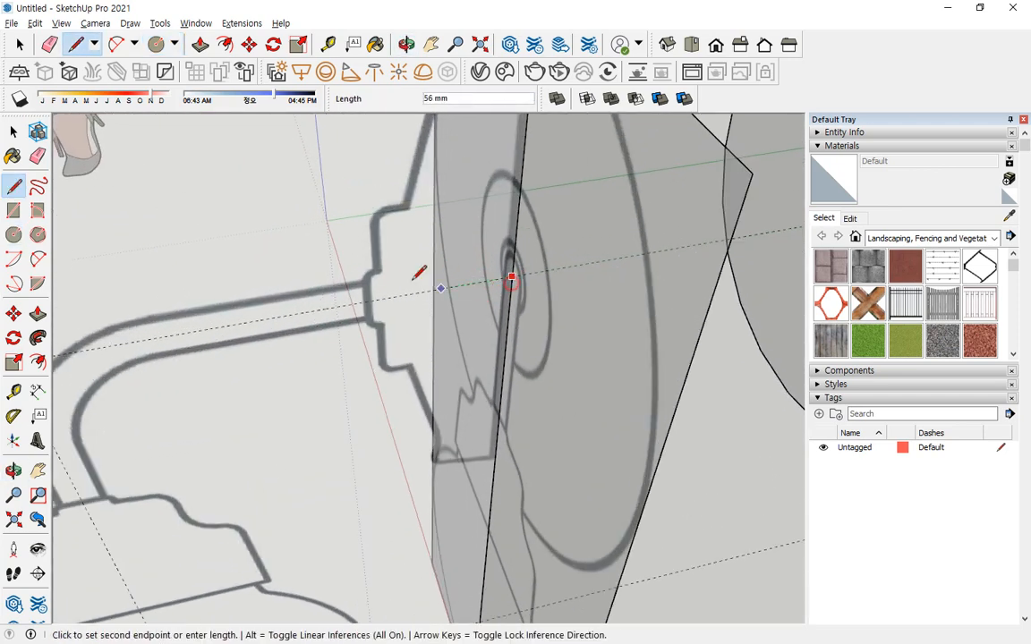
scroll(371, 287, "up", 2)
scroll(366, 298, "up", 2)
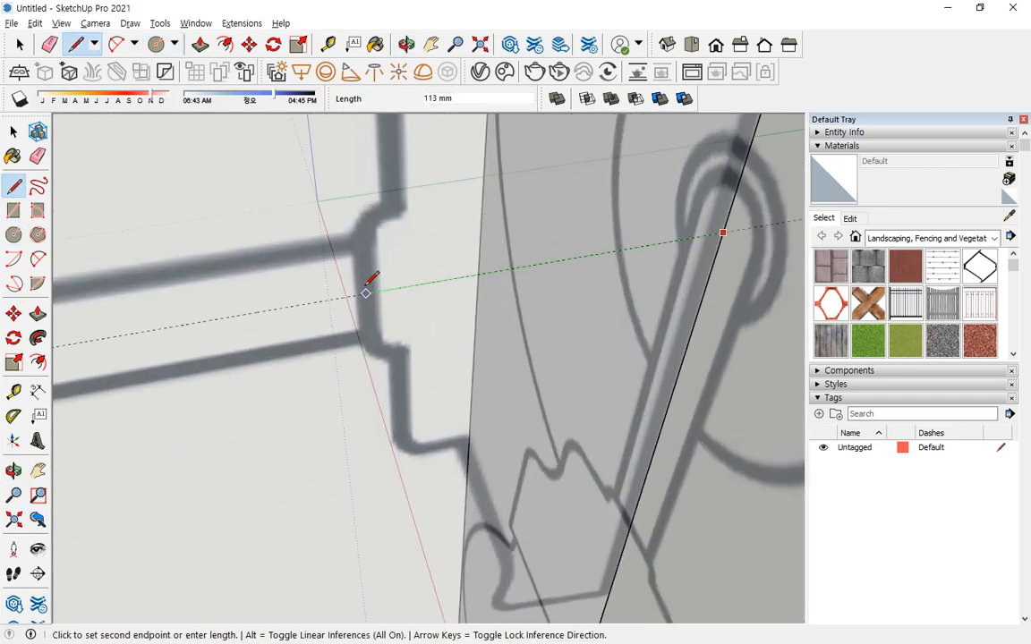
left_click(365, 294)
Draw a vertical line from the mount's outer face up to the side reference's top edge and close it to the reference's back corner.
scroll(356, 167, "down", 2)
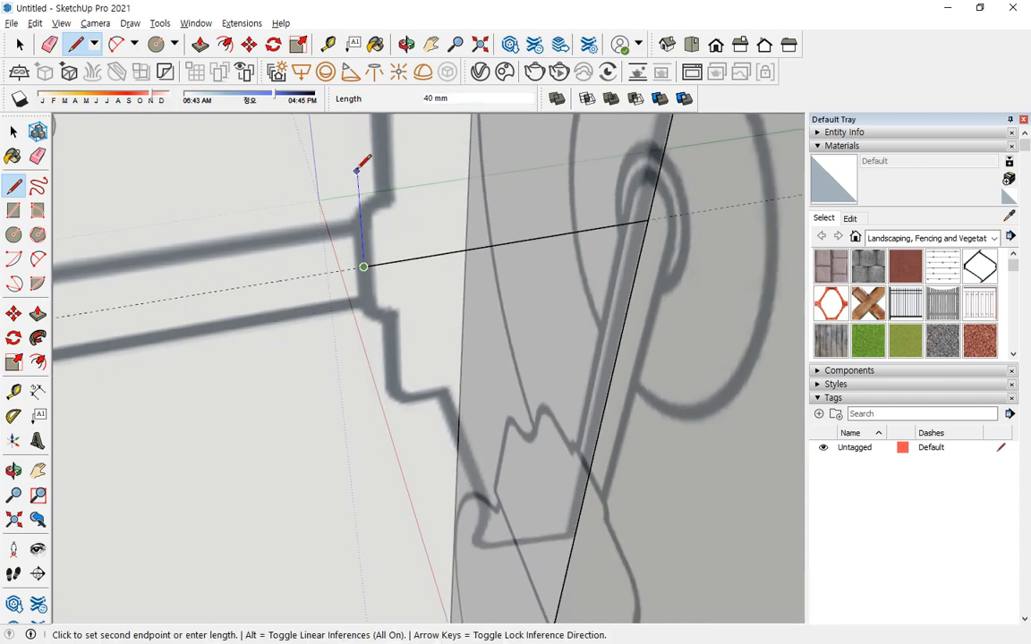
middle_click_drag(355, 204, 355, 403, "shift")
scroll(362, 175, "down", 1)
scroll(363, 176, "down", 2)
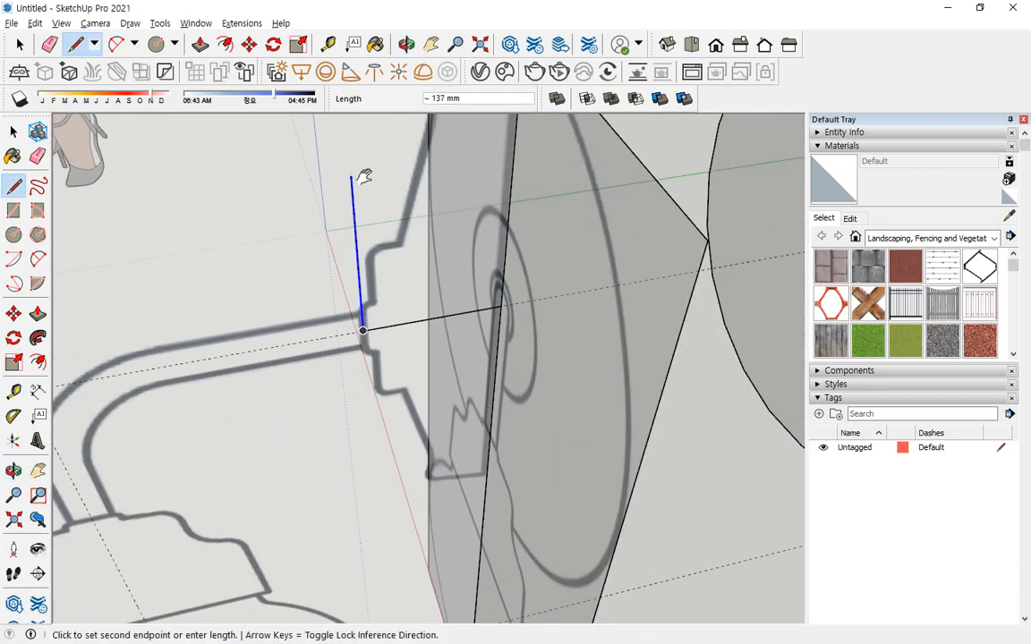
middle_click_drag(358, 177, 371, 274, "shift")
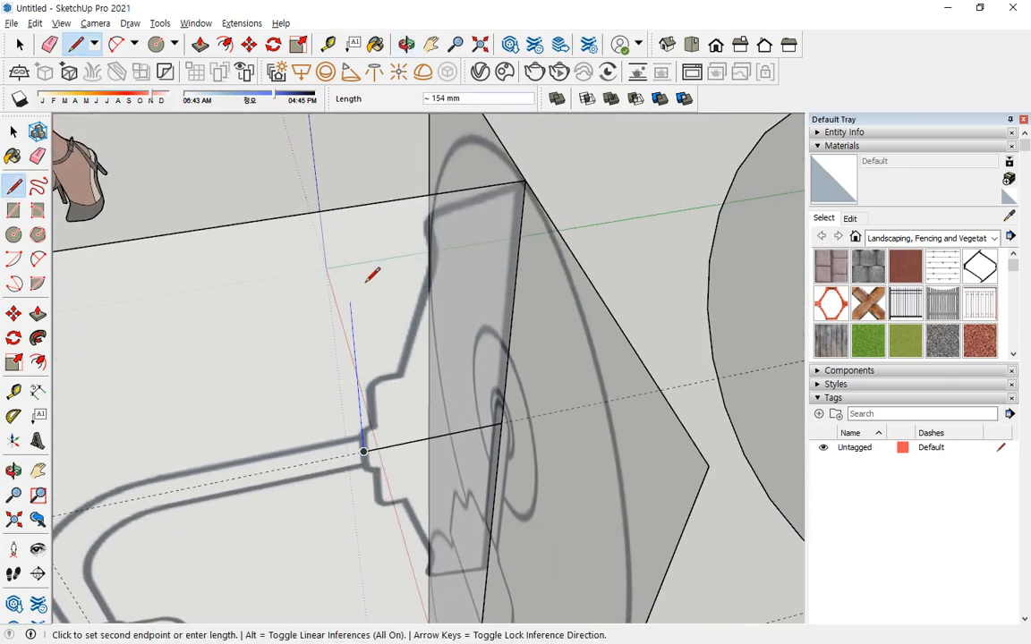
left_click(347, 207)
scroll(507, 195, "up", 1)
left_click(552, 176)
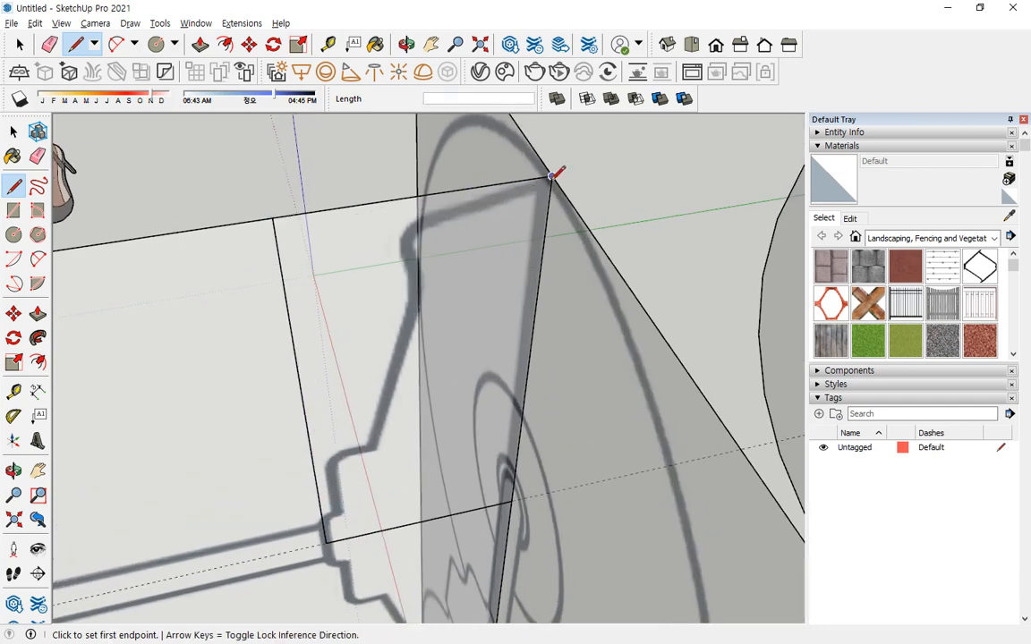
Draw a sloped line along the wall mount's top edge from the reference's upper back corner past the vertical line.
left_click(552, 173)
middle_click_drag(405, 221, 346, 120)
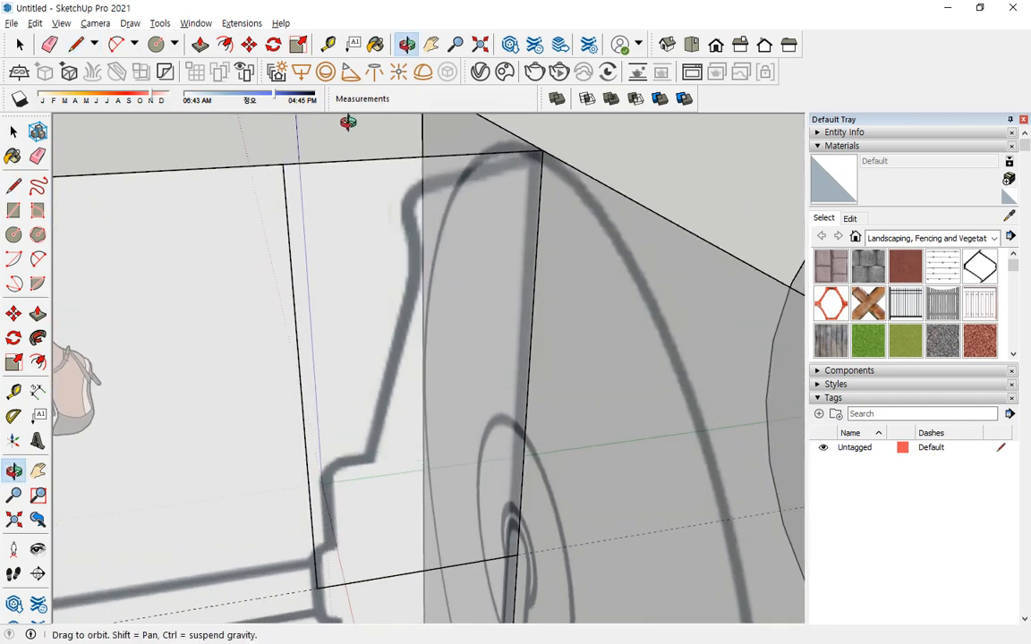
left_click(244, 223)
key("Escape")
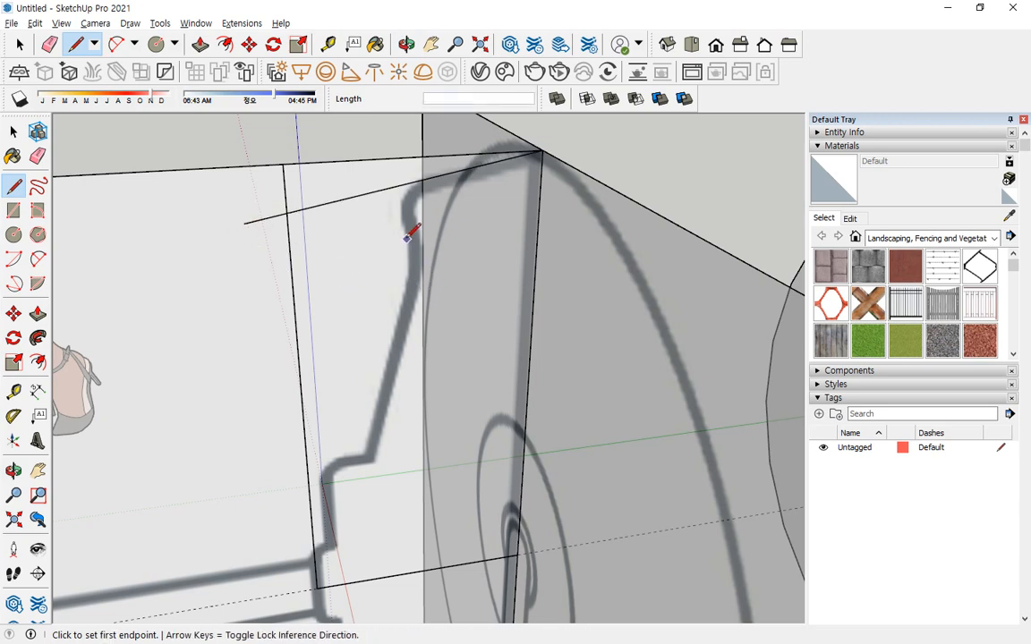
left_click(366, 450)
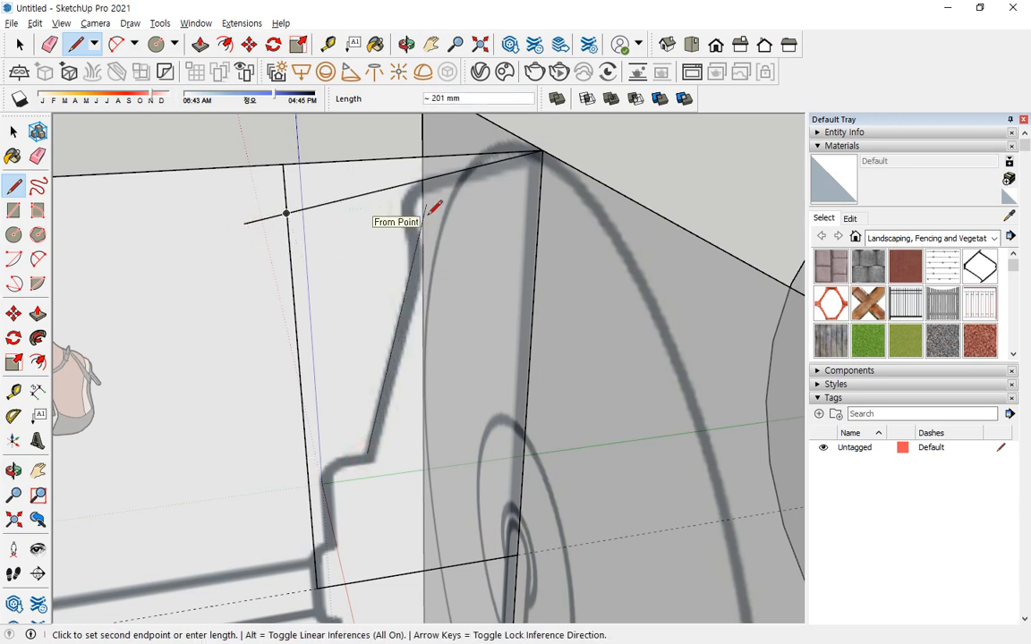
mouse_move(428, 204)
middle_mouse_down()
mouse_move(430, 217)
mouse_move(363, 212)
mouse_move(418, 219)
middle_mouse_up()
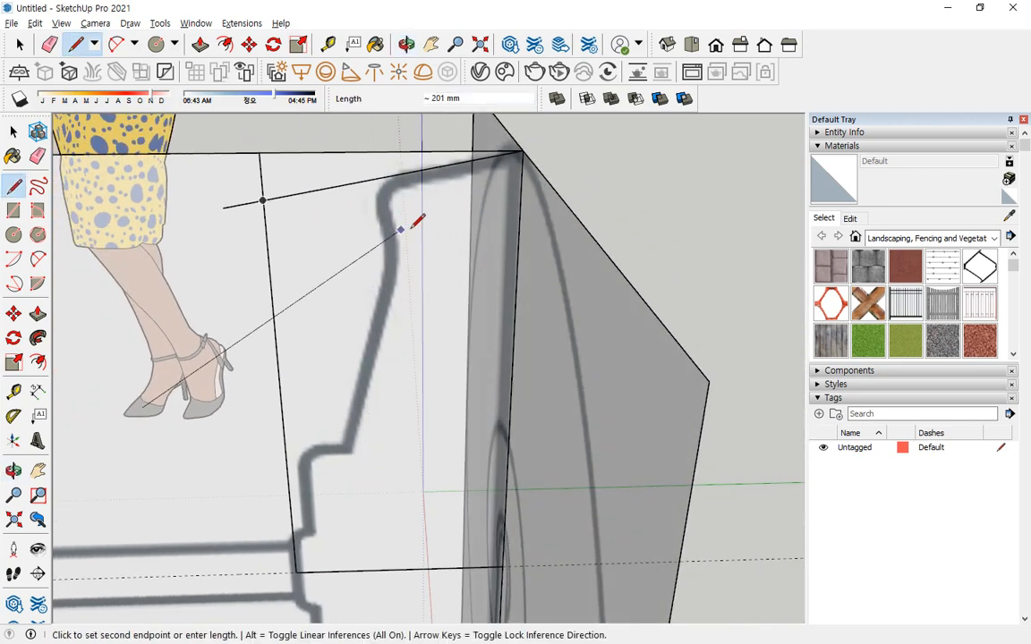
key("Escape")
Draw an inclined line about 129 mm long up the mount profile's slanted side, starting at the inner corner of the step.
left_click(343, 443)
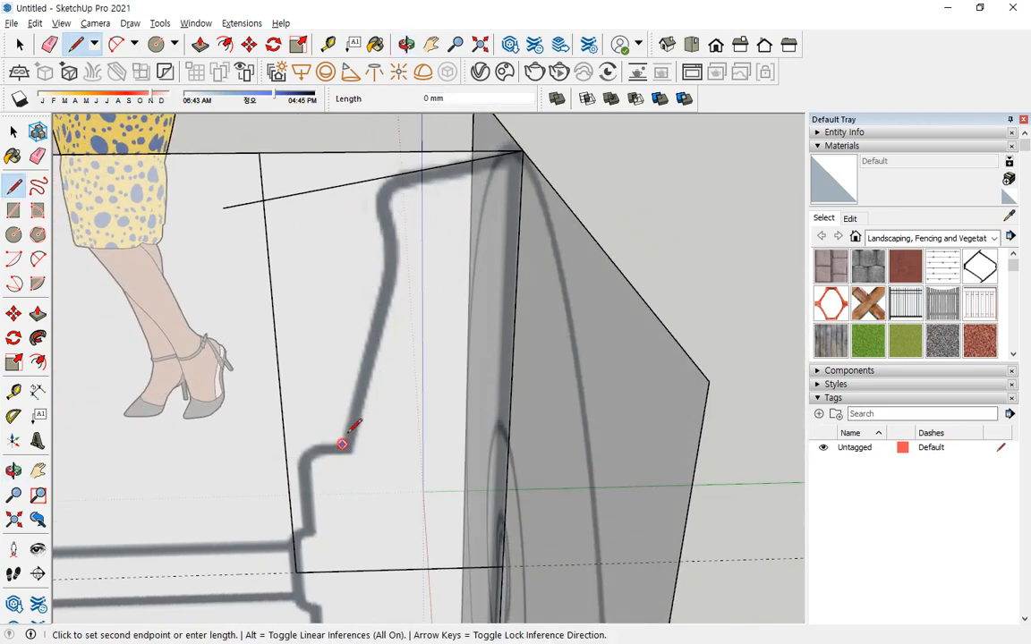
left_click(402, 200)
key("Escape")
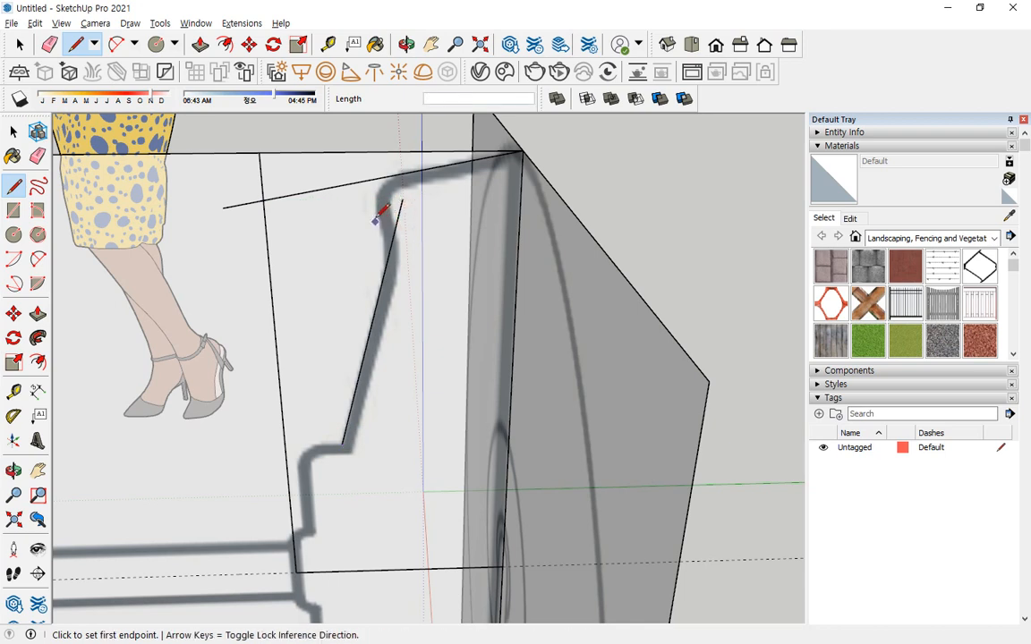
Try to draw a line along the profile's narrow neck that crosses the inclined line and the sloped top line.
left_click(402, 200)
left_click(412, 353)
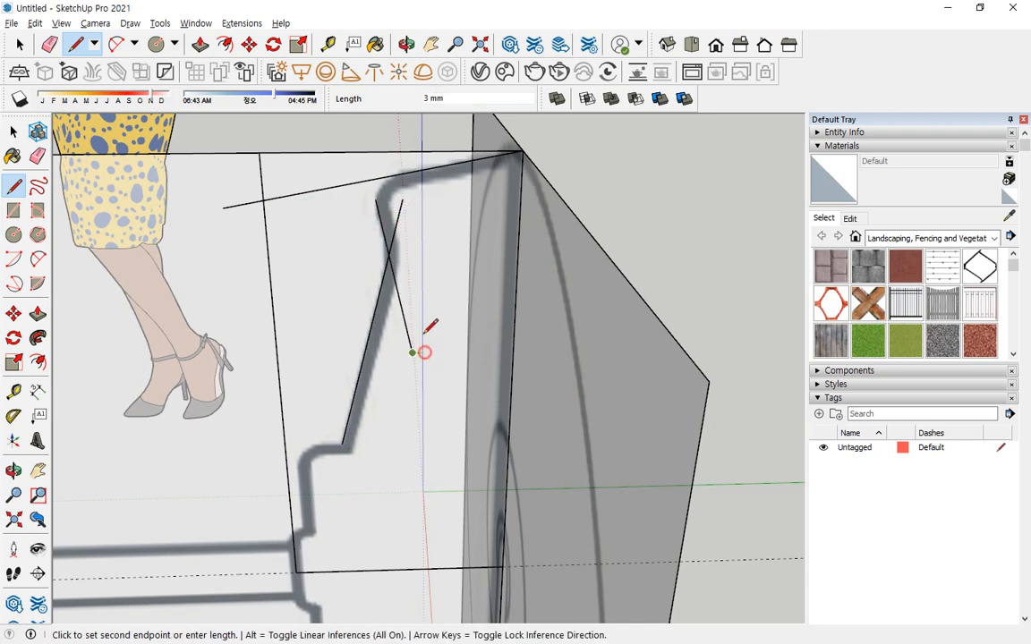
left_click(367, 165)
key("Escape")
Draw a horizontal step line from the inclined line's lower end outward past the mount's vertical line.
left_click(342, 443)
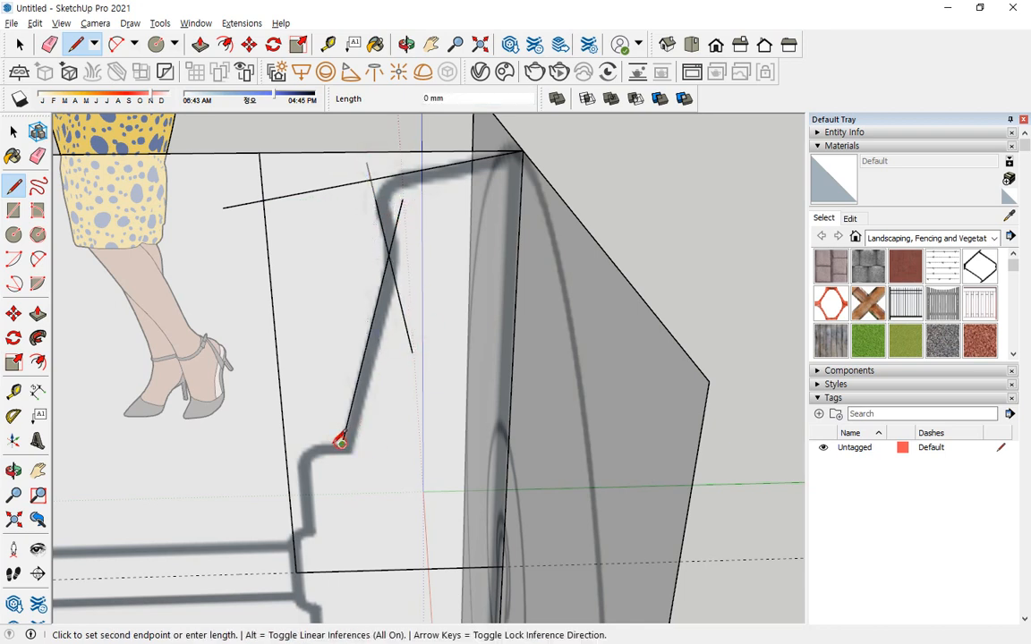
left_click(225, 445)
key("Escape")
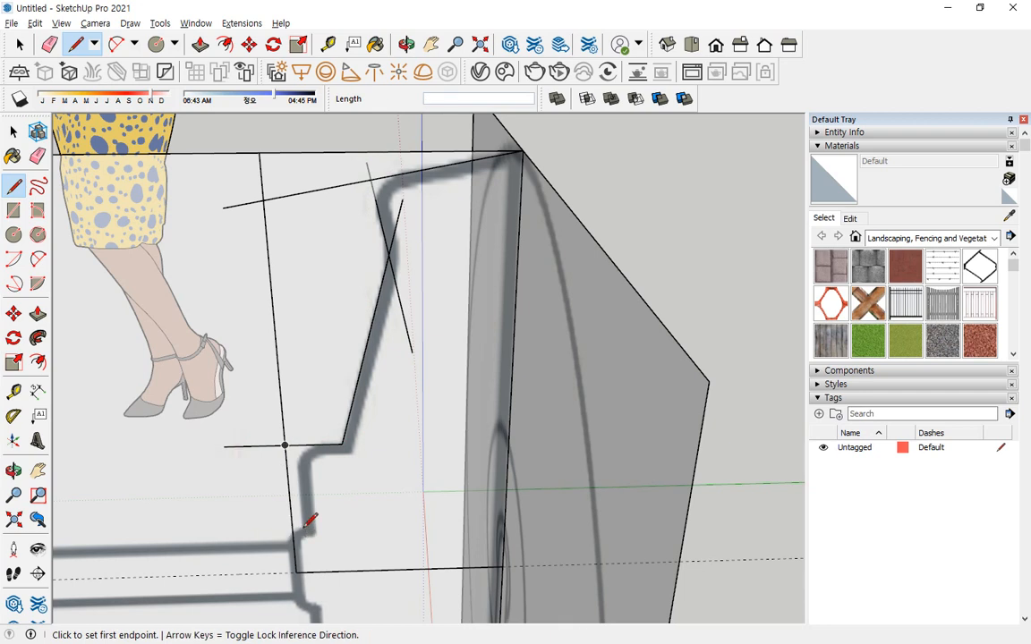
left_click(295, 538)
key("Escape")
left_click(307, 524)
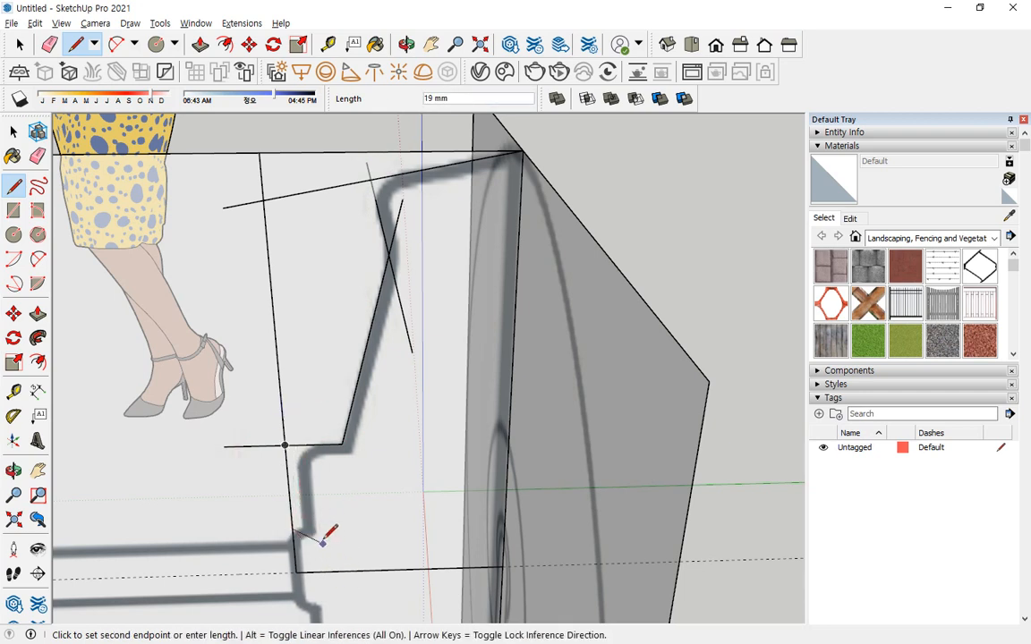
key("Escape")
Draw an upright line from the profile's lower step through the horizontal step line, and a short line from its base past the outer vertical line.
scroll(268, 531, "up", 3)
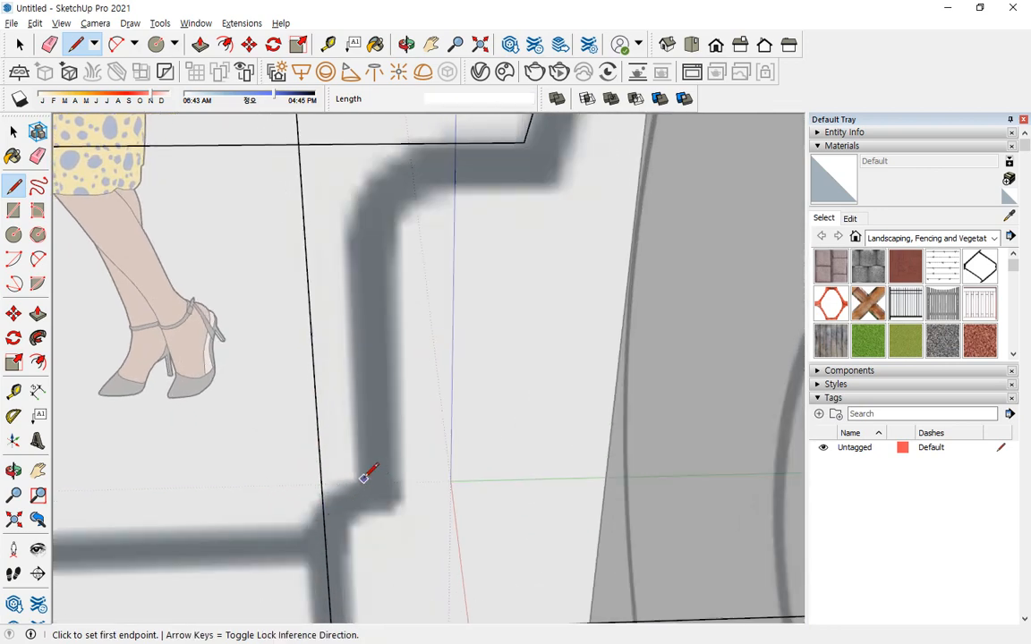
left_click(364, 483)
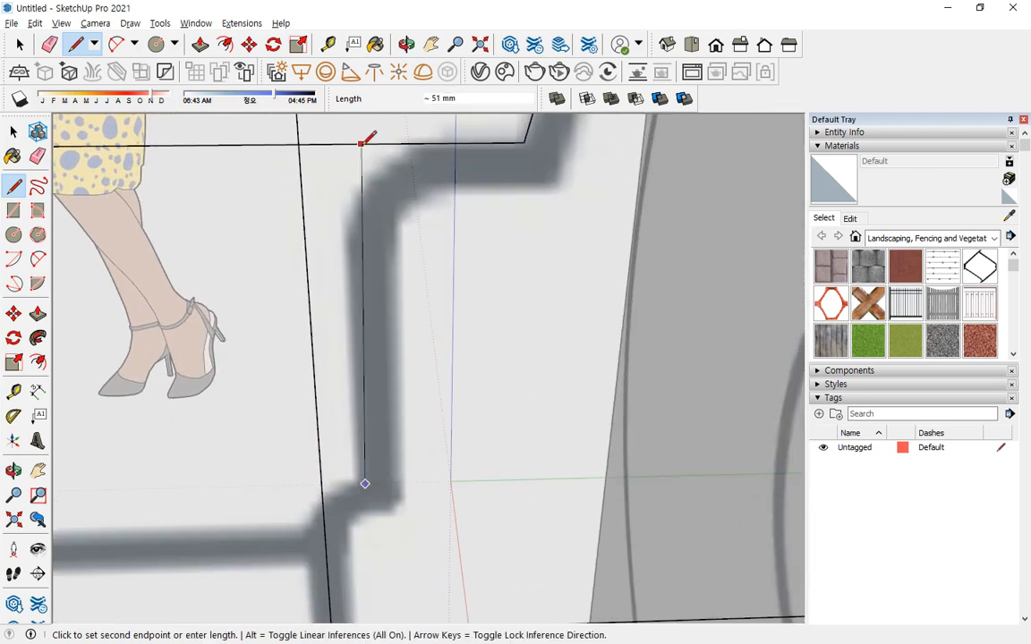
left_click(350, 143)
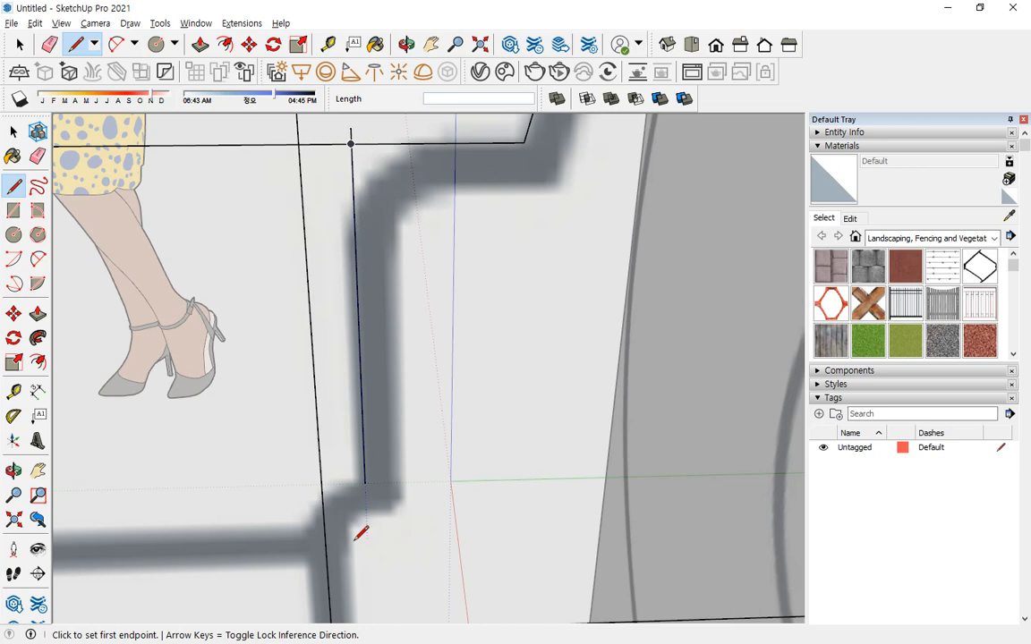
left_click(364, 482)
left_click(280, 485)
scroll(286, 484, "down", 4)
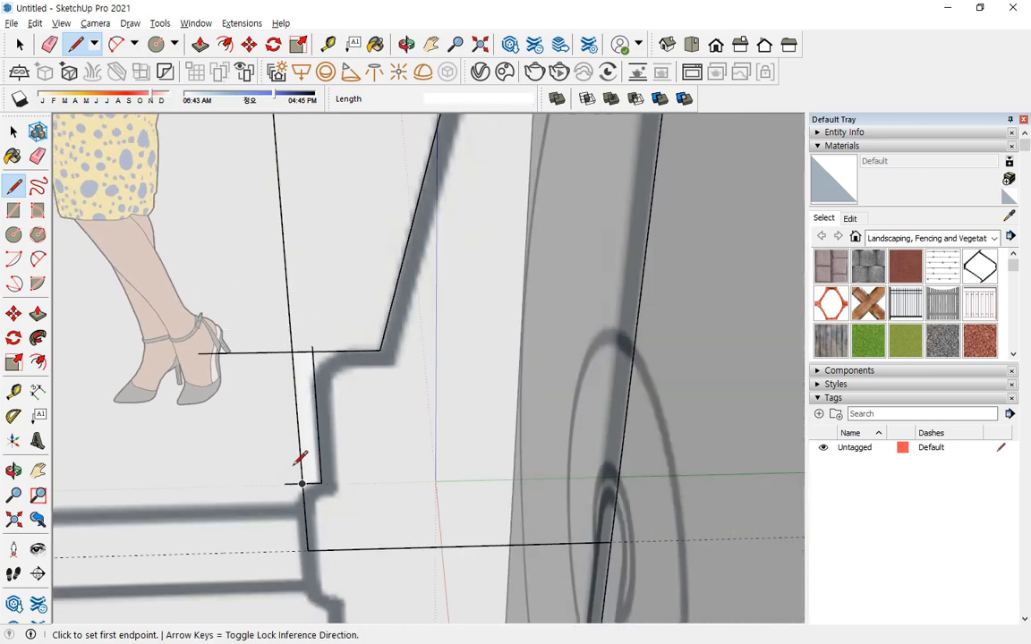
Erase the overhanging line ends and the excess outer vertical segment around the stepped profile, keeping the inclined edge.
key("e")
mouse_move(300, 450)
left_mouse_down()
mouse_move(290, 361)
mouse_move(298, 340)
left_mouse_up()
mouse_move(318, 335)
middle_mouse_down()
mouse_move(334, 310)
mouse_move(350, 340)
mouse_move(401, 319)
middle_mouse_up()
left_click(397, 238)
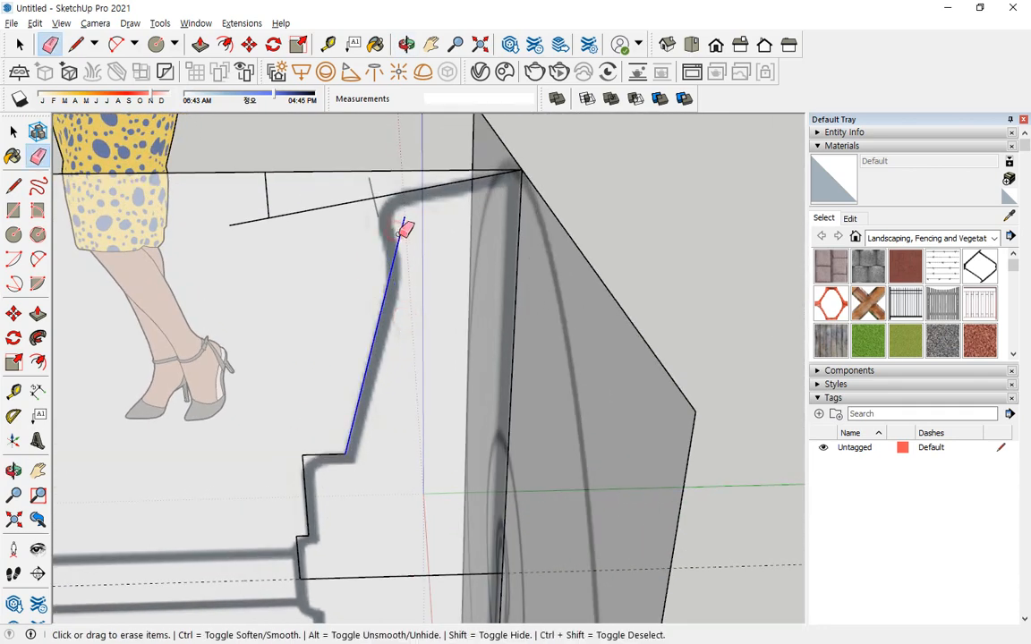
key("ctrl+z")
Try to redraw the neck line across the inclined edge, and erase the line drawn off the profile plane.
mouse_move(435, 263)
middle_mouse_down()
mouse_move(309, 263)
mouse_move(397, 305)
mouse_move(319, 225)
middle_mouse_up()
scroll(318, 222, "up", 3)
key("l")
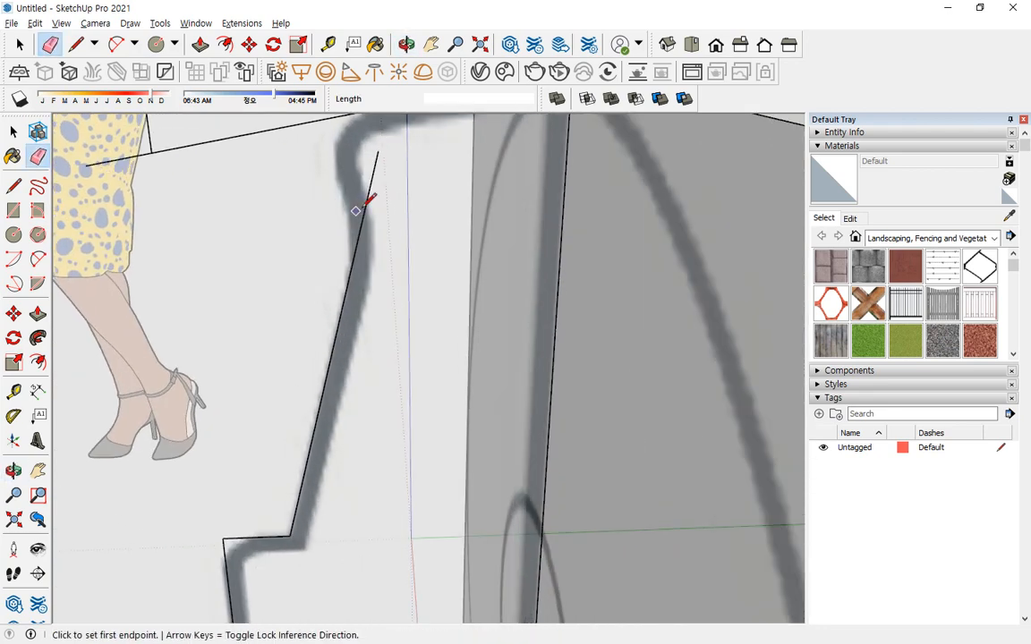
left_click(339, 166)
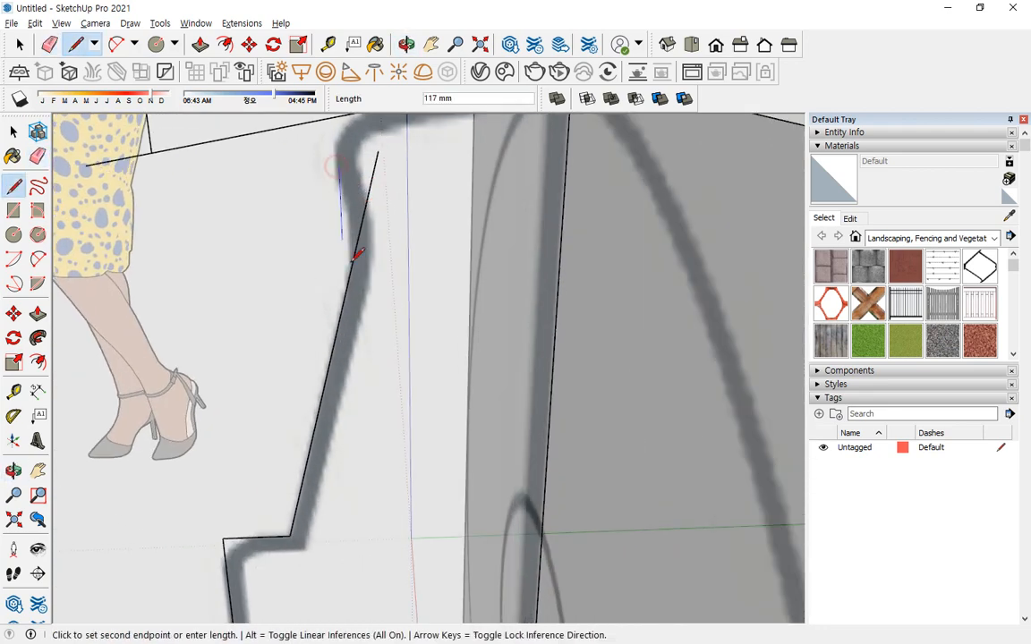
left_click(375, 322)
middle_click_drag(329, 161, 391, 270)
key("Escape")
key("e")
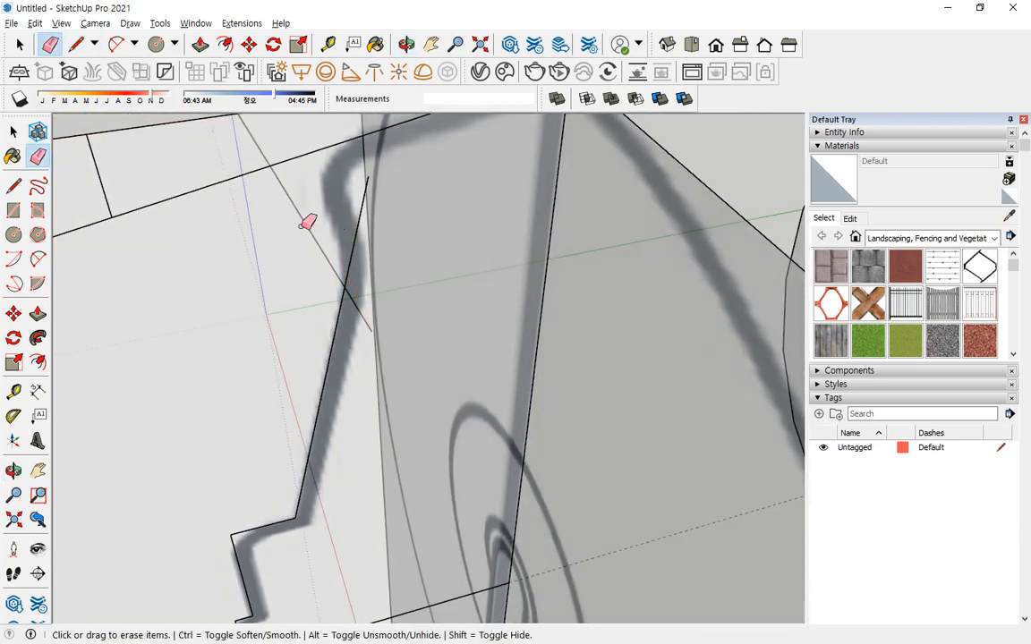
left_click(325, 247)
Try to draw the neck line from the outer curve to the front reference's edge and extend it back up, and erase both lines.
key("l")
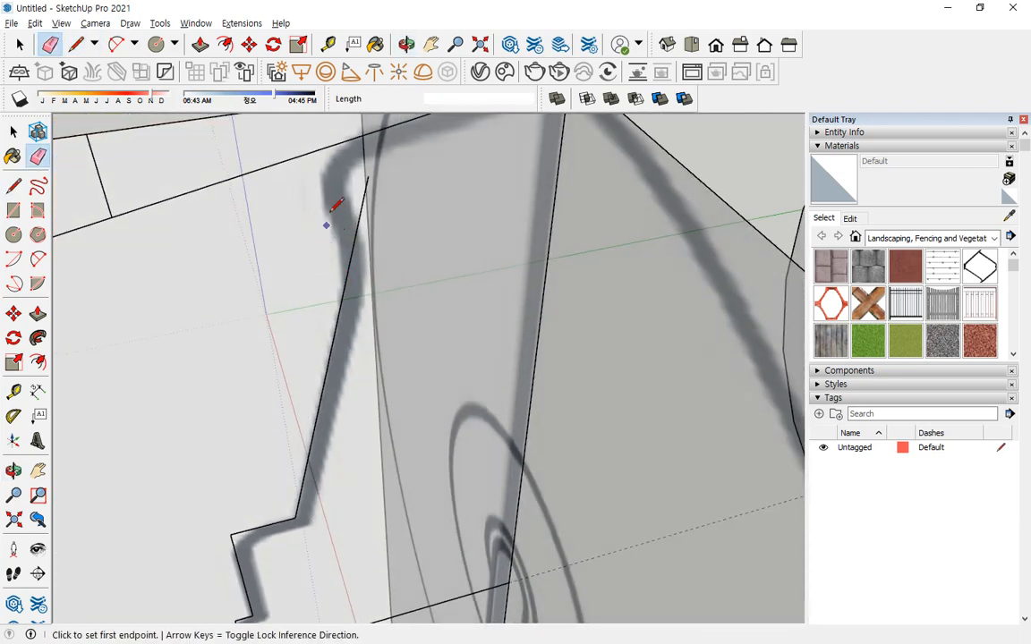
left_click(323, 205)
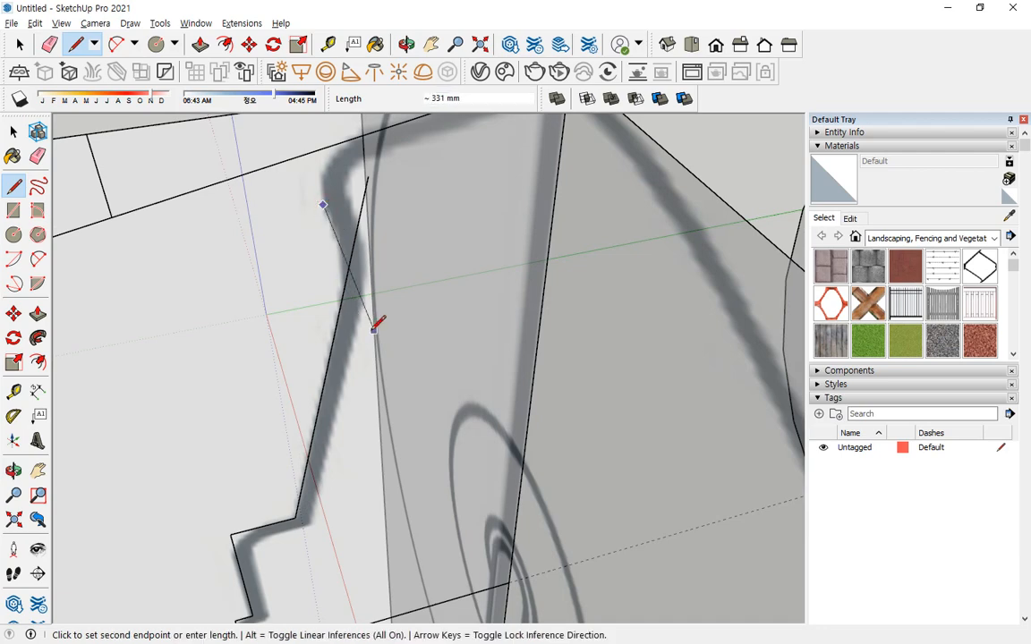
left_click(373, 330)
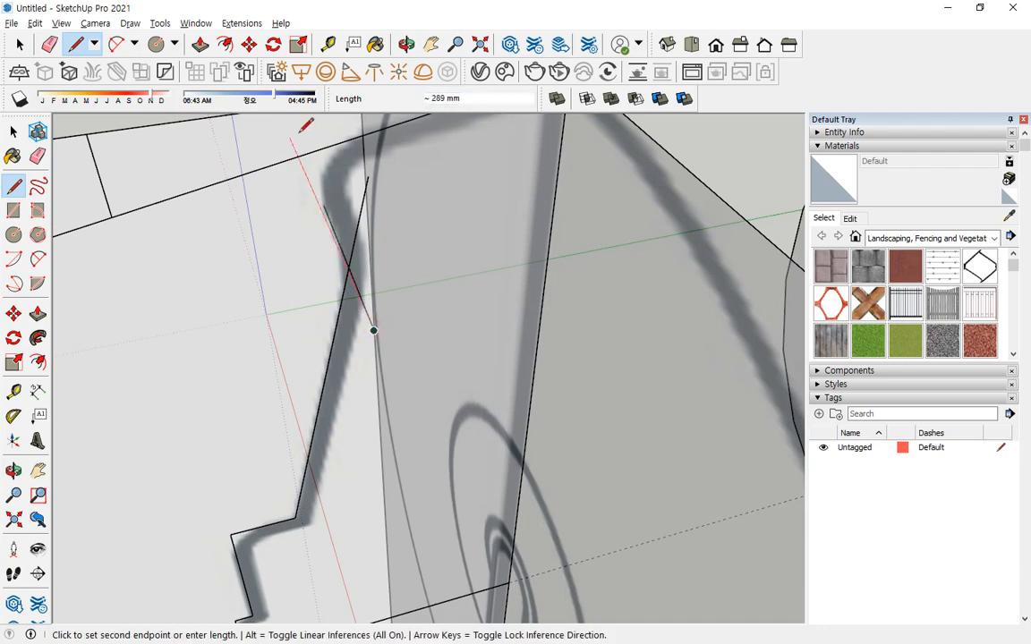
left_click(289, 139)
key("Escape")
middle_click_drag(290, 266, 229, 266)
middle_click_drag(424, 281, 356, 274)
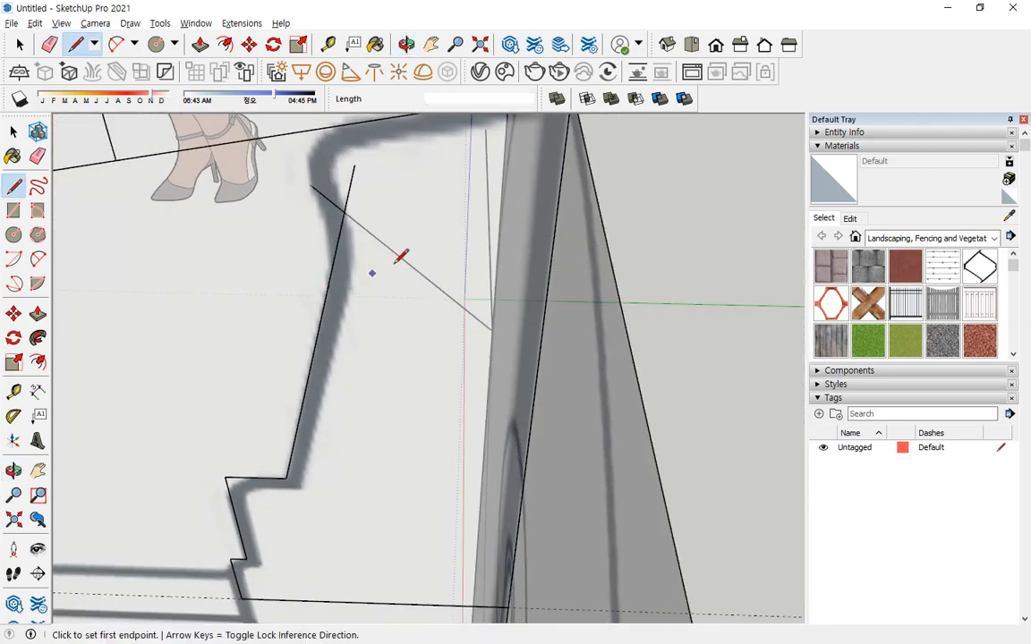
key("e")
mouse_move(401, 257)
left_mouse_down()
mouse_move(412, 273)
mouse_move(490, 207)
left_mouse_up()
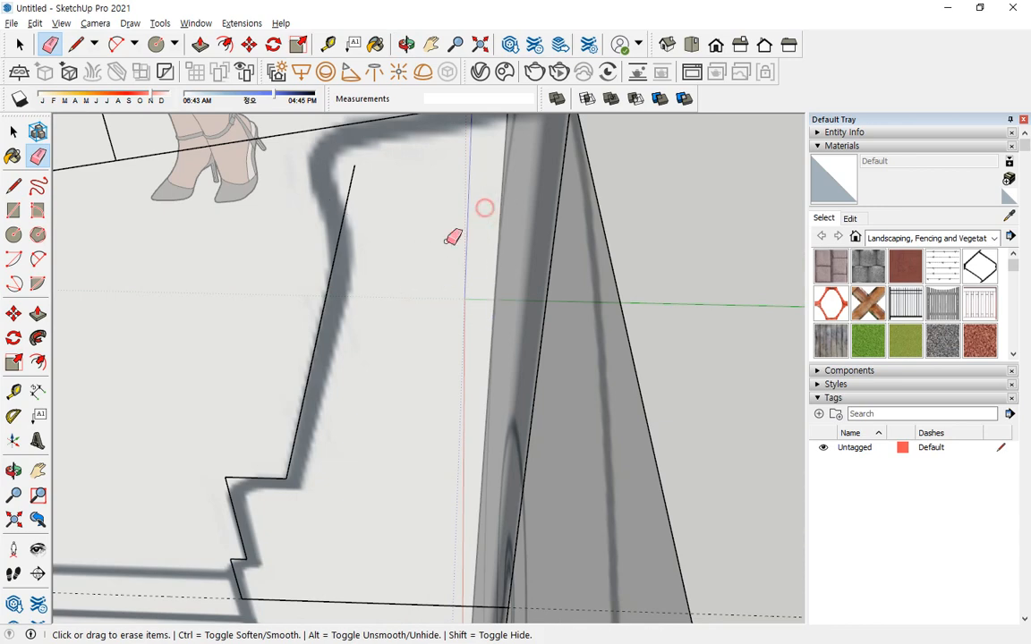
mouse_move(452, 237)
middle_mouse_down()
mouse_move(472, 259)
mouse_move(368, 221)
mouse_move(521, 229)
mouse_move(386, 283)
mouse_move(358, 255)
middle_mouse_up()
Try to draw the neck line from the sloped top line down to the front reference's edge, and erase it.
key("l")
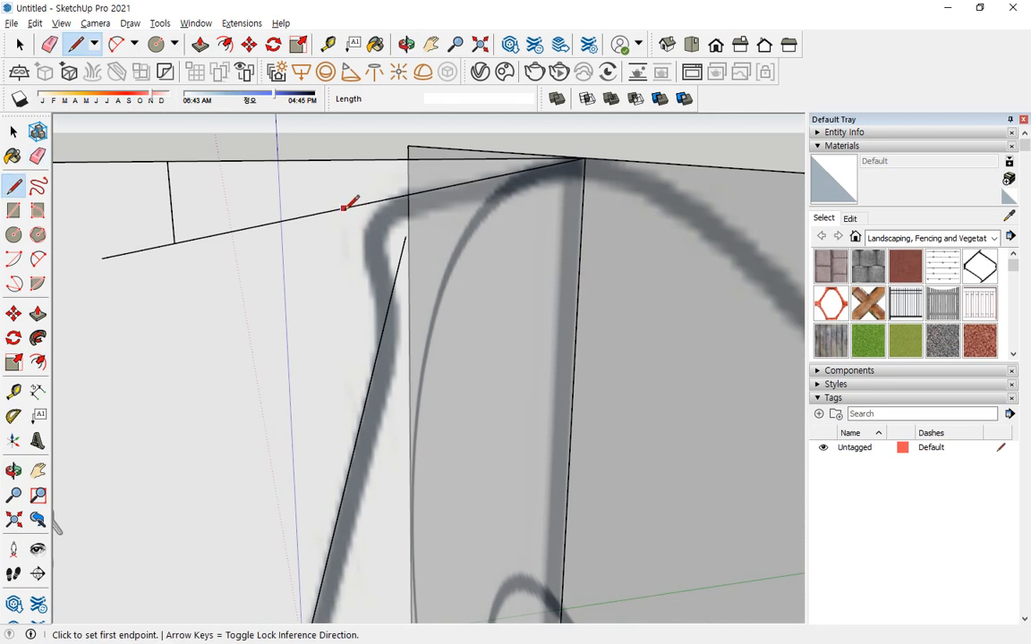
left_click(343, 207)
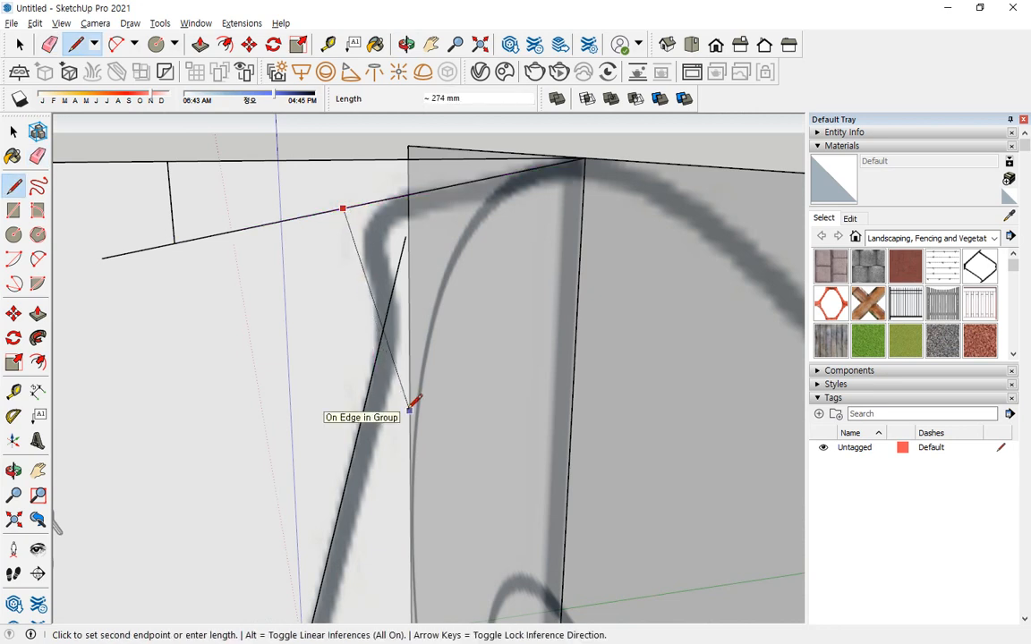
left_click(409, 410)
key("e")
left_click(390, 301)
left_click(395, 376)
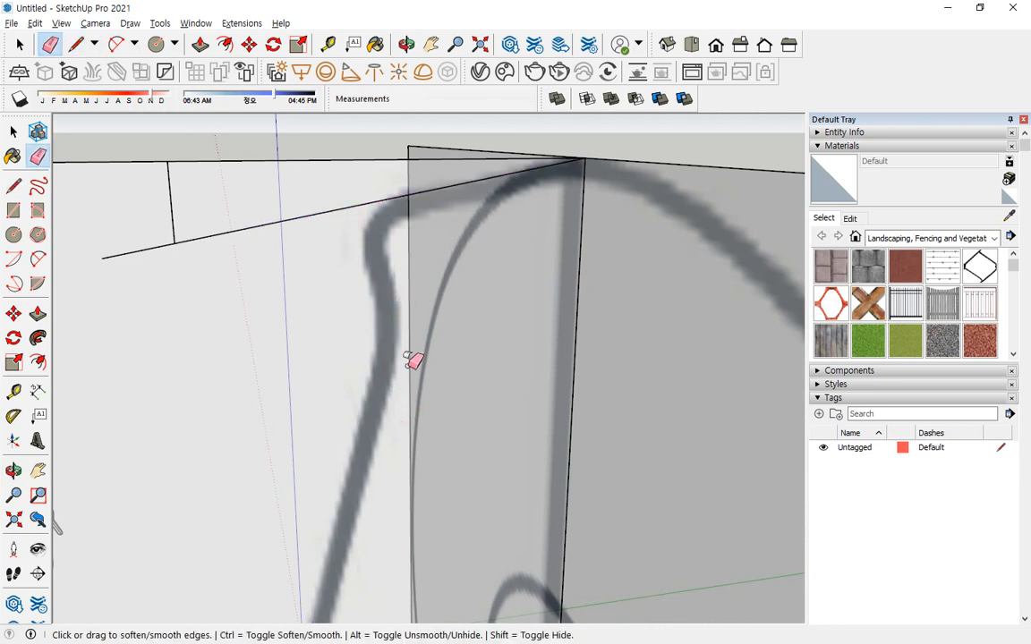
mouse_move(295, 316)
middle_mouse_down()
mouse_move(423, 361)
mouse_move(320, 301)
middle_mouse_up()
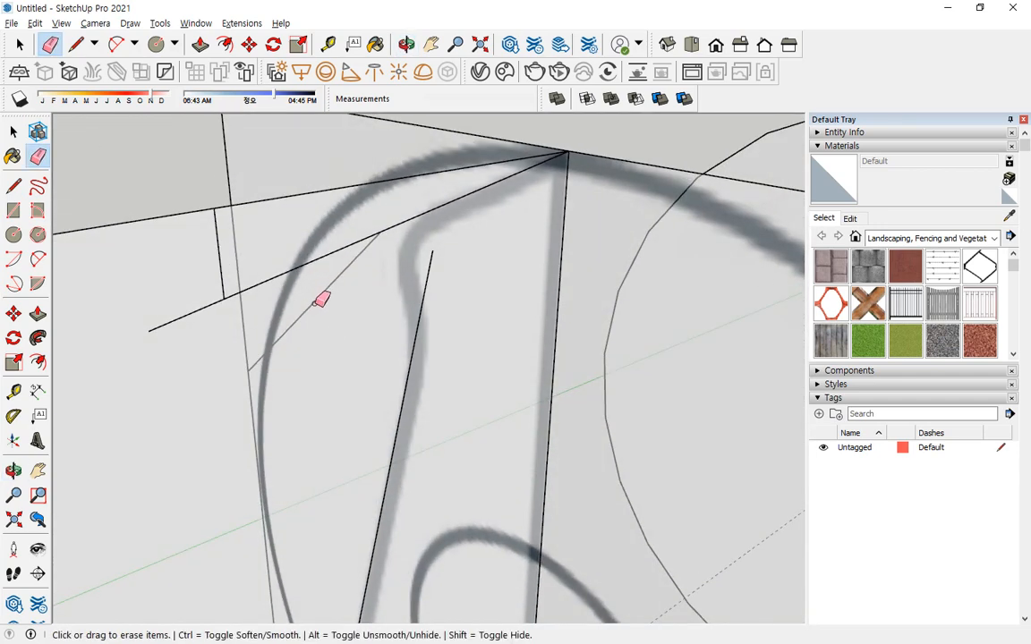
middle_click_drag(368, 350, 313, 293)
Draw the neck line from the sloped top line down across the inclined edge, and erase the overhanging line ends.
key("l")
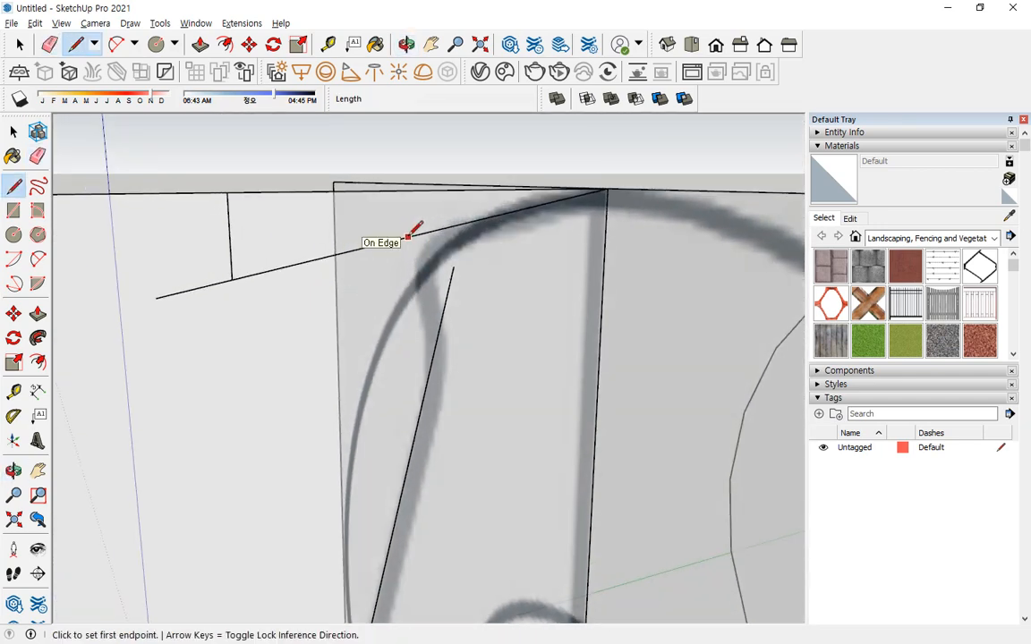
left_click(408, 235)
left_click(441, 429)
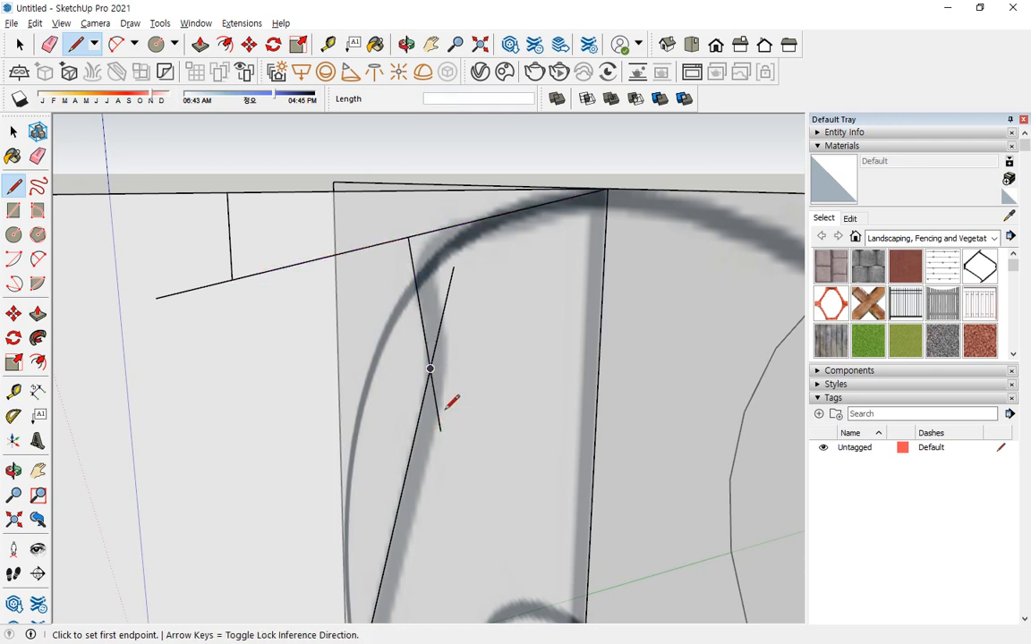
key("e")
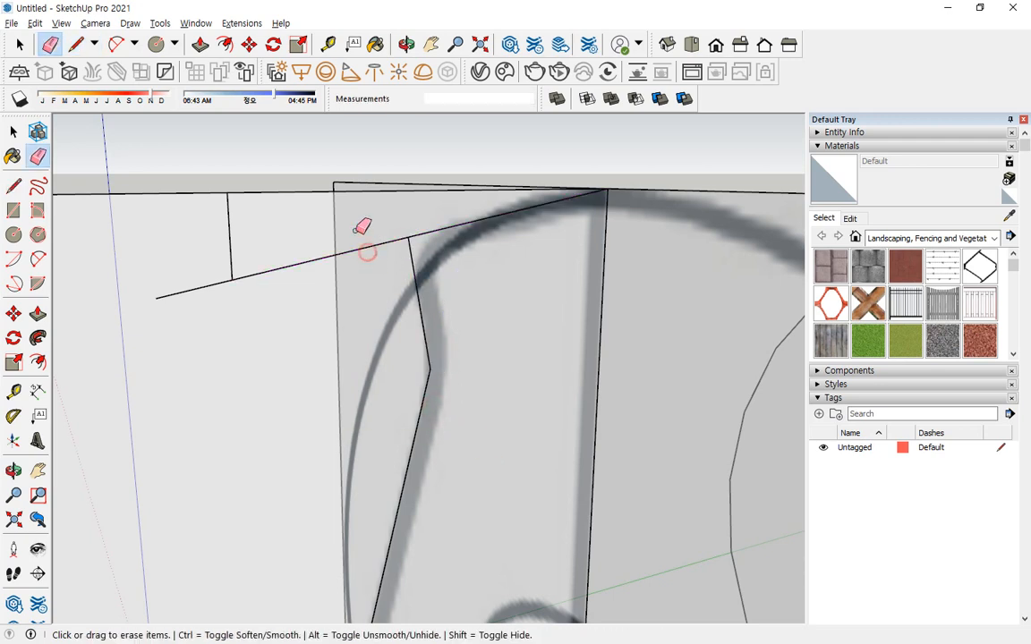
left_click_drag(206, 271, 213, 291)
Round the profile's upper outer corner between the neck line and the sloped top line with a tangent arc.
scroll(305, 359, "down", 1)
mouse_move(447, 336)
middle_mouse_down()
mouse_move(455, 356)
mouse_move(292, 346)
mouse_move(328, 332)
middle_mouse_up()
key("a")
left_click(263, 305)
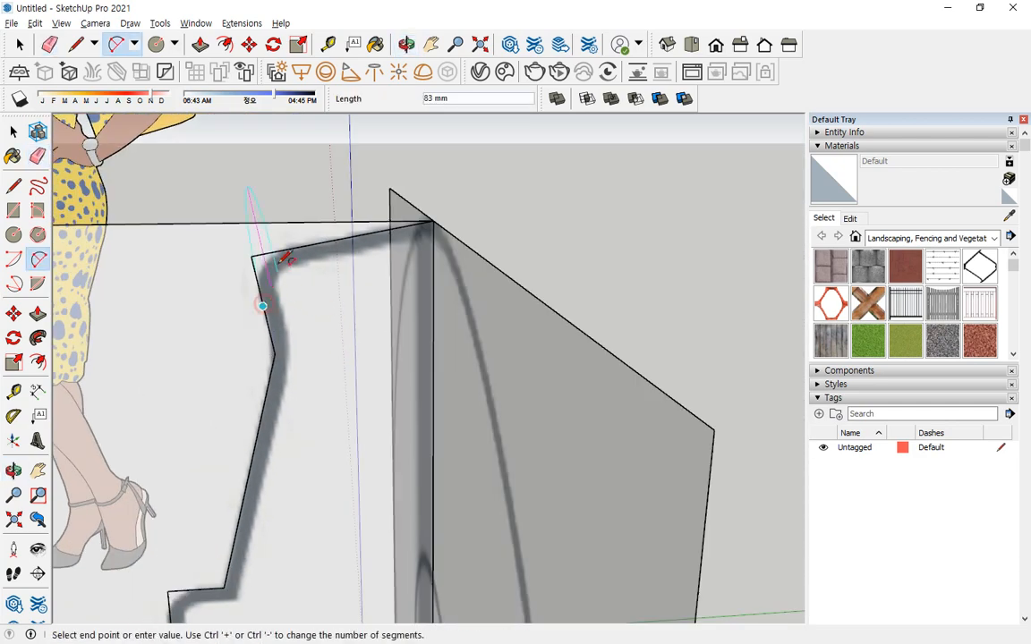
left_click(306, 244)
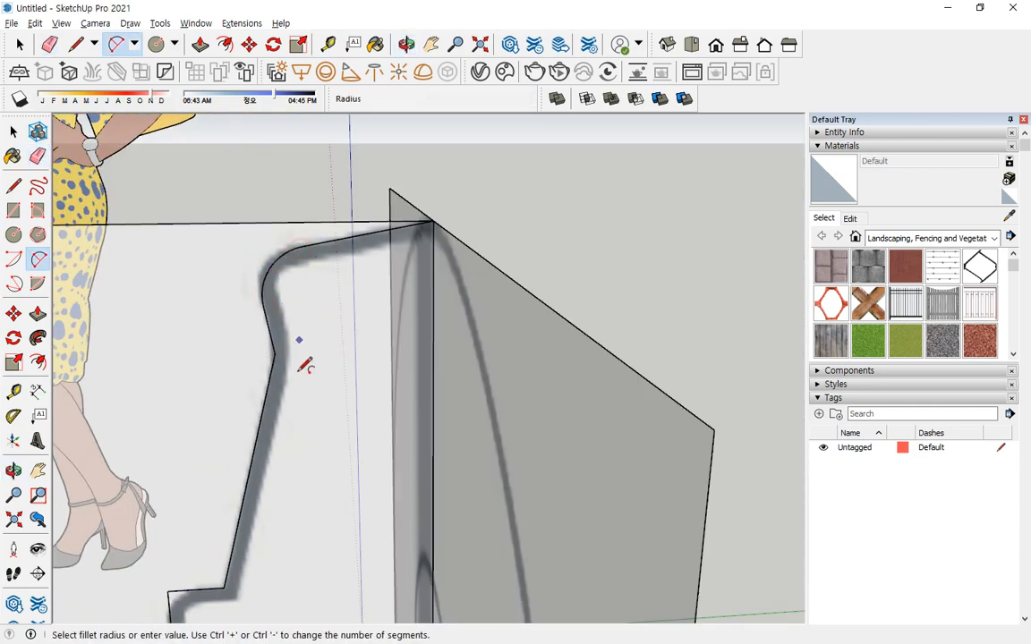
Round the profile's corner between the neck line and the inclined edge with a small tangent arc.
middle_click_drag(306, 361, 371, 212)
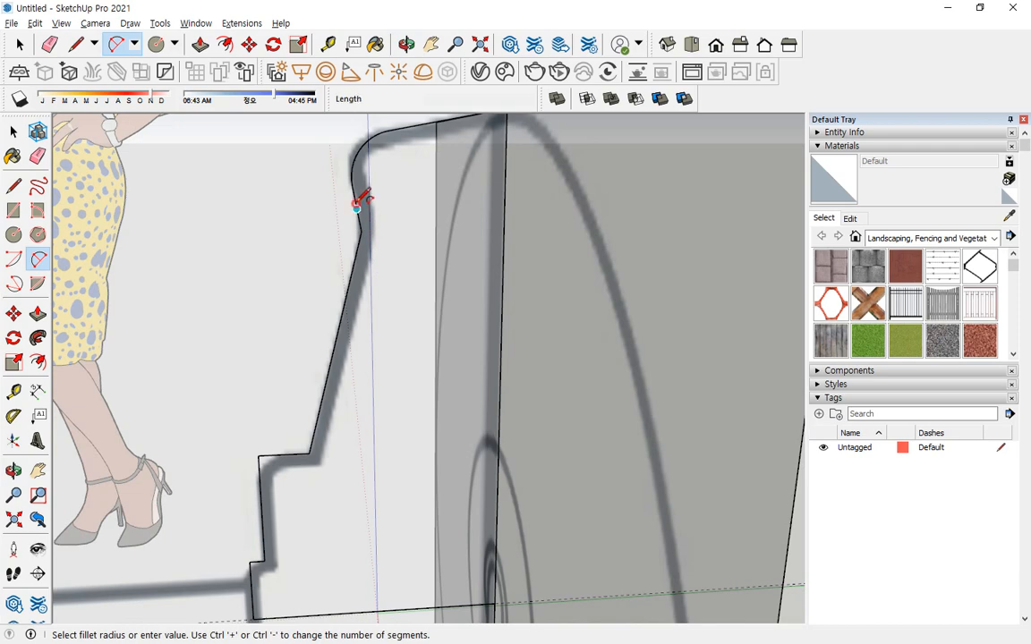
left_click(356, 206)
left_click(357, 259)
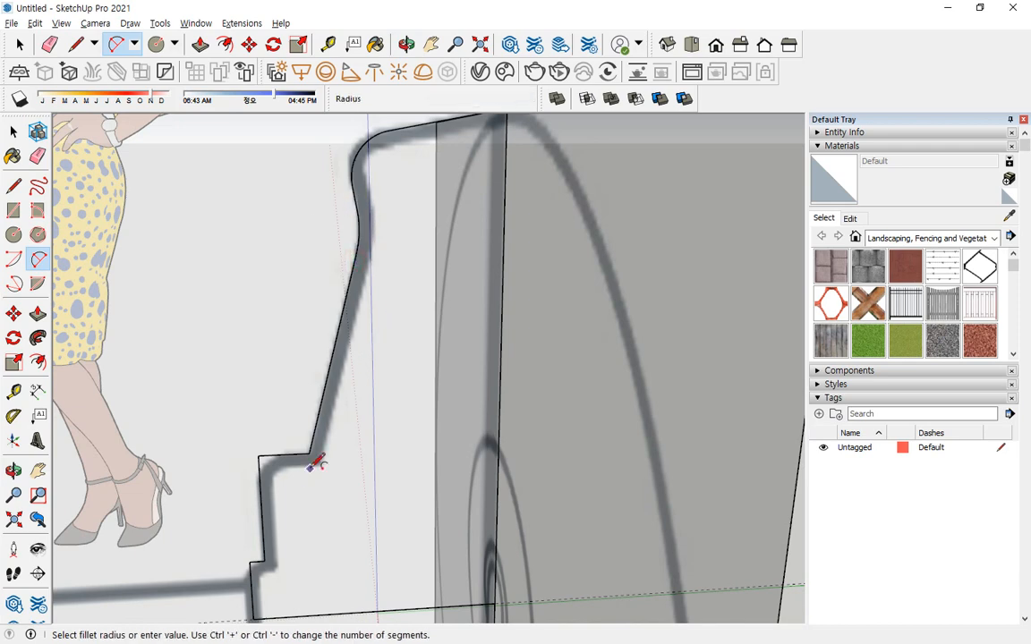
Round the outer corners of the two small steps on the wall mount profile with tangent arcs.
middle_click_drag(315, 463, 345, 378)
left_click(341, 373)
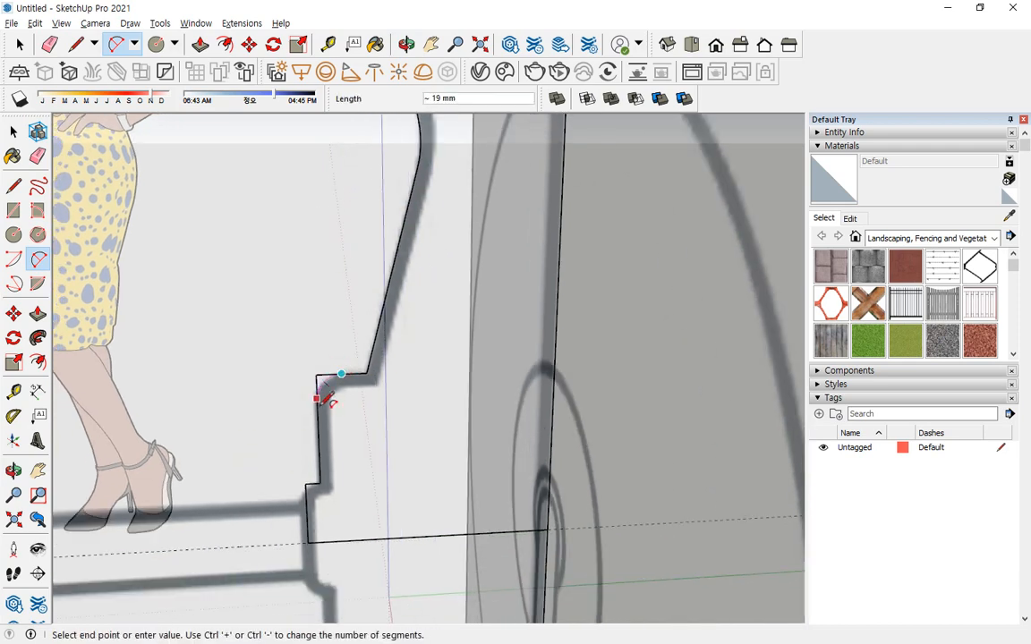
left_click(317, 398)
middle_click_drag(338, 487, 391, 302)
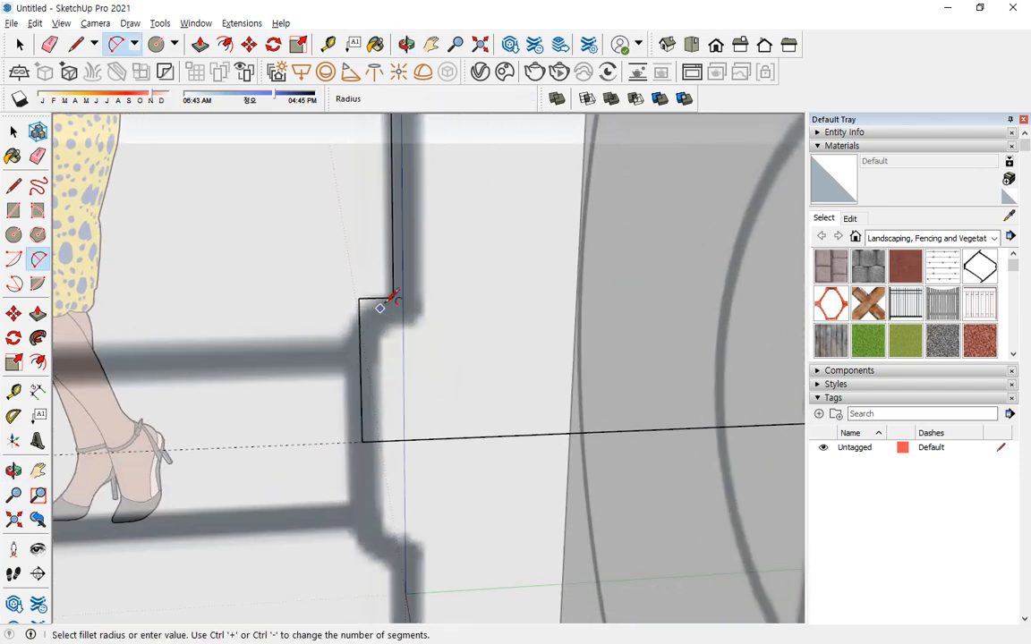
left_click(375, 298)
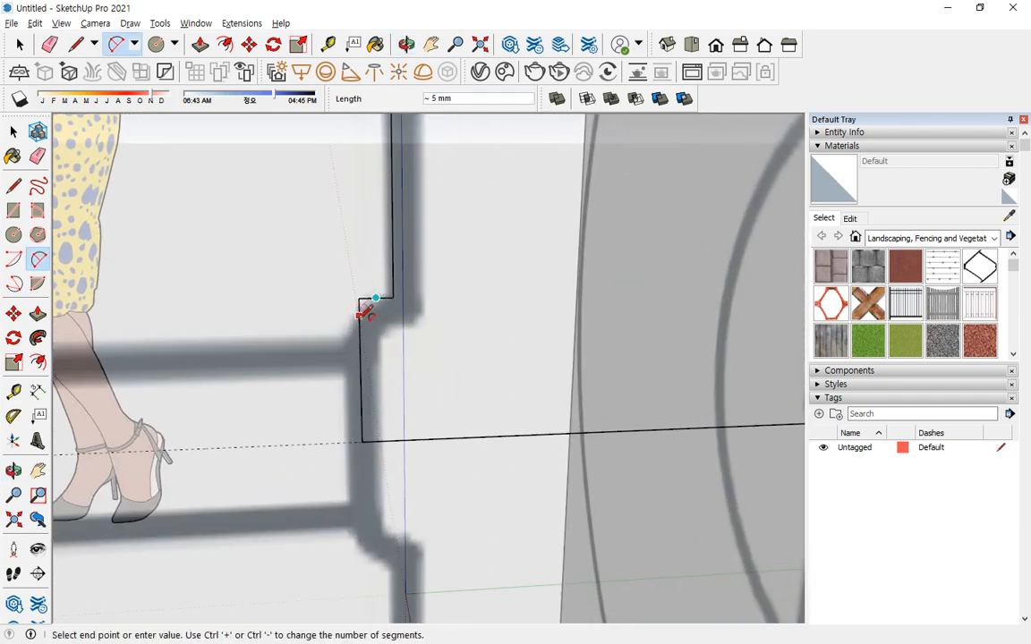
left_click(361, 324)
middle_click_drag(375, 361, 407, 356)
Try to sweep the wall mount profile around the separate circle with Follow Me.
key("space")
left_click_drag(732, 232, 659, 281)
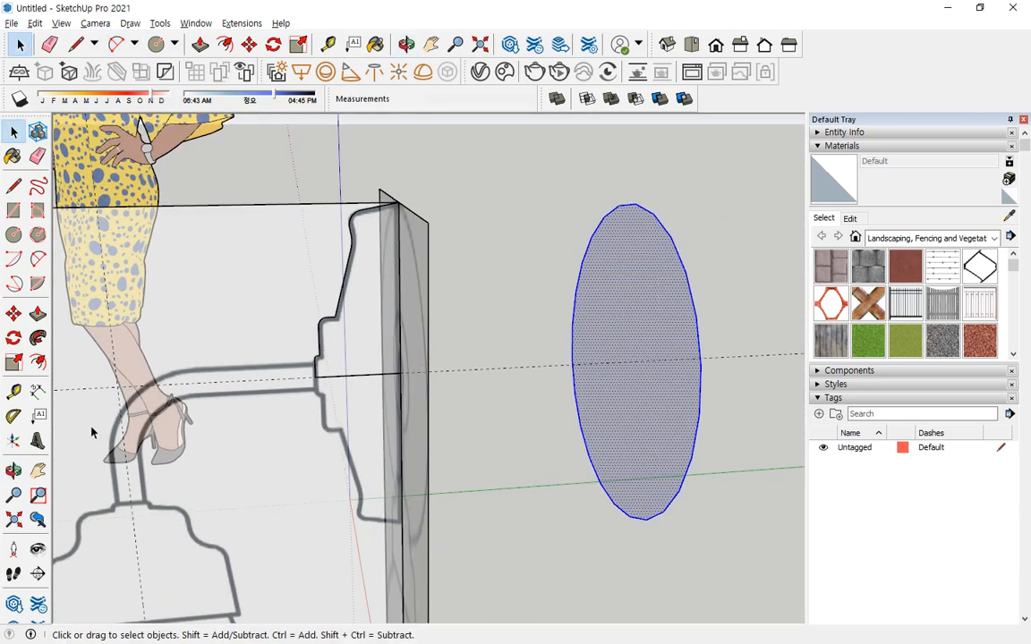
left_click(37, 338)
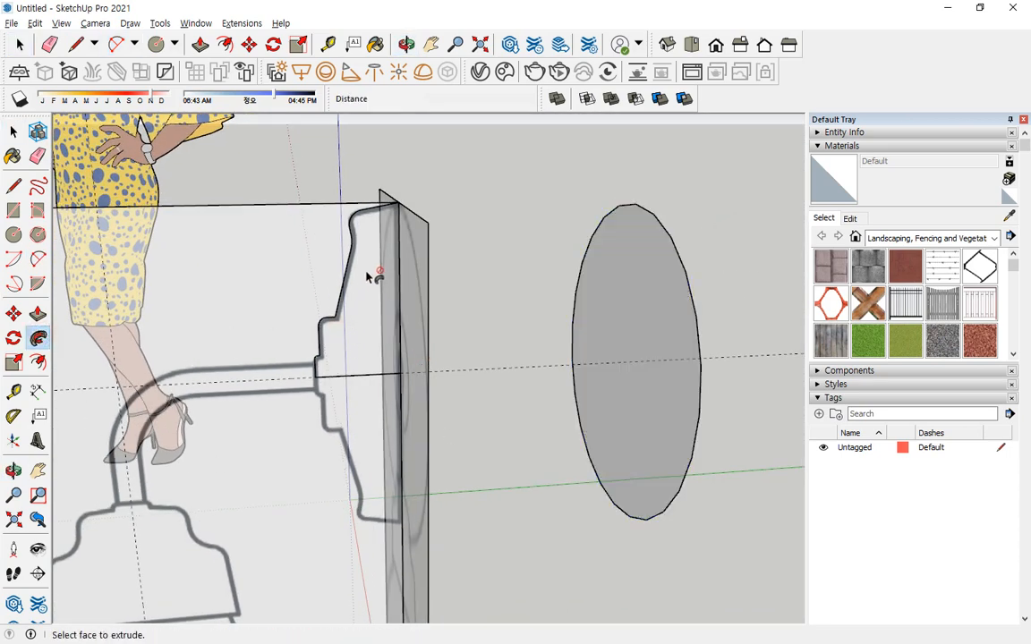
left_click(304, 326)
key("space")
Close the wall mount profile into a face with a 225 mm vertical line from the centre line's end up to the top corner.
scroll(312, 326, "up", 4)
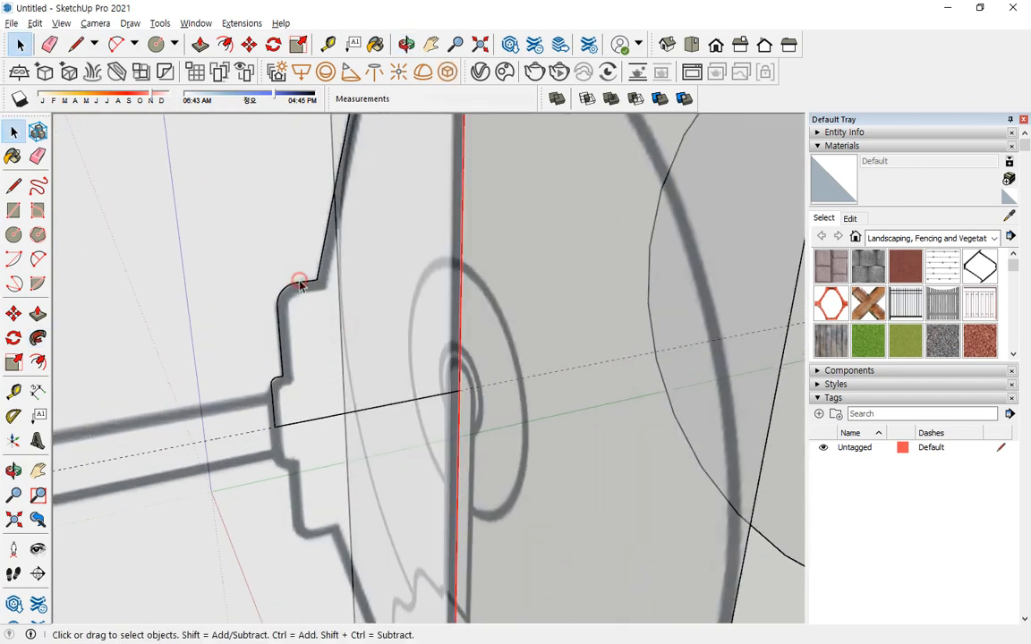
scroll(339, 376, "down", 3)
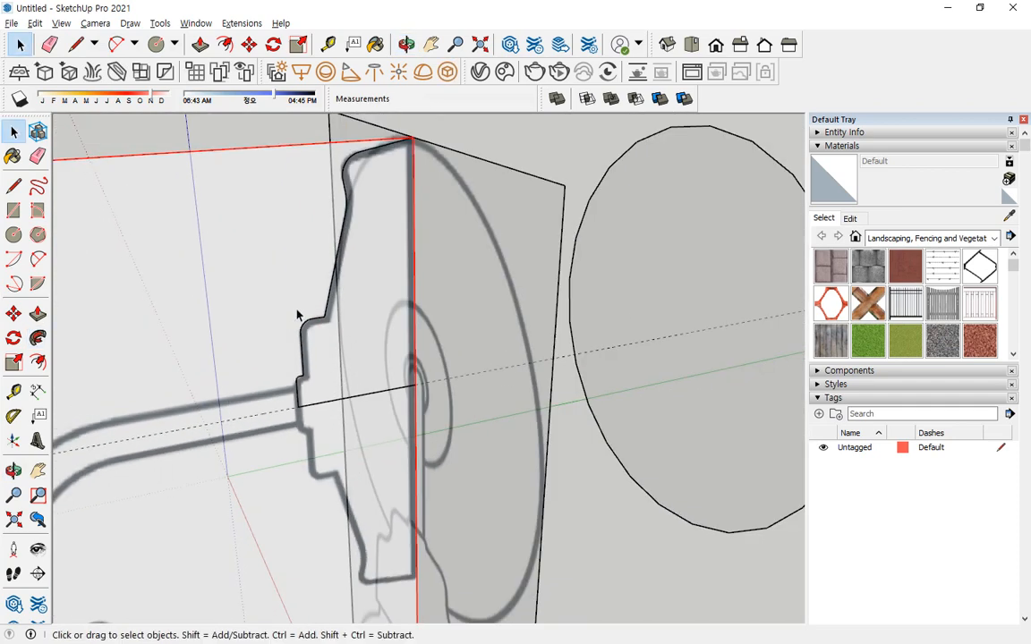
middle_click_drag(297, 315, 396, 333)
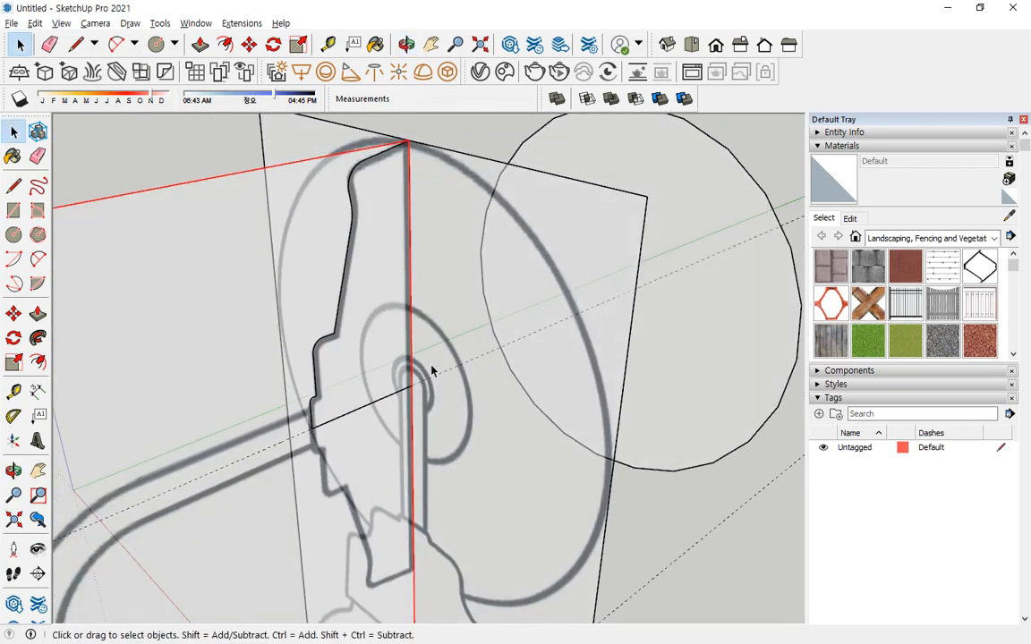
key("l")
left_click(411, 385)
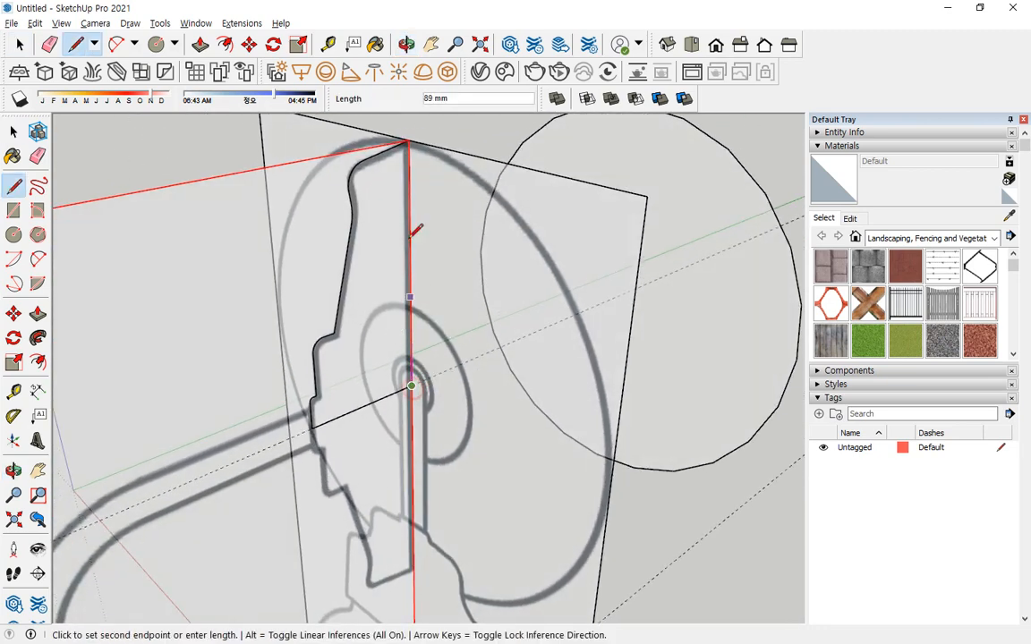
left_click(409, 140)
key("space")
left_click(371, 320)
middle_click_drag(371, 319, 478, 313)
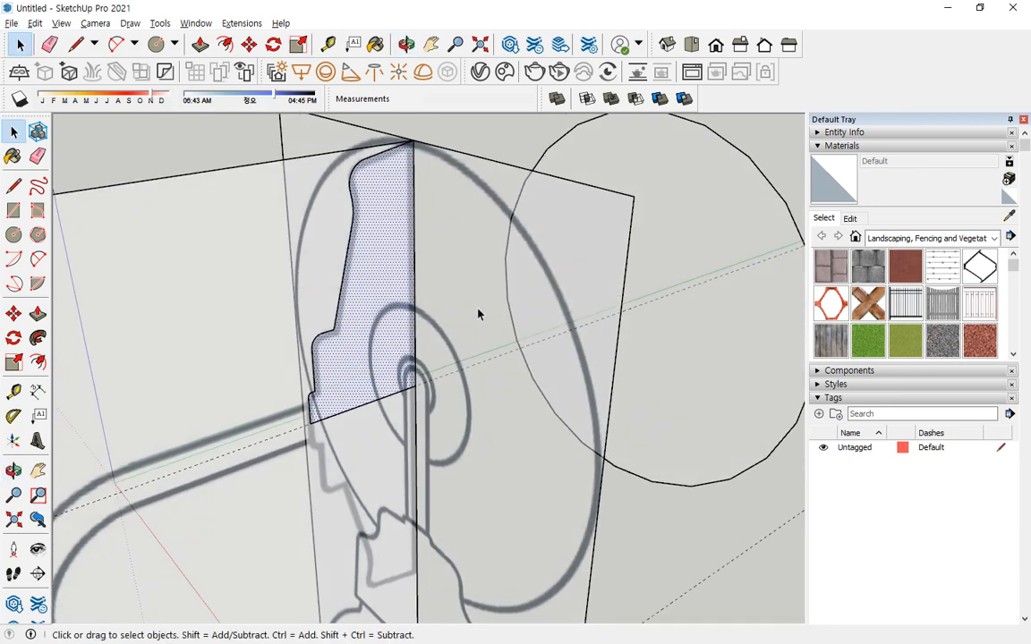
Sweep the closed profile face around the separate circle with Follow Me to form the round wall mount.
left_click(739, 132, "ctrl")
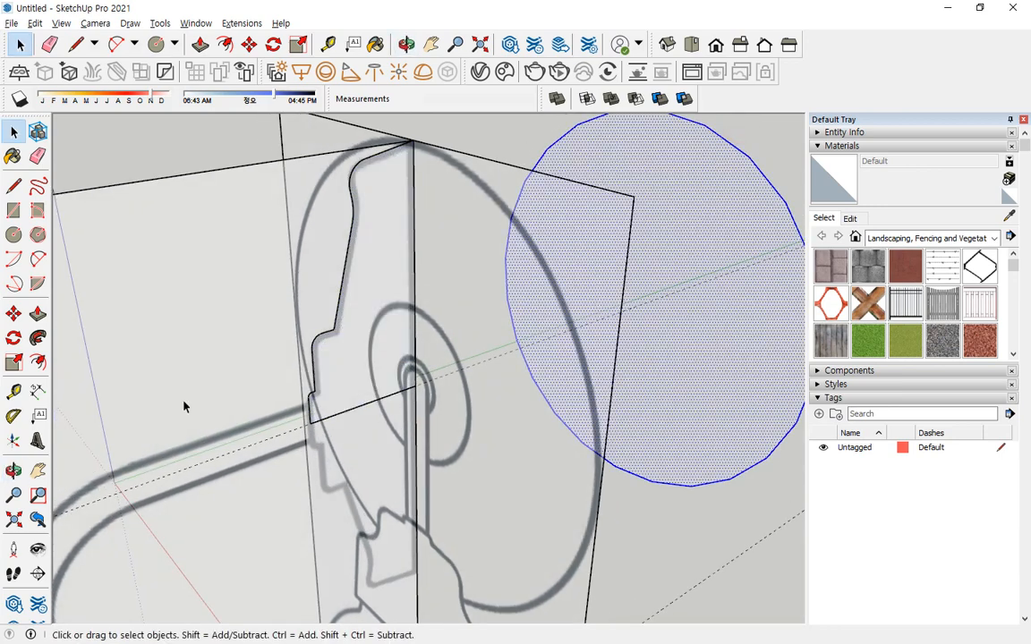
left_click(38, 337)
left_click(384, 343)
middle_click_drag(367, 356, 362, 392)
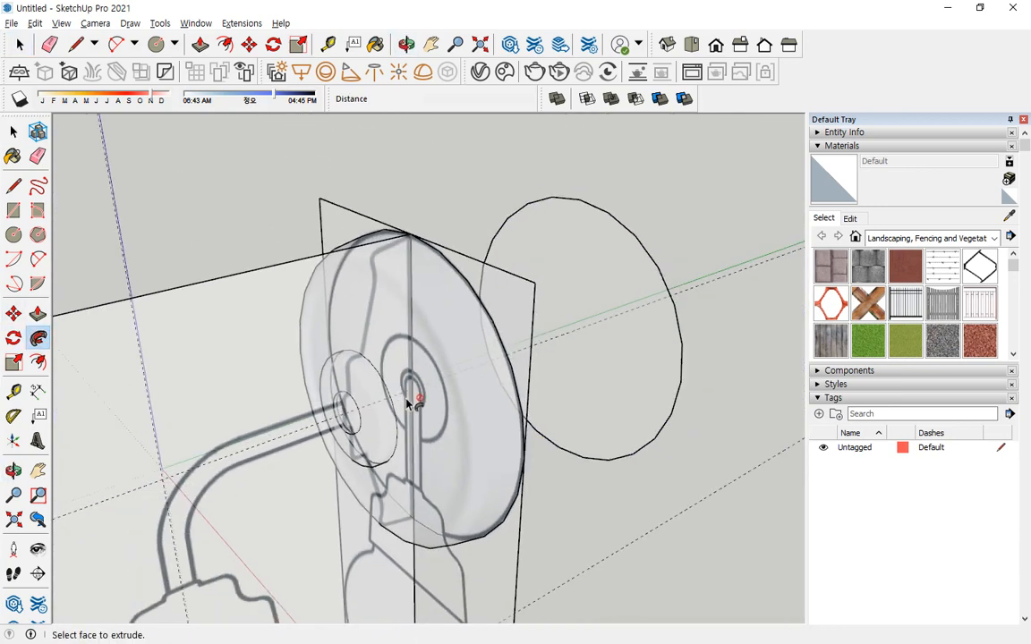
Select all the connected geometry of the revolved wall mount and make it a group.
key("space")
left_click(361, 391)
right_click(370, 379)
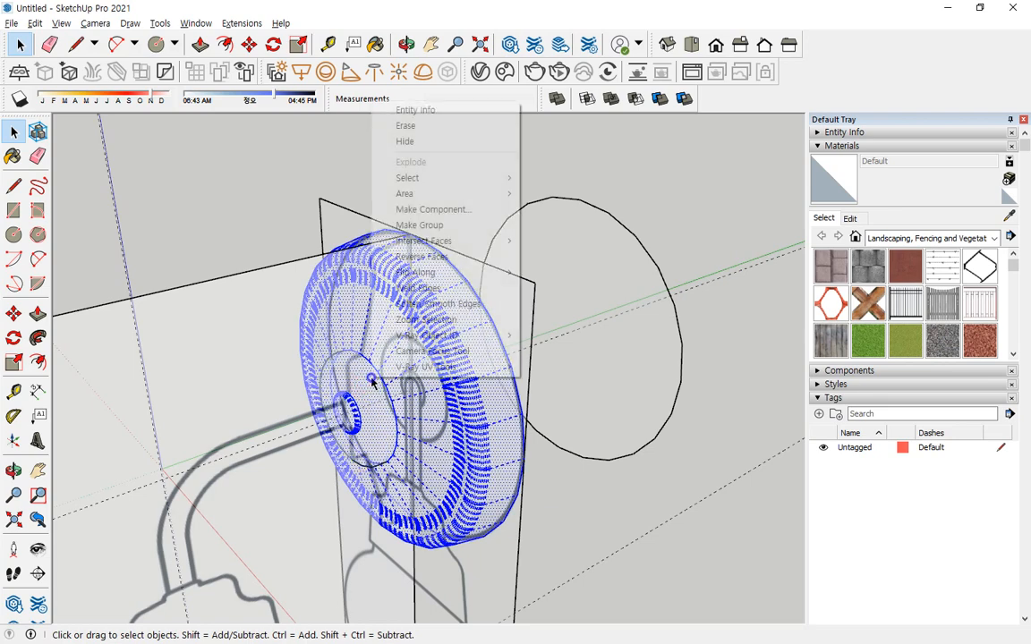
left_click(428, 227)
Unhide all hidden lamp parts and unlock all locked objects.
mouse_move(443, 363)
middle_mouse_down()
mouse_move(388, 456)
mouse_move(351, 354)
middle_mouse_up()
mouse_move(350, 355)
middle_mouse_down("shift")
mouse_move(366, 185)
mouse_move(371, 194)
middle_mouse_up("shift")
scroll(347, 385, "down", 2)
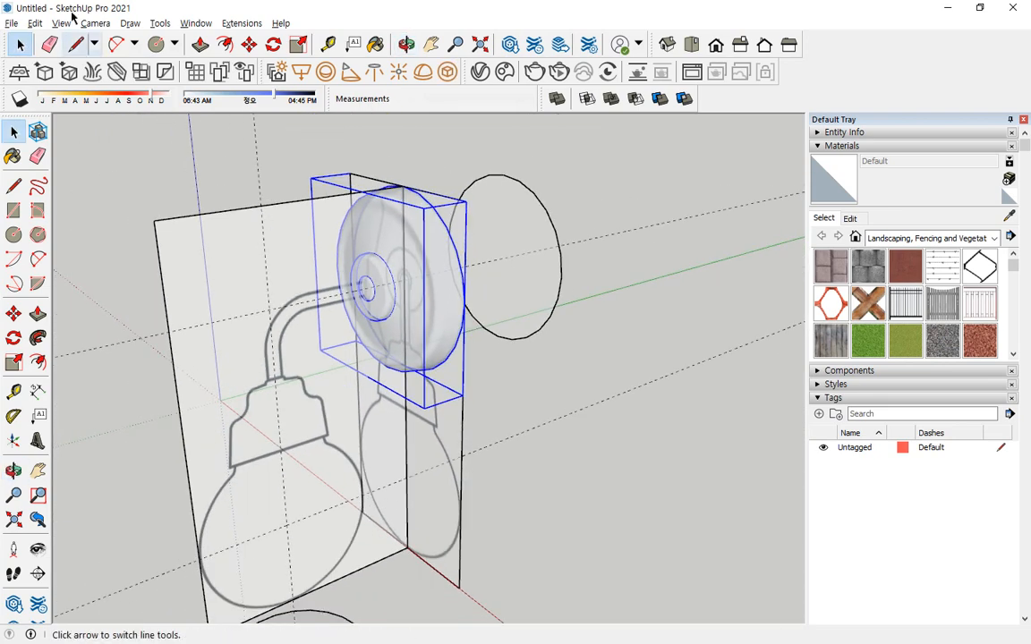
left_click(35, 23)
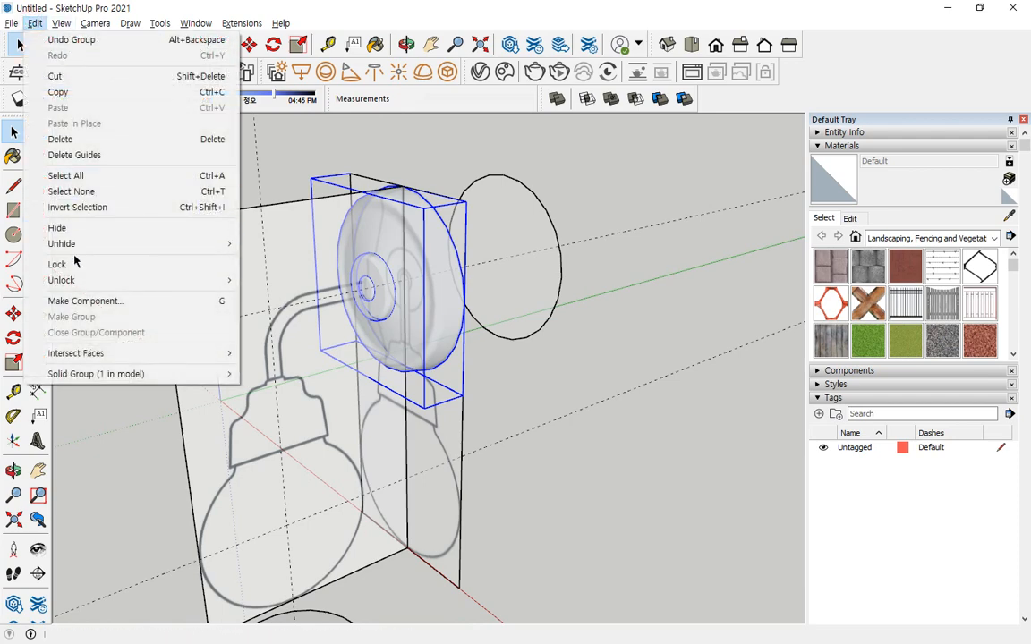
left_click(81, 245)
left_click(266, 274)
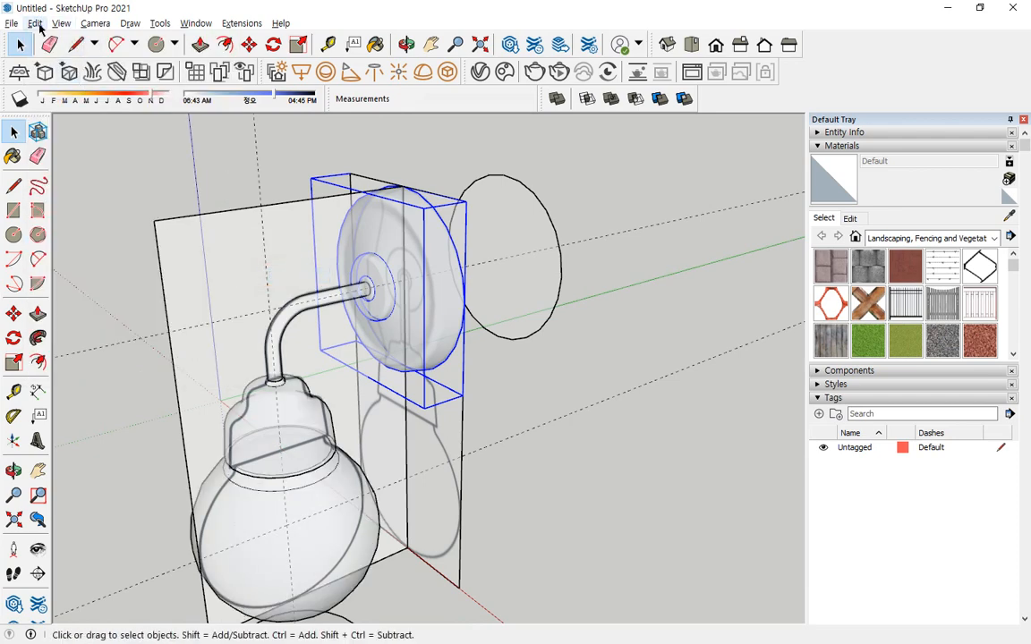
left_click(35, 23)
left_click(268, 296)
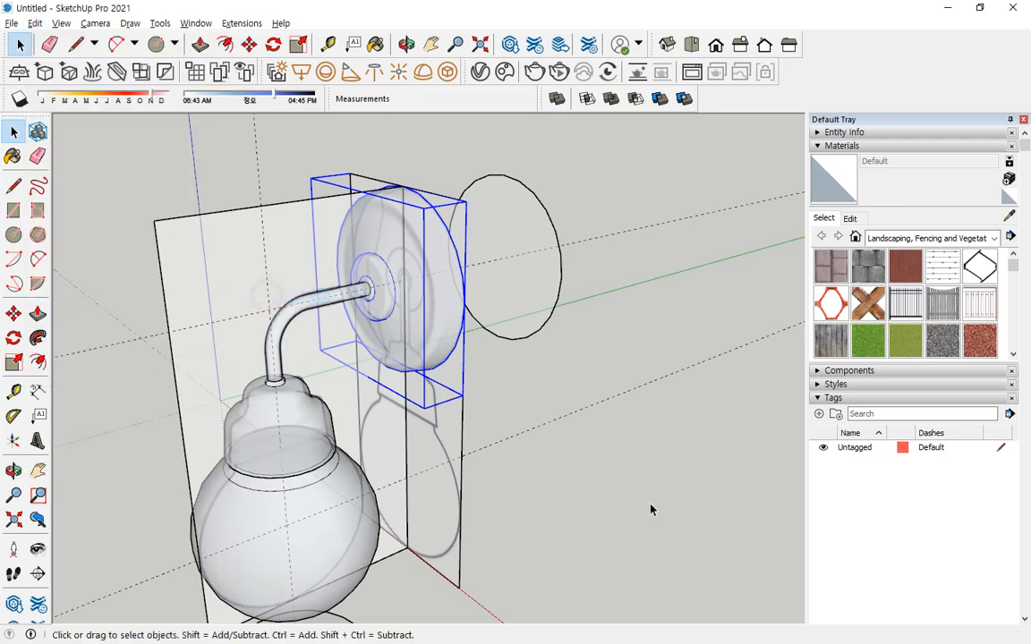
Select the side and front reference images together and hide them.
left_click_drag(420, 436, 419, 437)
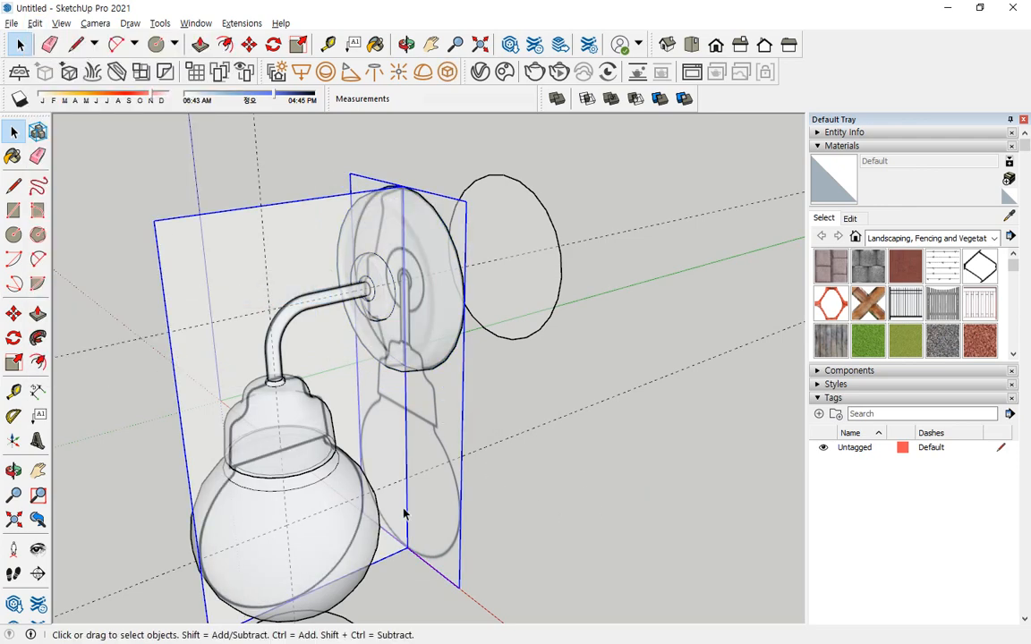
left_click(35, 23)
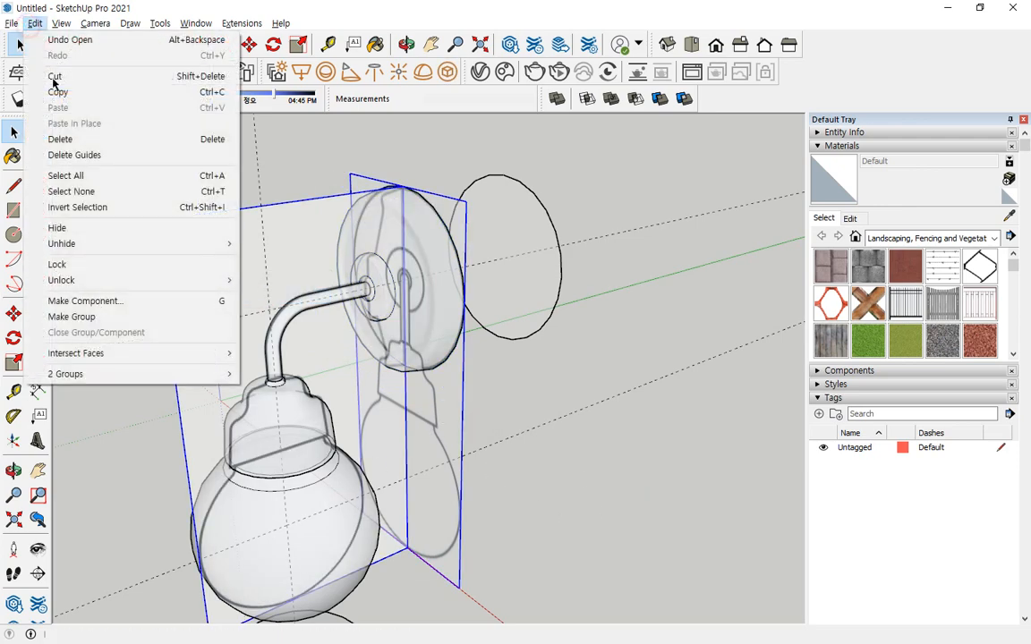
left_click(85, 228)
Turn off the X-ray face style so the lamp is shown with opaque faces.
left_click(35, 25)
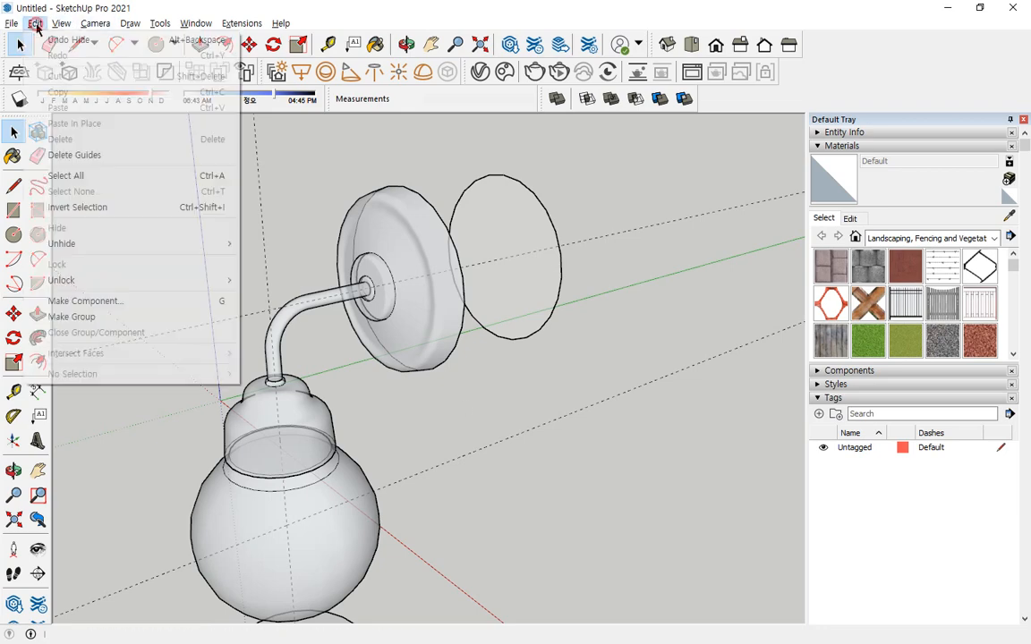
mouse_move(57, 25)
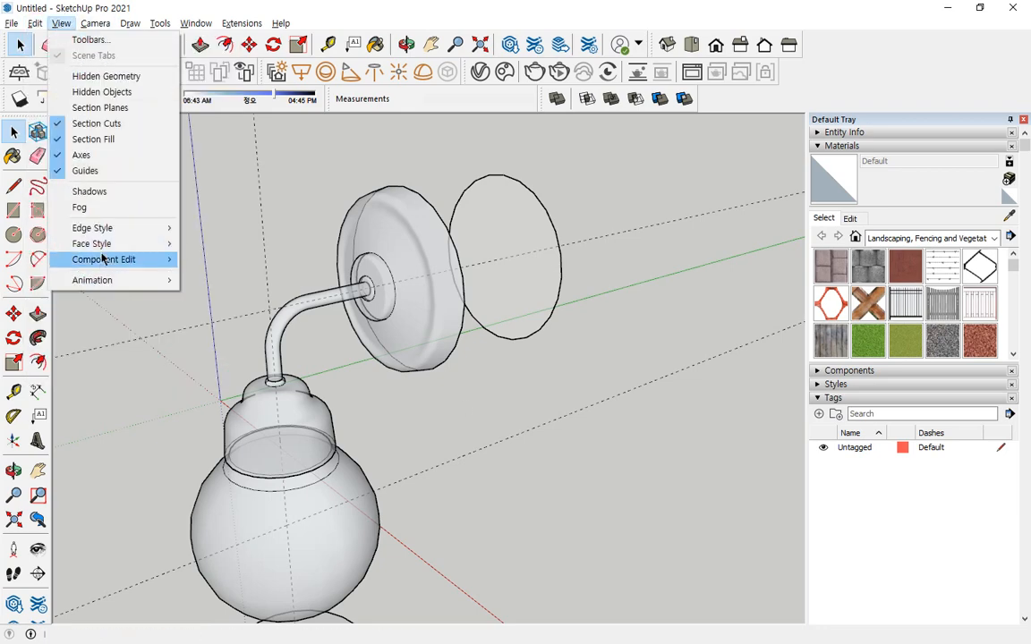
mouse_move(103, 243)
left_click(210, 244)
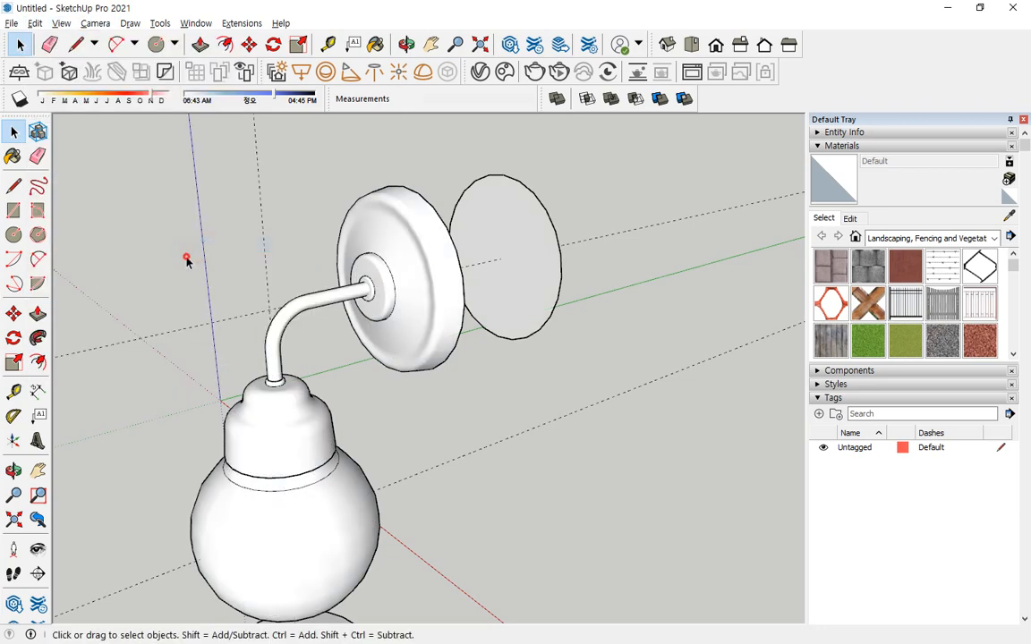